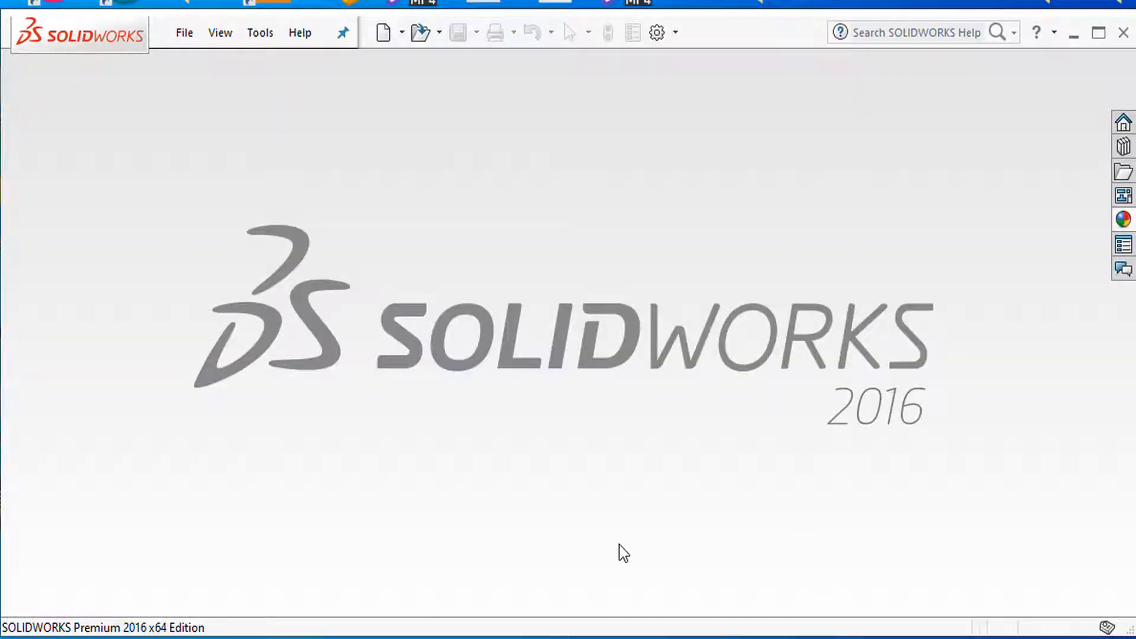
Create a new part document and set its units to MMGS (millimeter, gram, second)
left_click(404, 38)
left_click(410, 64)
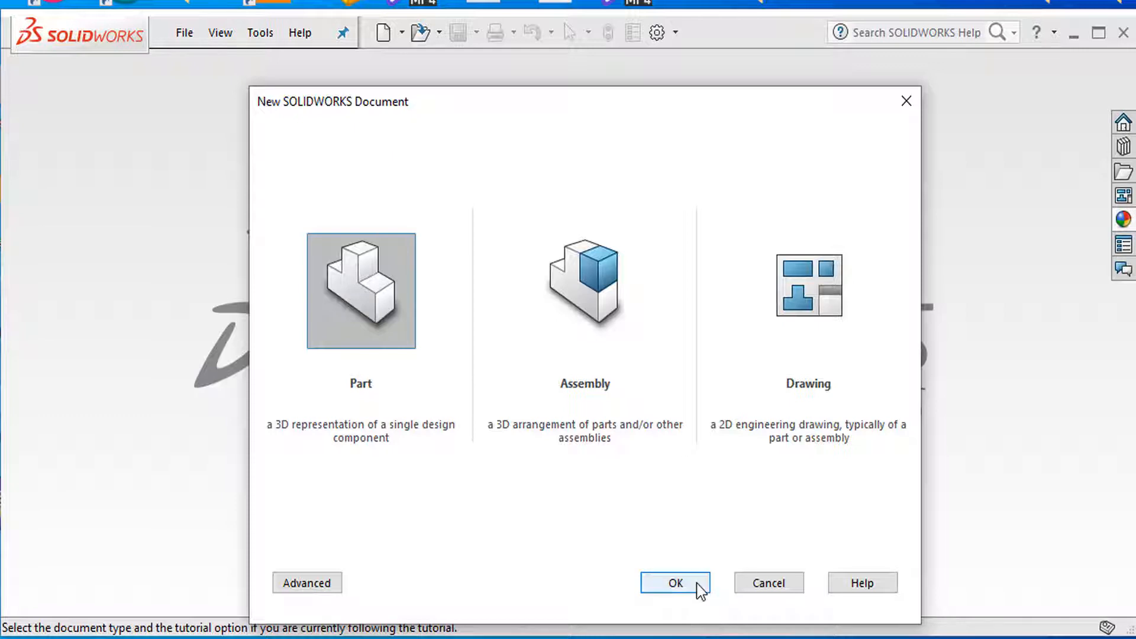
left_click(696, 584)
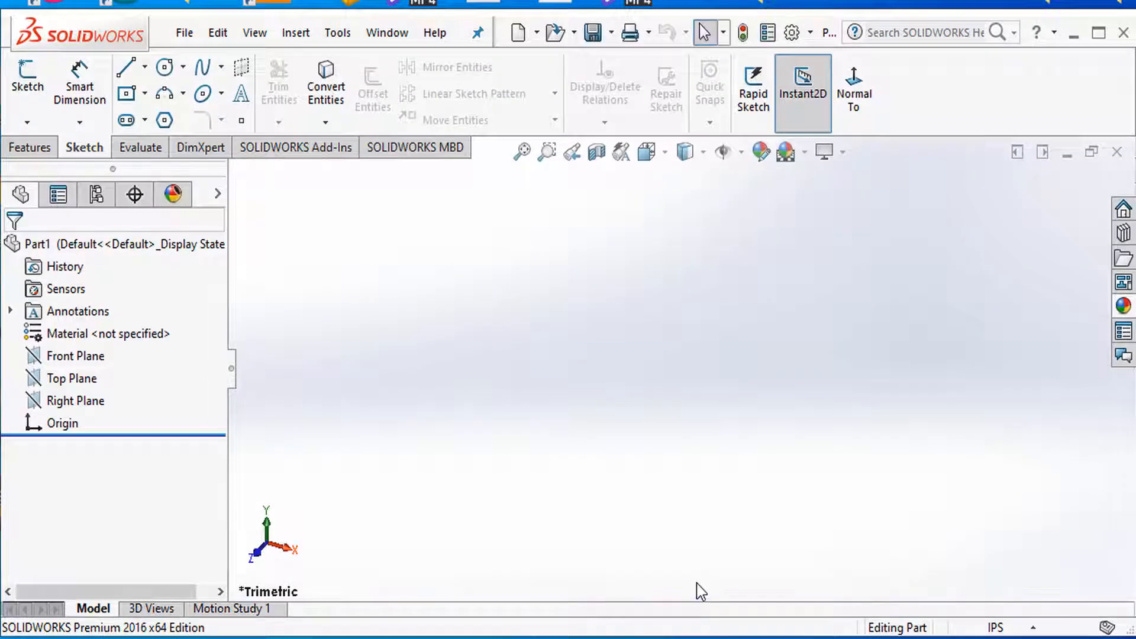
left_click(1025, 629)
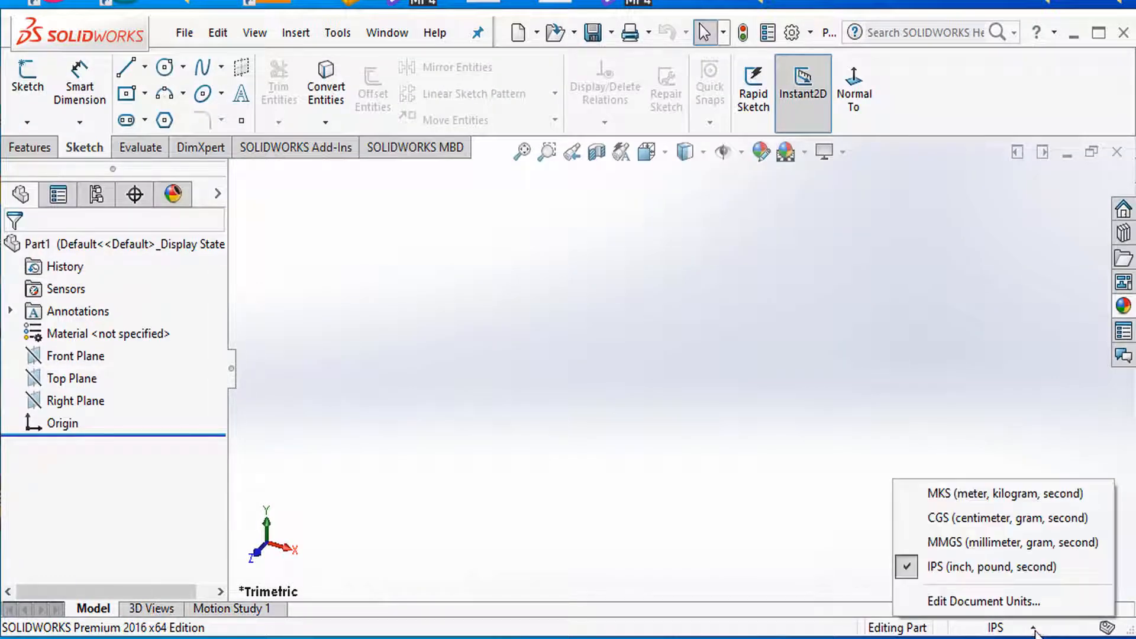
left_click(978, 543)
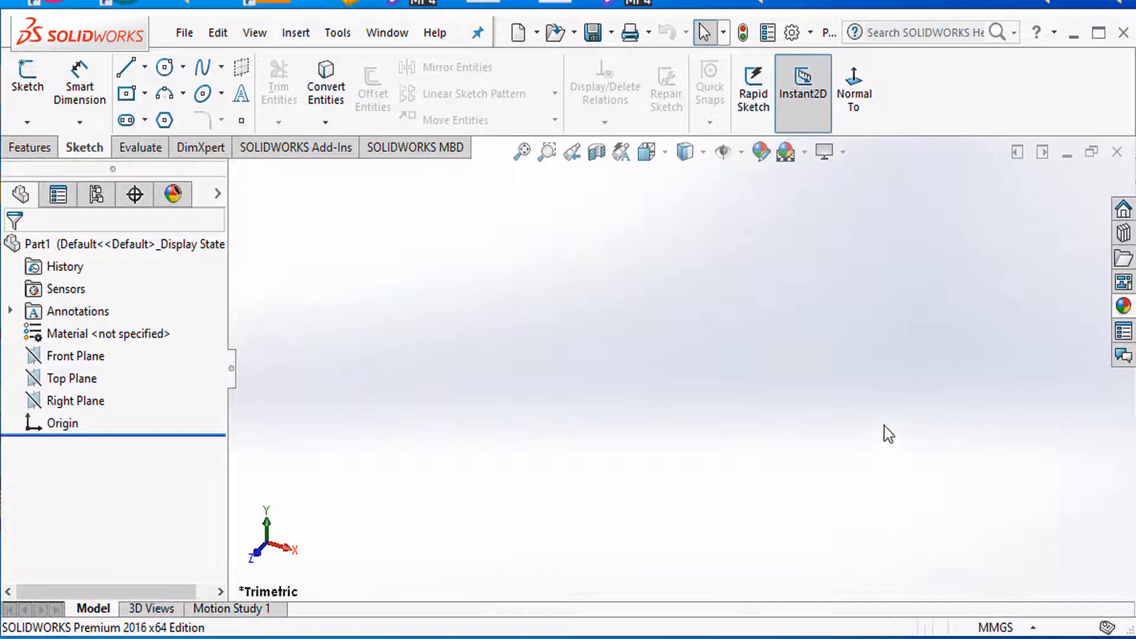
Apply the Plain White scene and raise the shaded and wireframe image quality resolutions close to the high end
left_click(806, 154)
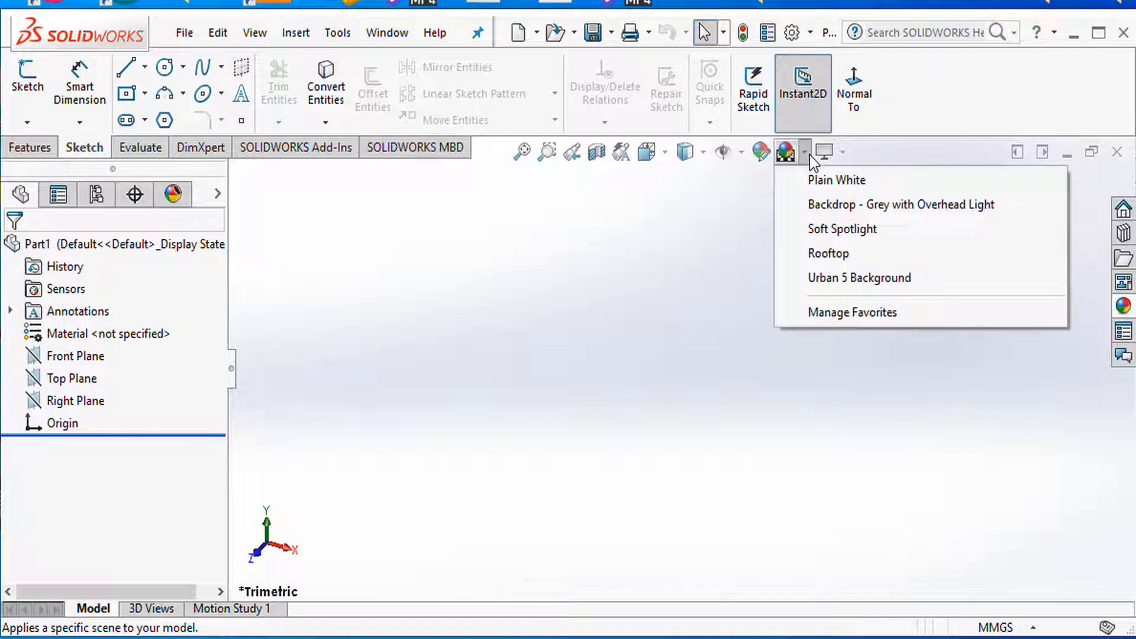
left_click(817, 181)
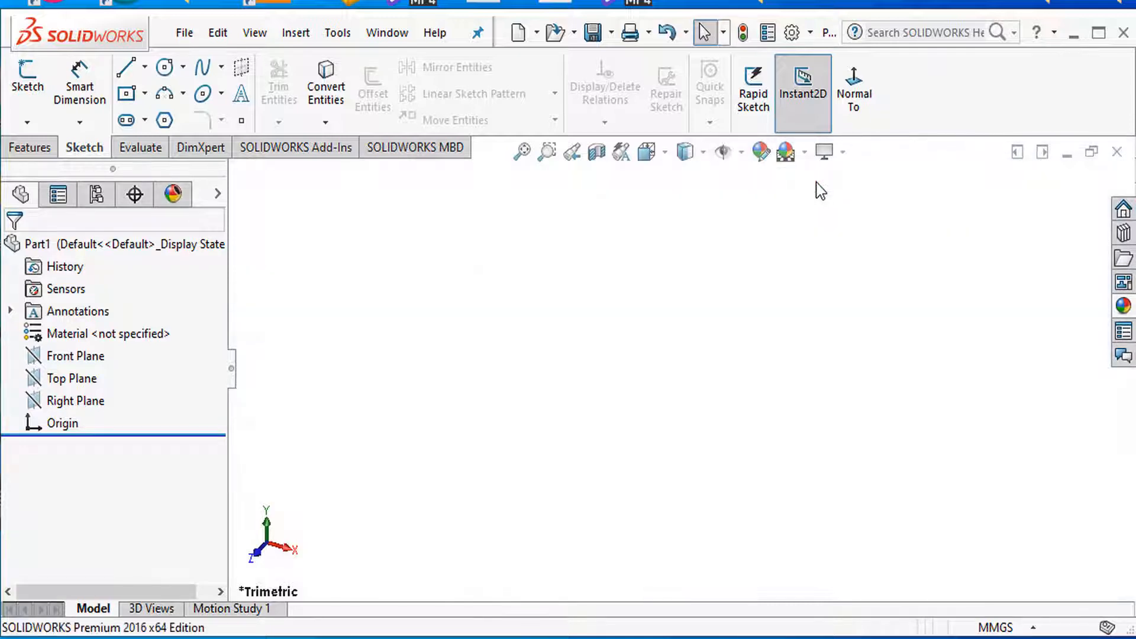
left_click(792, 34)
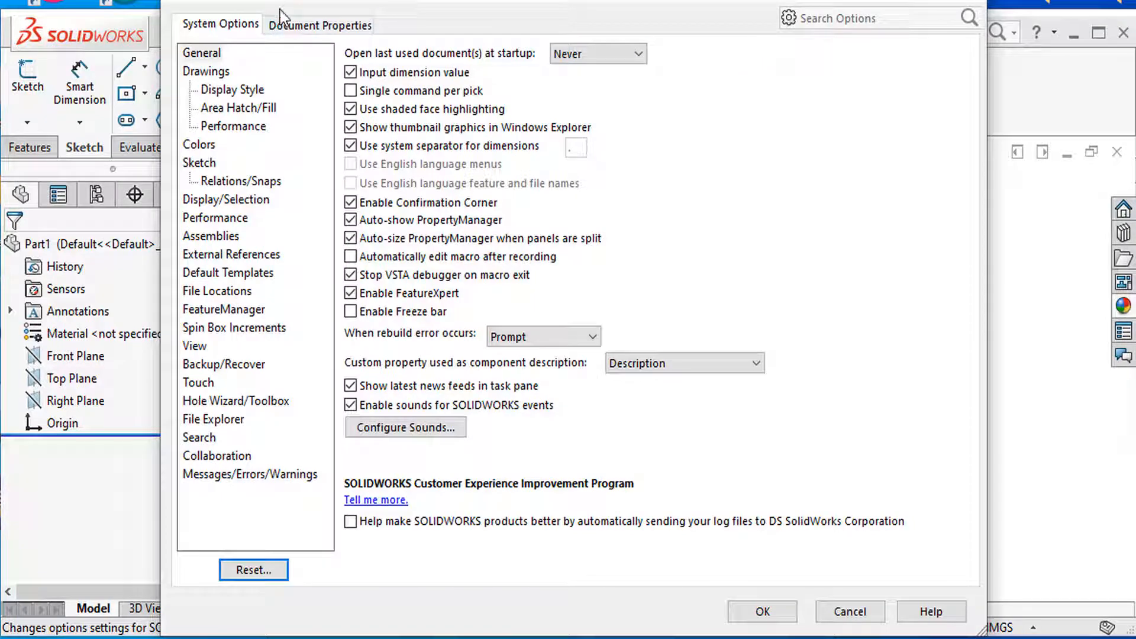
left_click(291, 27)
left_click(225, 254)
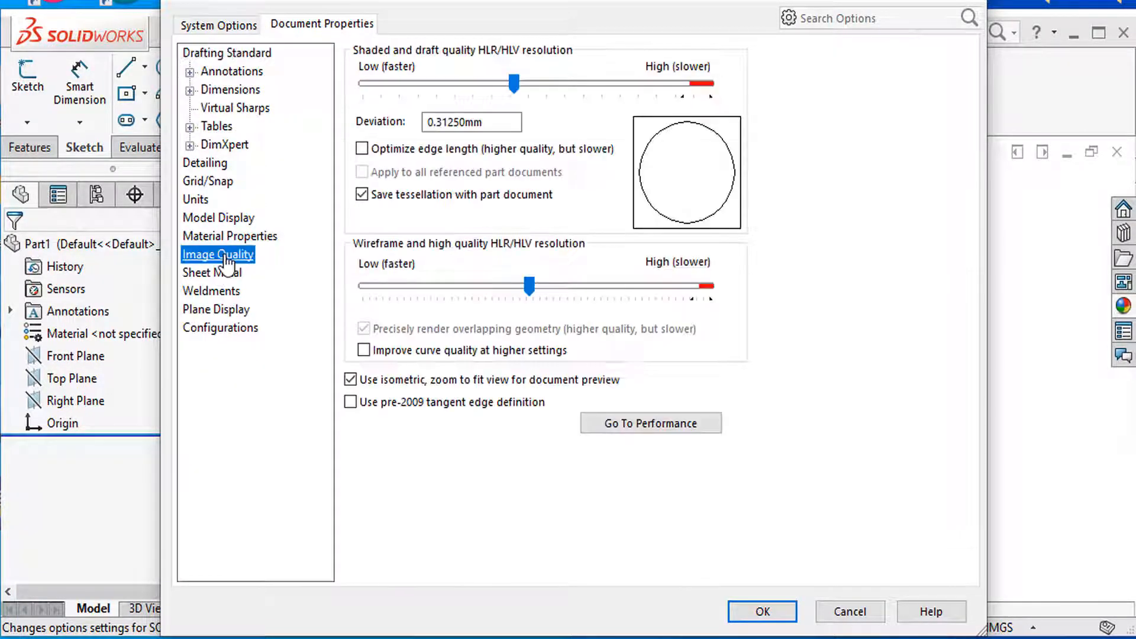
left_click_drag(522, 84, 670, 88)
left_click_drag(535, 293, 671, 293)
left_click(763, 612)
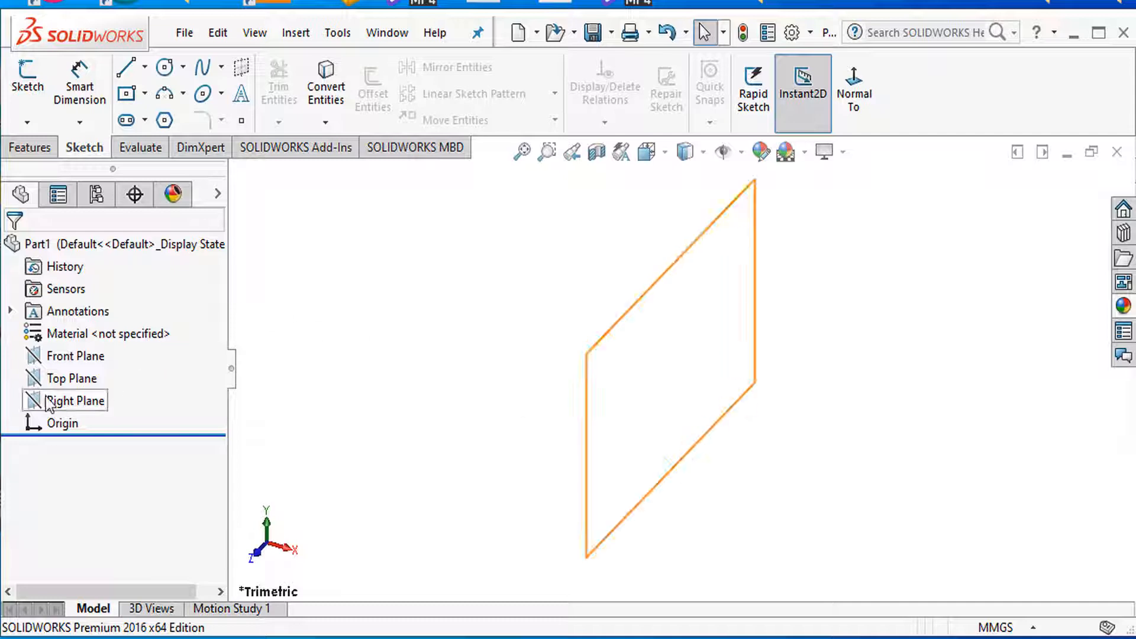
Sketch a circle with a radius of about 28 mm on the Top Plane, centred on the origin
left_click(63, 384)
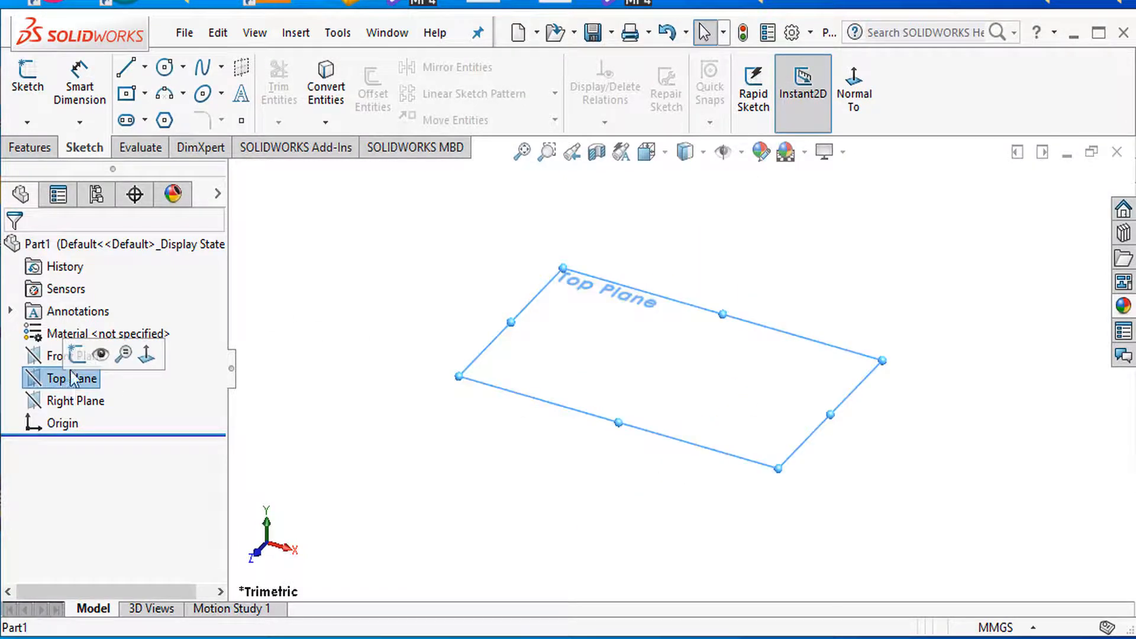
left_click(80, 354)
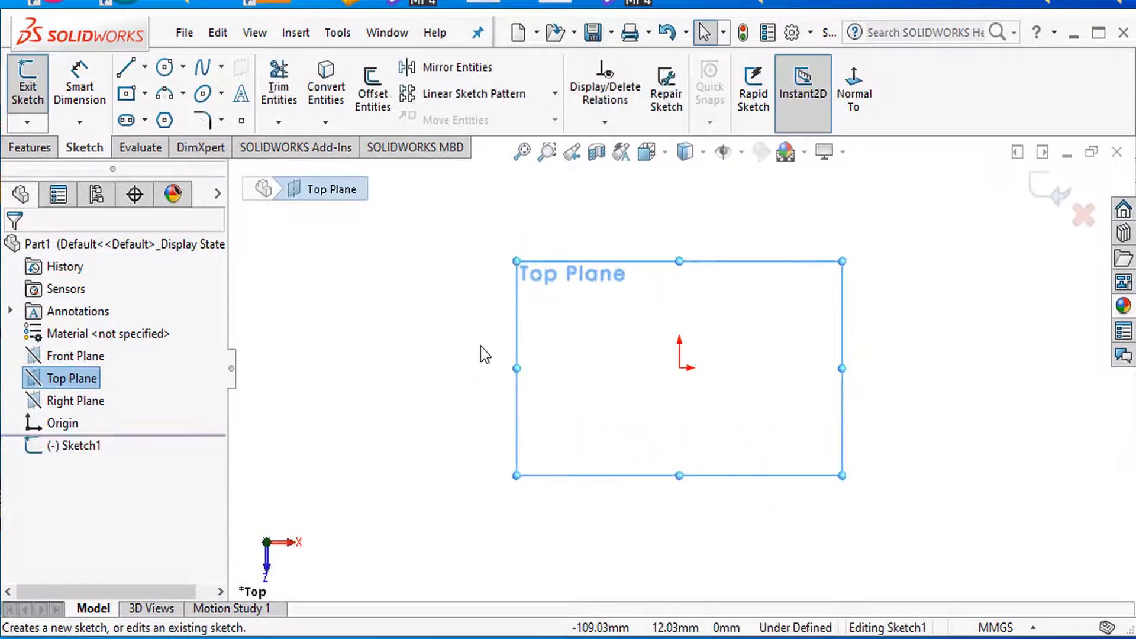
left_click(165, 66)
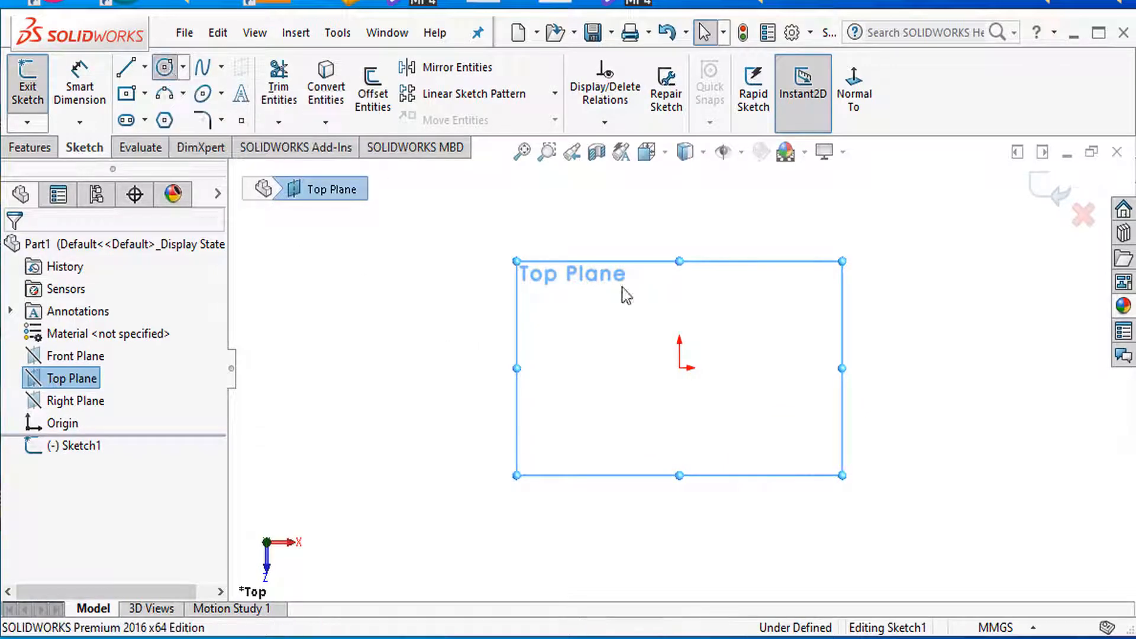
left_click(680, 368)
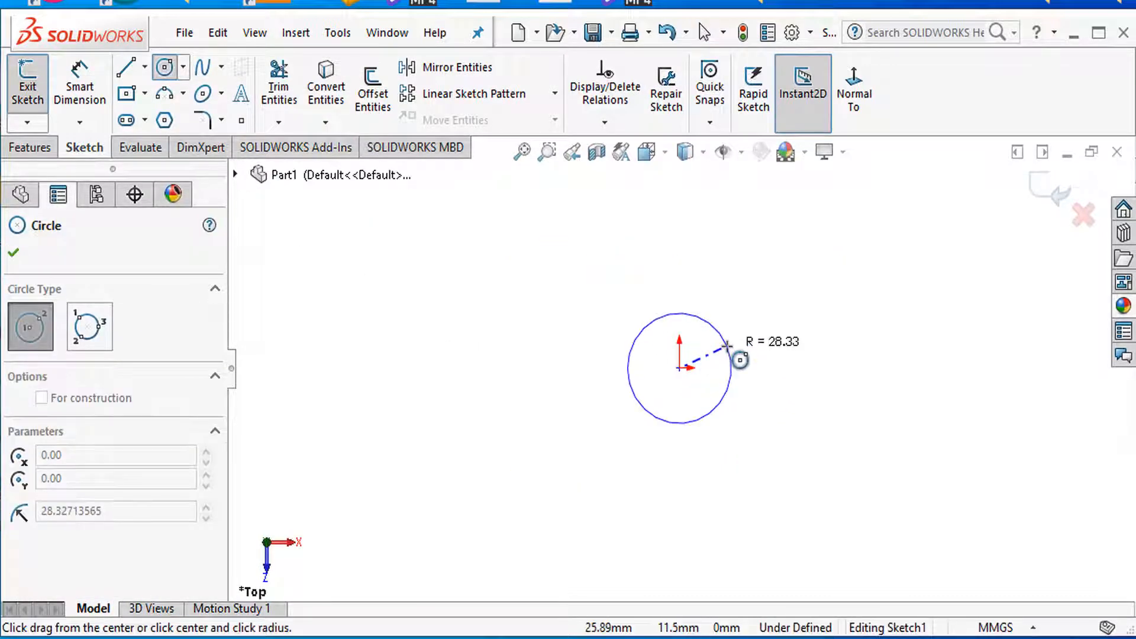
left_click(728, 347)
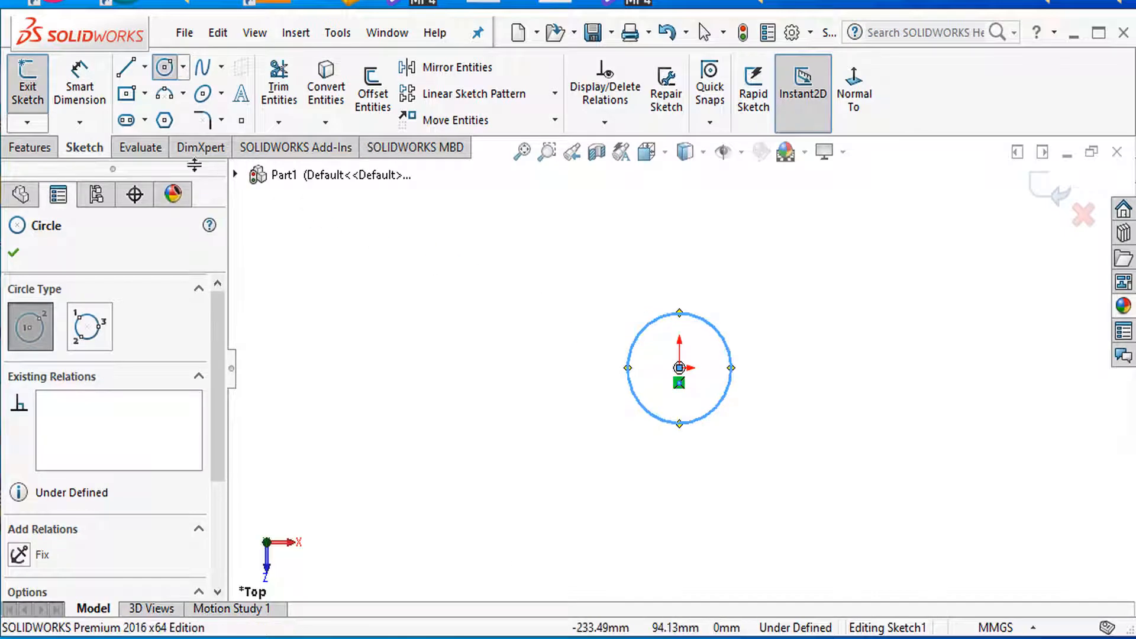
Dimension the circle's diameter as 200 mm
left_click(77, 98)
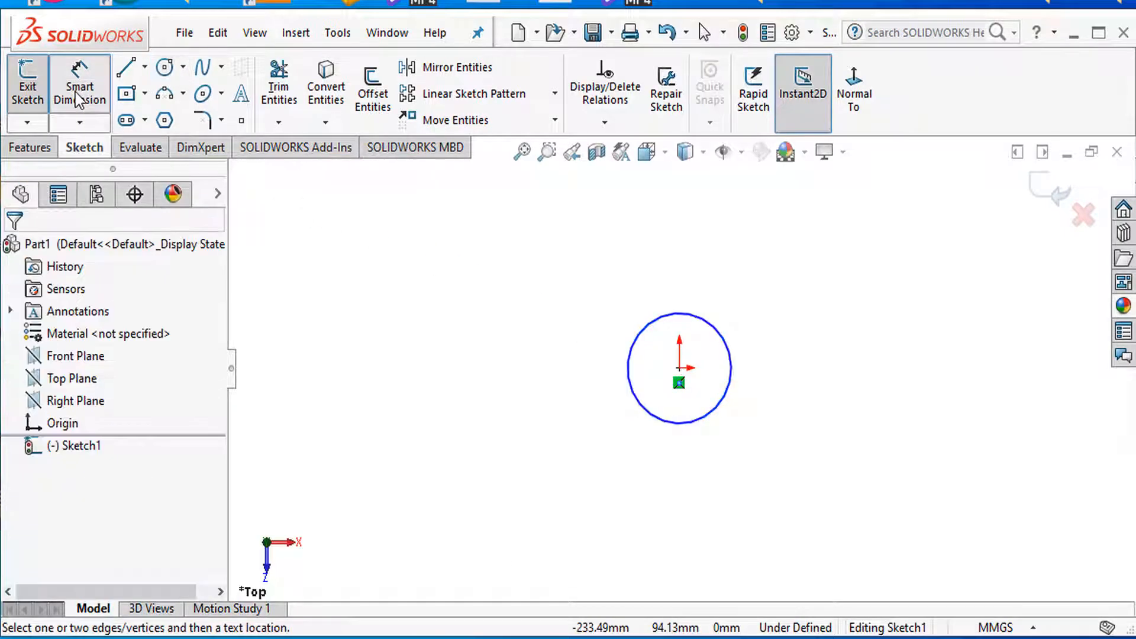
left_click(630, 384)
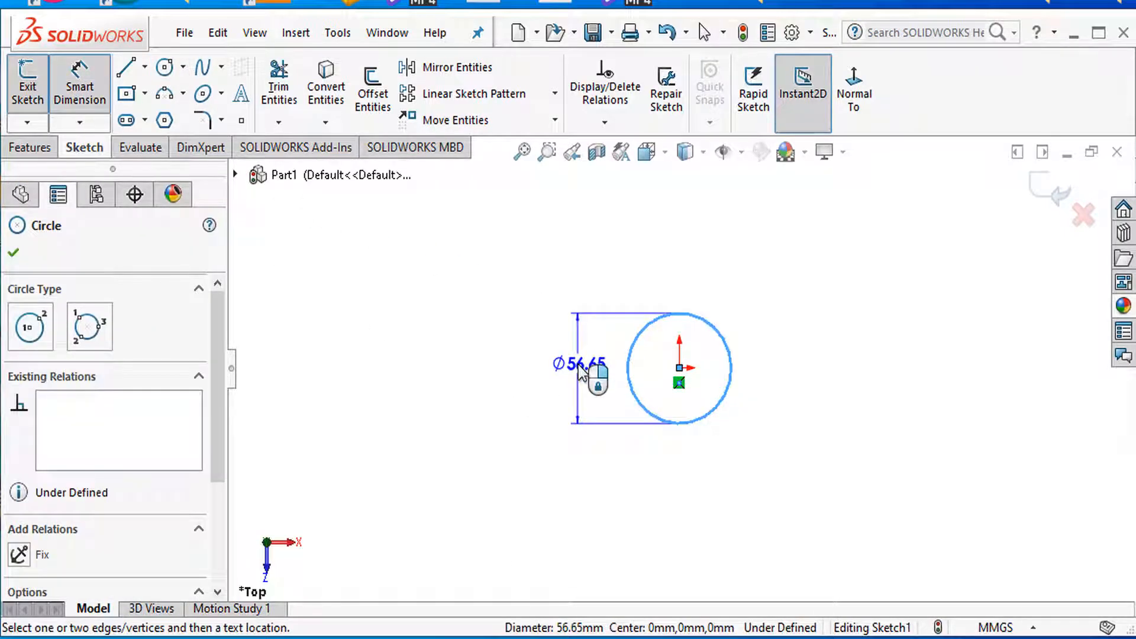
left_click(582, 370)
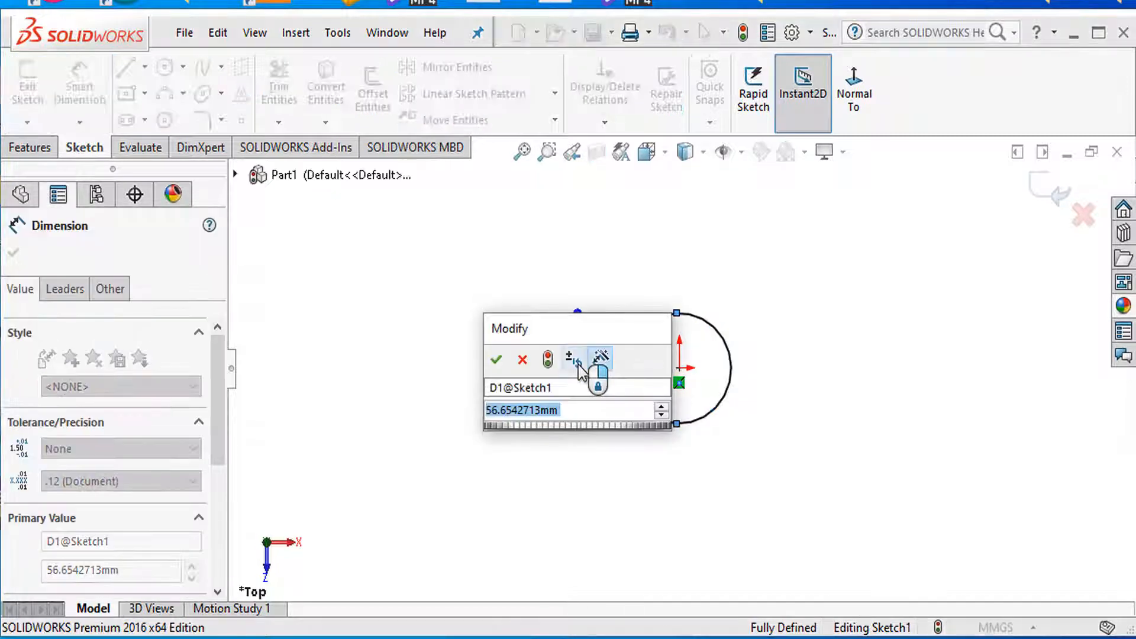
type("200")
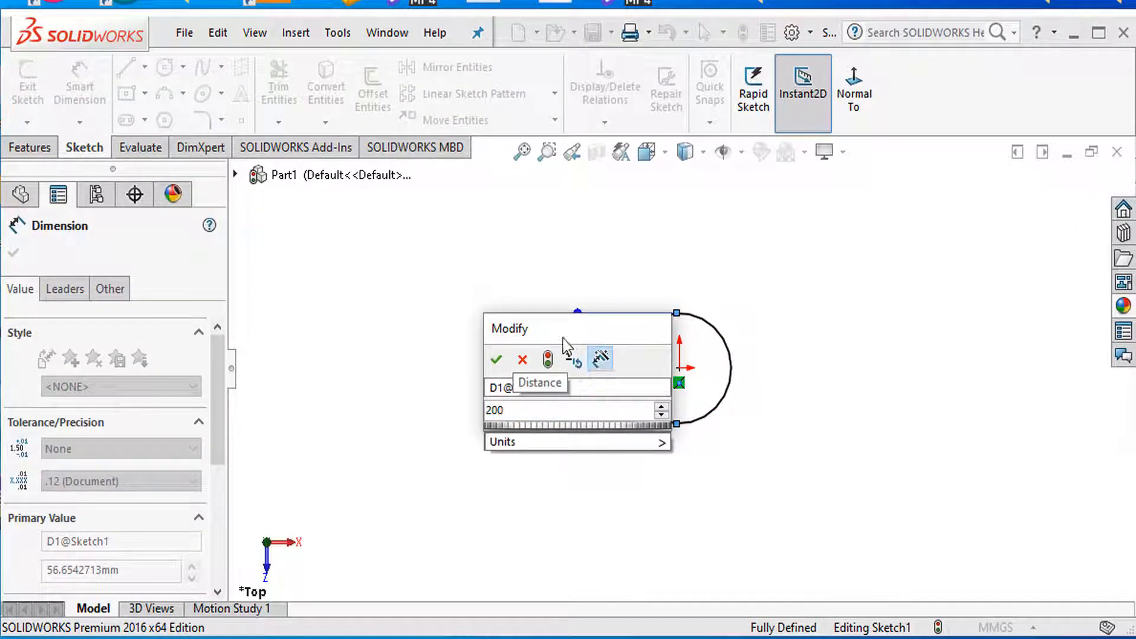
left_click(496, 359)
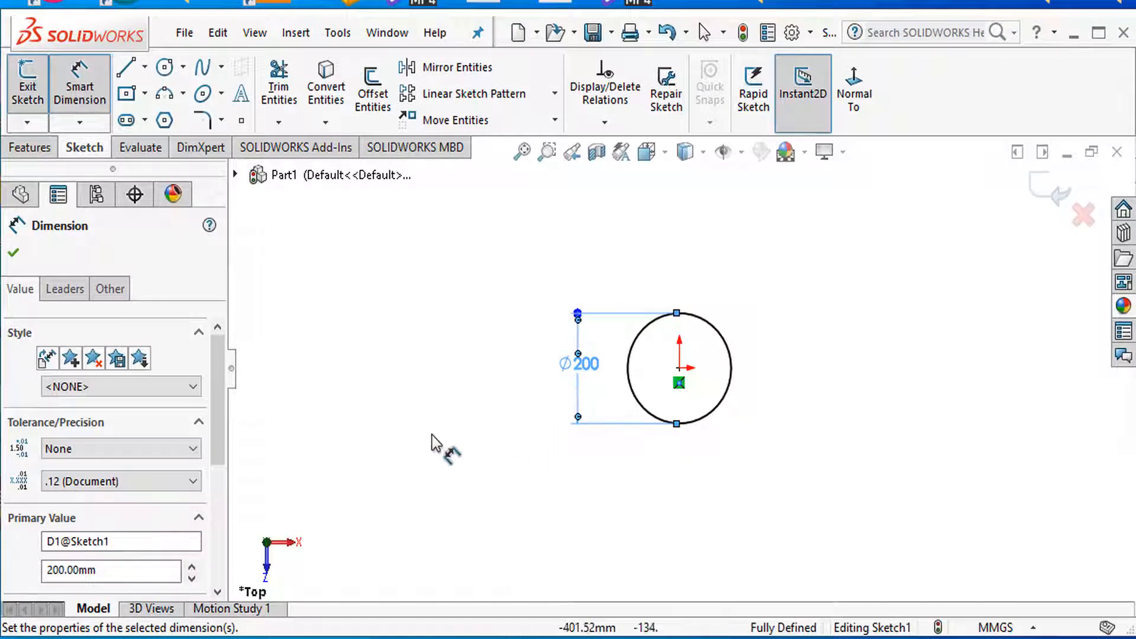
Start a blind boss extrusion of the circle with a depth of 300 mm
left_click(42, 152)
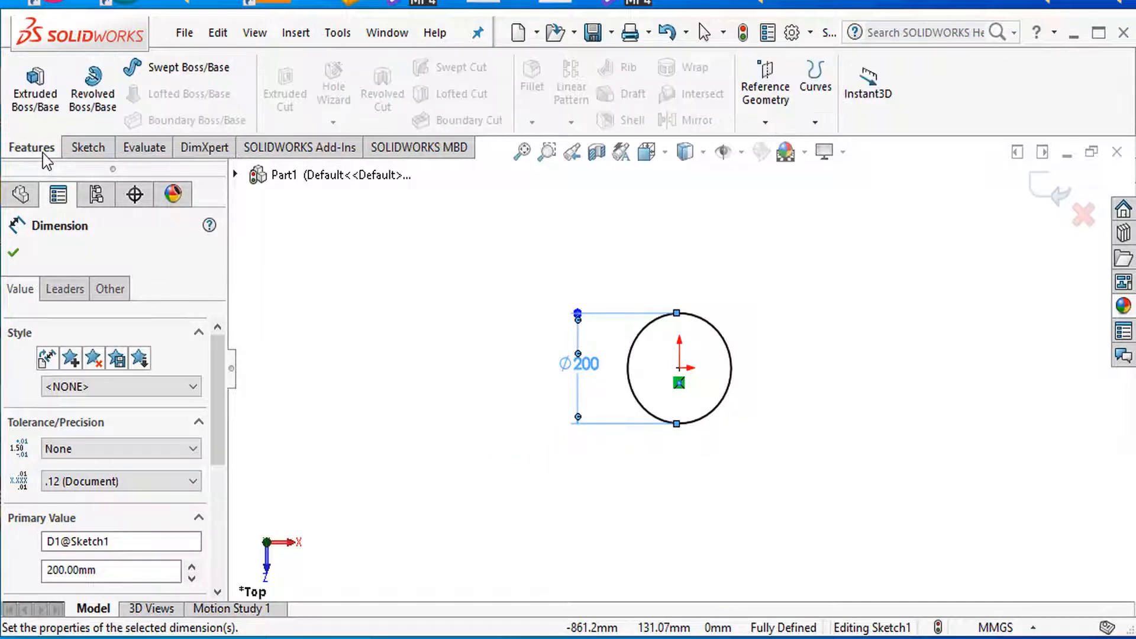
left_click(37, 114)
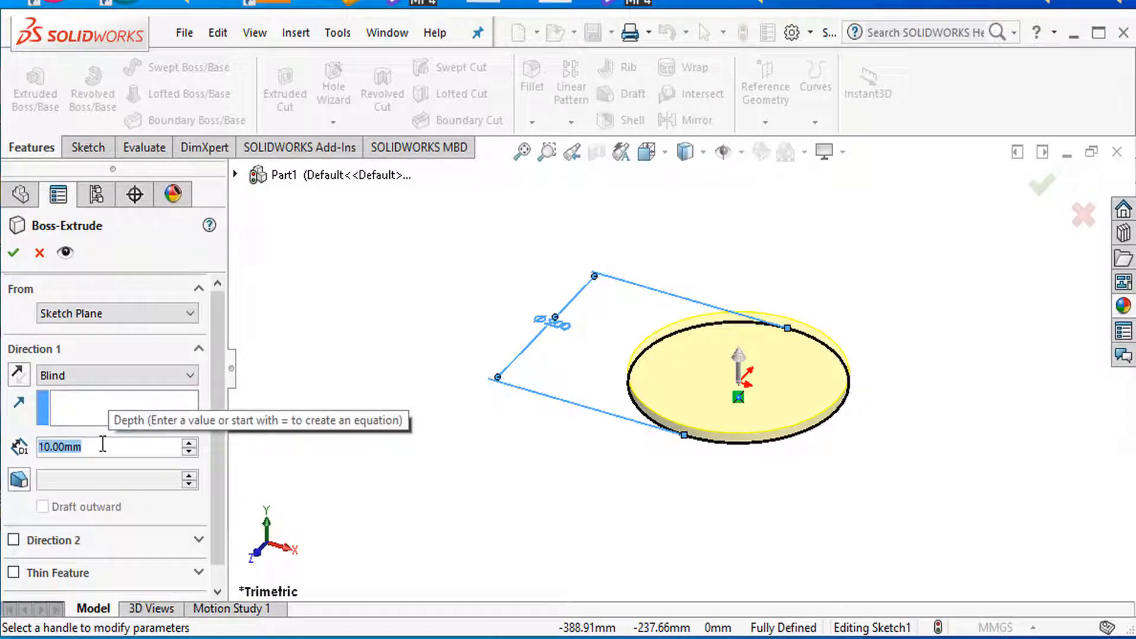
type("300")
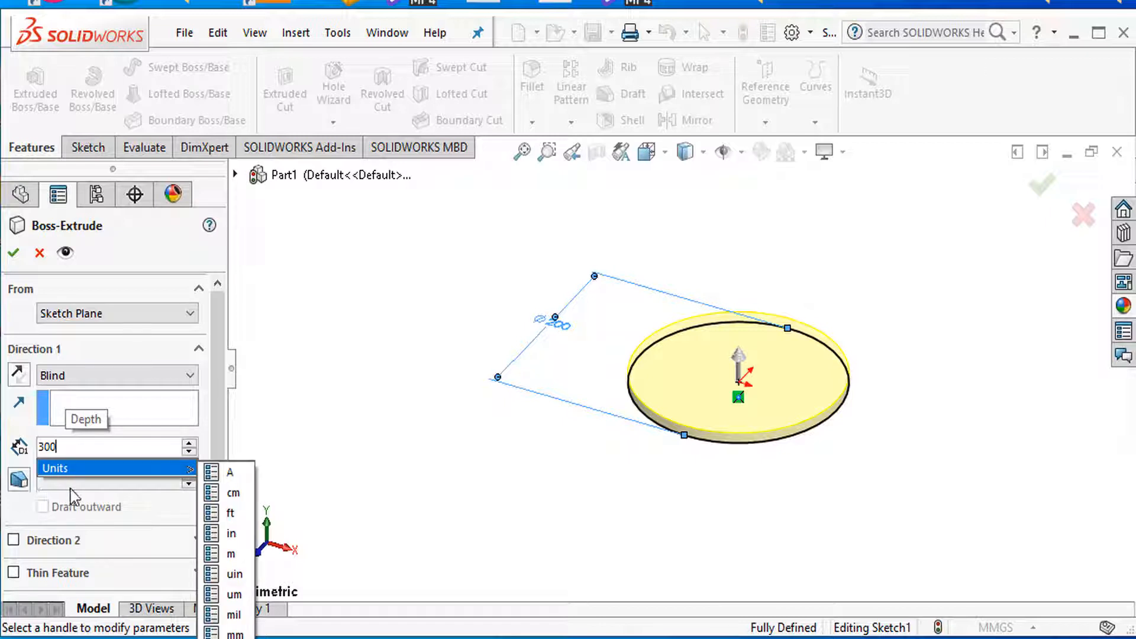
key("Return")
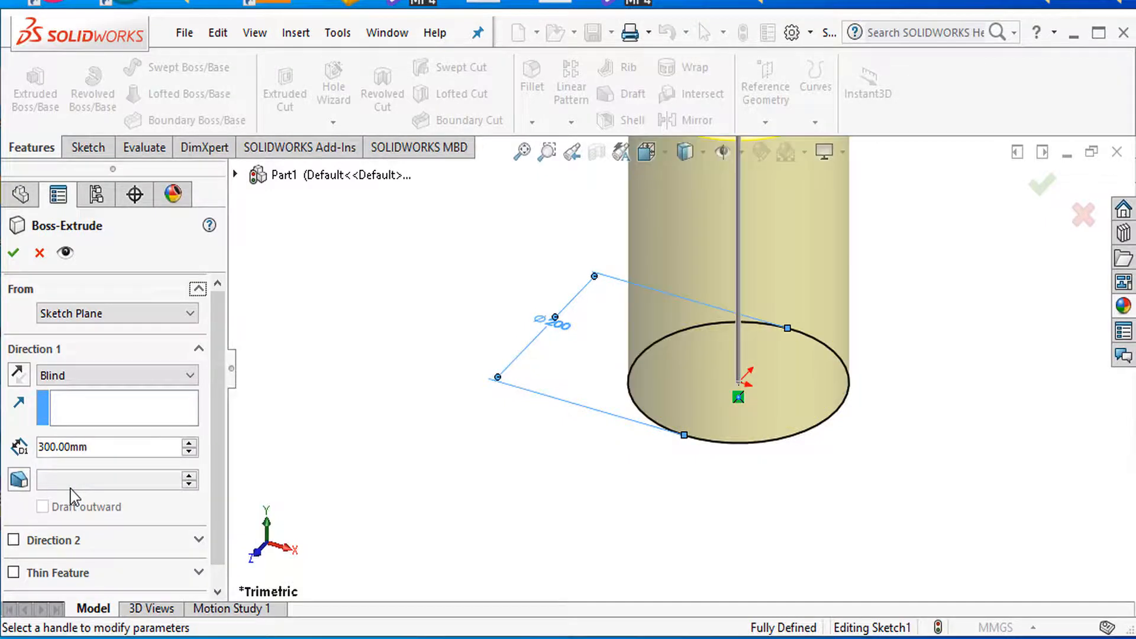
Add a 9-degree outward draft to the extrusion and complete the feature
left_click(20, 479)
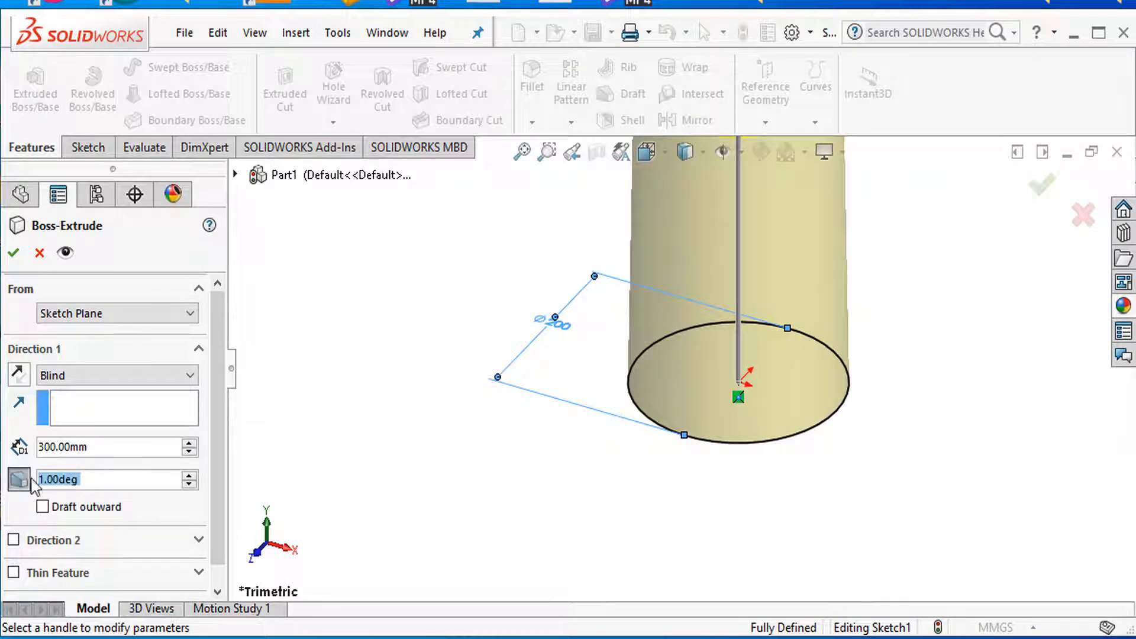
scroll(478, 493, "up", 3)
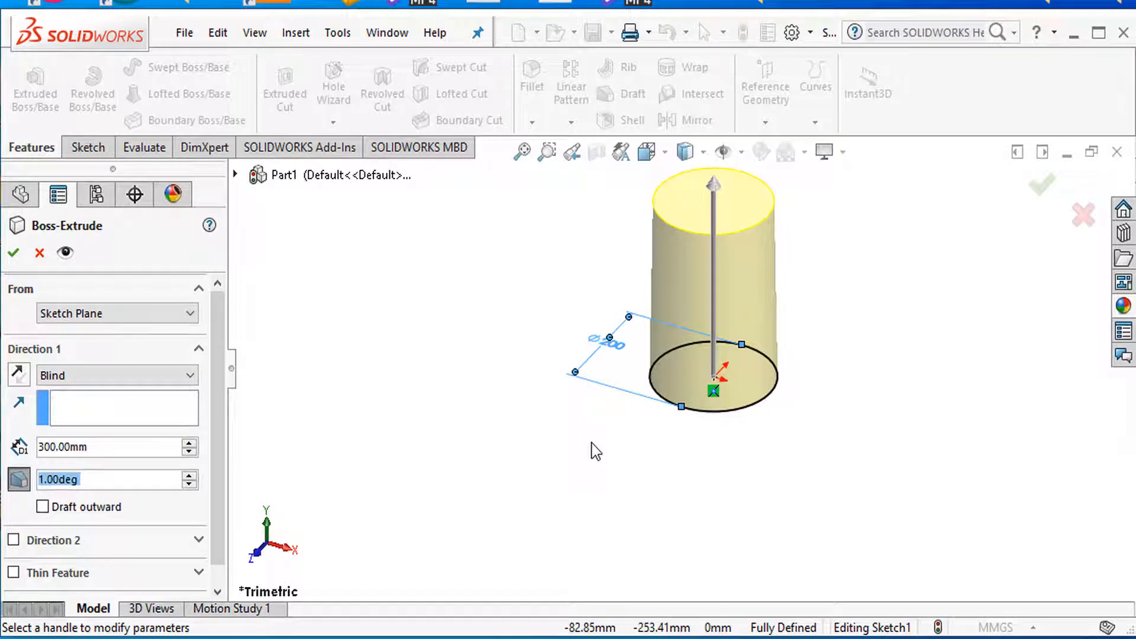
middle_click_drag(604, 436, 659, 322)
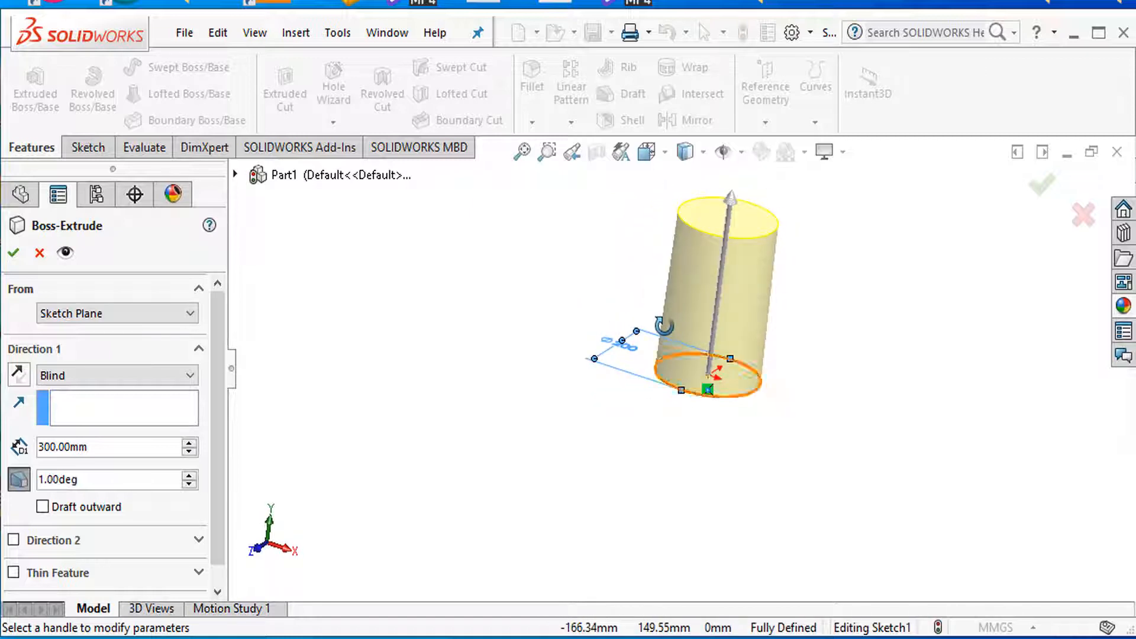
left_click(42, 507)
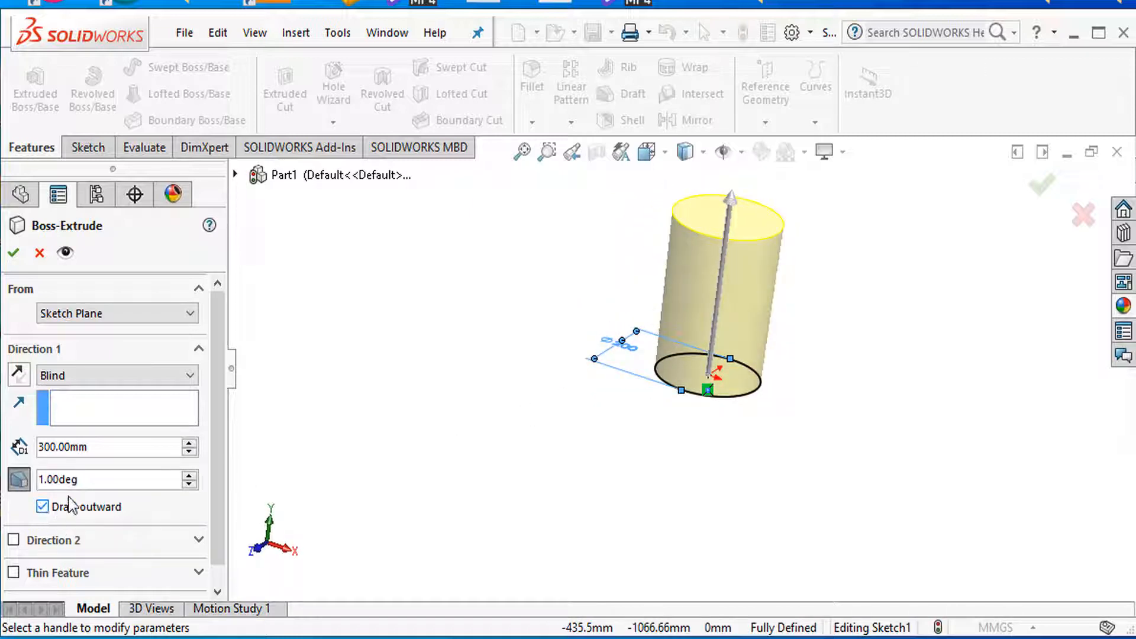
double_click(88, 479)
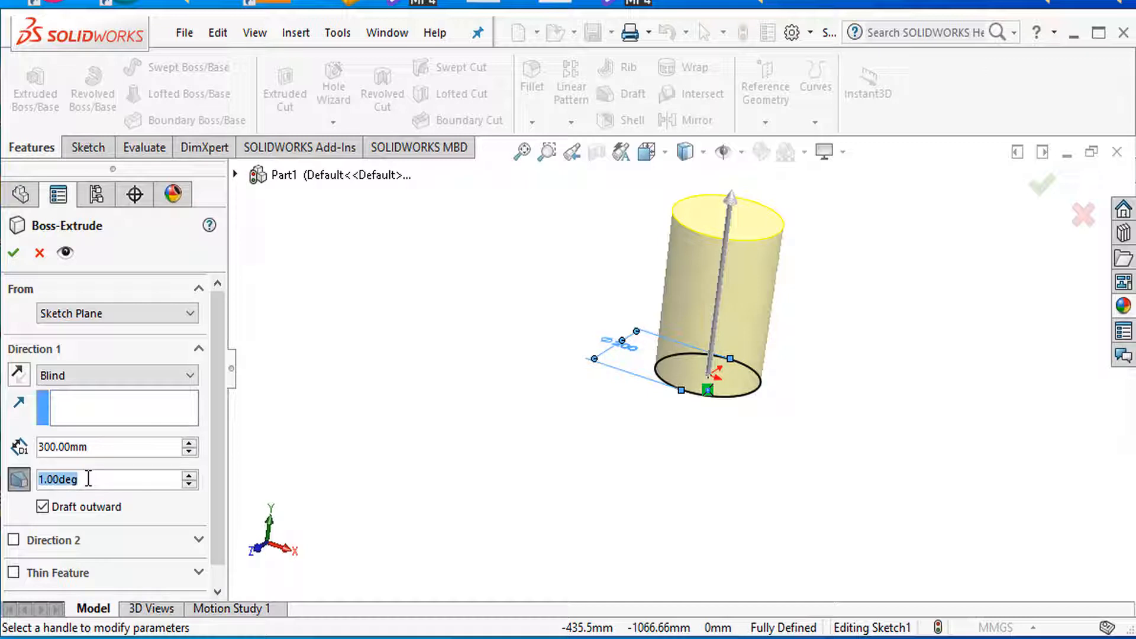
type("9")
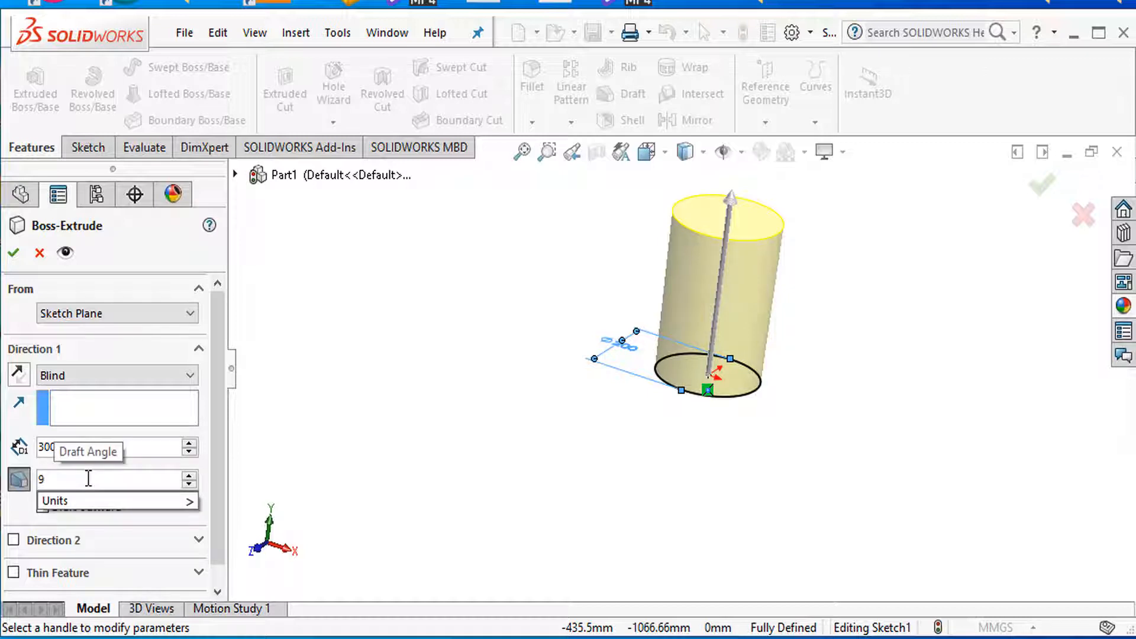
key("Return")
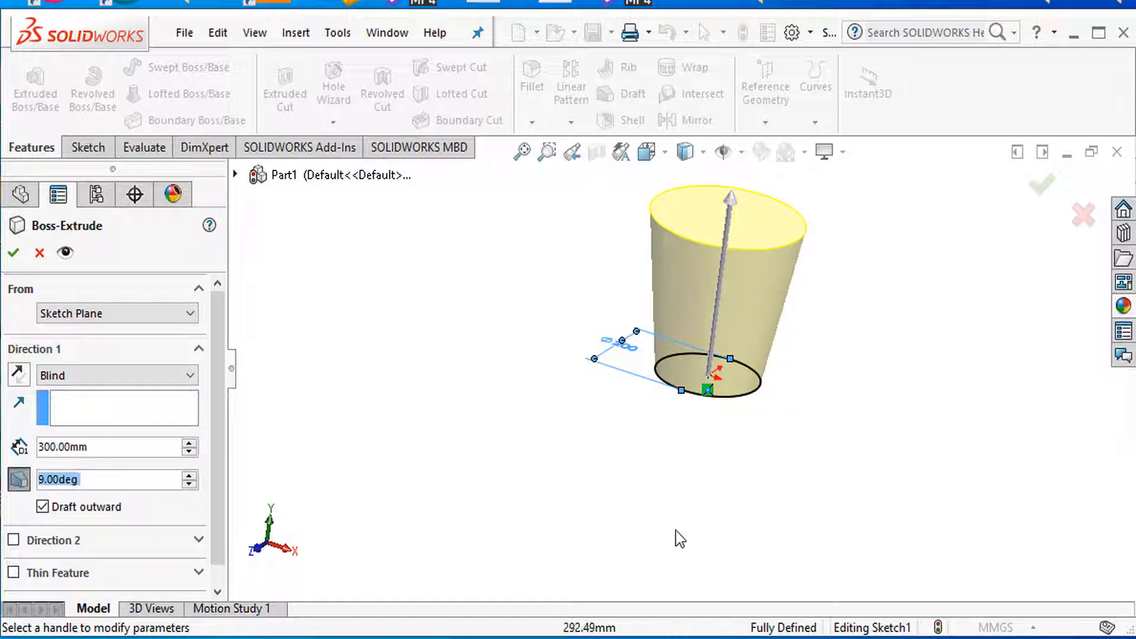
mouse_move(690, 477)
middle_mouse_down()
mouse_move(684, 414)
mouse_move(648, 419)
middle_mouse_up()
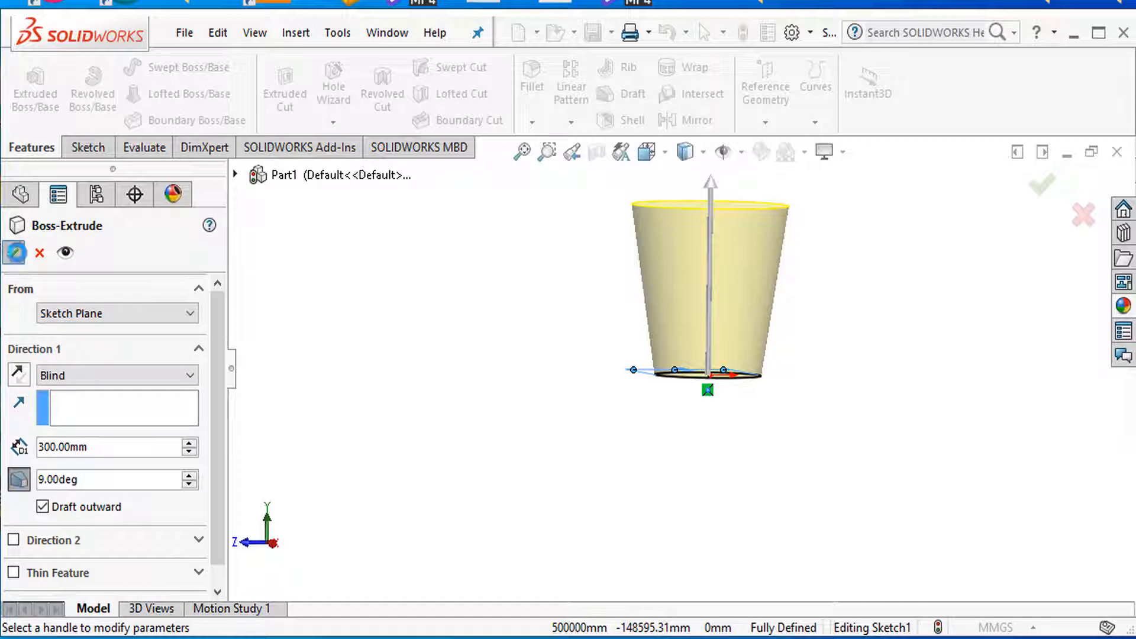
left_click(13, 253)
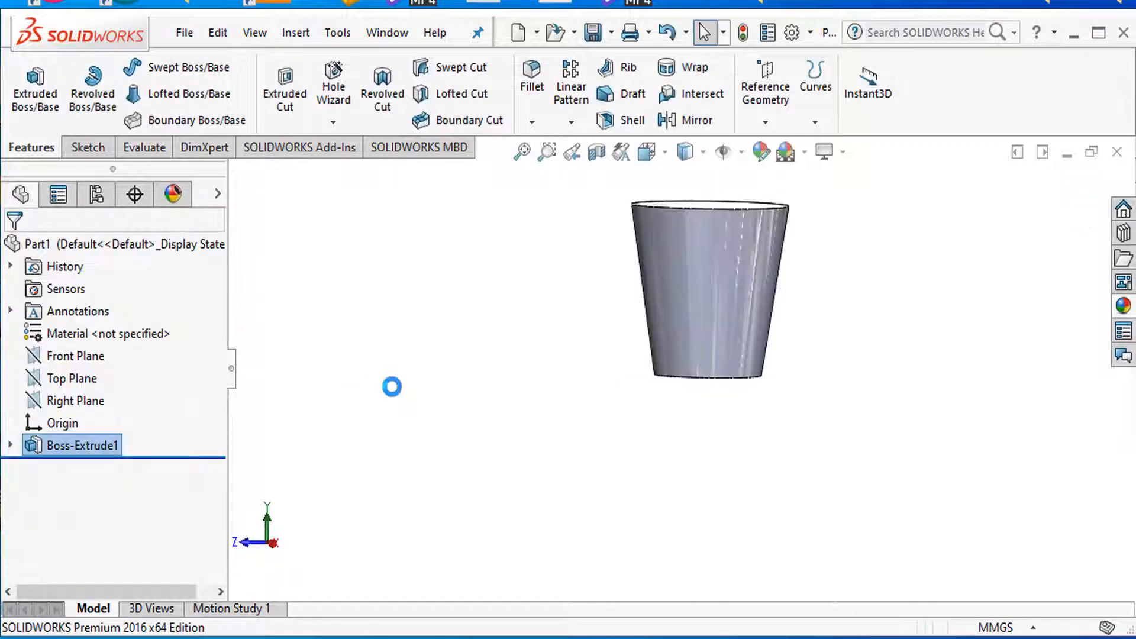
Shell the tapered solid to a 3 mm wall thickness, removing its large top face, with the preview shown
middle_click_drag(800, 367, 904, 431)
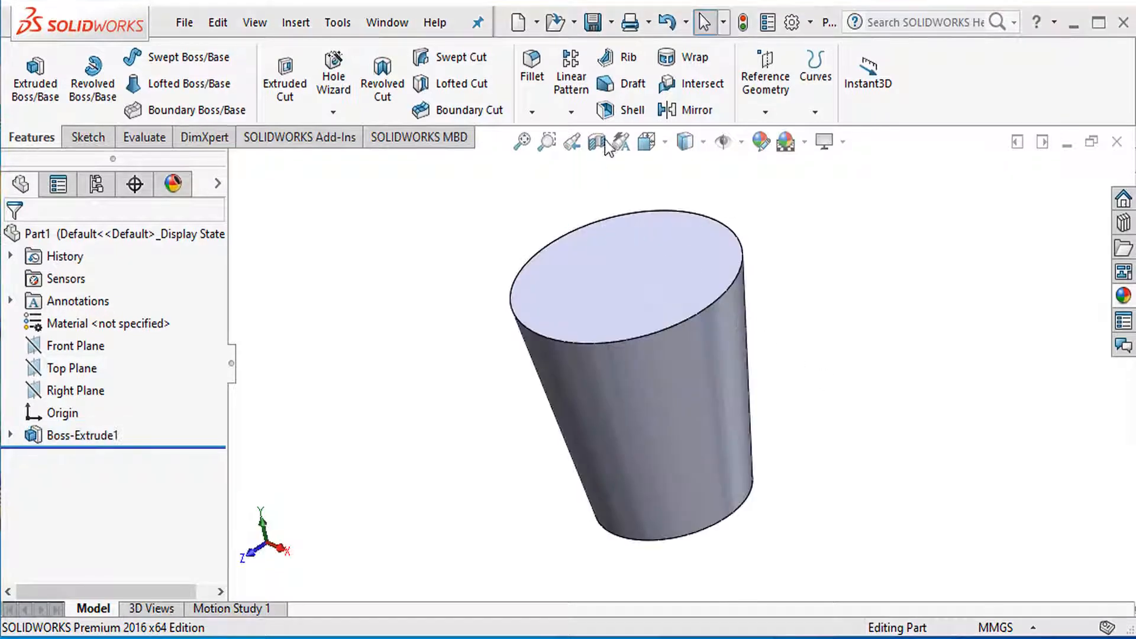
left_click(627, 110)
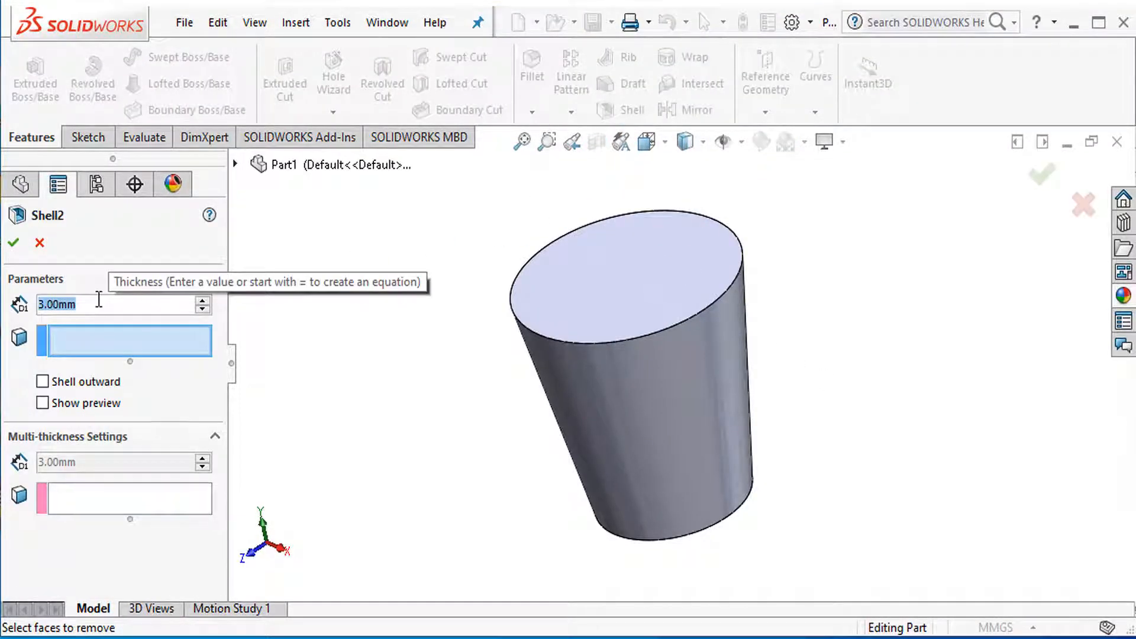
type("3")
key("Return")
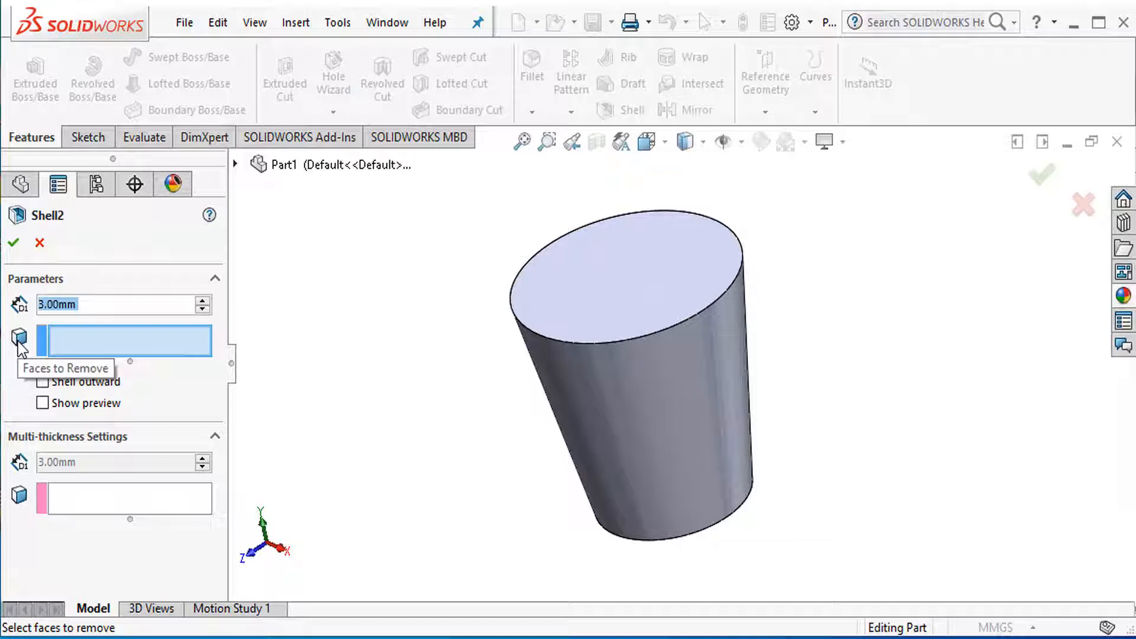
left_click(602, 285)
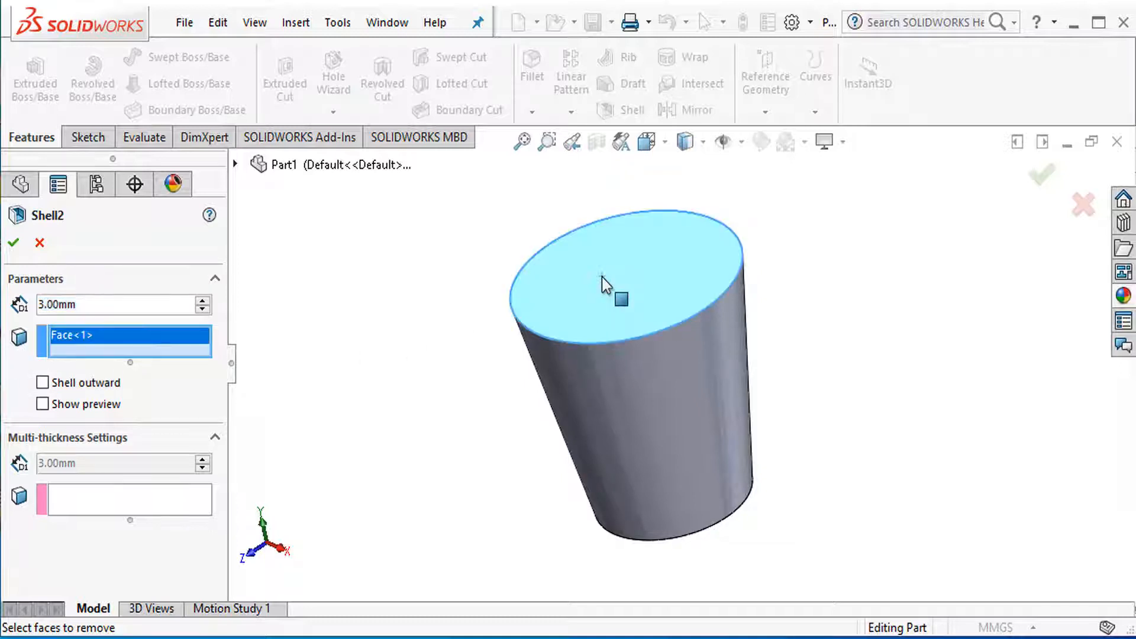
left_click(42, 405)
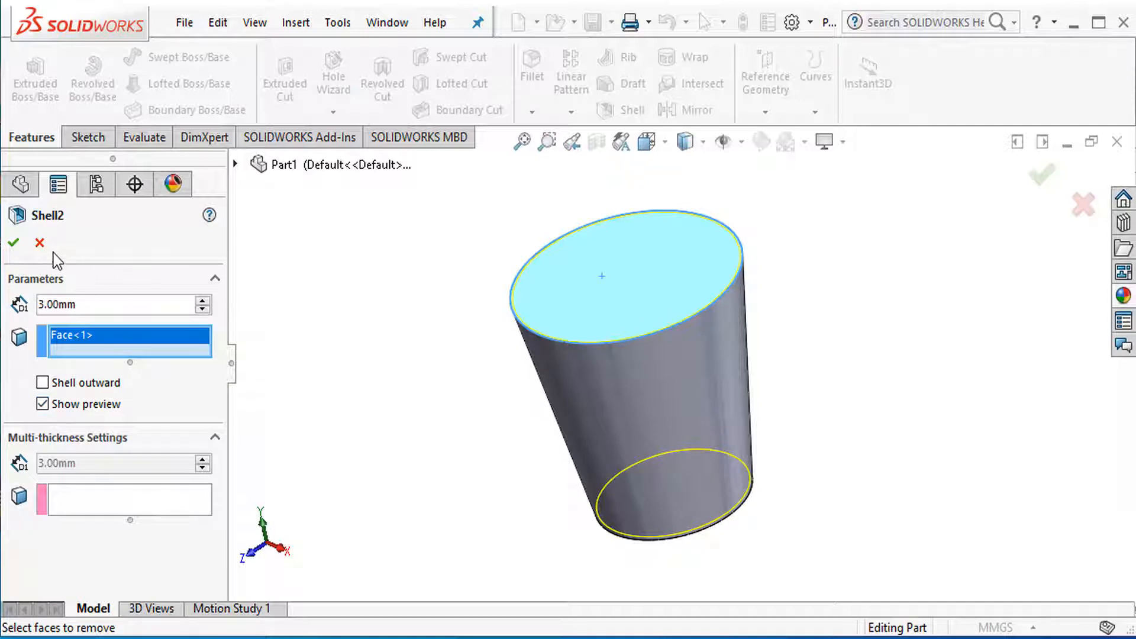
left_click(11, 244)
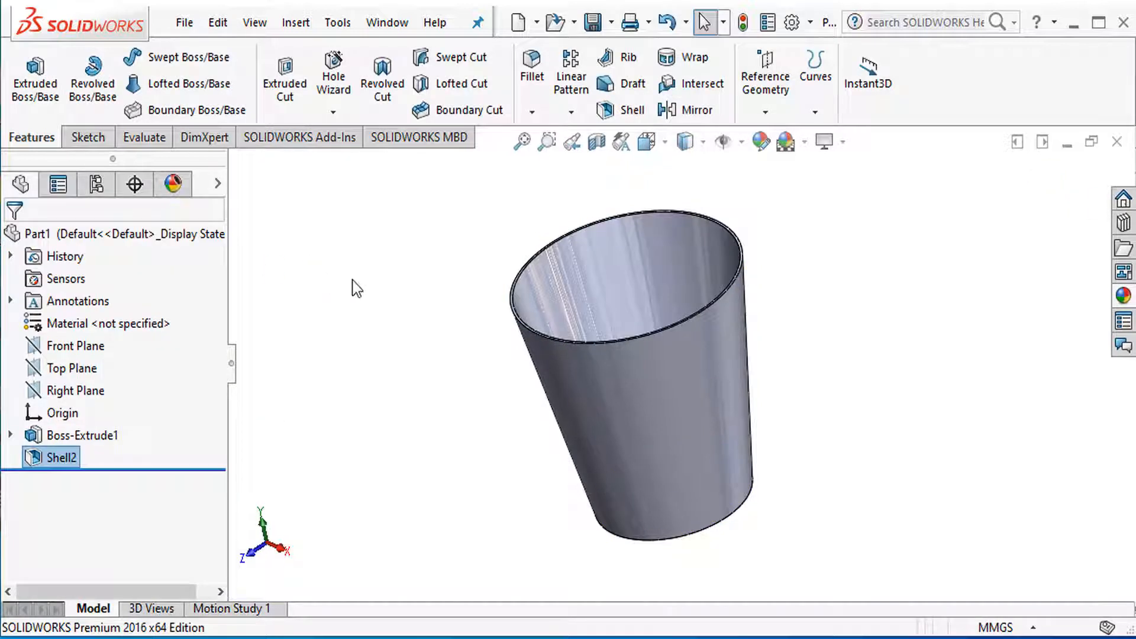
Start a sketch on the Front Plane and view the plane face-on
middle_click_drag(353, 287, 583, 260)
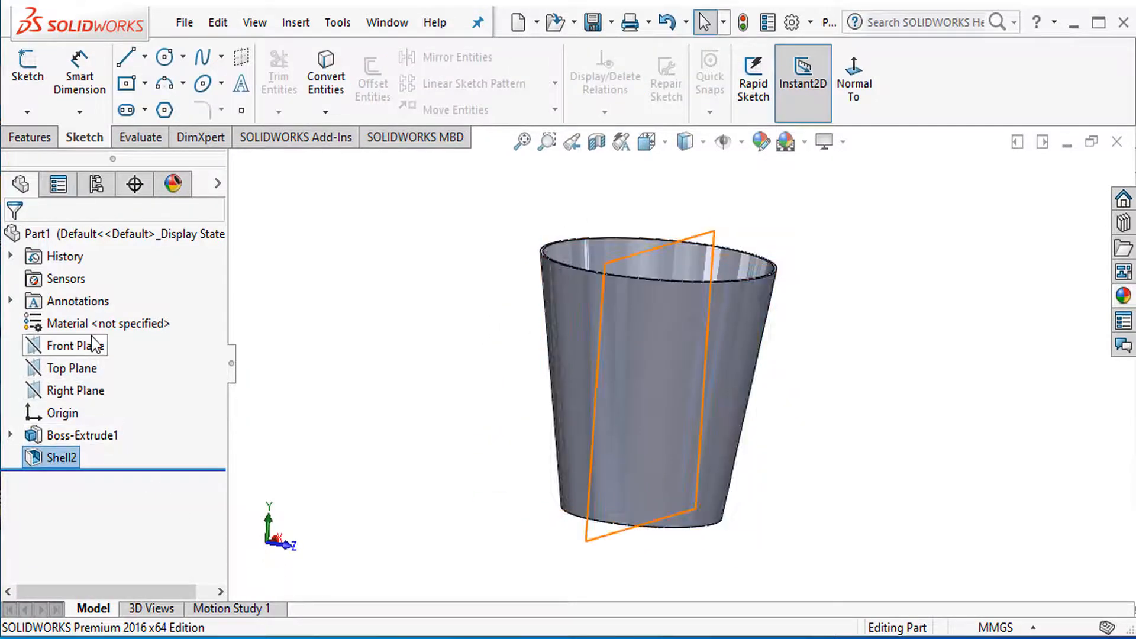
left_click(95, 349)
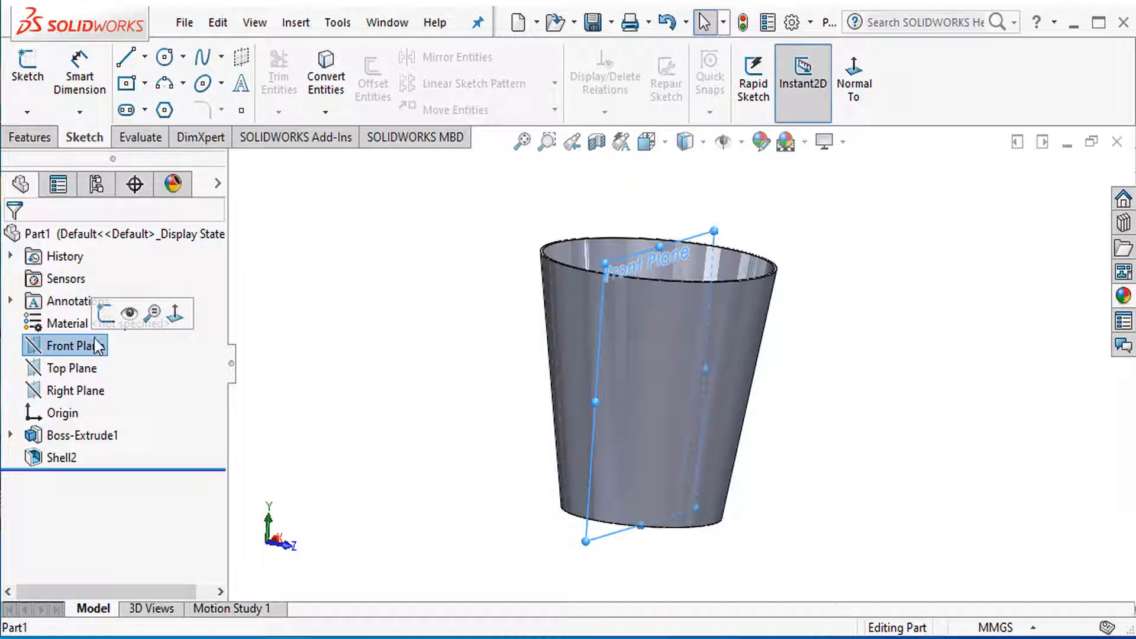
left_click(105, 314)
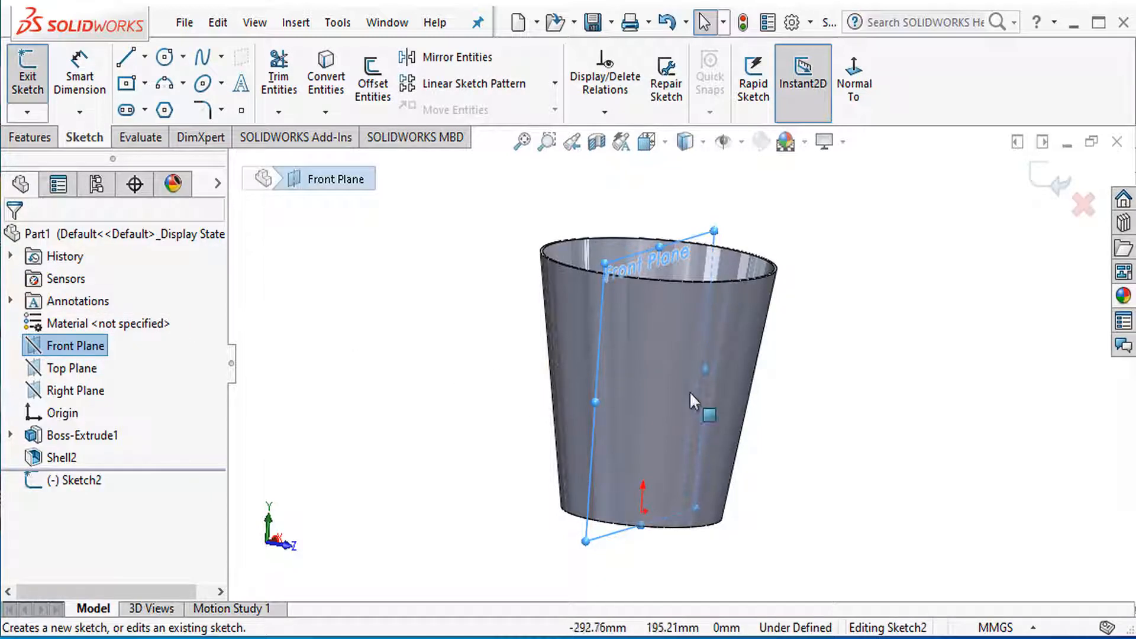
left_click(853, 89)
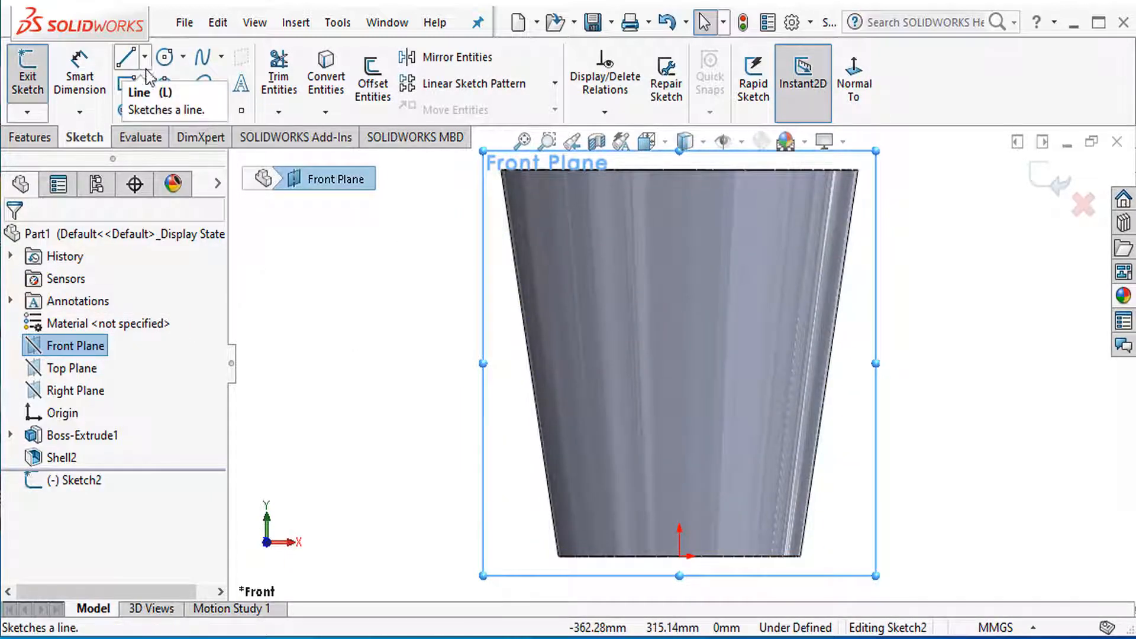
Draw a centerline about 304 mm long from the base corner to the rim corner along the cup's slanted side on the +X side, and exit the sketch
left_click(145, 57)
left_click(168, 107)
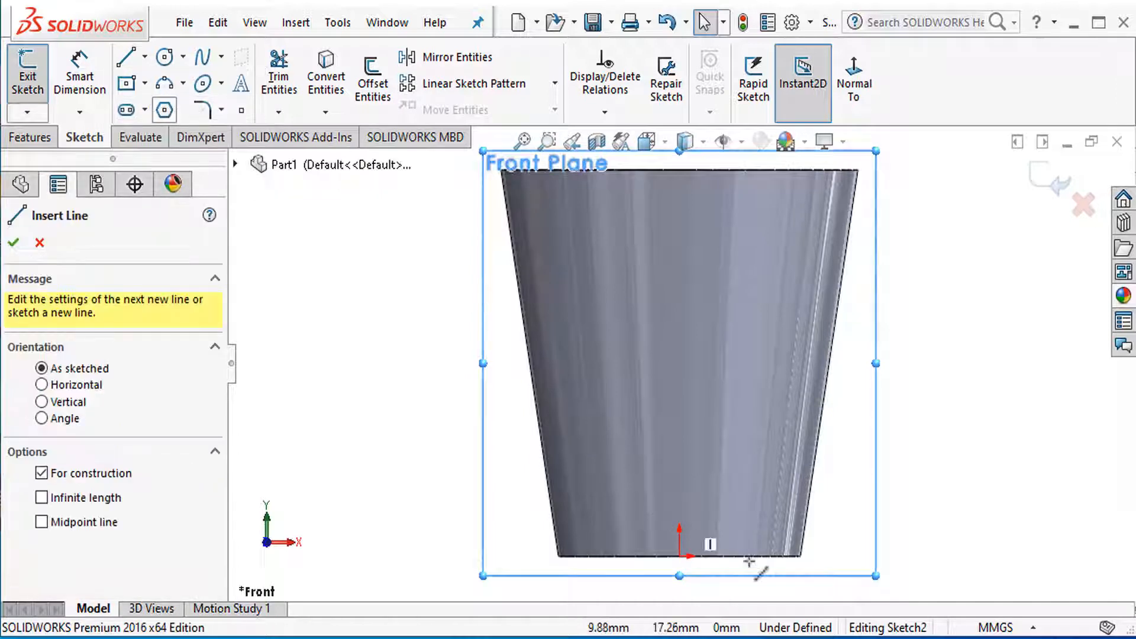
left_click(801, 556)
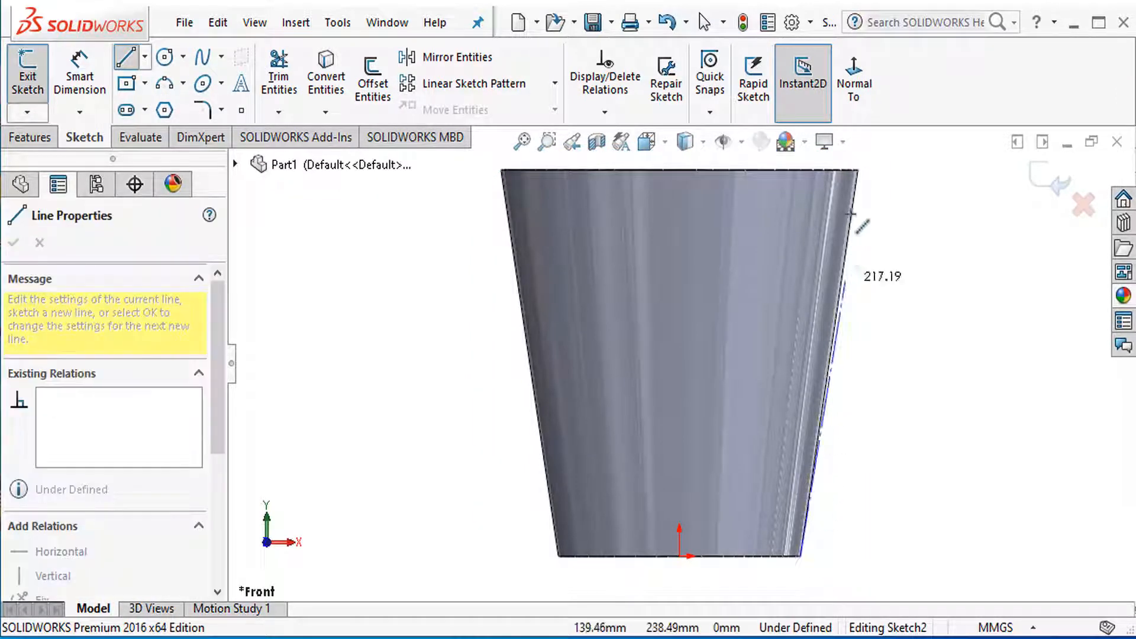
left_click(859, 170)
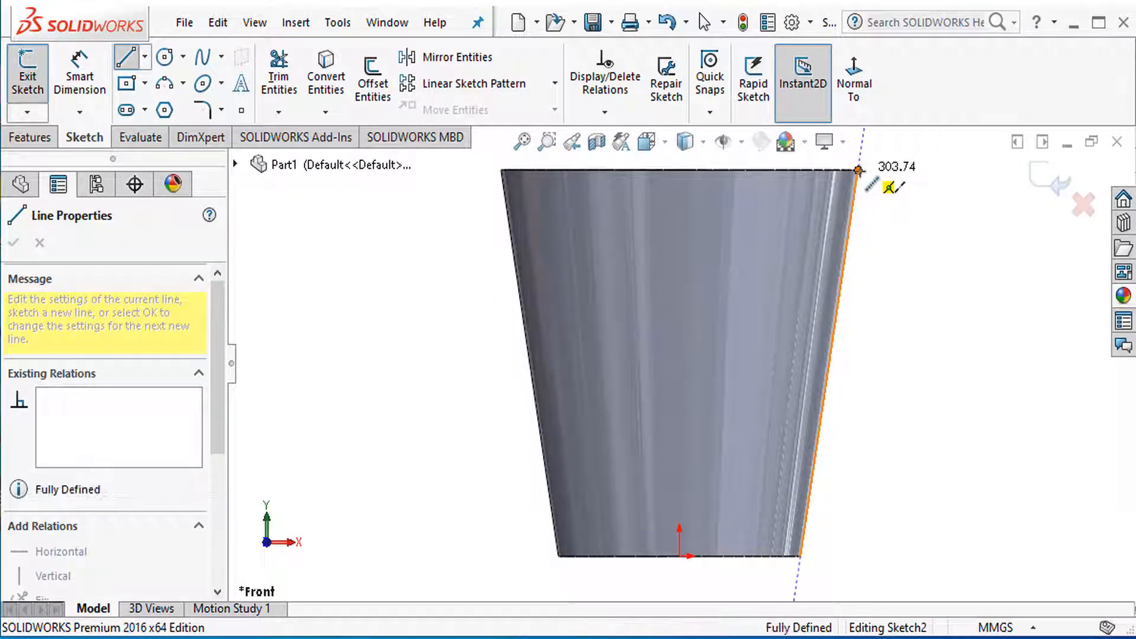
left_click(859, 170)
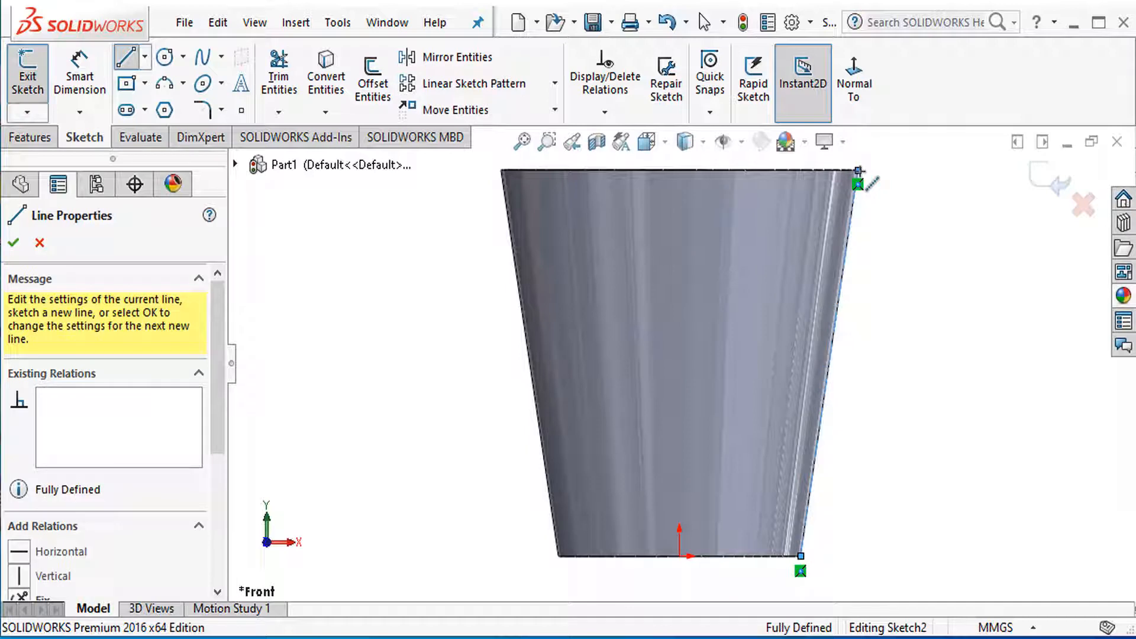
right_click(904, 197)
left_click(937, 215)
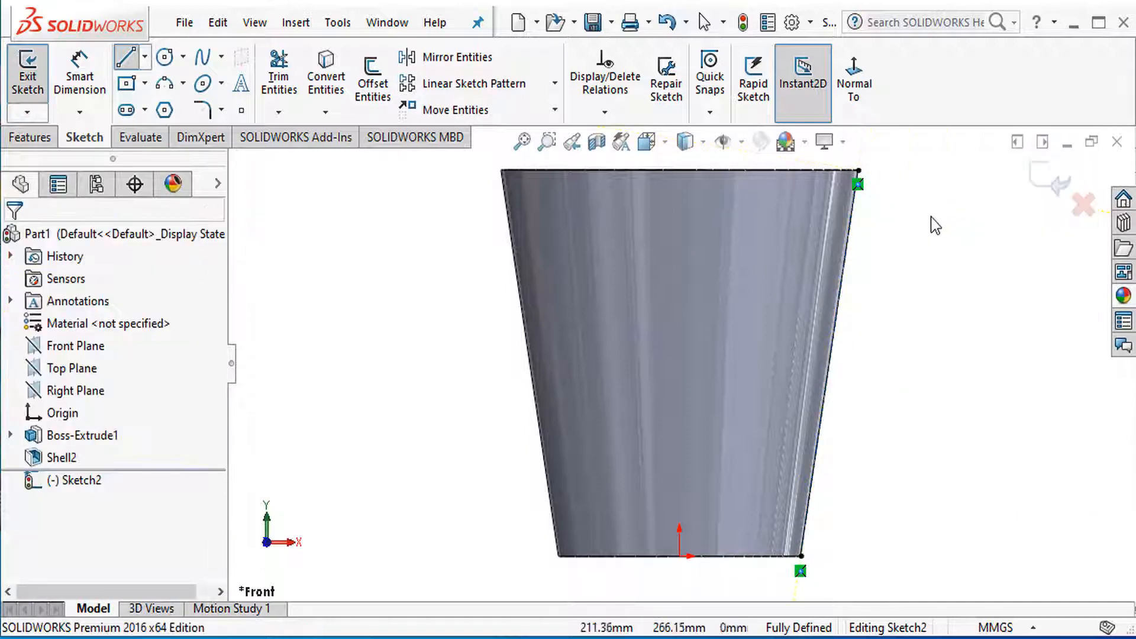
middle_click_drag(917, 259, 876, 293)
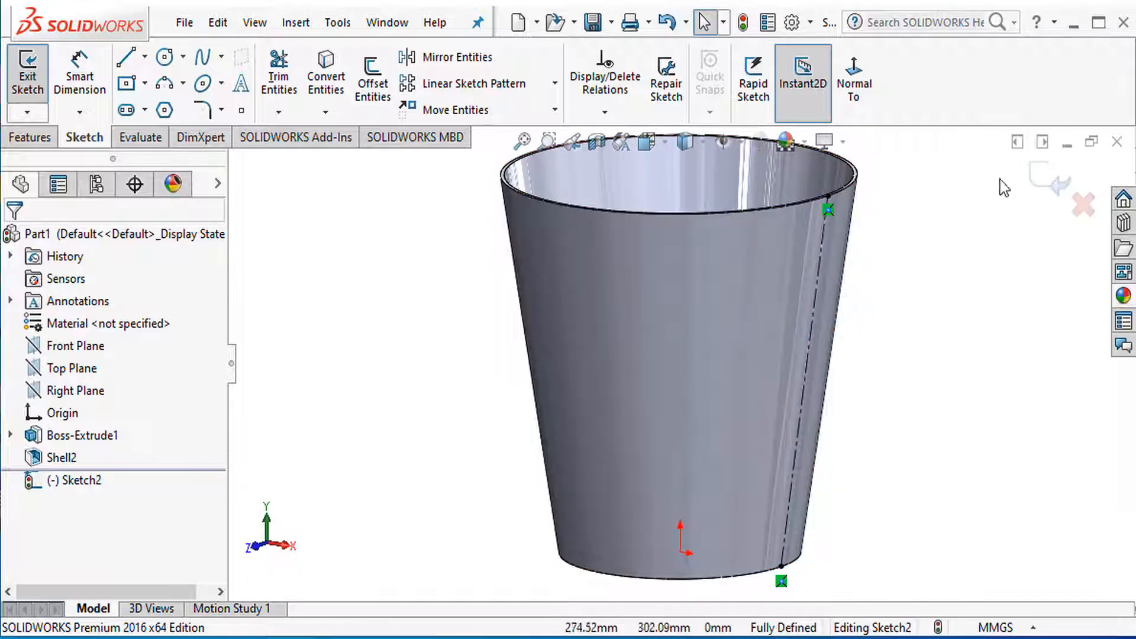
left_click(1046, 178)
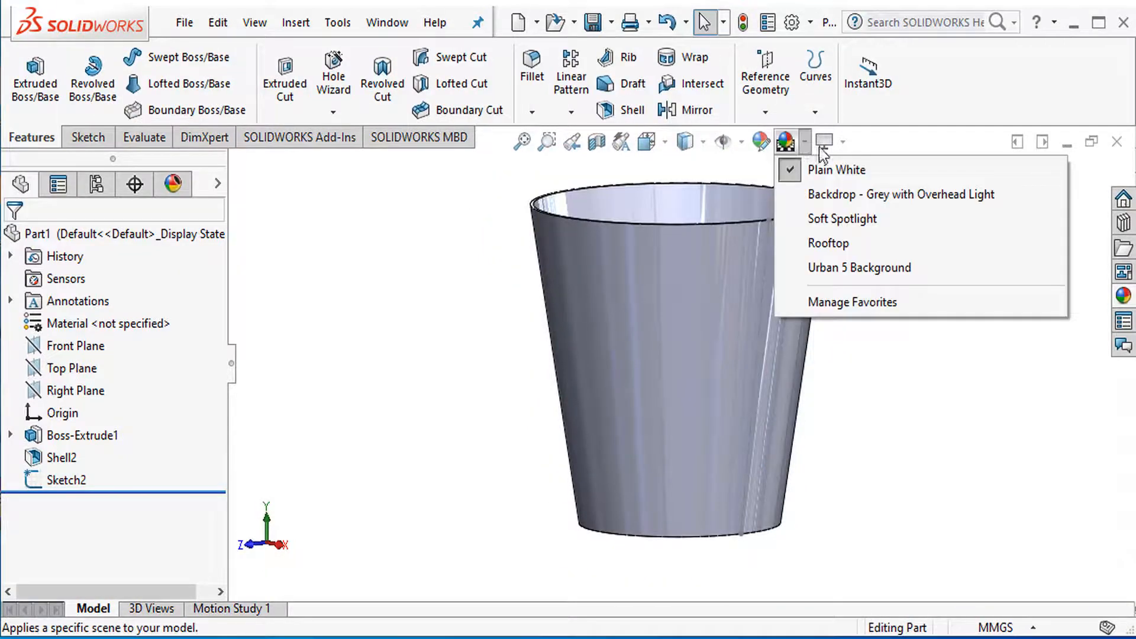
Turn off the reflective rendering so the cup is displayed with plain shading
mouse_move(825, 142)
left_click(830, 171)
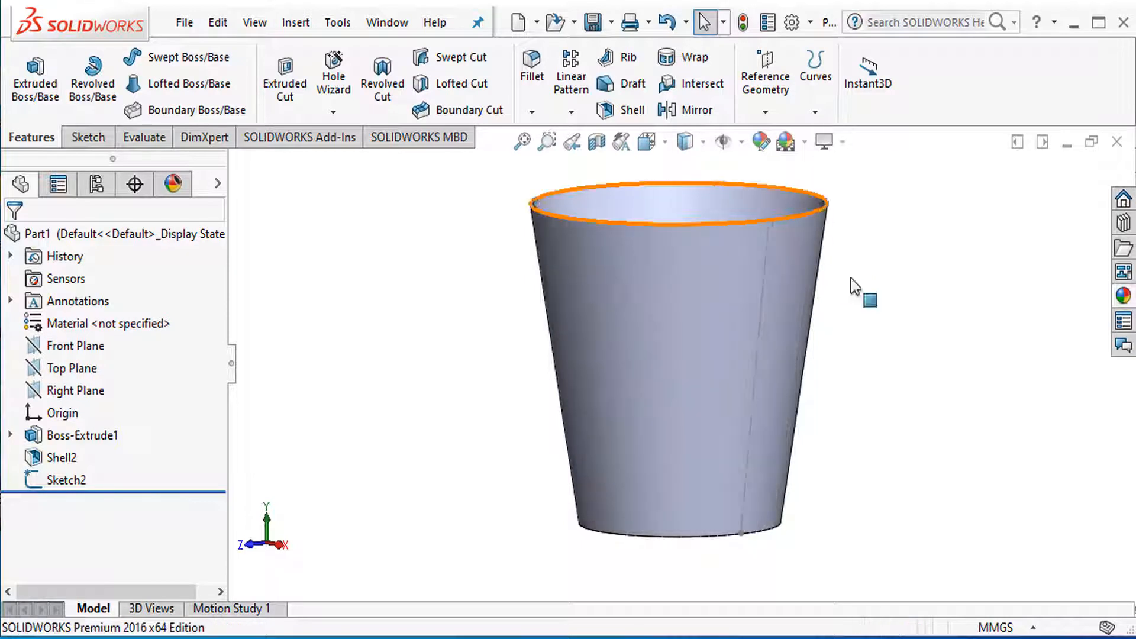
mouse_move(893, 376)
middle_mouse_down()
mouse_move(822, 345)
mouse_move(826, 377)
mouse_move(918, 353)
mouse_move(934, 393)
mouse_move(893, 376)
middle_mouse_up()
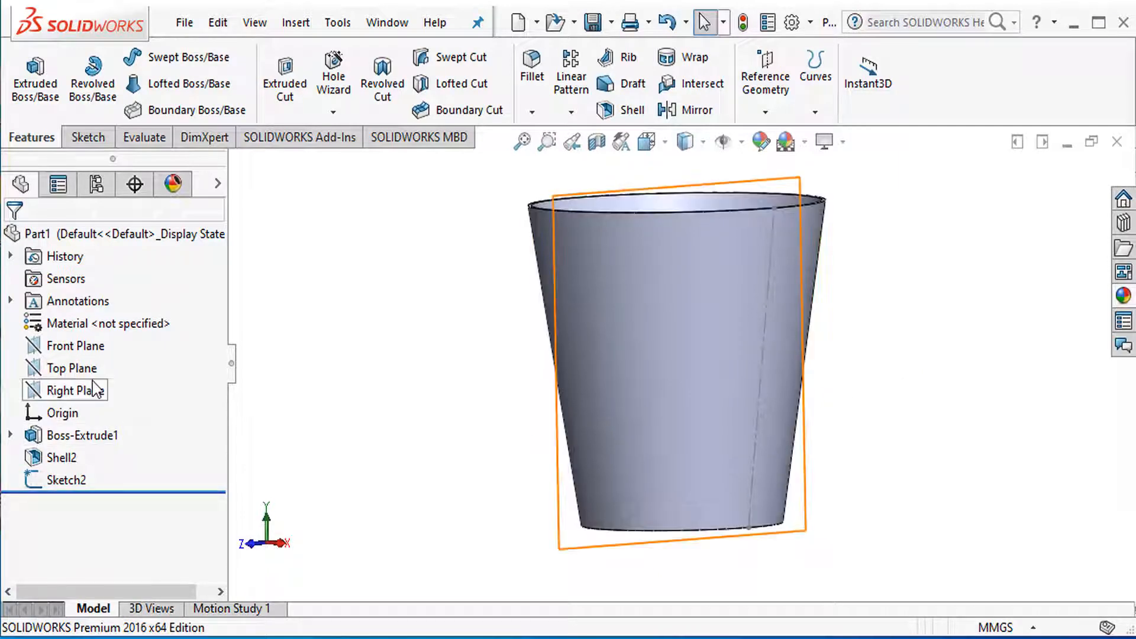
Examine how the Right Plane and the Front Plane are oriented relative to the cup and its slanted centerline
left_click(95, 391)
mouse_move(487, 443)
middle_mouse_down()
mouse_move(541, 436)
mouse_move(495, 441)
middle_mouse_up()
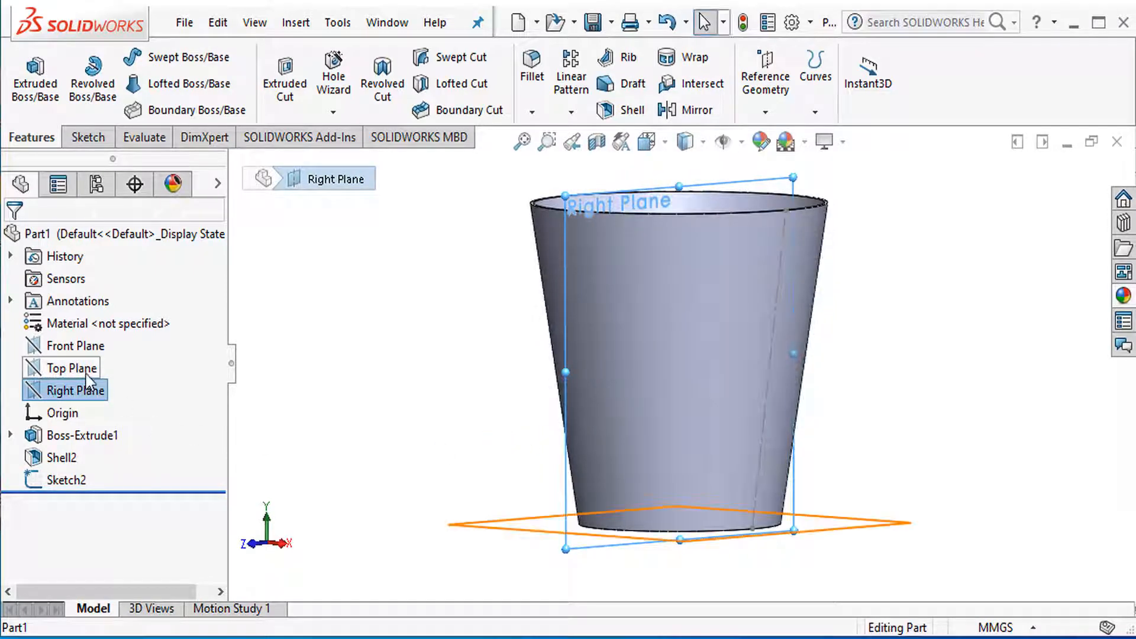
left_click(74, 349)
middle_click_drag(431, 399, 479, 406)
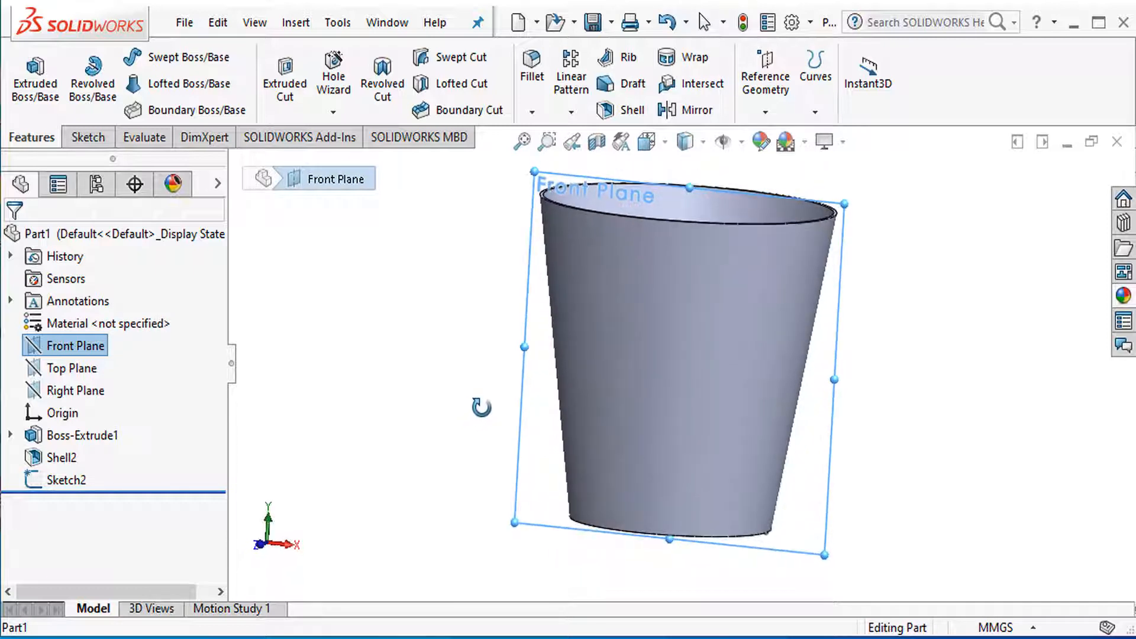
left_click(364, 404)
Create a reference plane perpendicular to the Front Plane and coincident with the slanted centerline on the cup's side
left_click(765, 112)
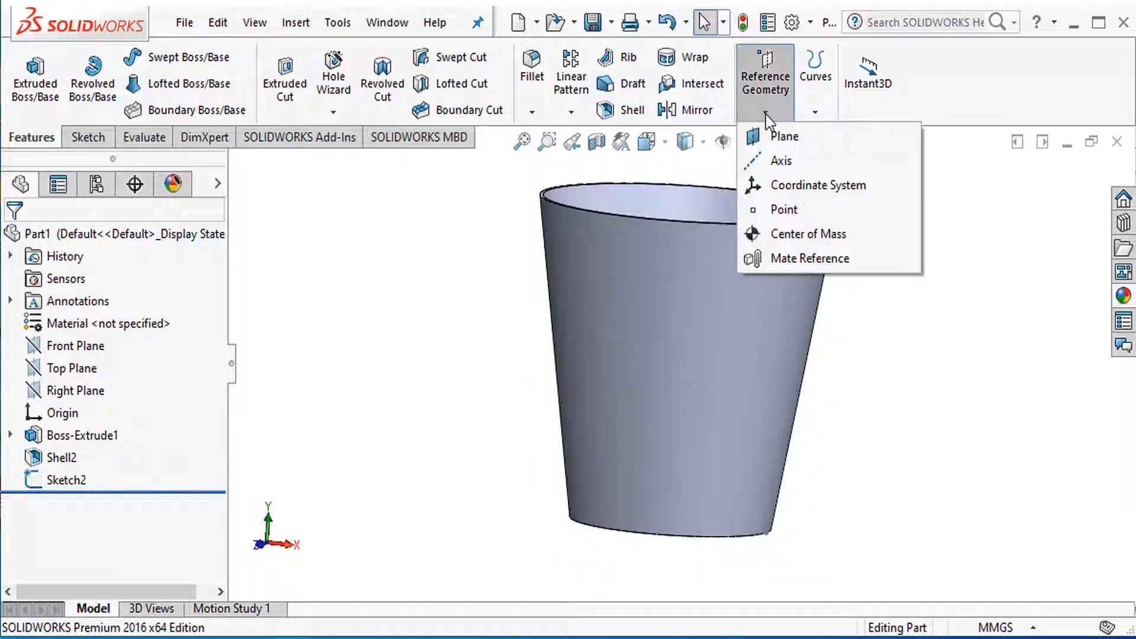
left_click(764, 136)
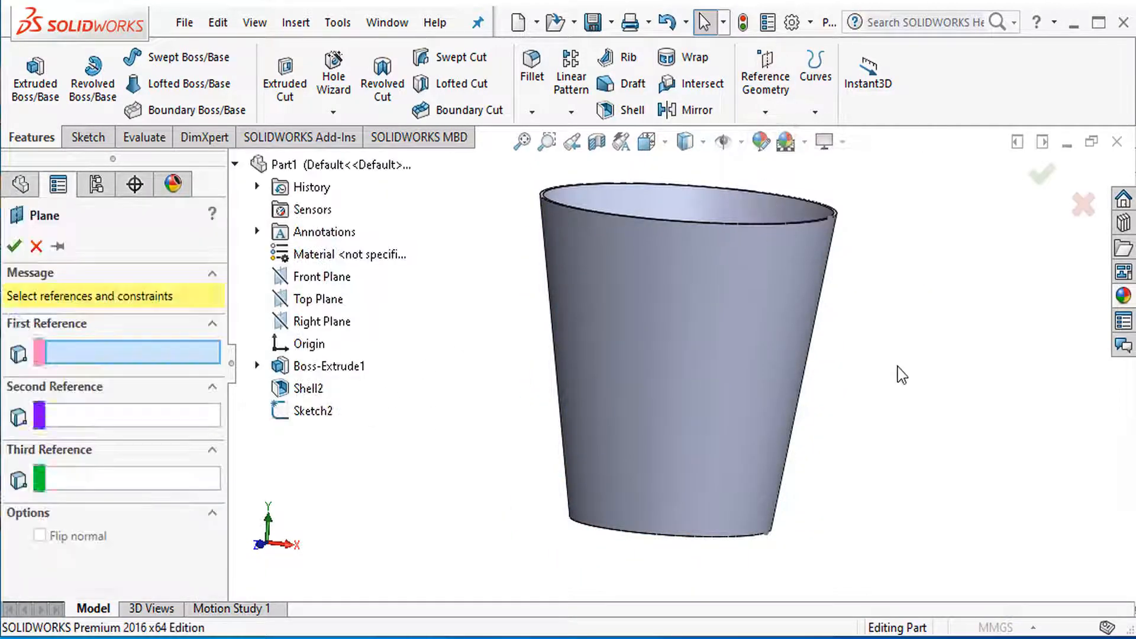
middle_click_drag(913, 393, 870, 373)
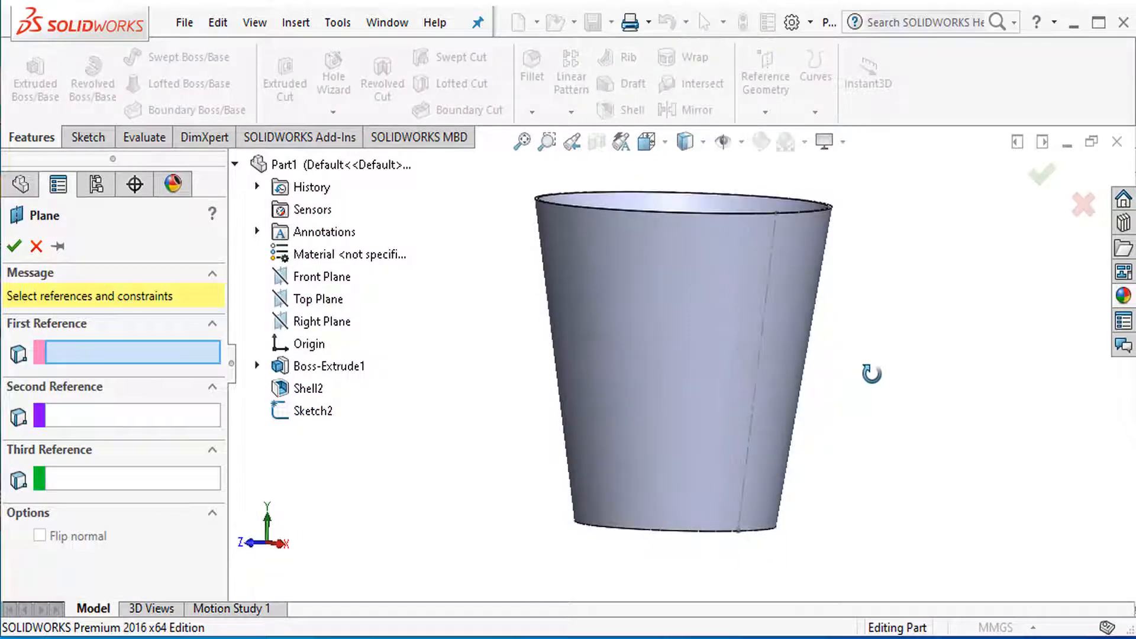
left_click(320, 276)
middle_click_drag(529, 459, 492, 456)
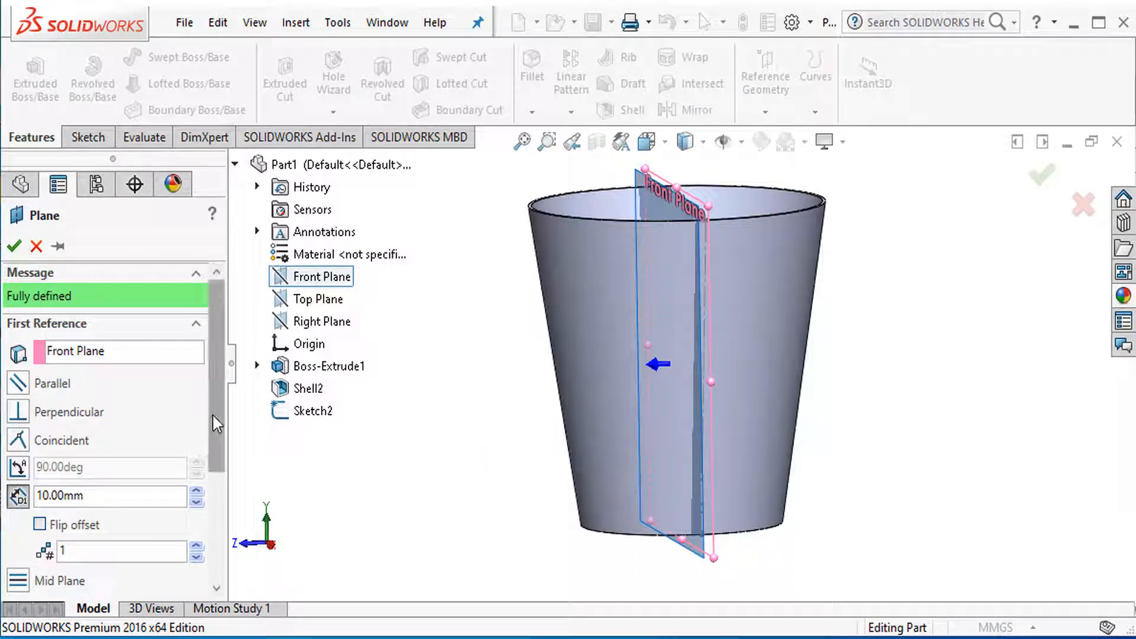
scroll(178, 486, "down", 3)
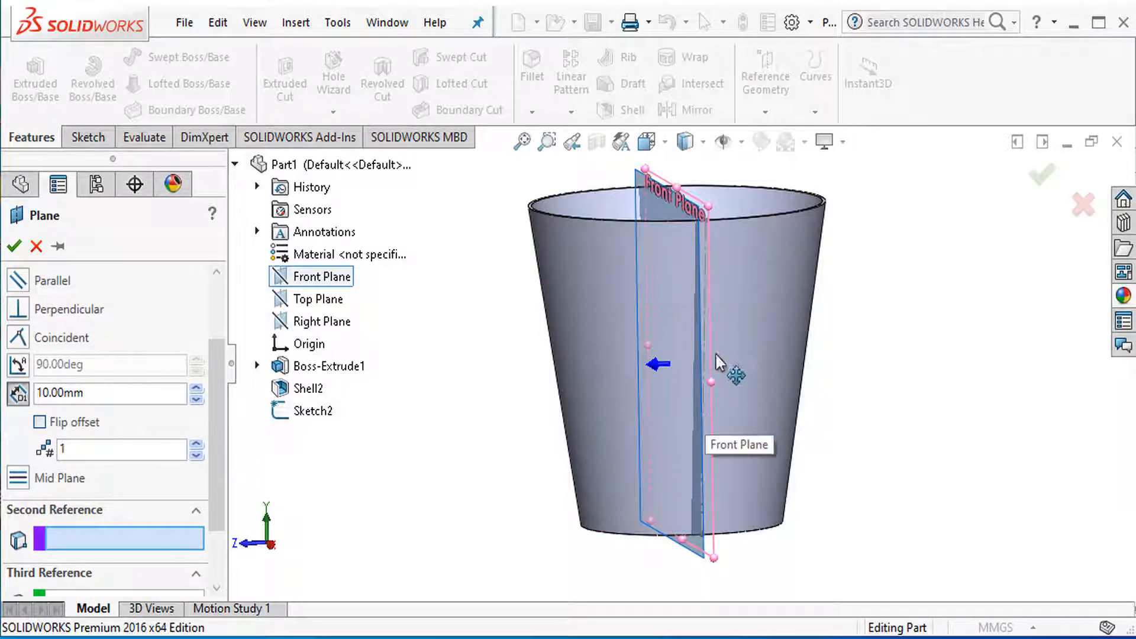
scroll(716, 344, "down", 3)
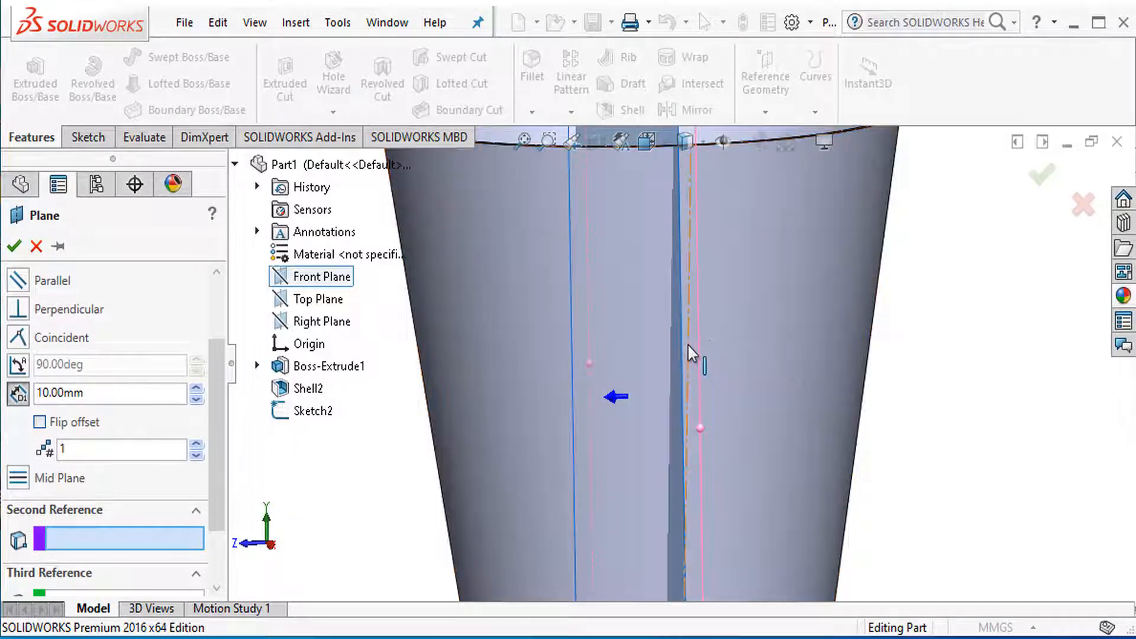
left_click(689, 354)
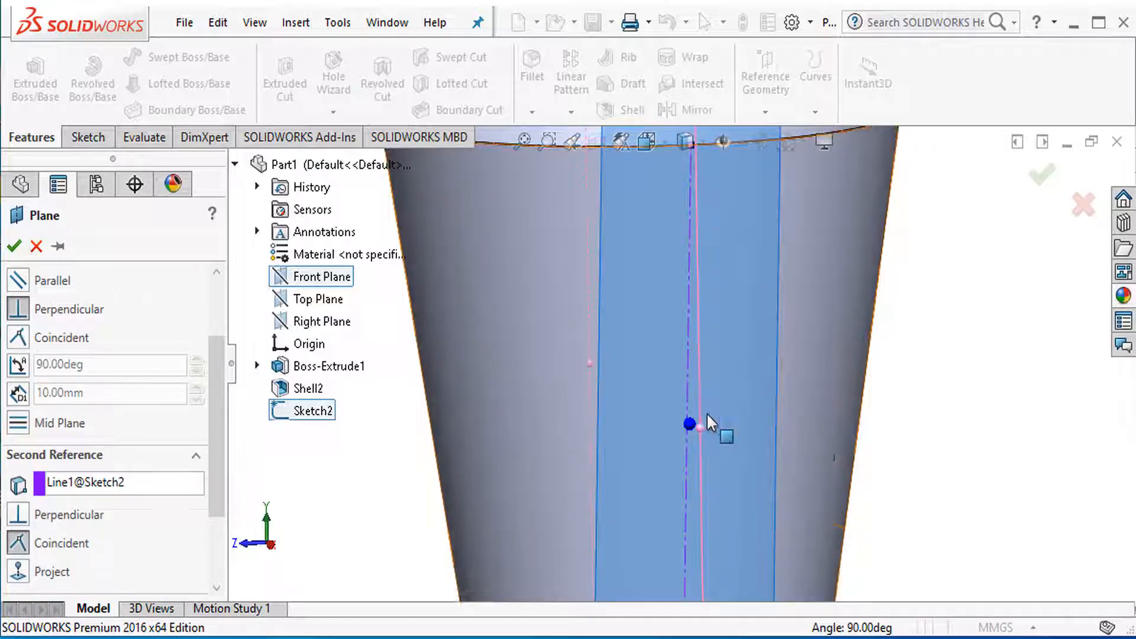
scroll(713, 424, "up", 4)
middle_click_drag(718, 422, 771, 417)
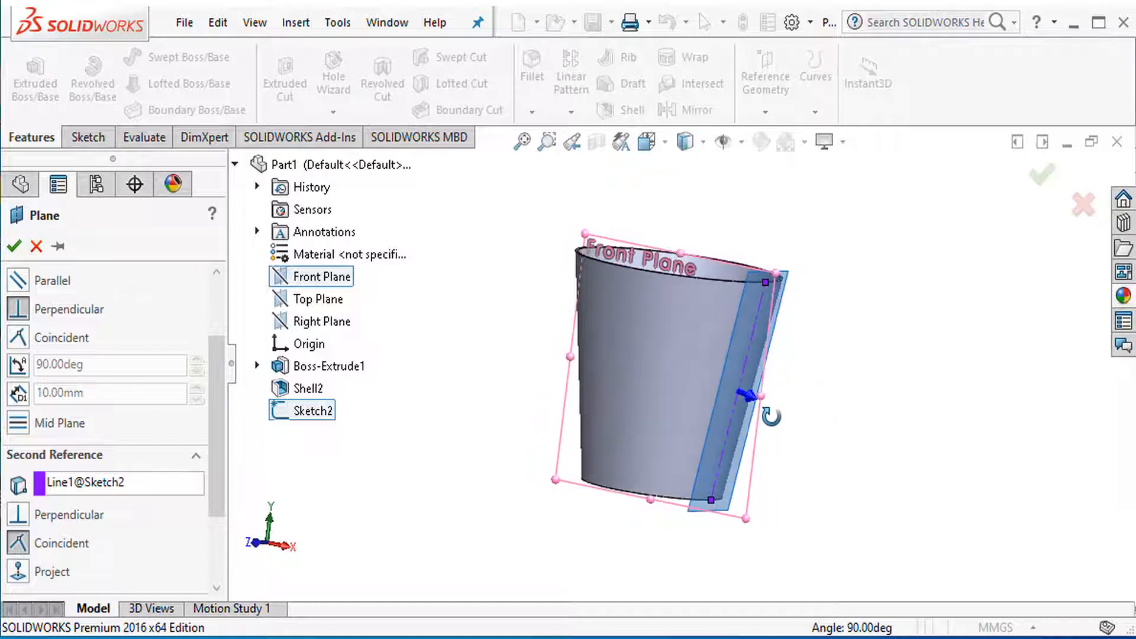
left_click(15, 247)
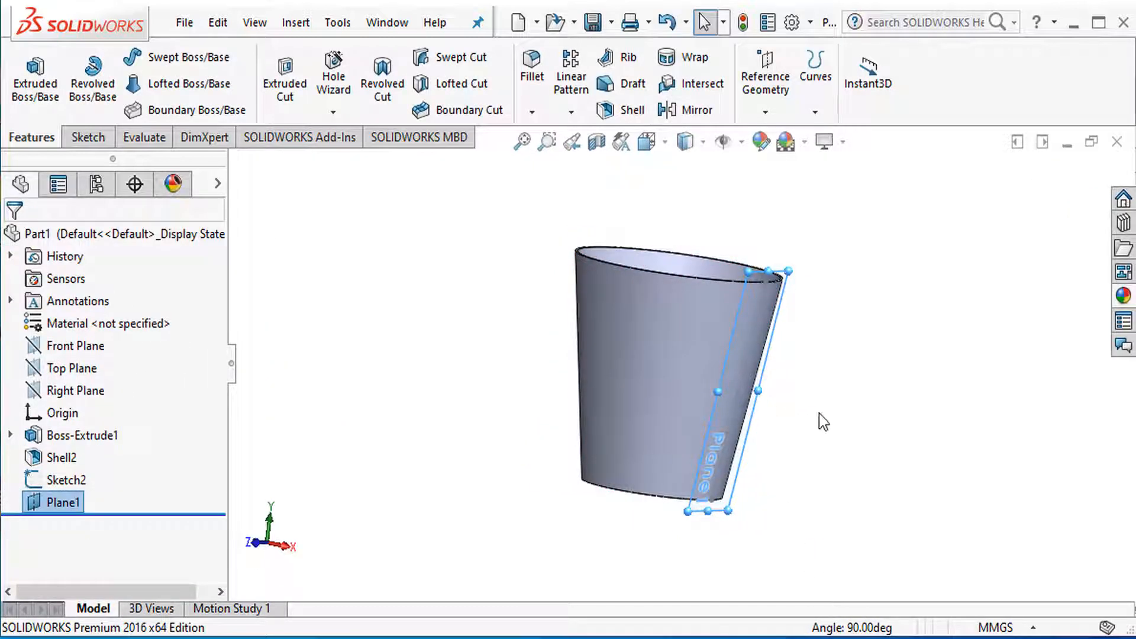
View the new slanted reference plane face-on and start a sketch on it
left_click(92, 139)
left_click(853, 89)
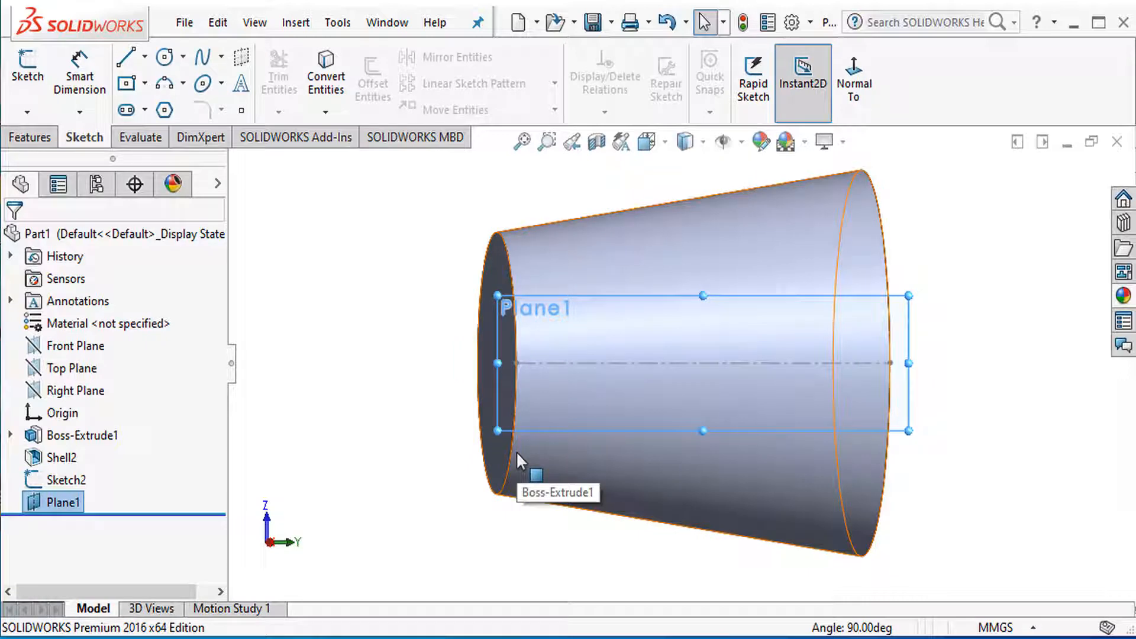
scroll(550, 367, "down", 3)
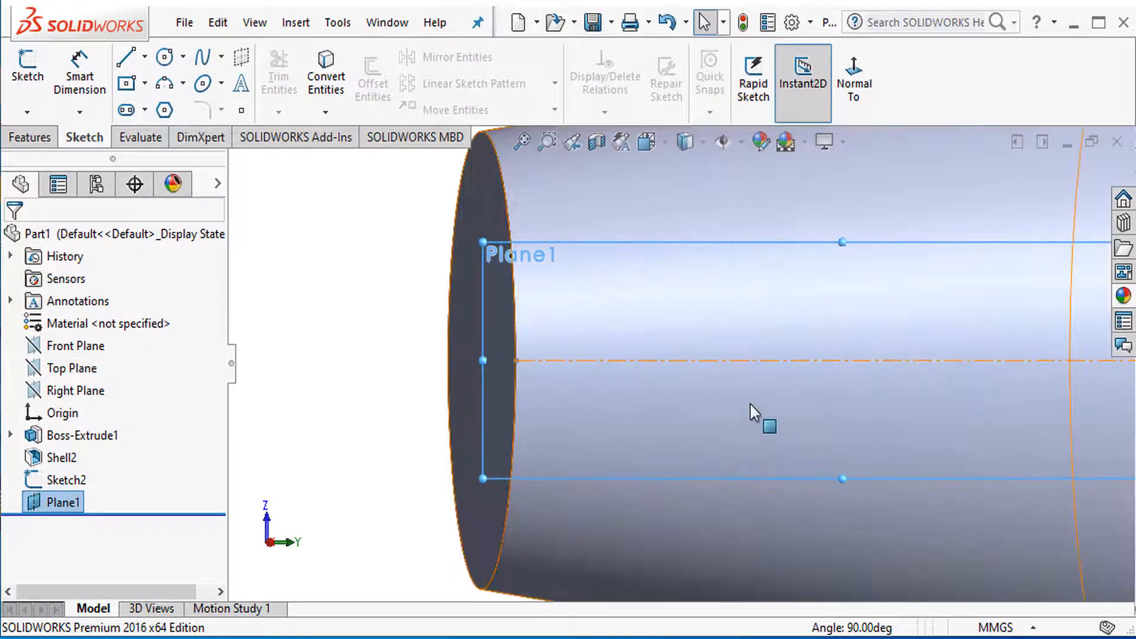
scroll(751, 405, "up", 3)
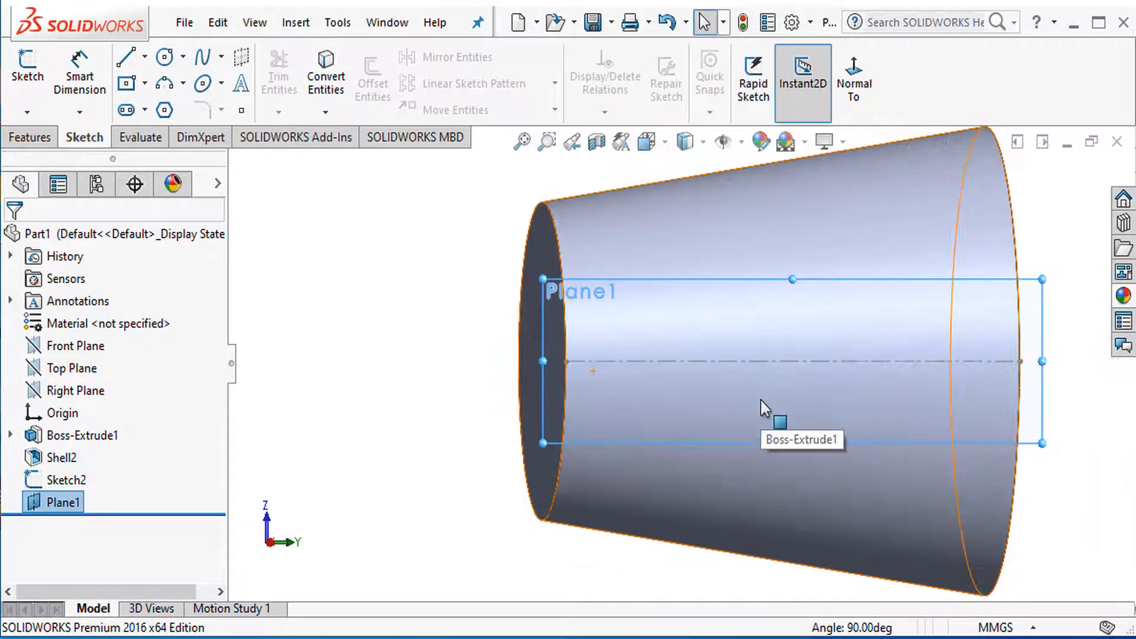
left_click(342, 447)
left_click(69, 511)
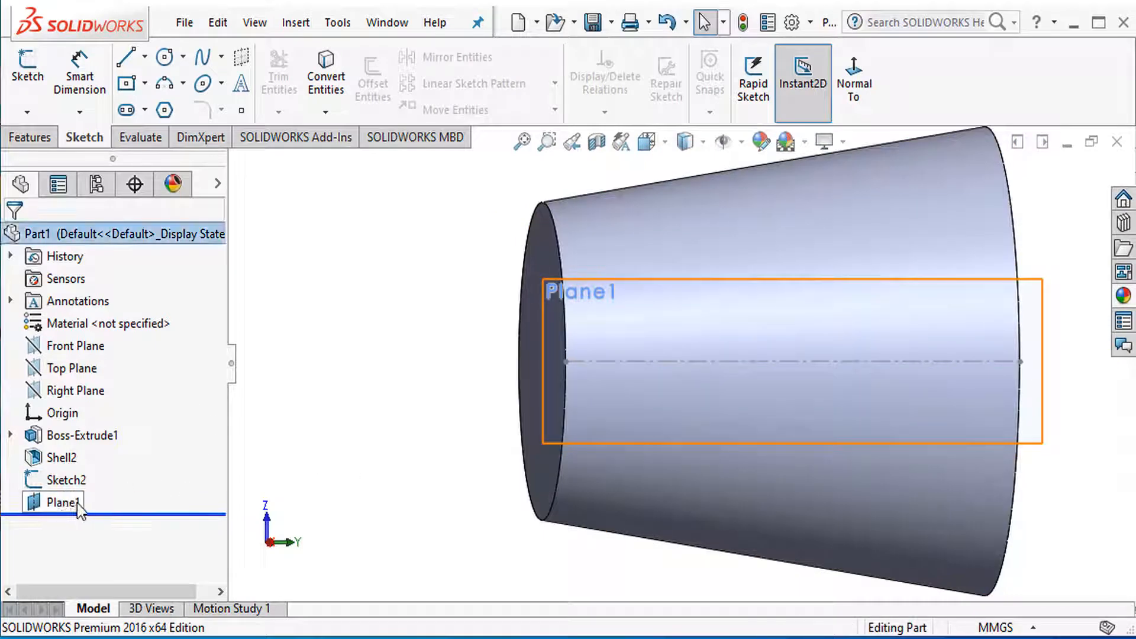
left_click(75, 503)
left_click(101, 473)
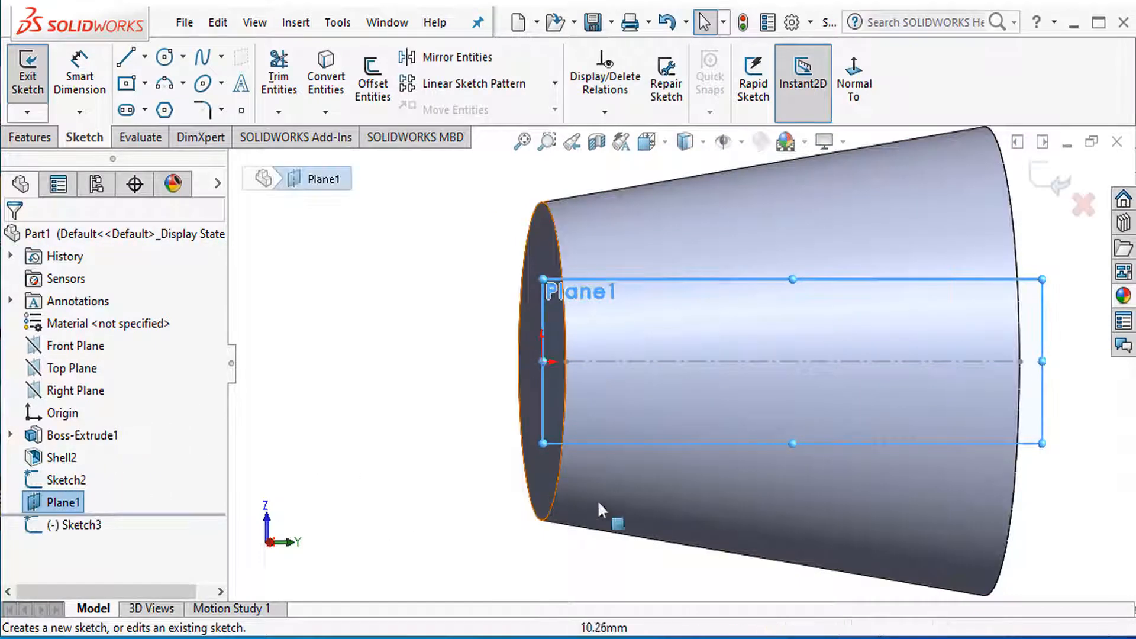
Sketch a short inclined centerline on the slanted plane, crossing the existing slanted centerline near the cup's base
left_click(850, 93)
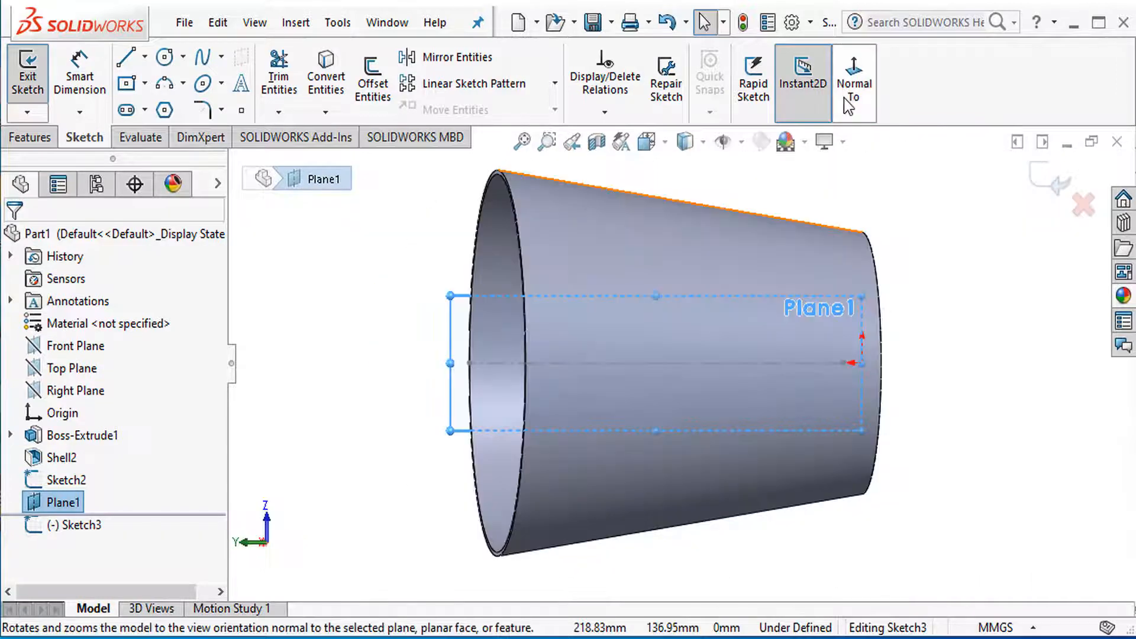
left_click(863, 93)
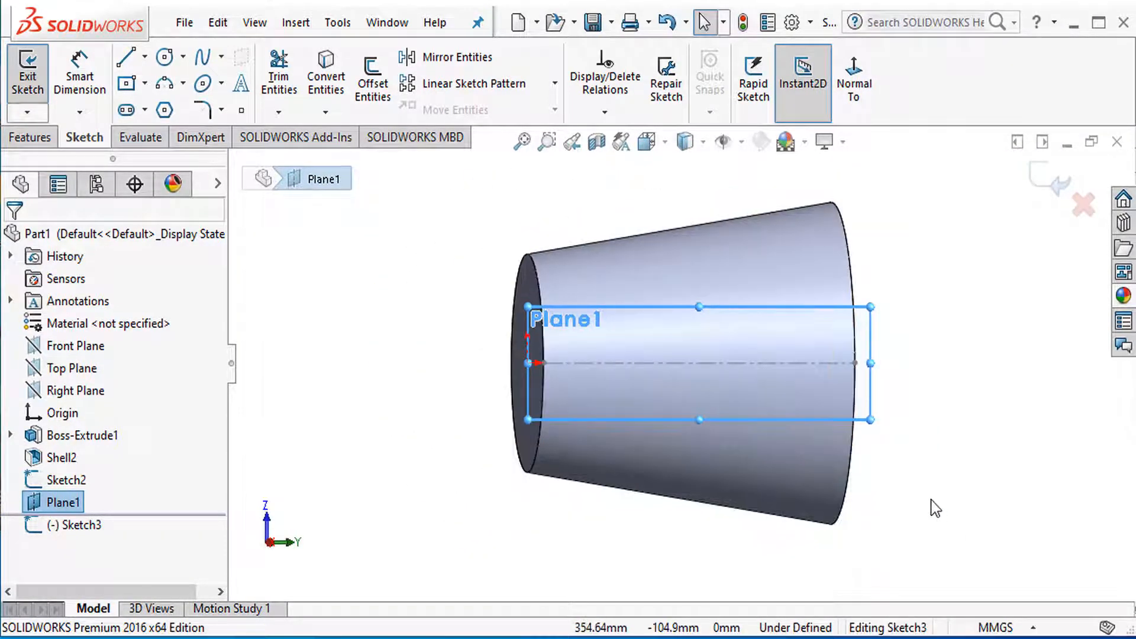
mouse_move(931, 508)
middle_mouse_down()
mouse_move(879, 566)
mouse_move(908, 477)
mouse_move(933, 525)
mouse_move(946, 520)
middle_mouse_up()
scroll(698, 473, "down", 3)
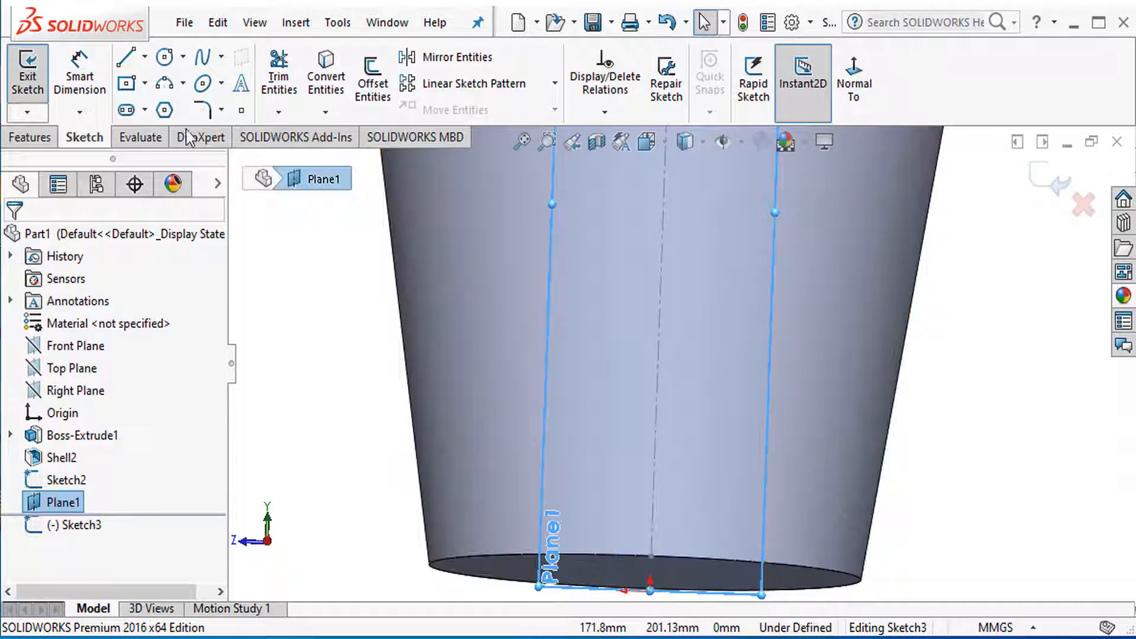
left_click(146, 58)
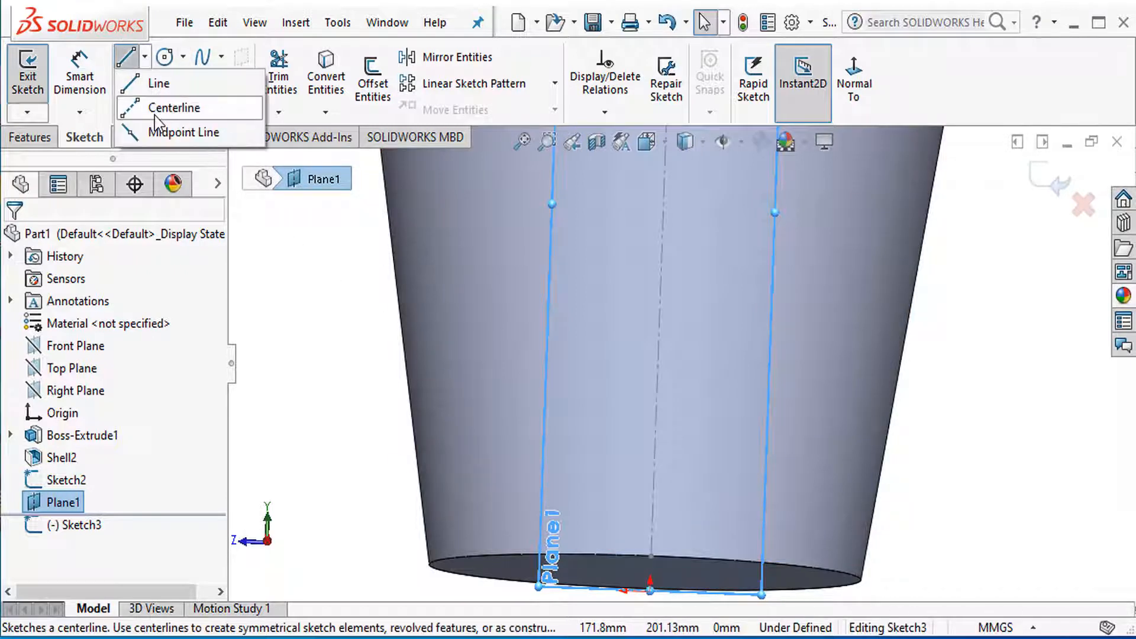
left_click(161, 106)
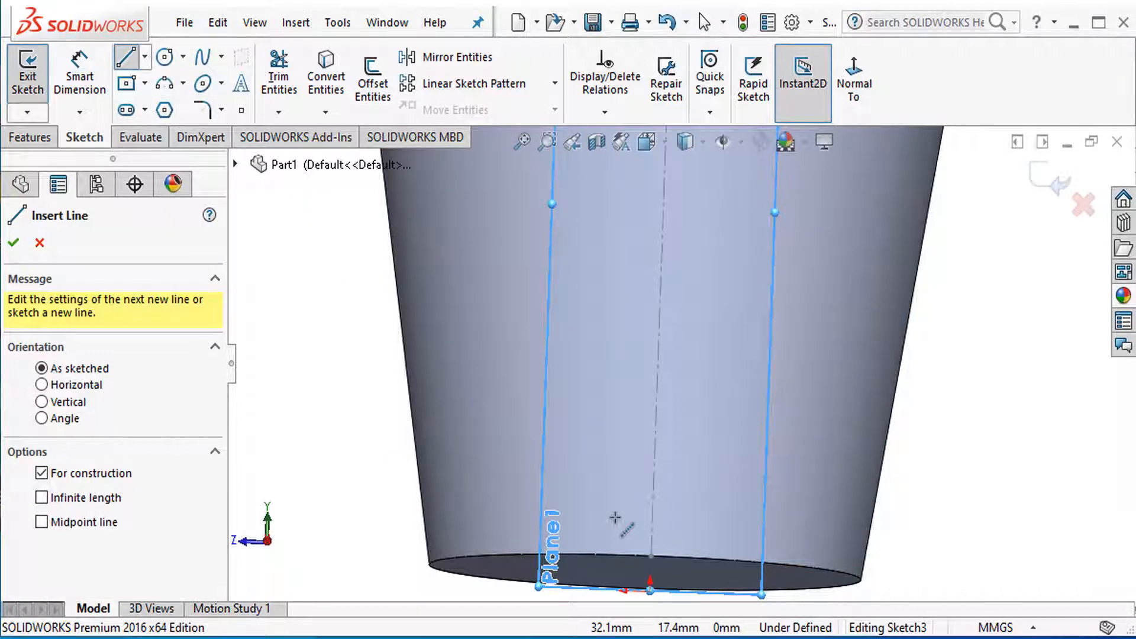
left_click(616, 518)
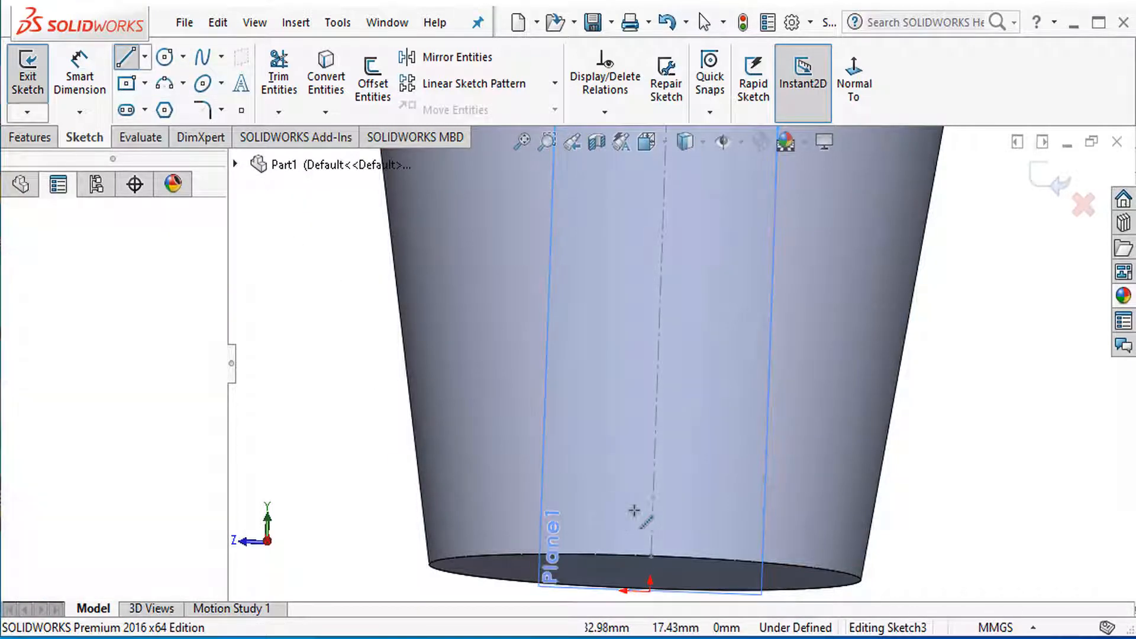
left_click(697, 486)
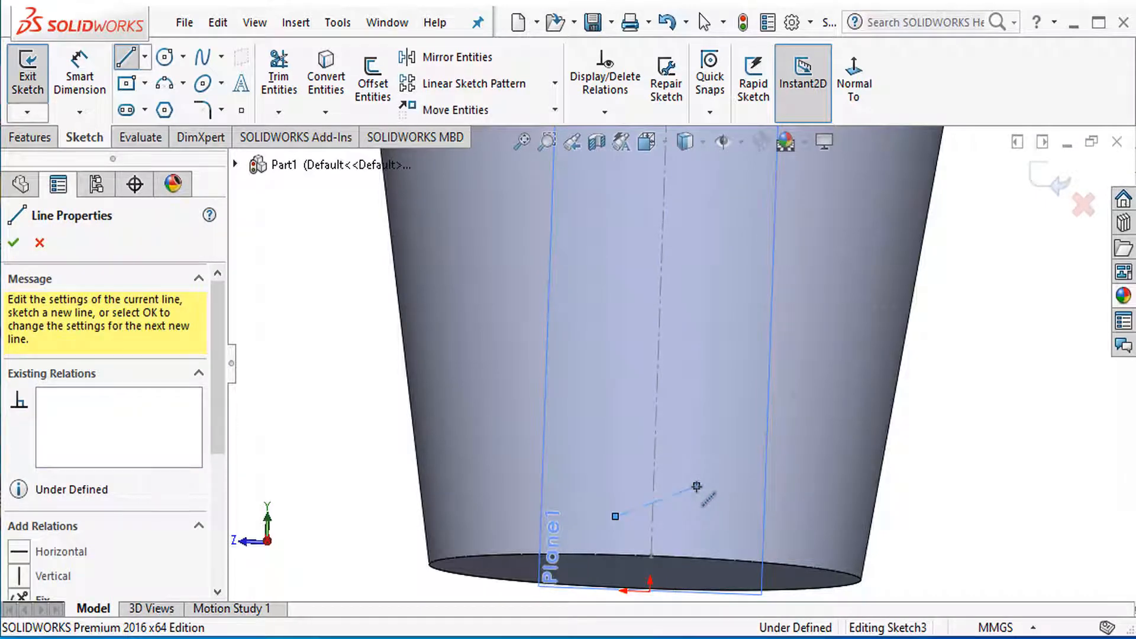
key("Escape")
Make the midpoint of the short inclined centerline coincident with the cup's long slanted centerline
left_click(654, 485, "ctrl")
left_click(656, 501, "ctrl")
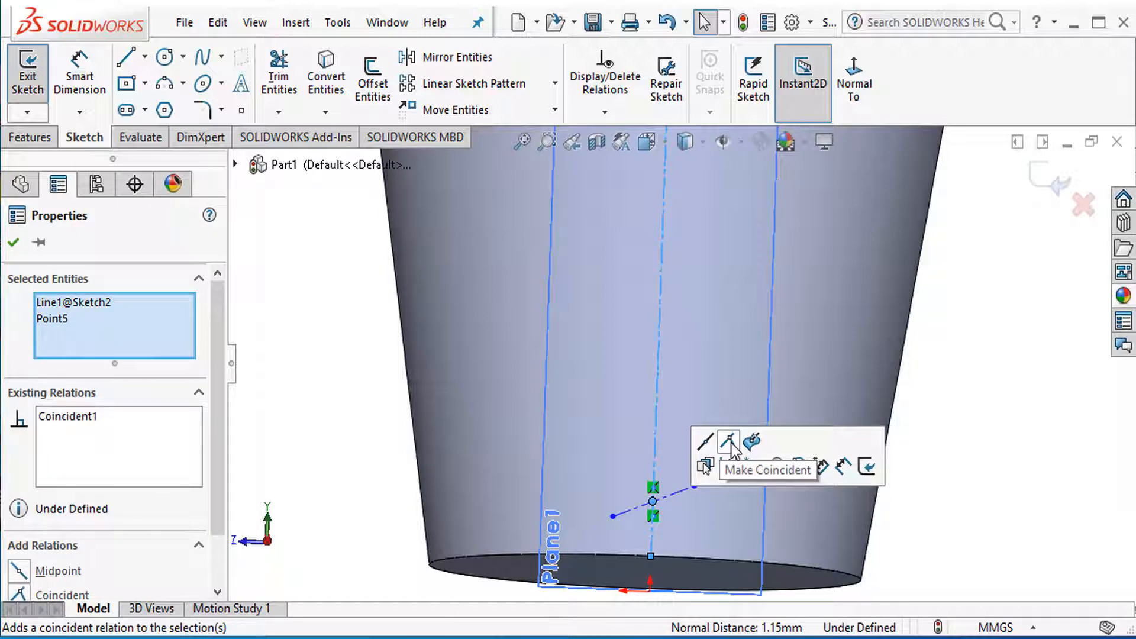
left_click(731, 444)
Sketch a tilted ellipse centered on the short centerline's midpoint, with radii of about 27 mm and 15 mm
scroll(672, 502, "down", 1)
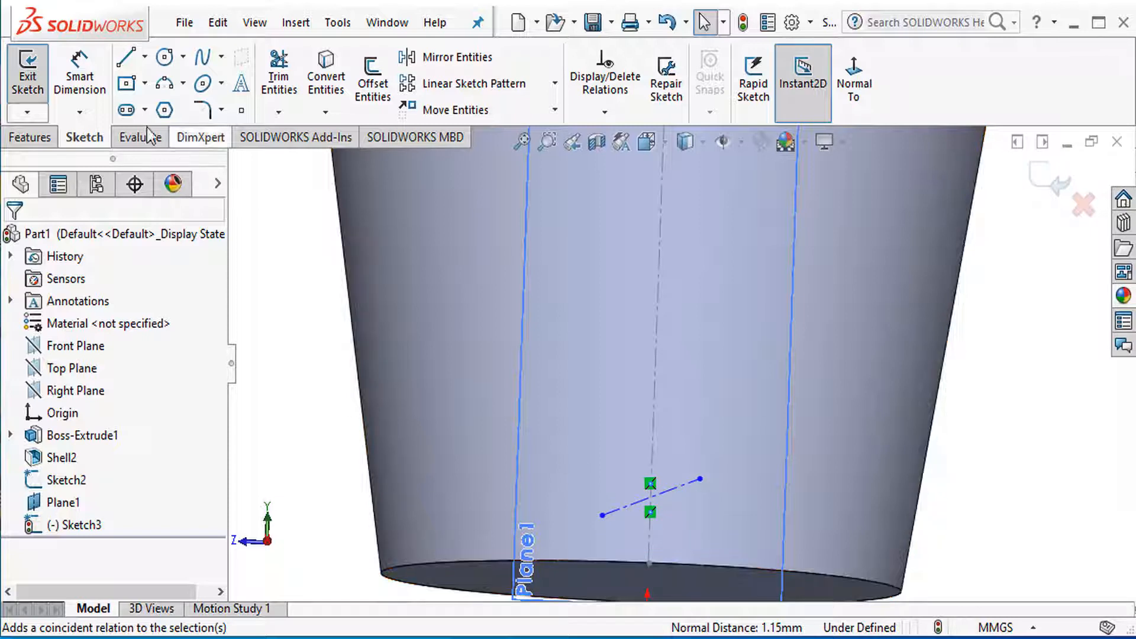
left_click(221, 83)
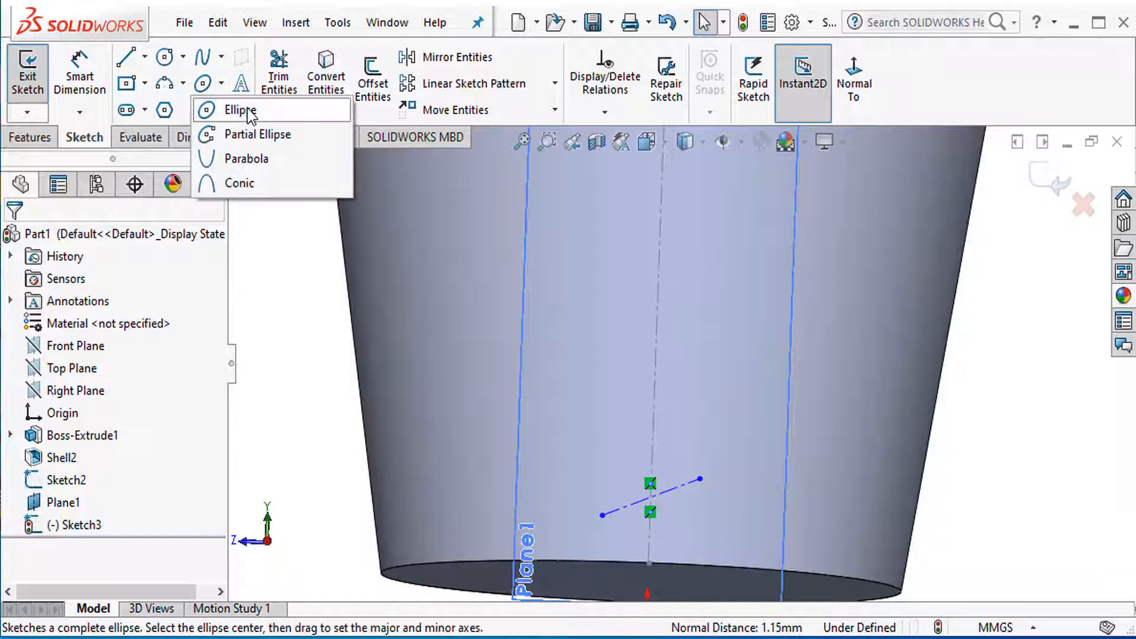
left_click(234, 108)
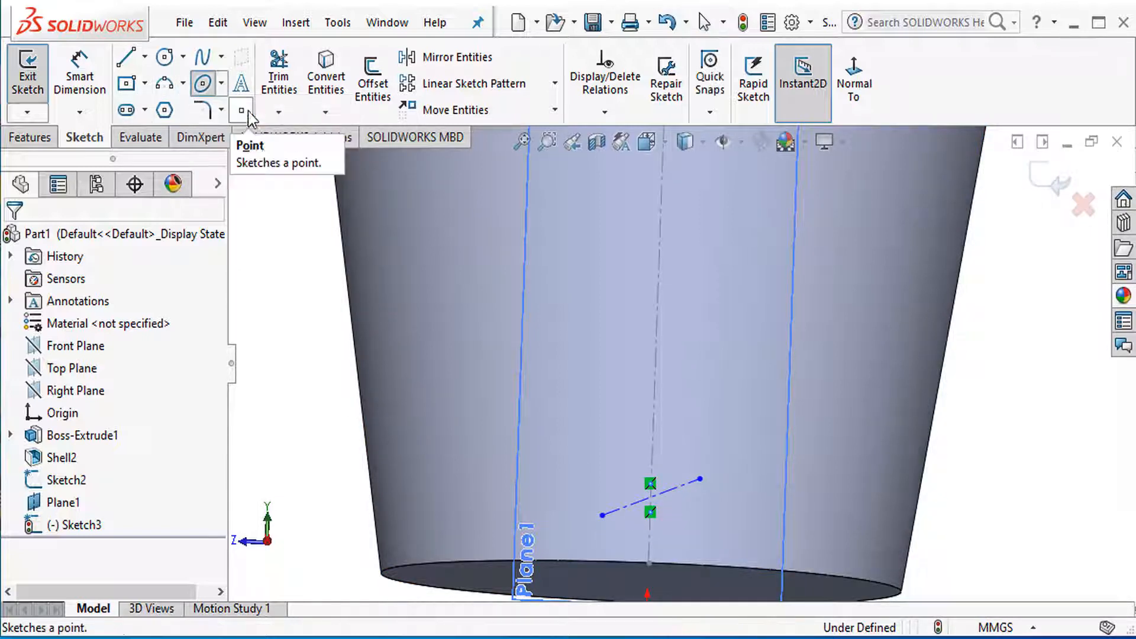
left_click(651, 497)
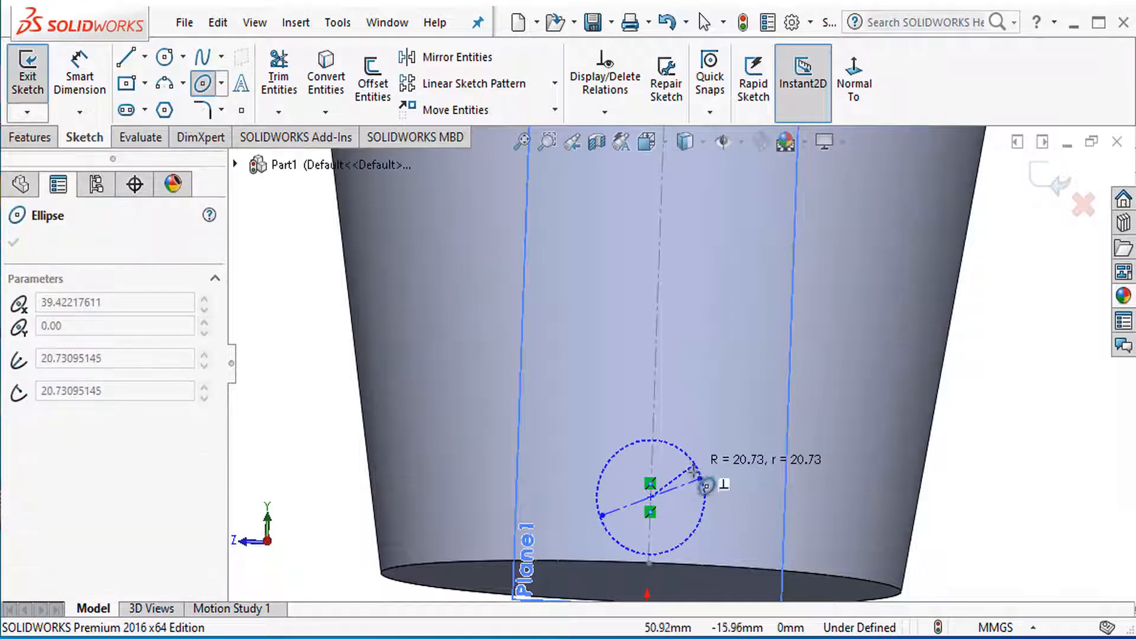
left_click(715, 460)
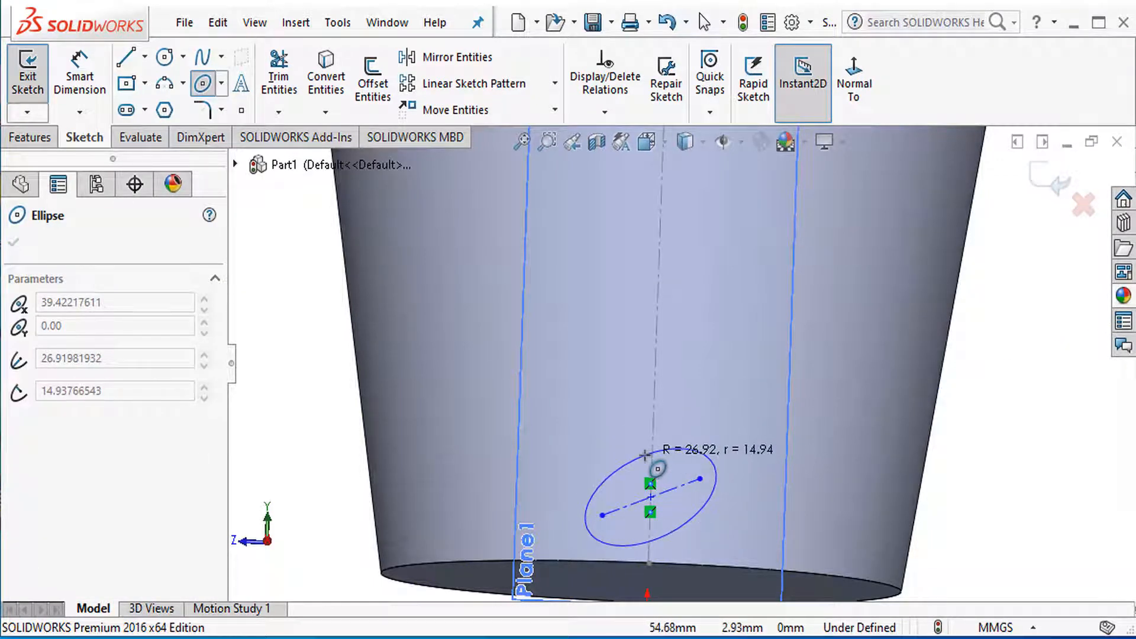
left_click(646, 456)
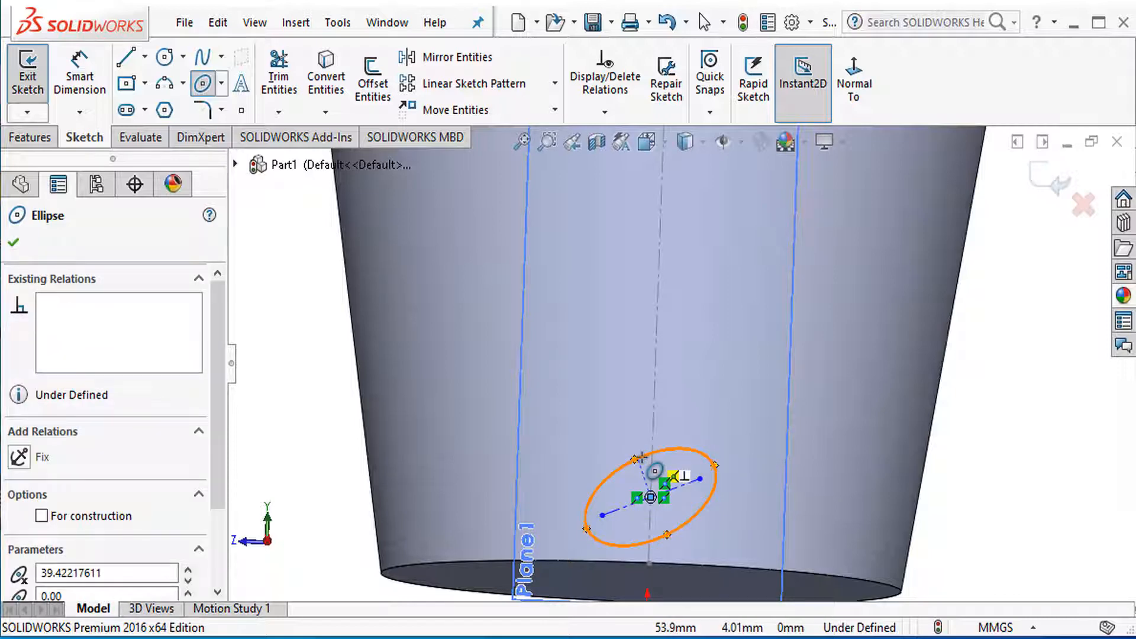
key("Escape")
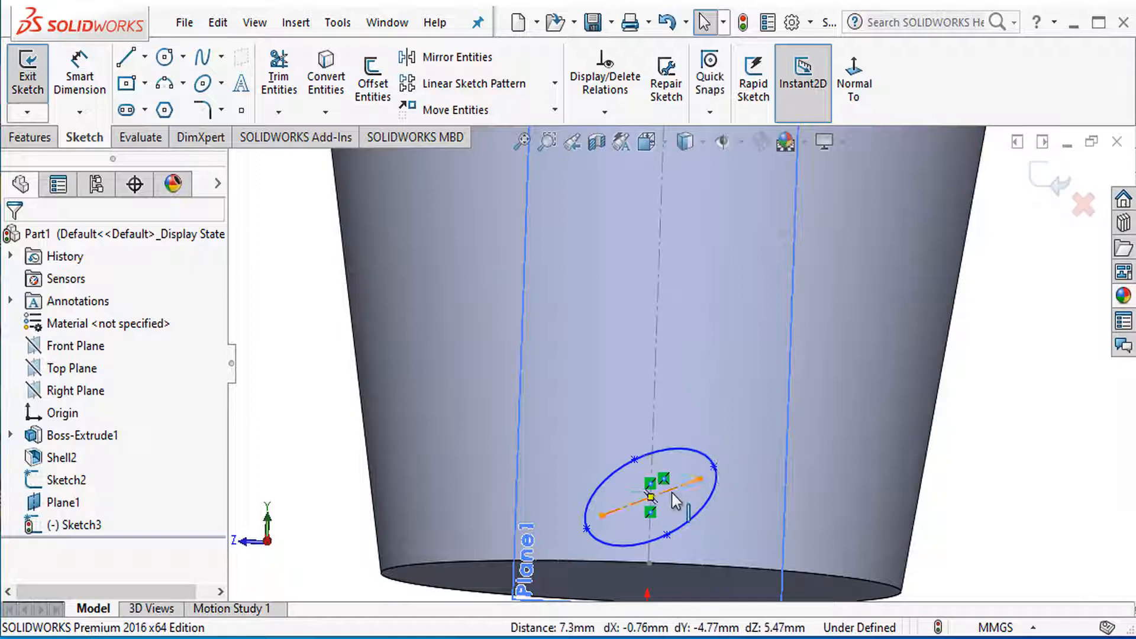
Dimension the angle between the short inclined centerline and the long slanted centerline as 60 degrees
scroll(689, 467, "down", 2)
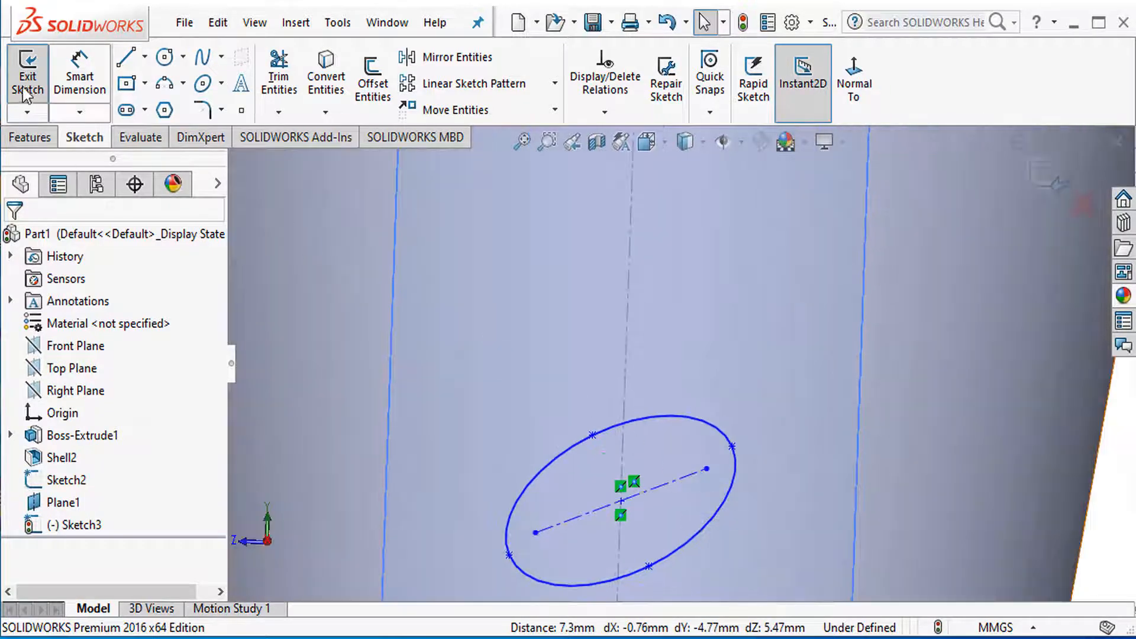
left_click(80, 76)
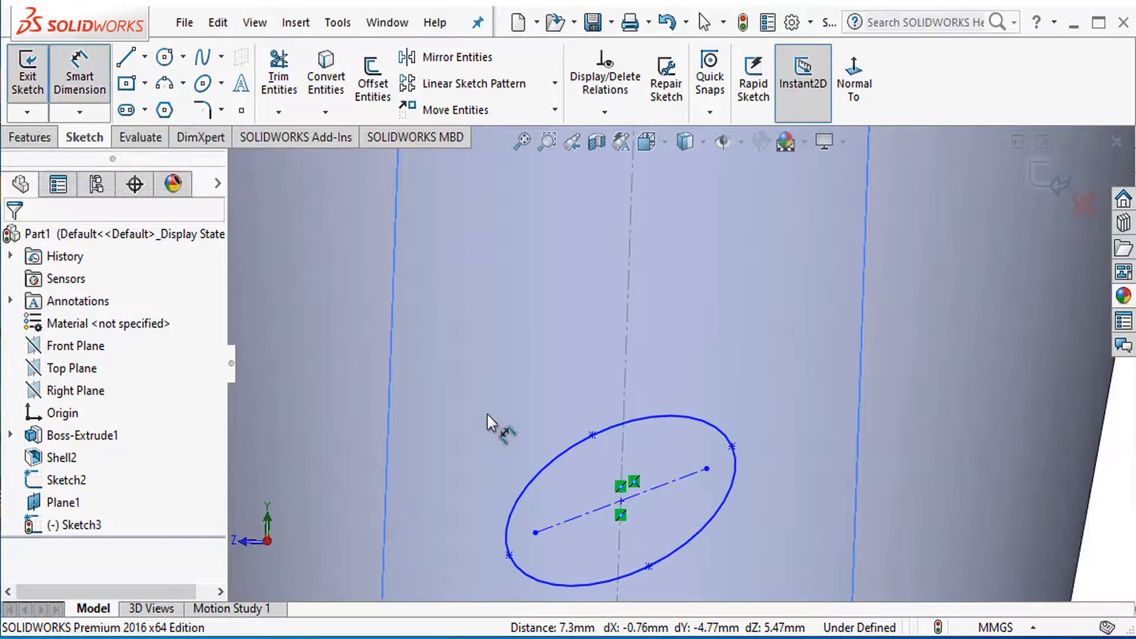
left_click(671, 483)
left_click(625, 456)
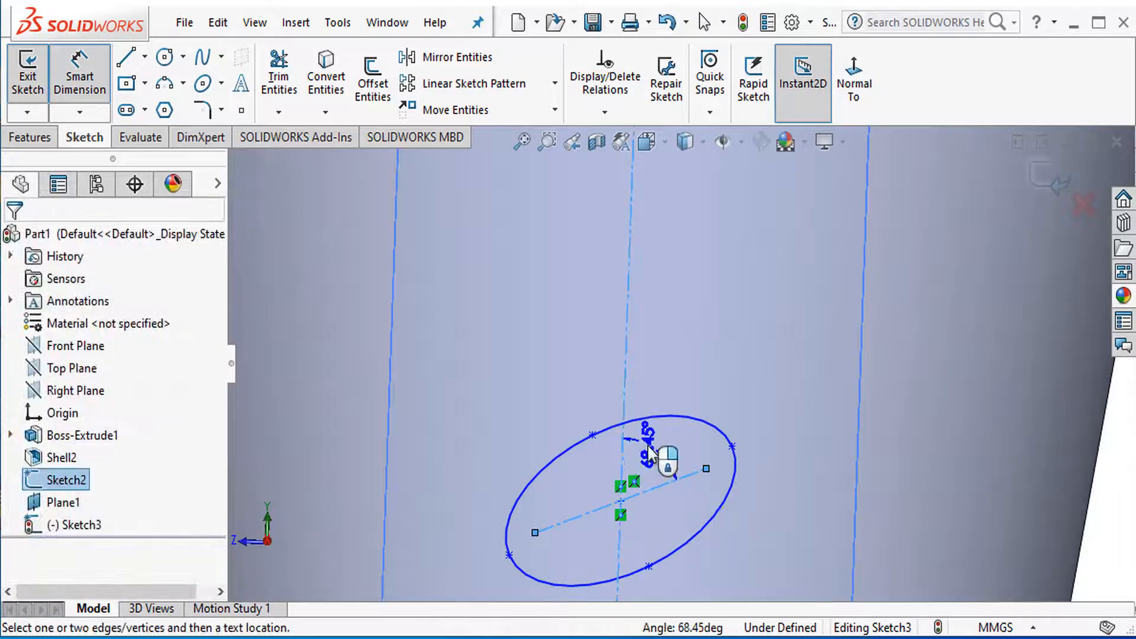
left_click(650, 451)
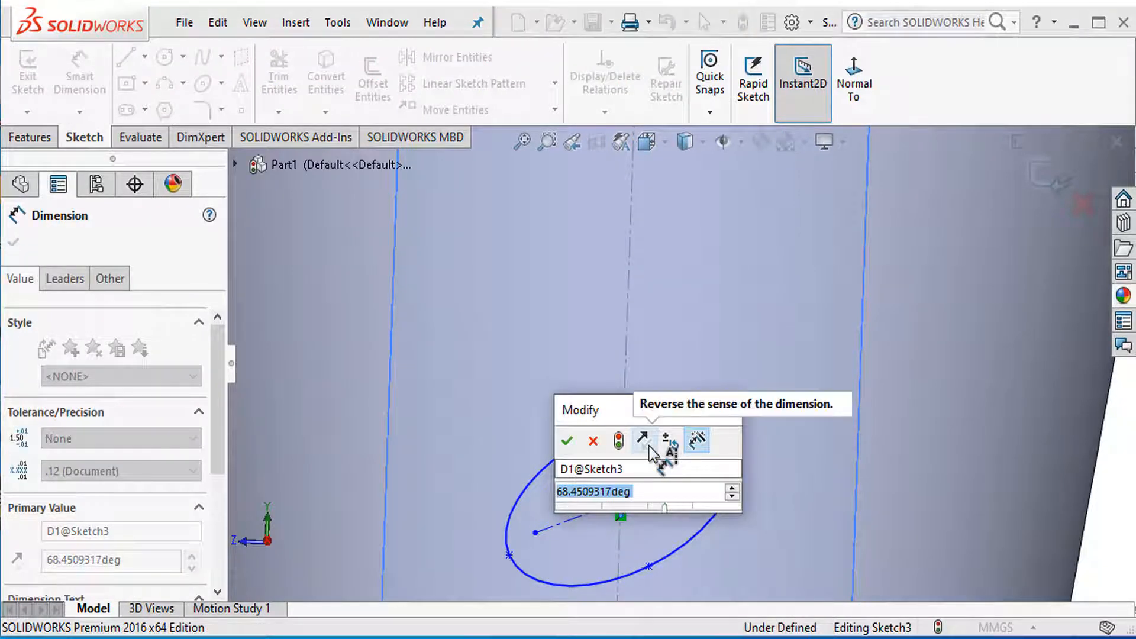
type("45")
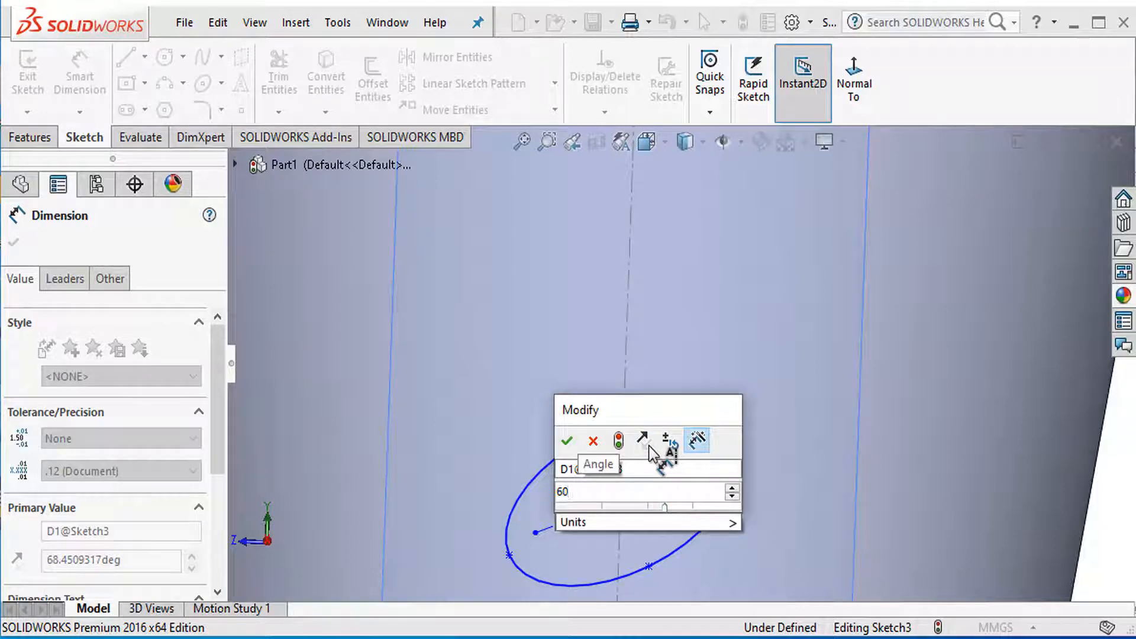
key("Return")
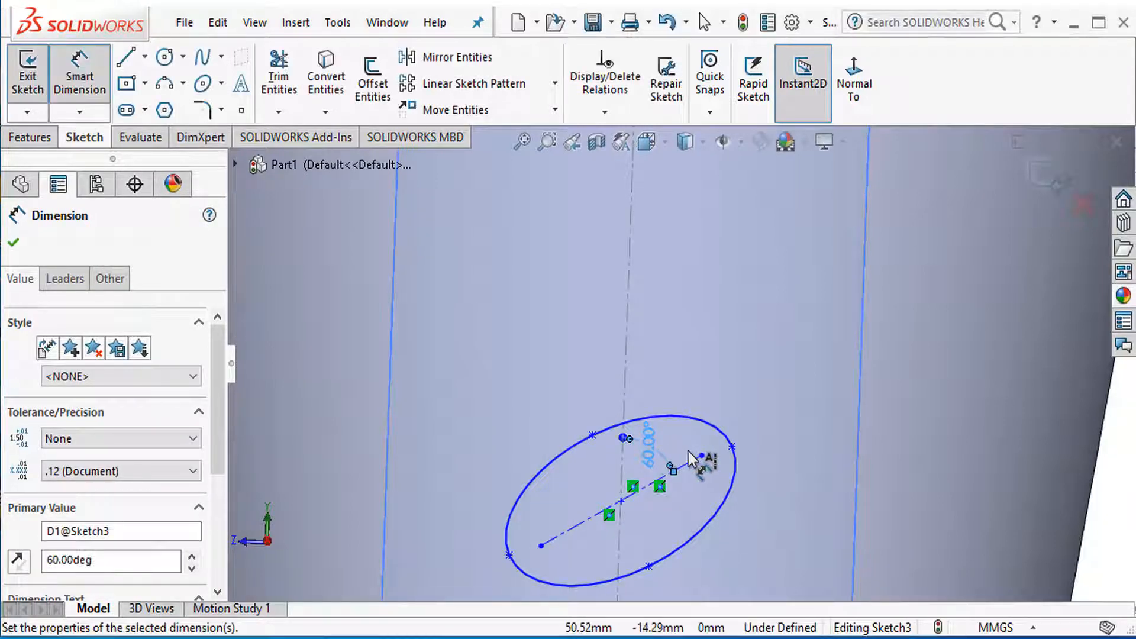
scroll(692, 458, "down", 2)
scroll(691, 459, "down", 1)
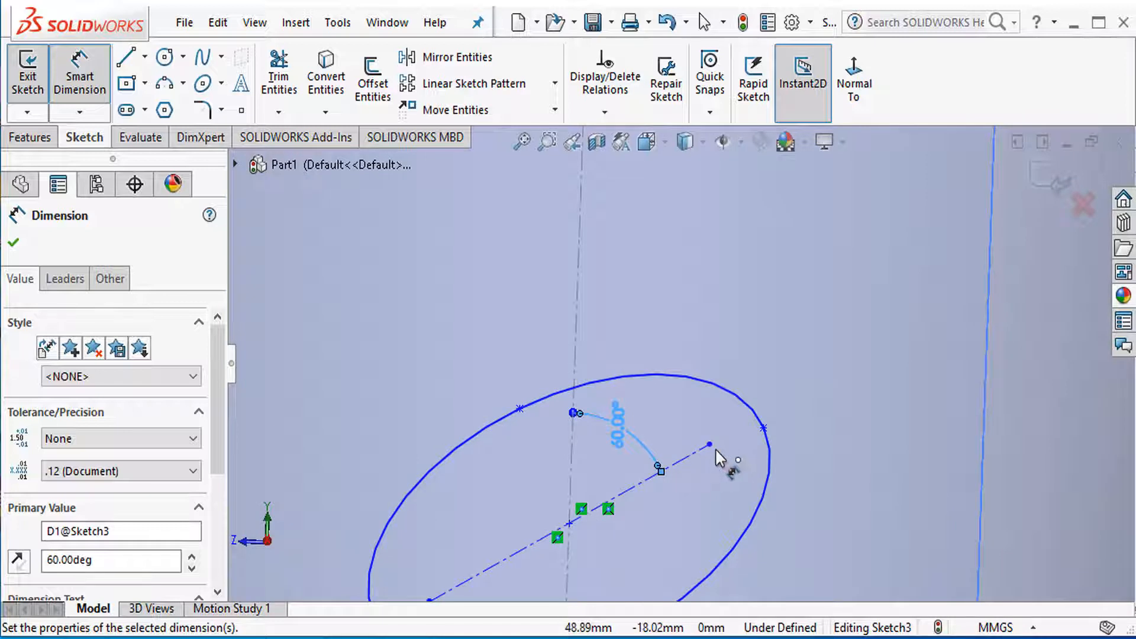
key("Escape")
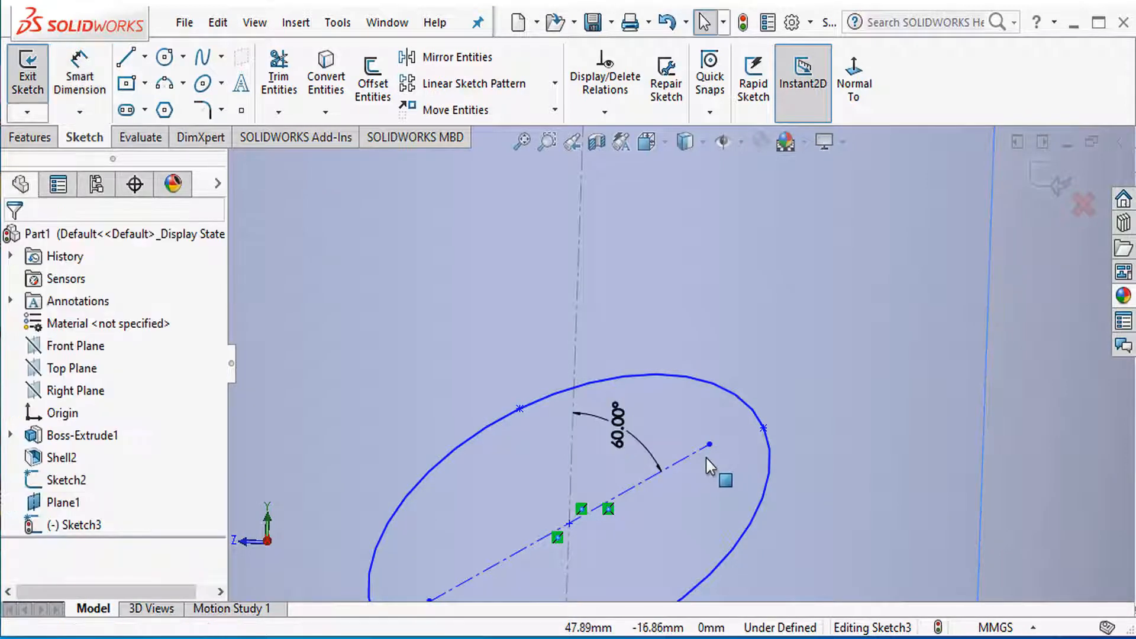
Make the upper end of the short centerline coincident with the ellipse's major-axis point
left_click(709, 445)
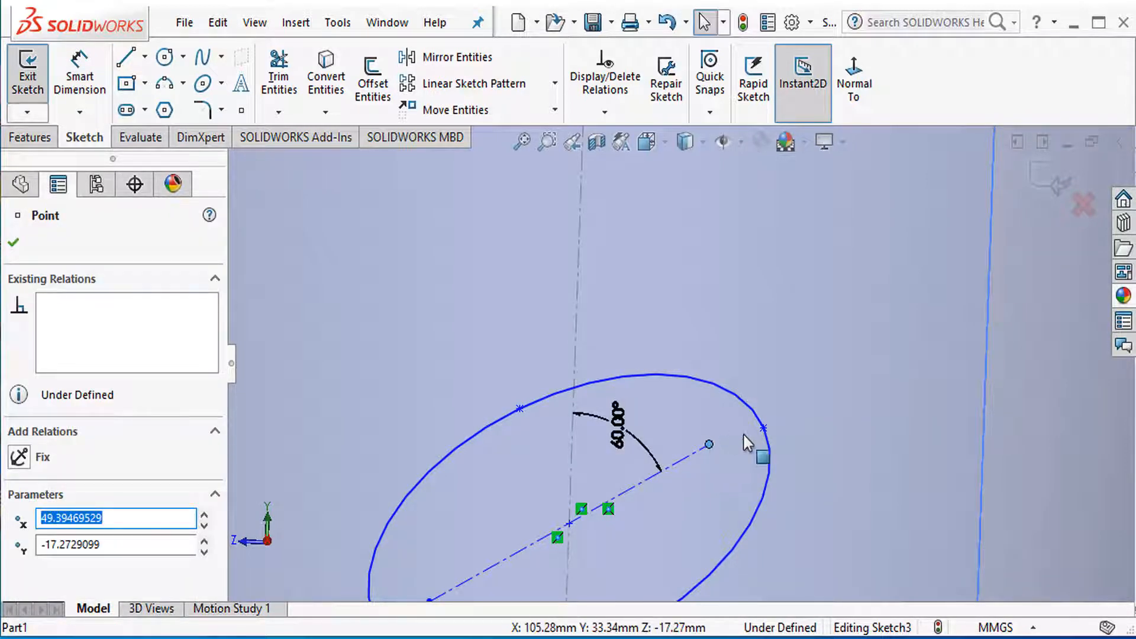
left_click(764, 427, "ctrl")
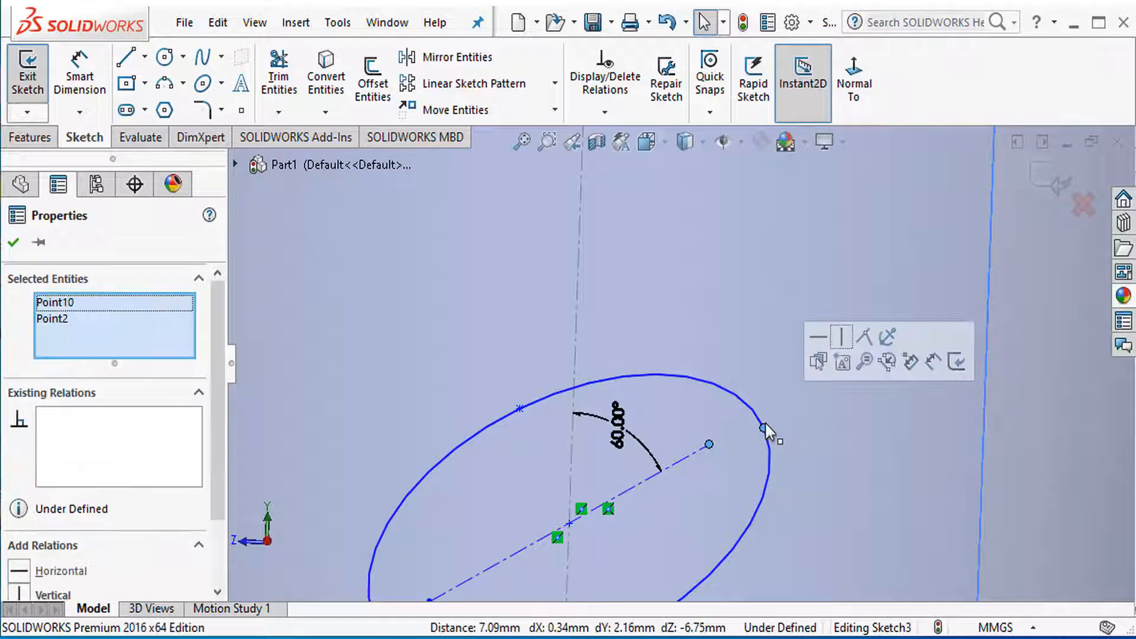
left_click(870, 342)
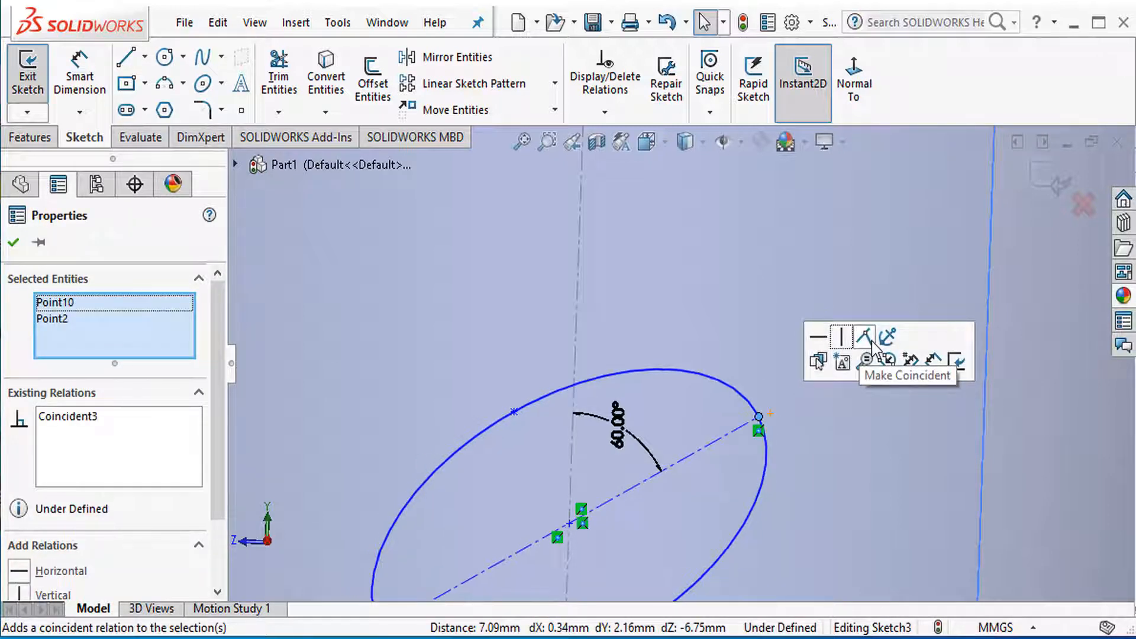
Dimension the ellipse's minor axis between its two minor-axis points as 20 mm
scroll(804, 444, "up", 1)
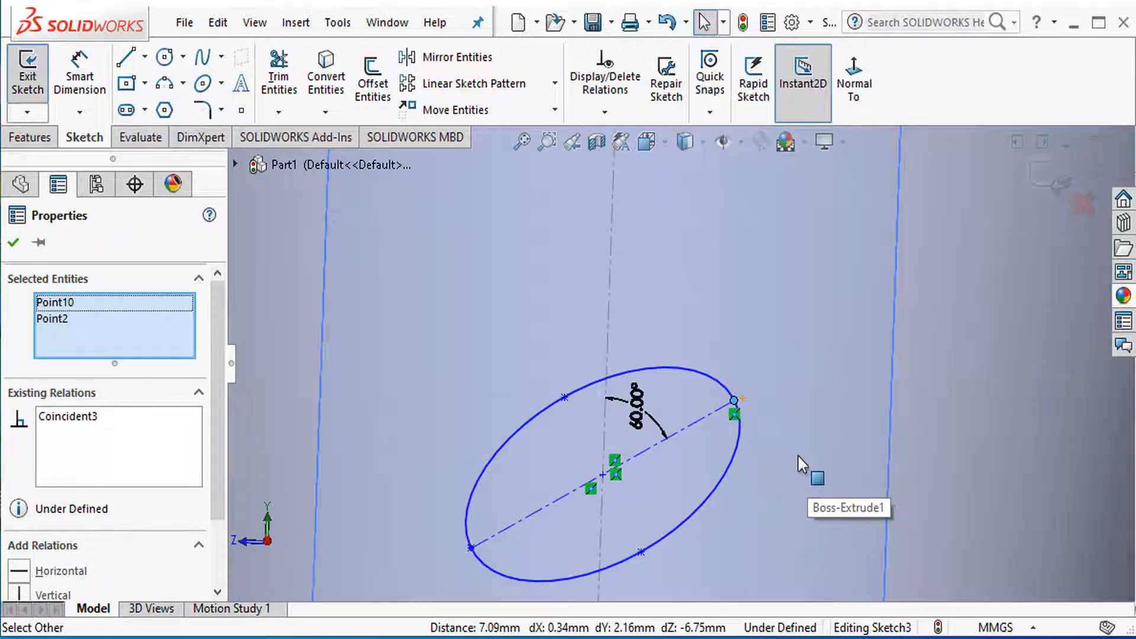
scroll(801, 454, "up", 1)
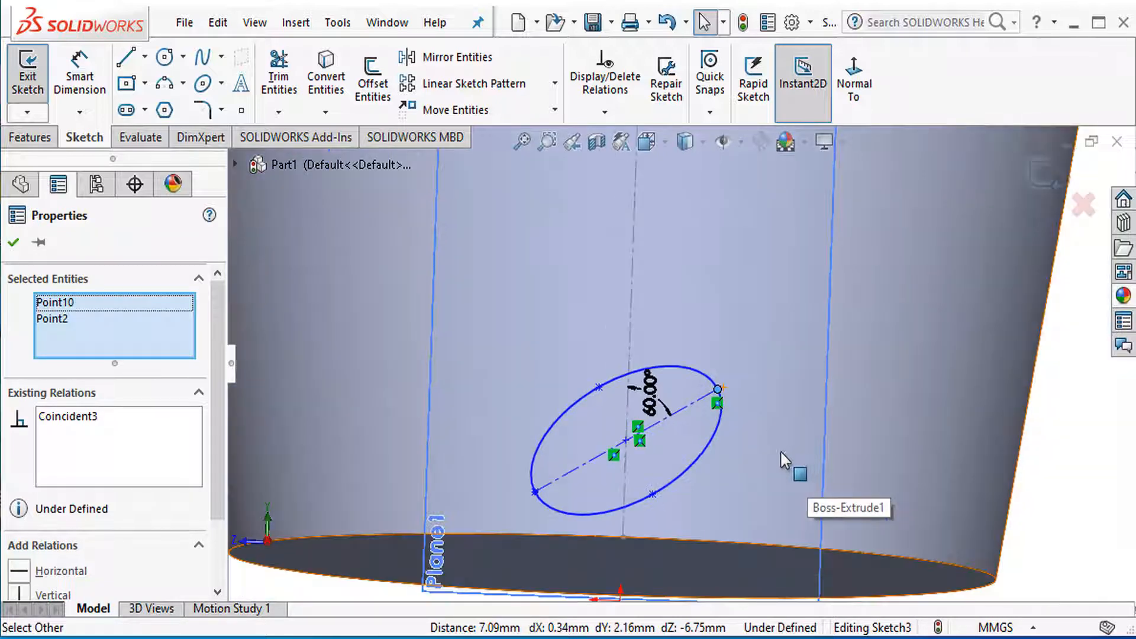
scroll(757, 450, "up", 1)
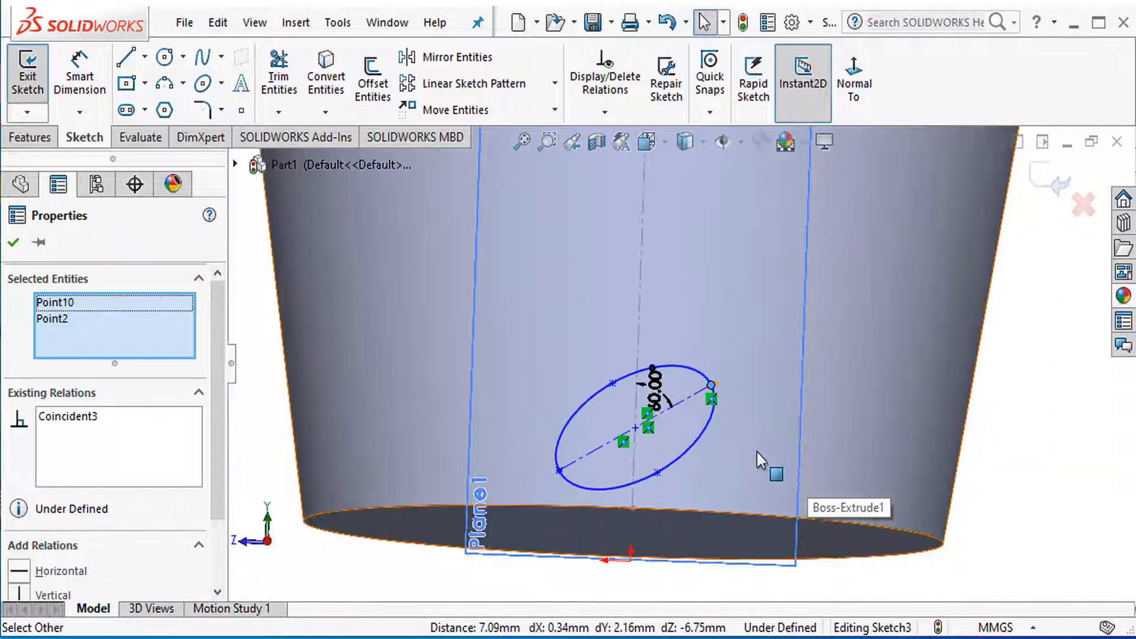
left_click(80, 81)
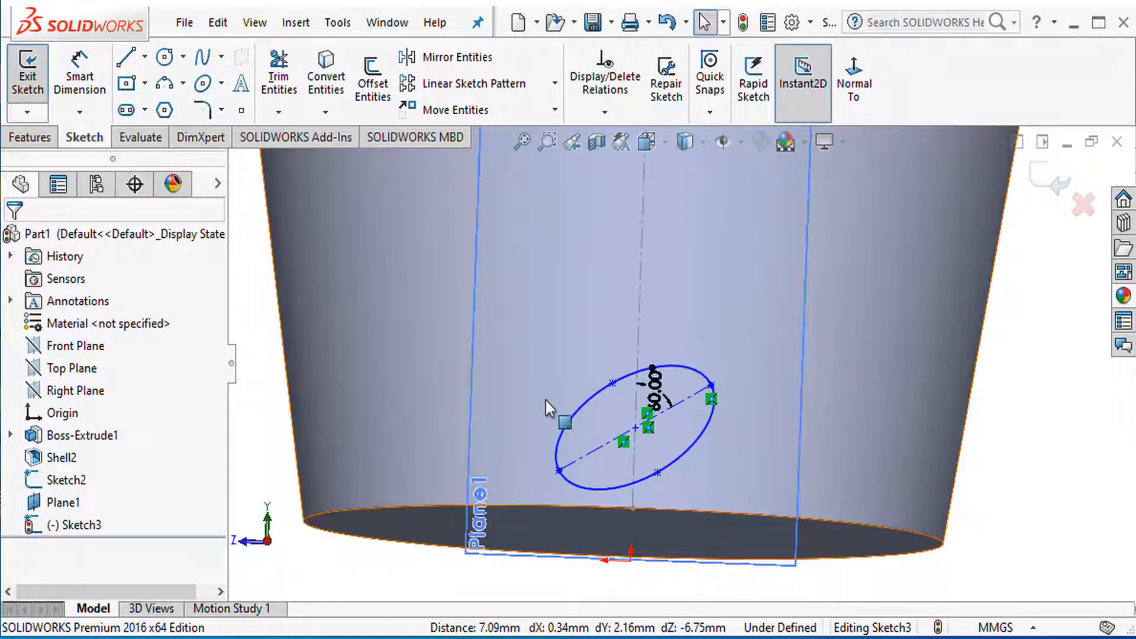
left_click(613, 384)
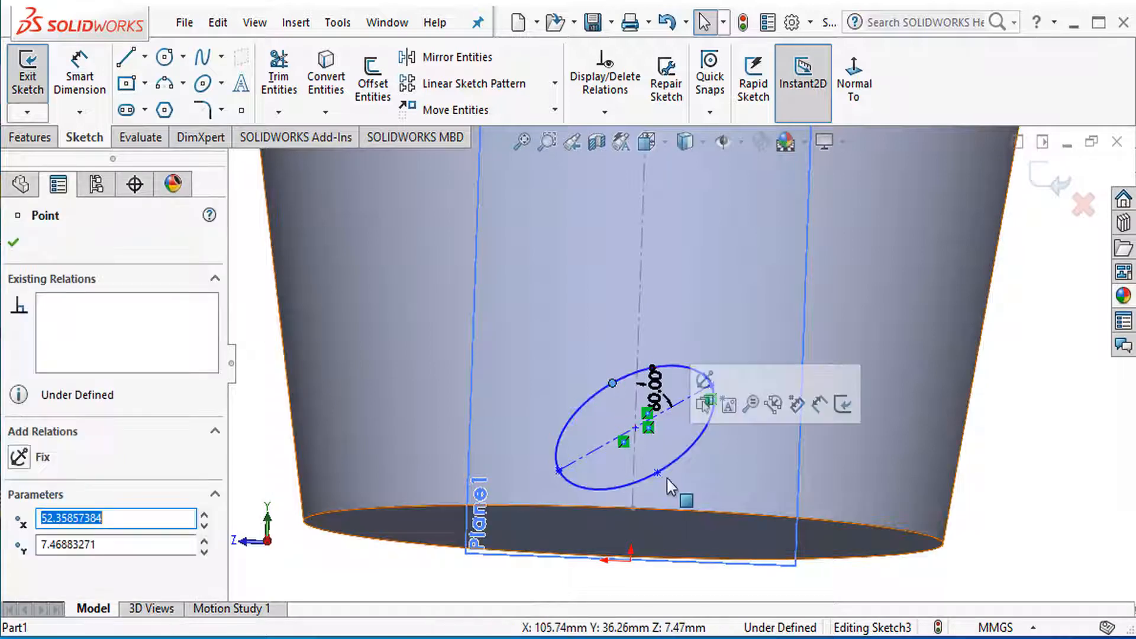
left_click(87, 89)
left_click(613, 384)
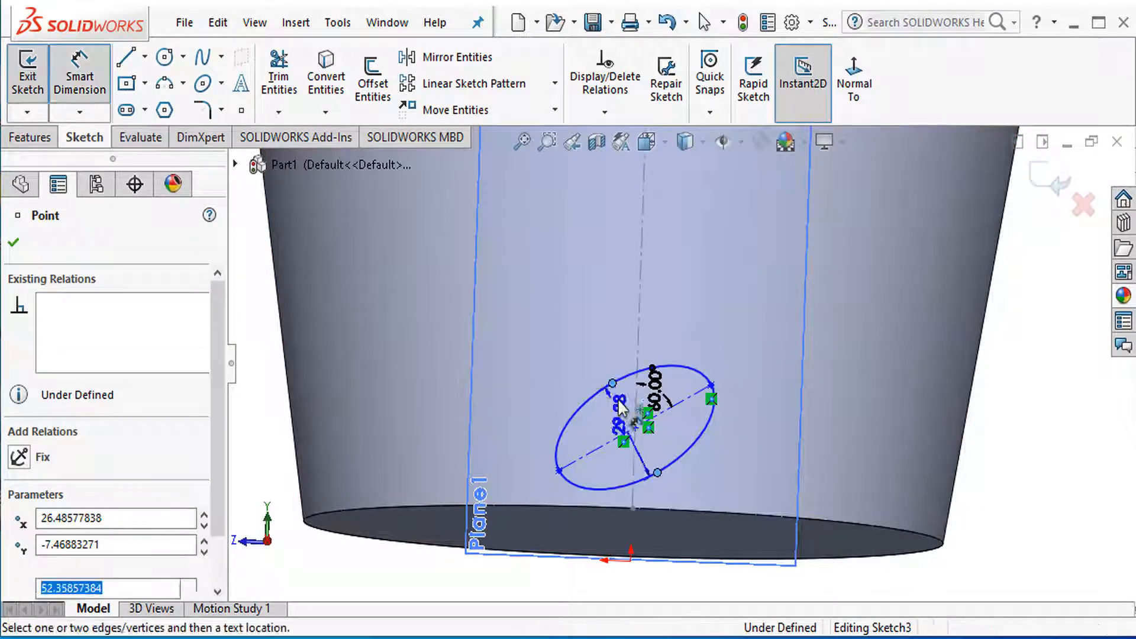
left_click(658, 473)
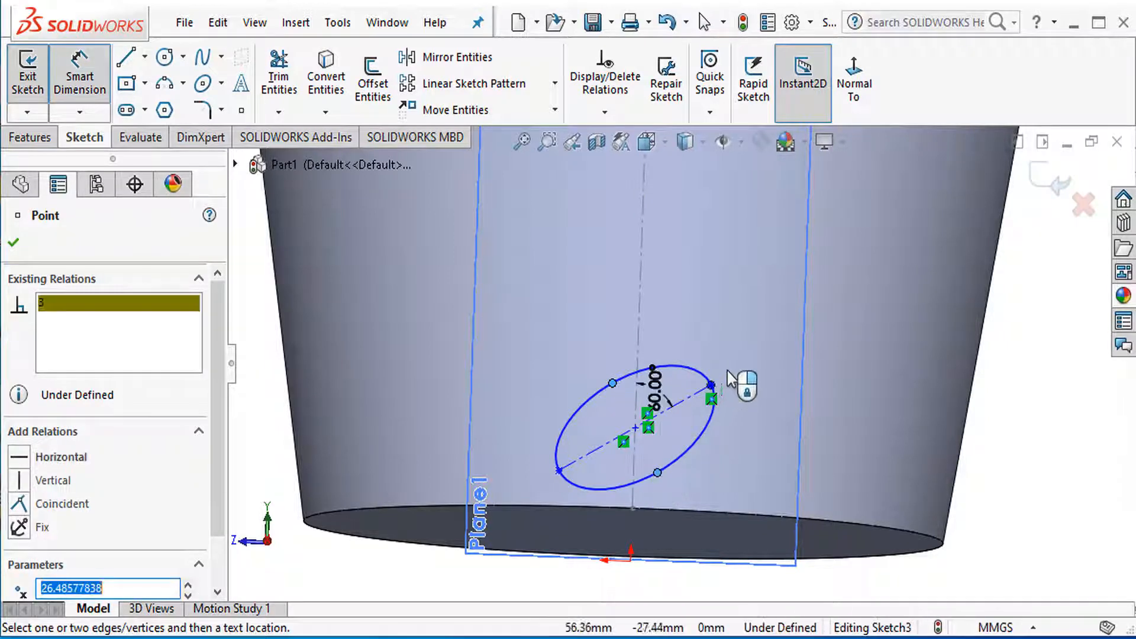
left_click(741, 355)
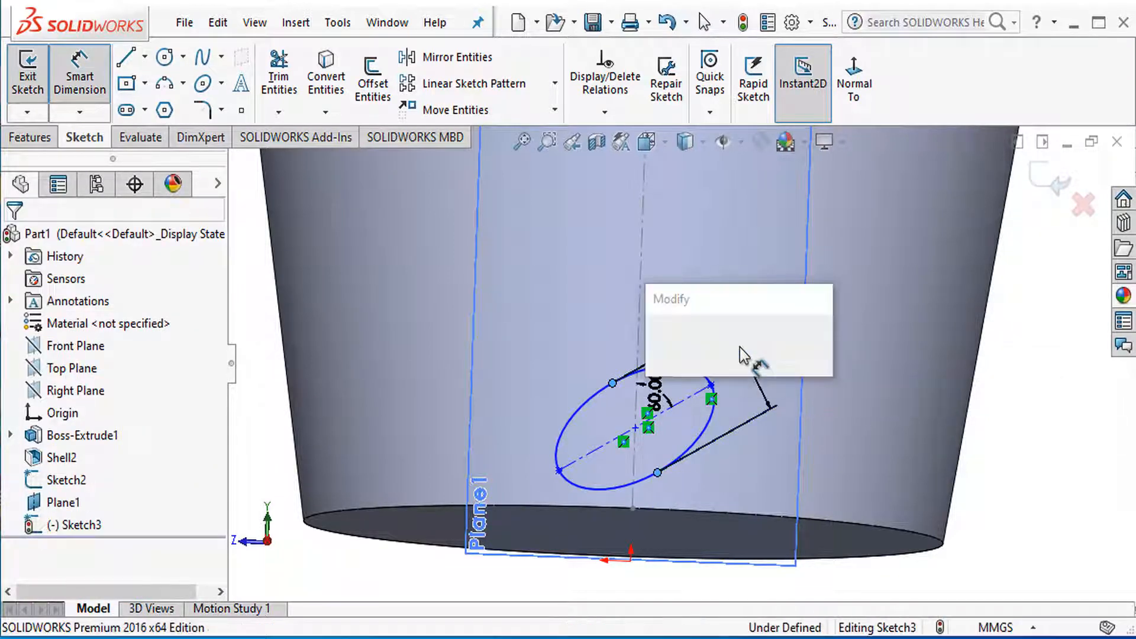
type("20")
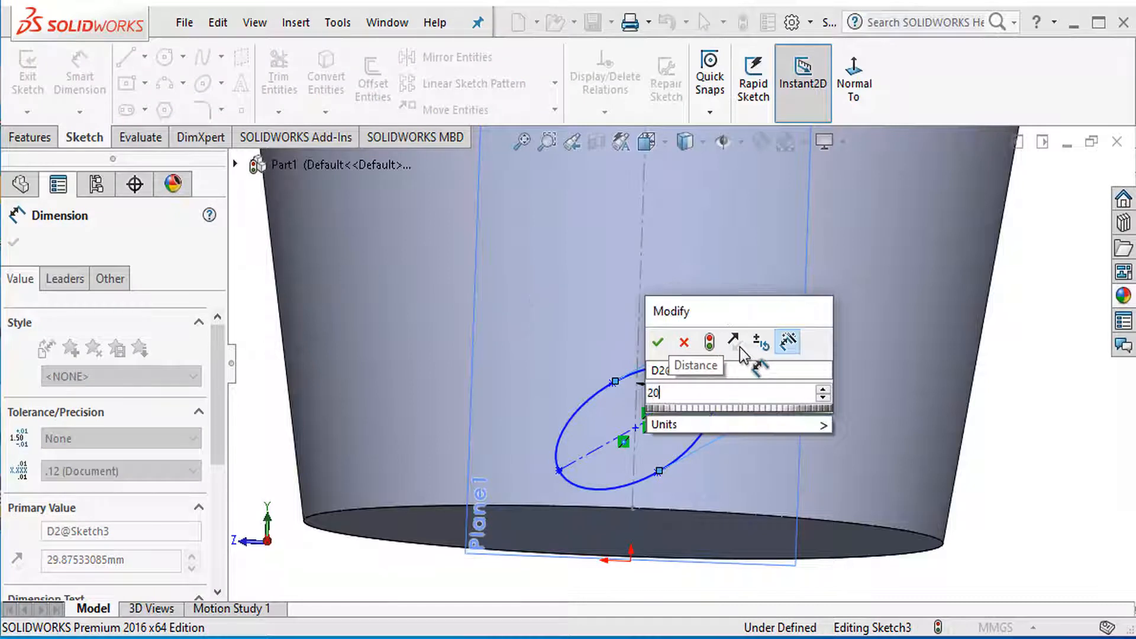
key("Return")
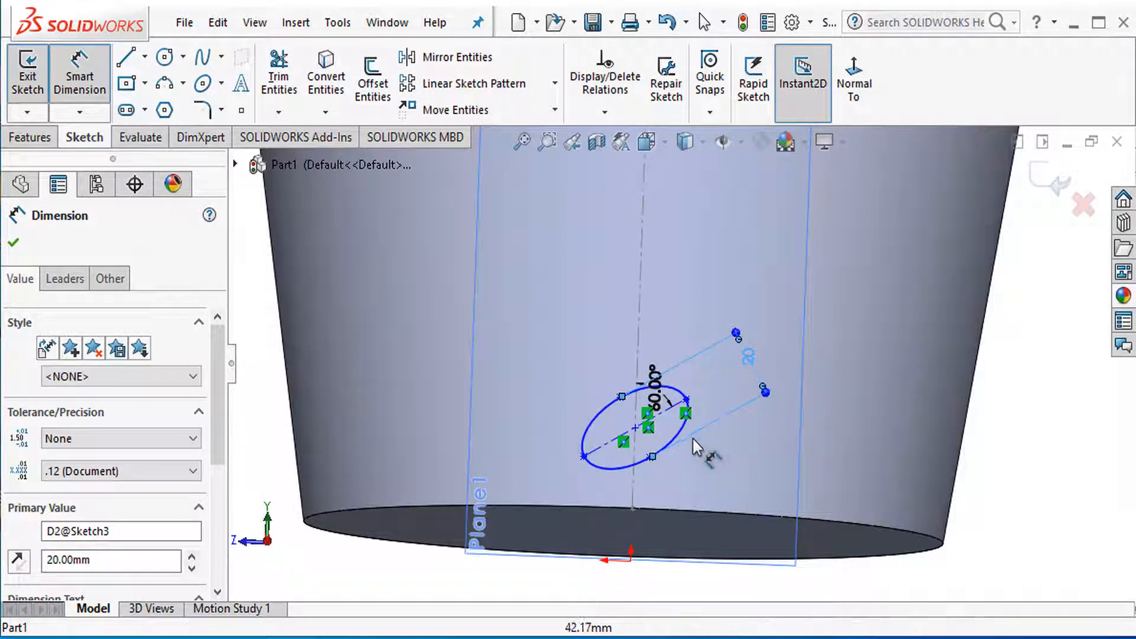
Dimension the ellipse's major axis between its two end points as 30 mm, aligned with the tilted axis
left_click(586, 458)
left_click(687, 400)
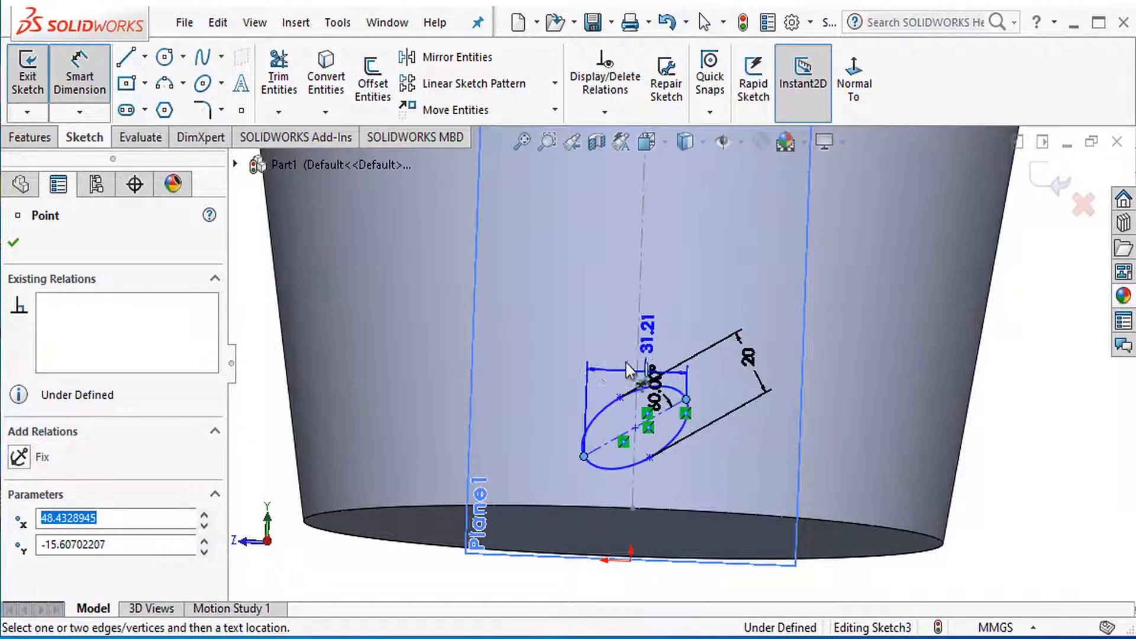
left_click(559, 354)
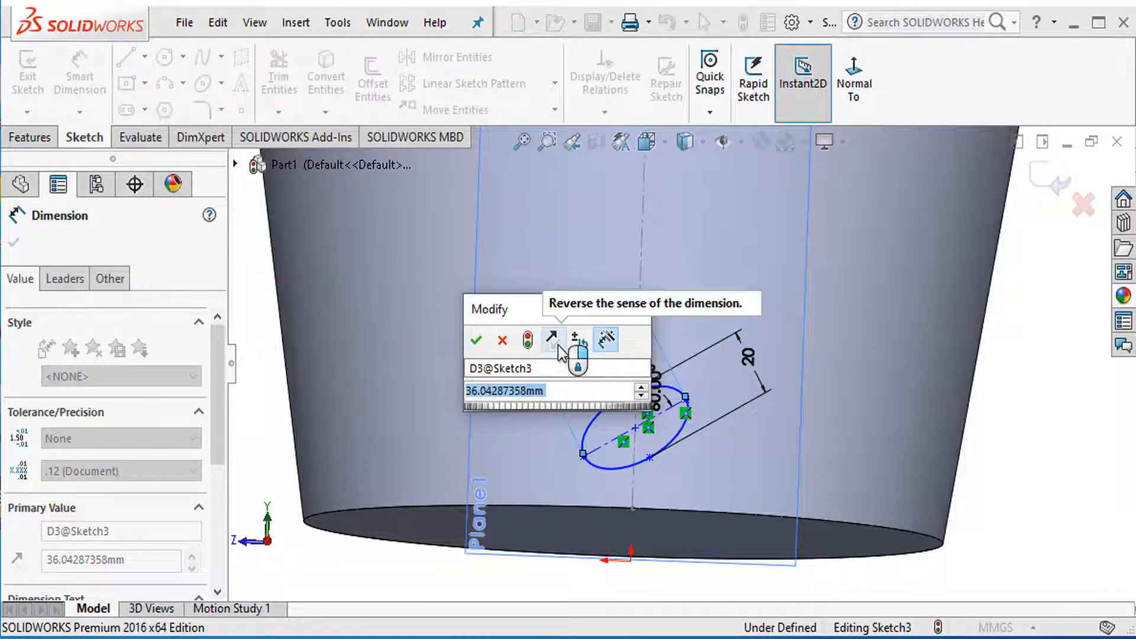
type("30")
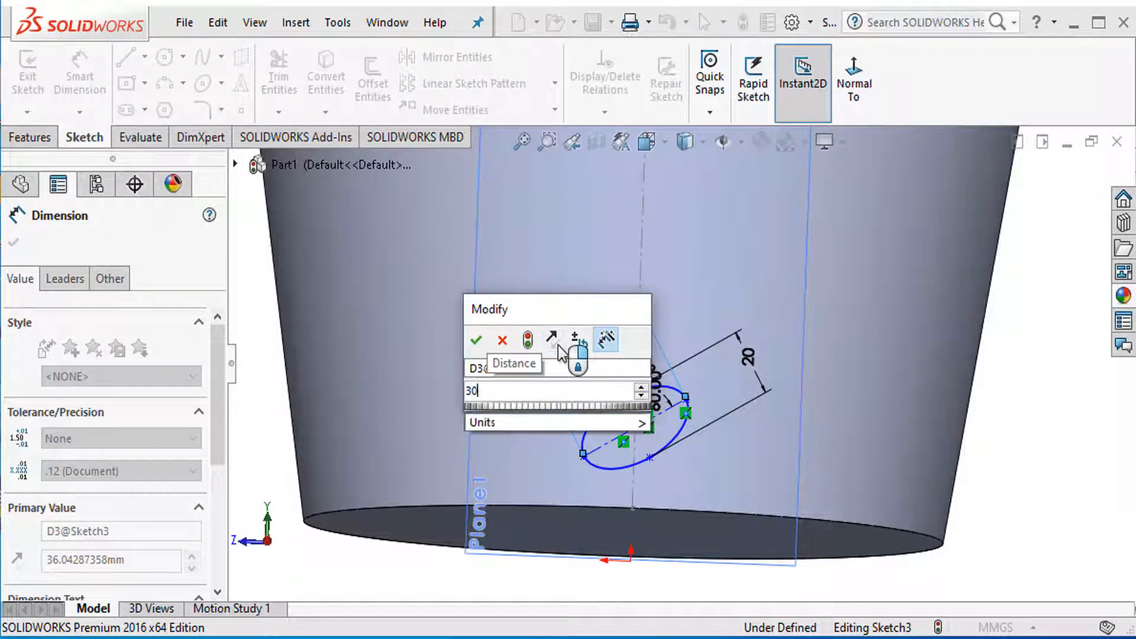
key("Return")
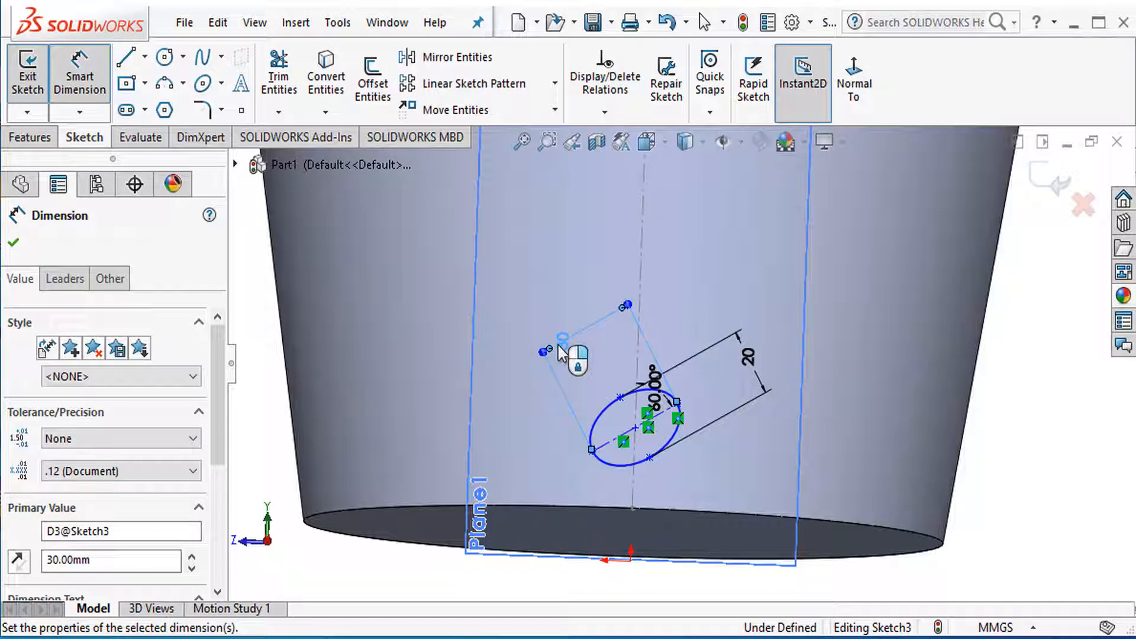
left_click(23, 243)
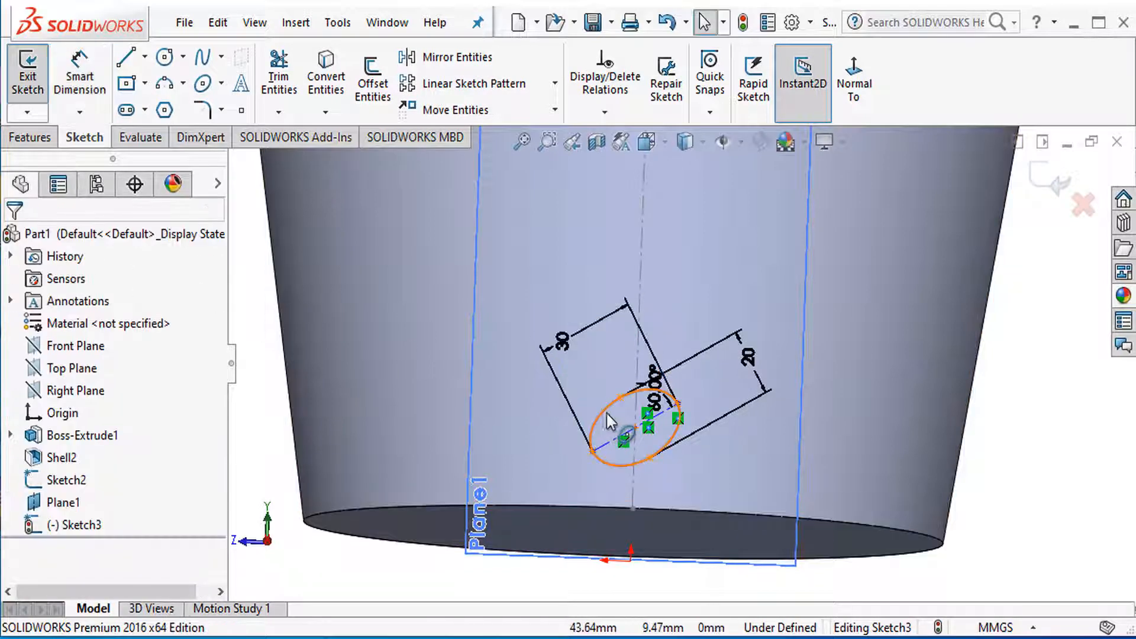
Dimension the ellipse's center 25 mm above the lower endpoint of the cup's long slanted centerline
scroll(645, 450, "down", 3)
left_click(81, 101)
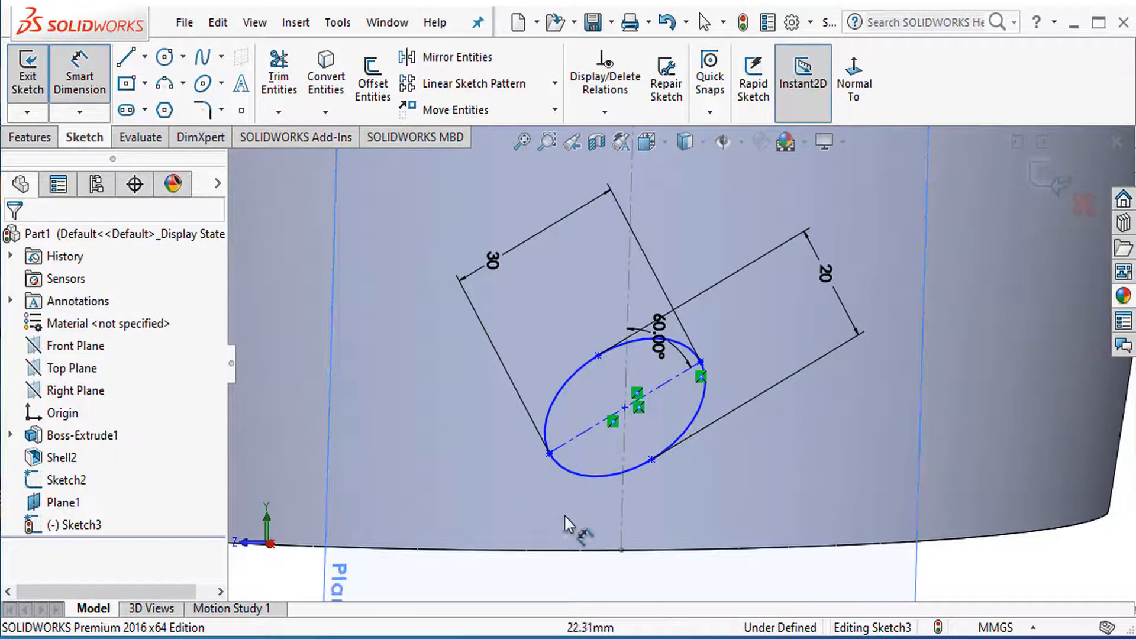
left_click(621, 551)
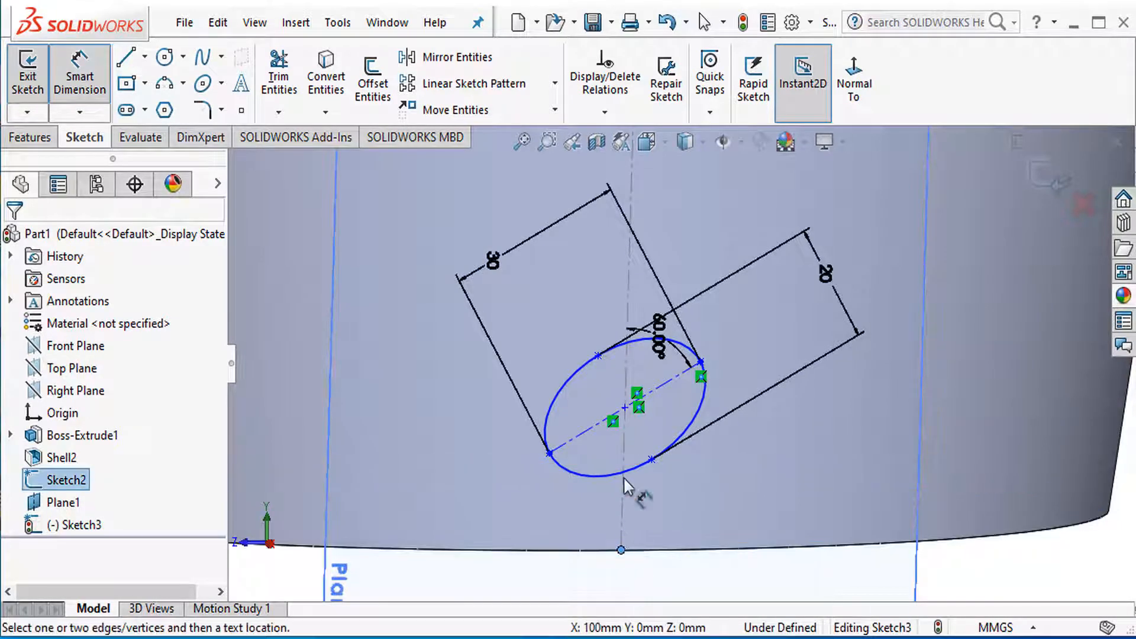
left_click(625, 409)
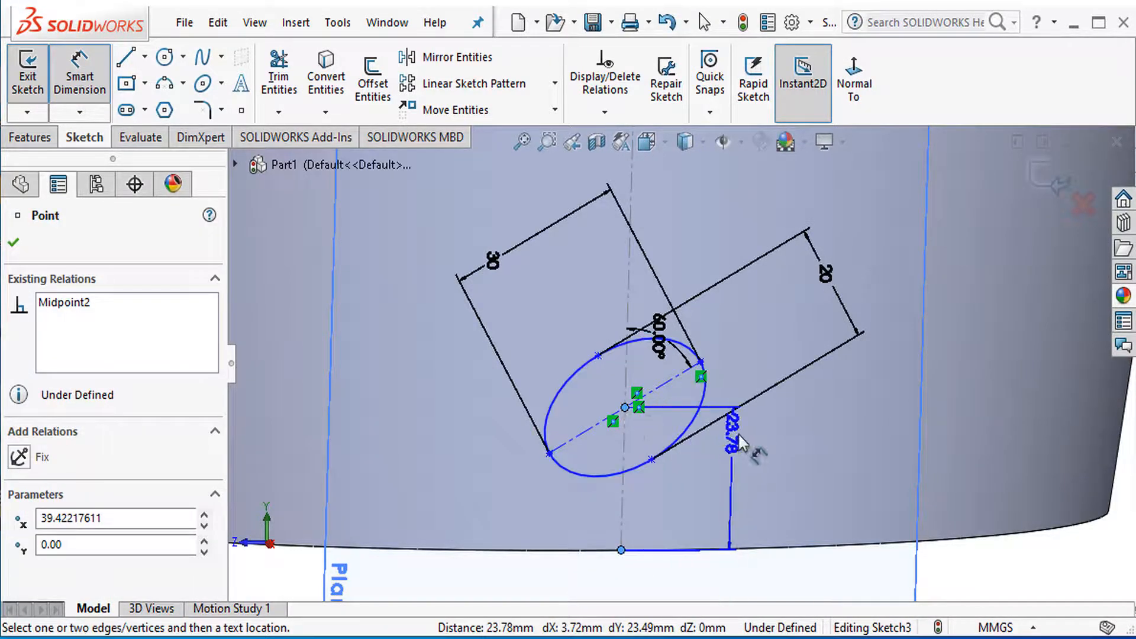
left_click(757, 480)
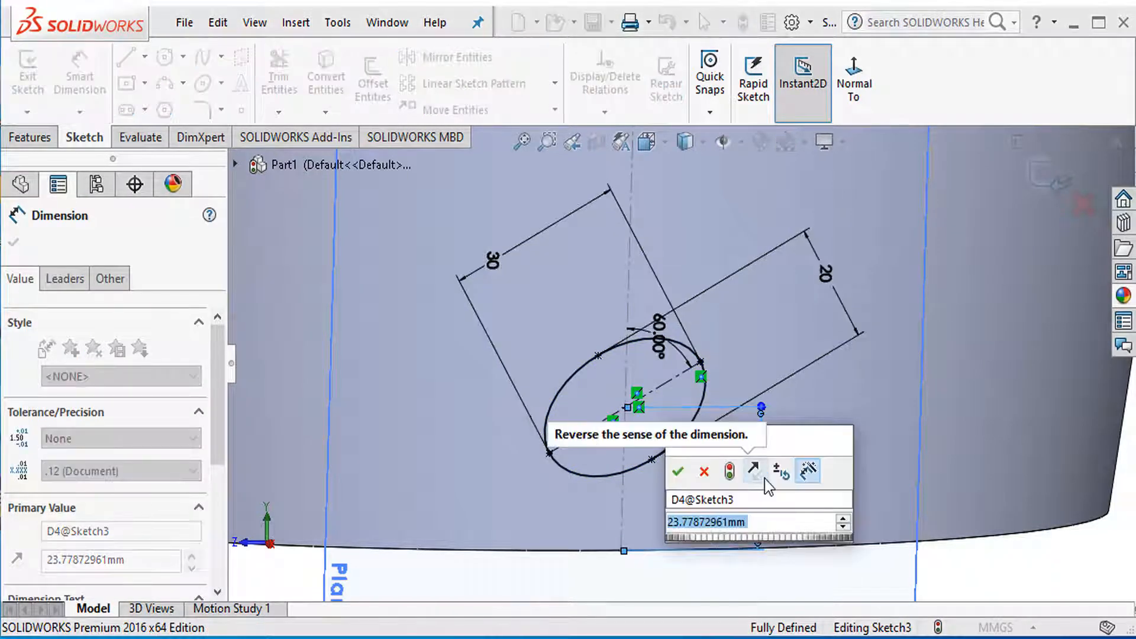
type("20")
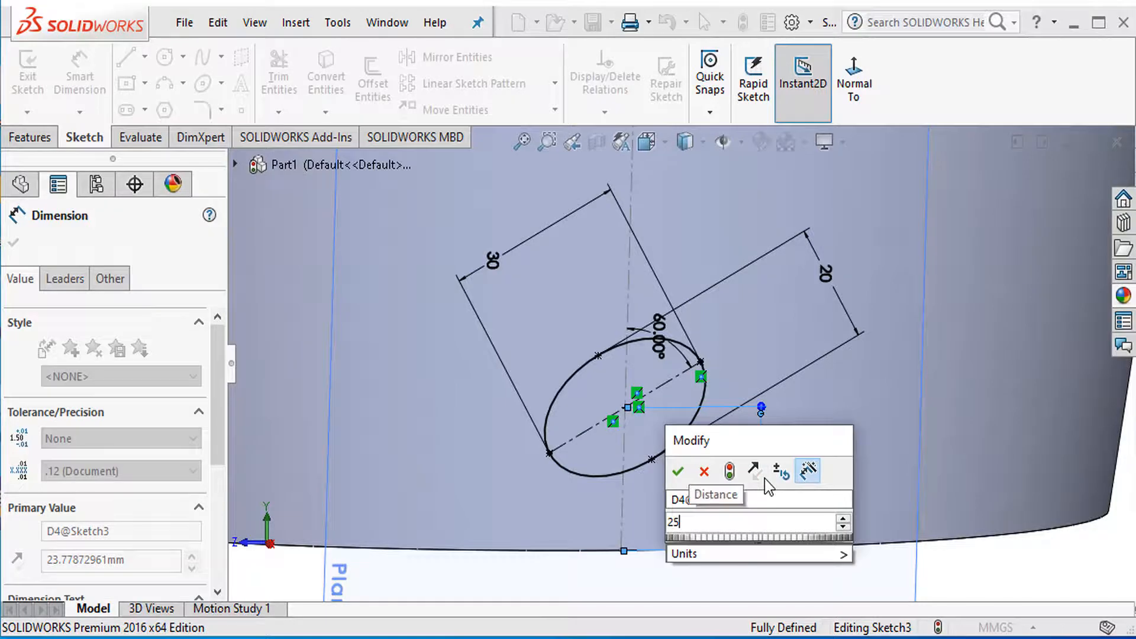
key("Return")
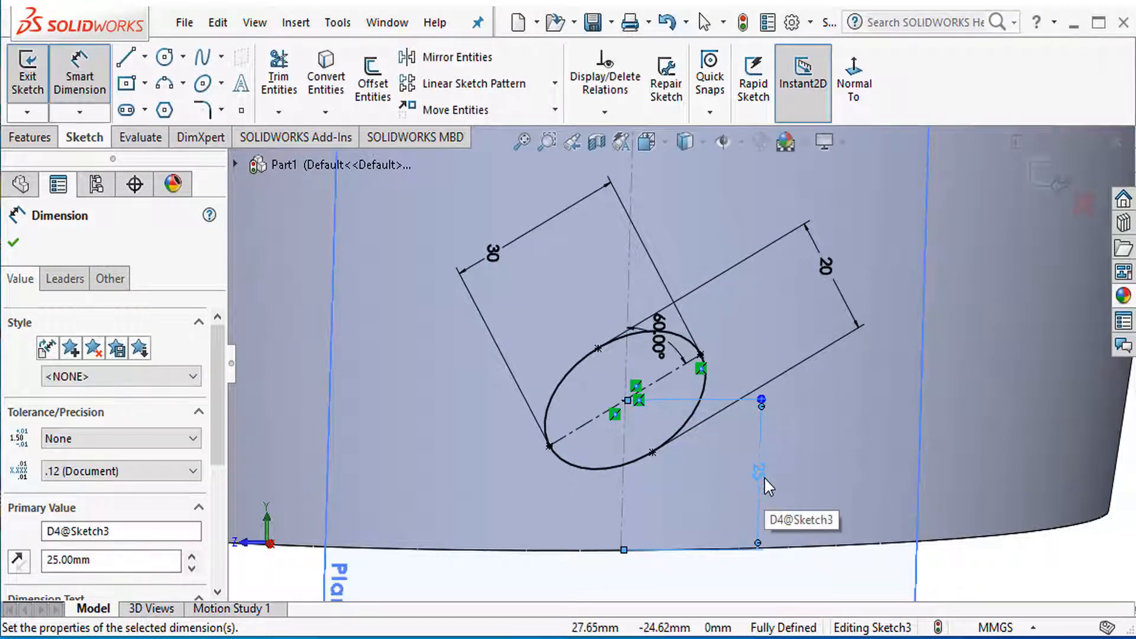
key("Escape")
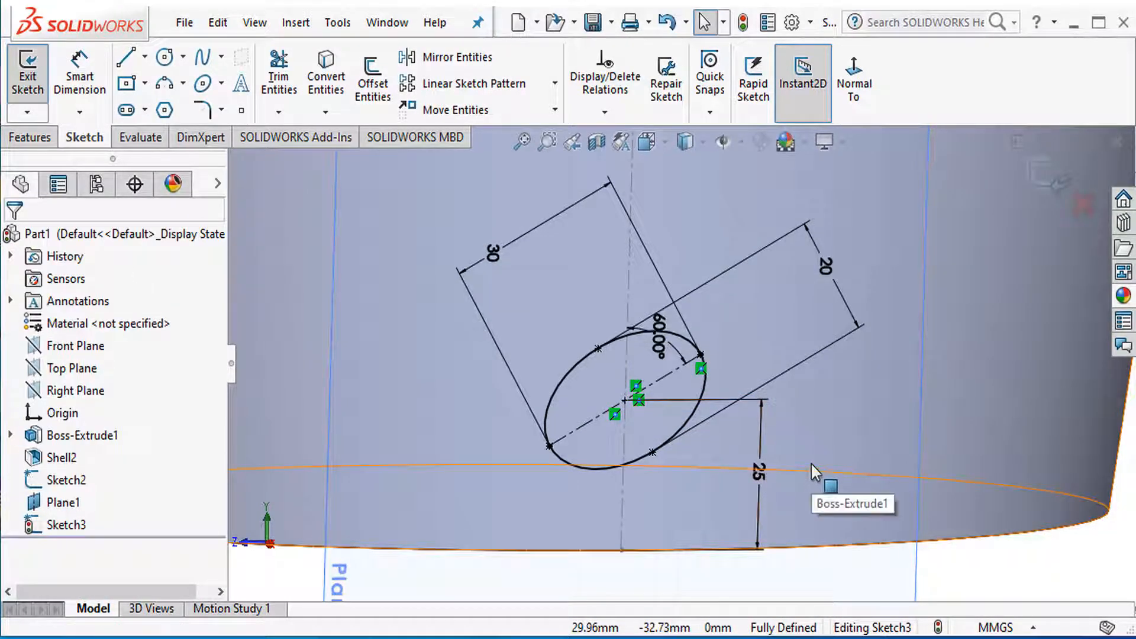
Cut the ellipse sketch through the cup wall with a blind Extruded Cut 10 mm deep
scroll(687, 443, "up", 6)
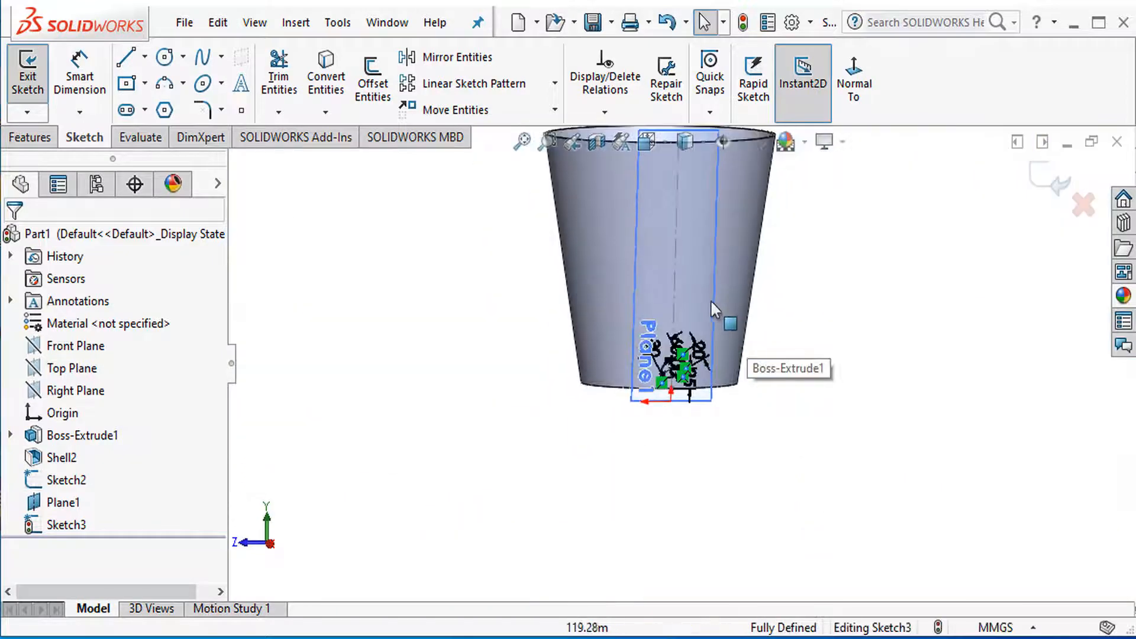
scroll(691, 286, "down", 2)
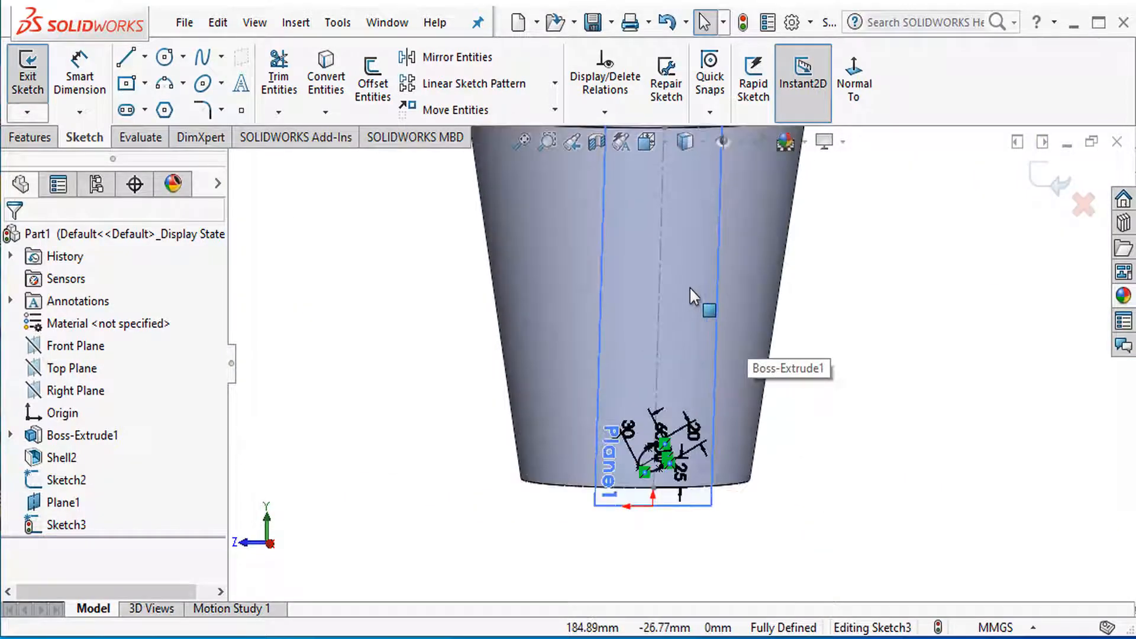
left_click(20, 140)
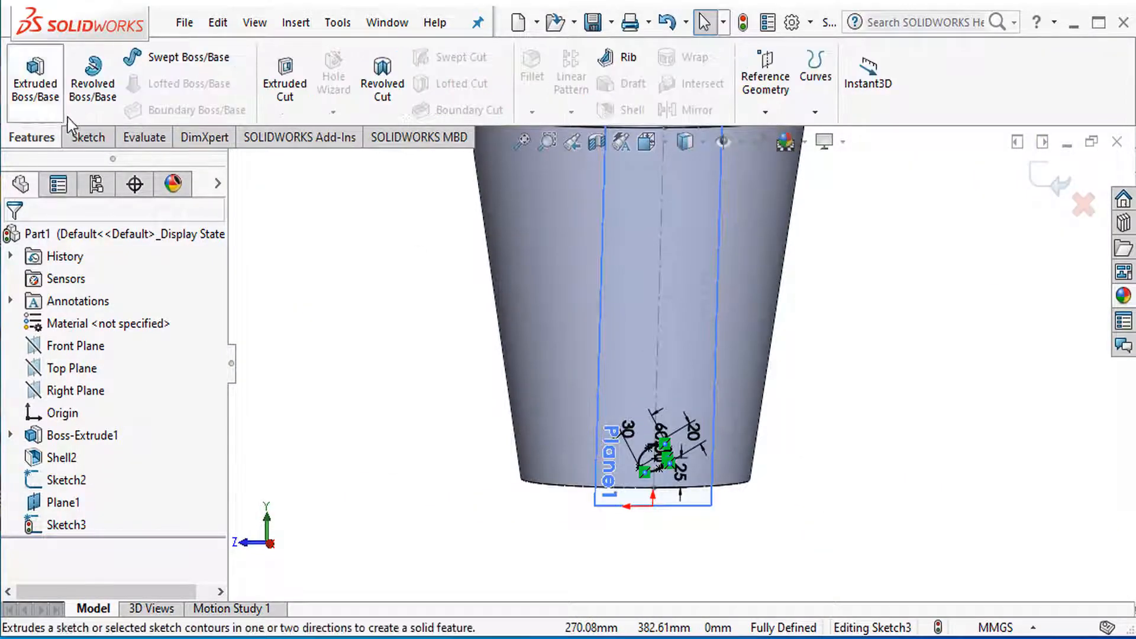
left_click(280, 104)
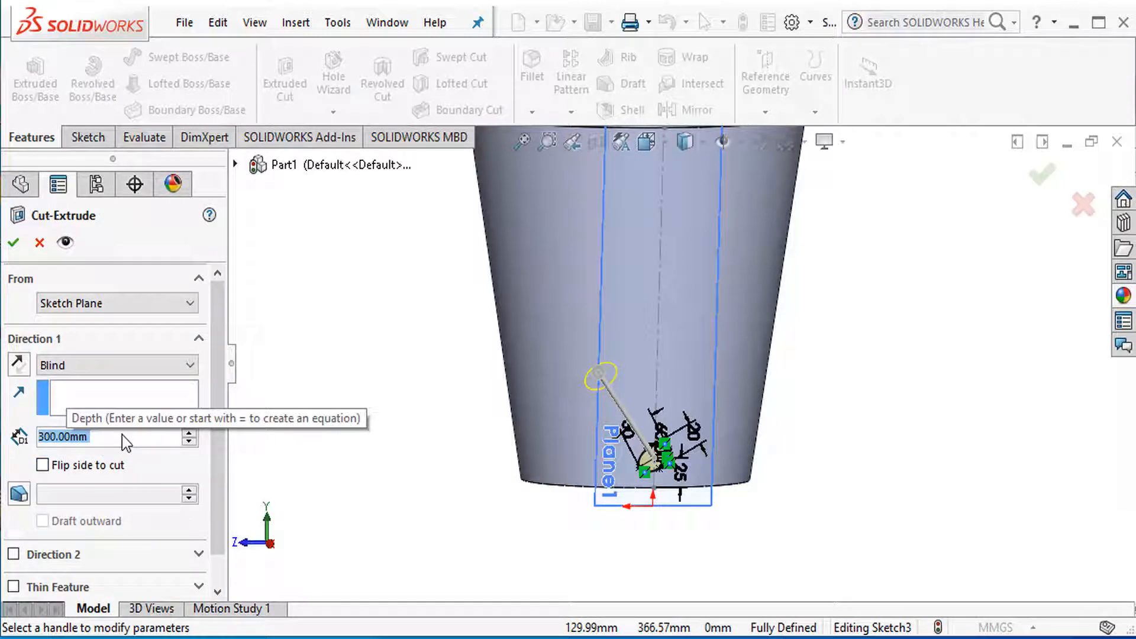
type("10")
key("Return")
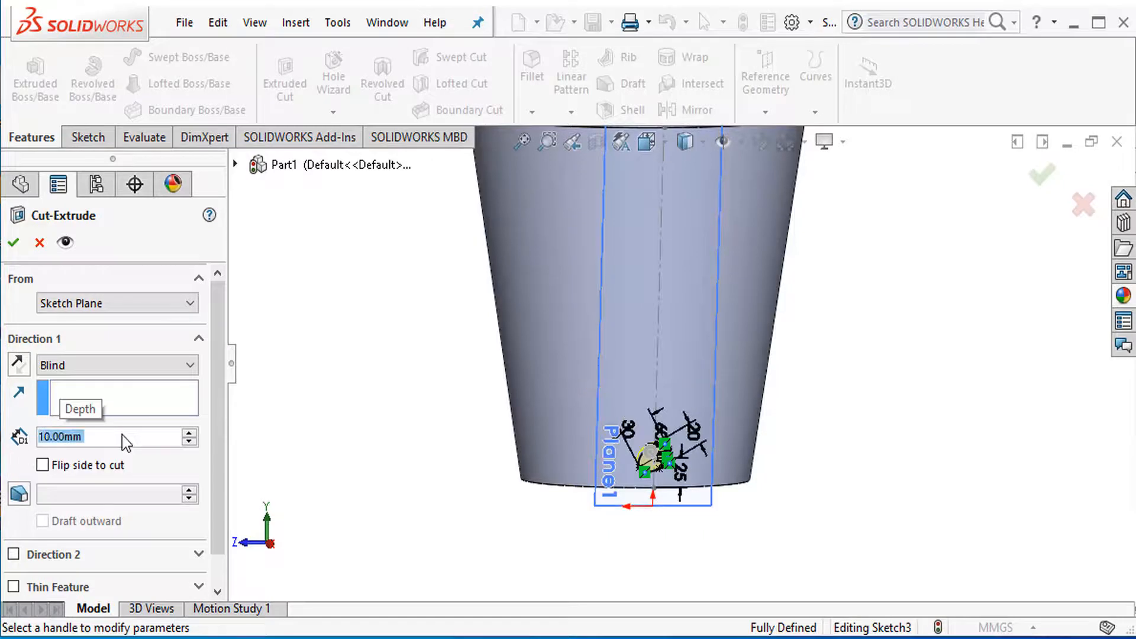
mouse_move(535, 418)
middle_mouse_down()
mouse_move(596, 414)
mouse_move(655, 447)
mouse_move(633, 445)
middle_mouse_up()
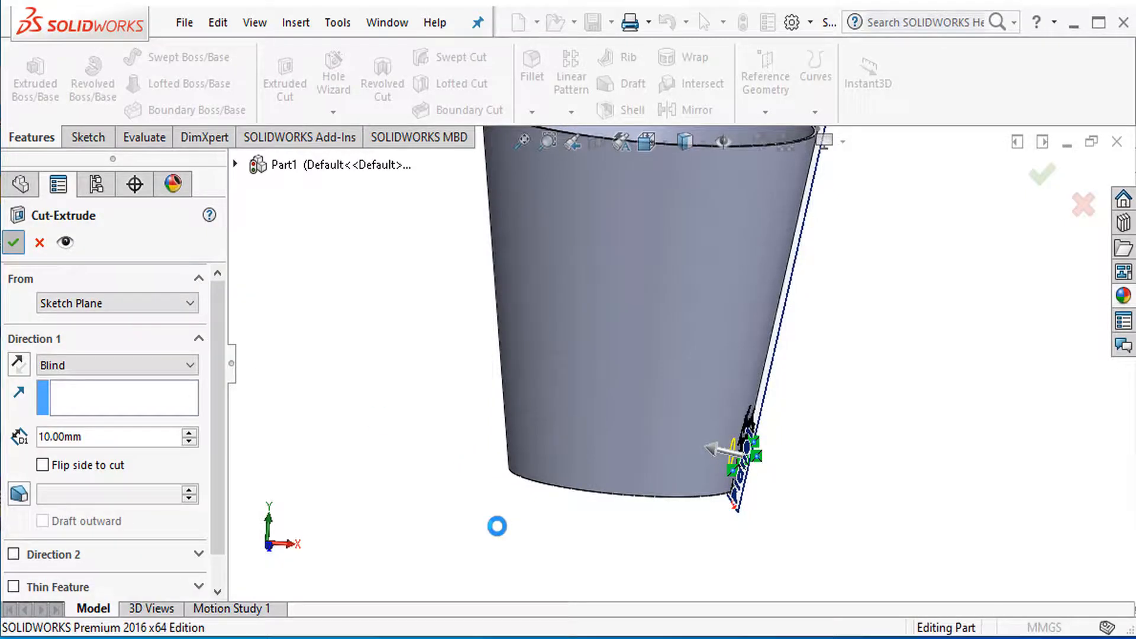
left_click(527, 543)
Hide the reference plane Plane1 on the cup's slanted side
mouse_move(757, 544)
middle_mouse_down()
mouse_move(724, 521)
mouse_move(616, 536)
mouse_move(628, 540)
middle_mouse_up()
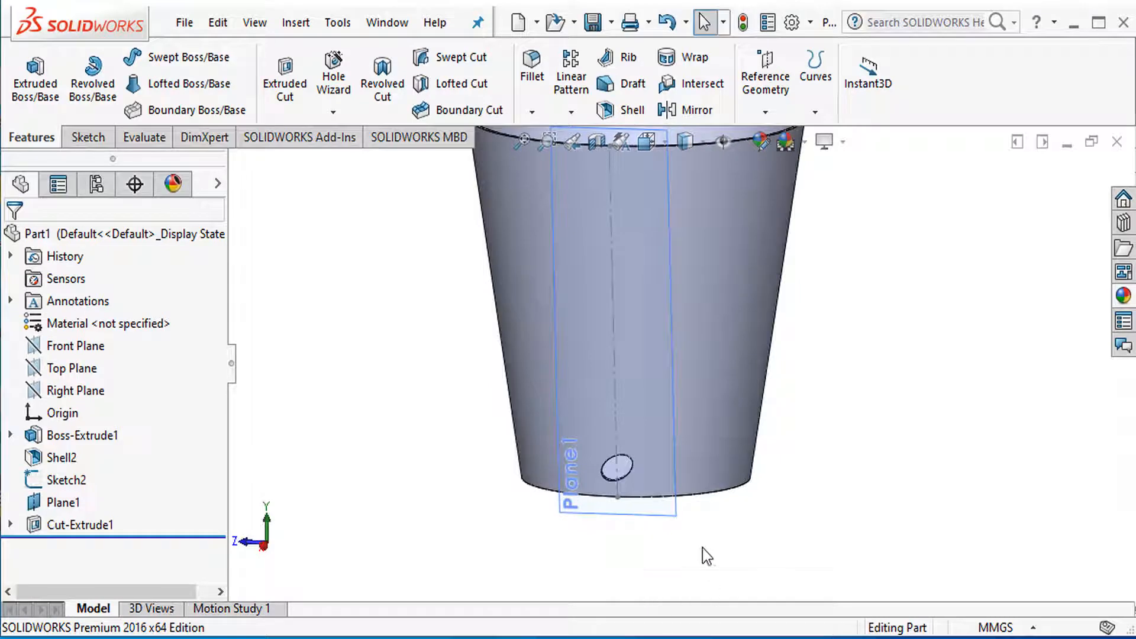
left_click(672, 516)
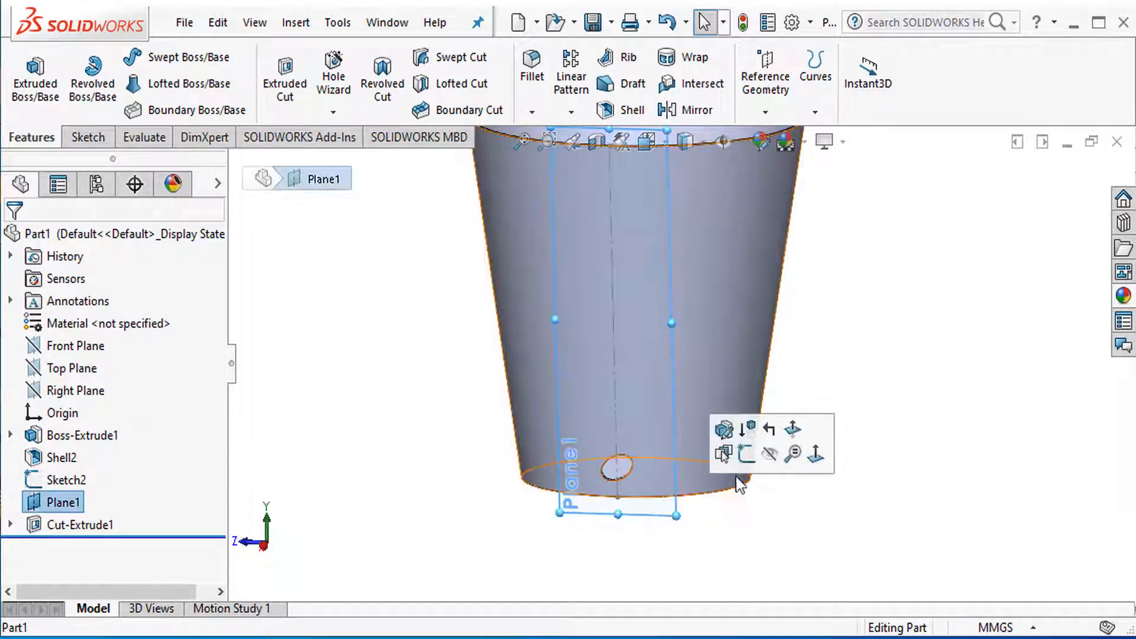
left_click(771, 454)
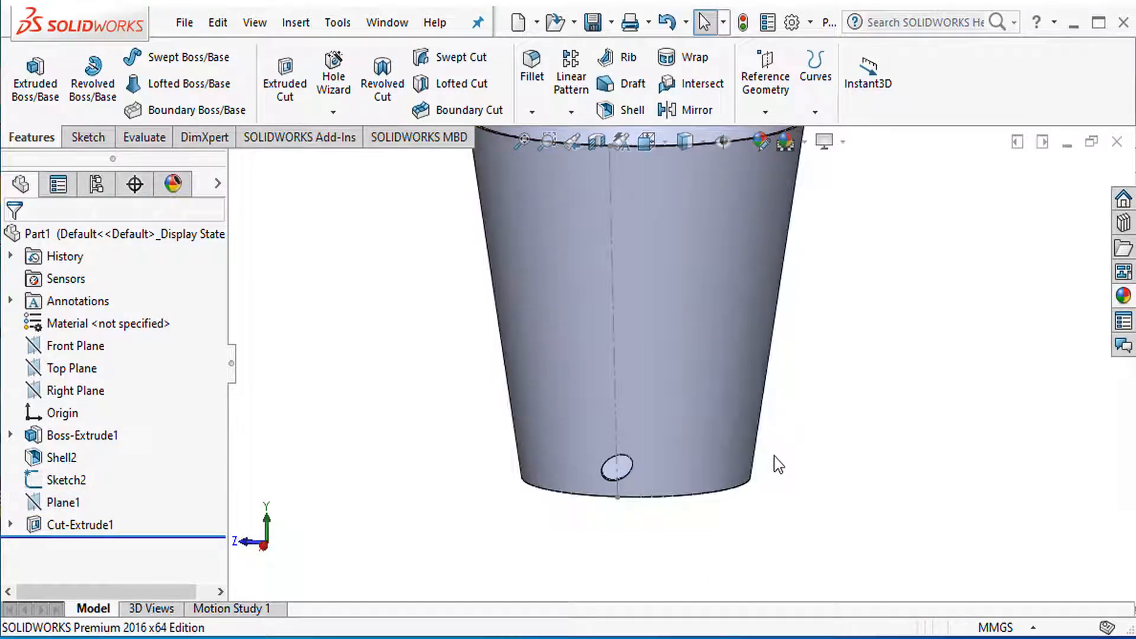
middle_click_drag(774, 456, 437, 424)
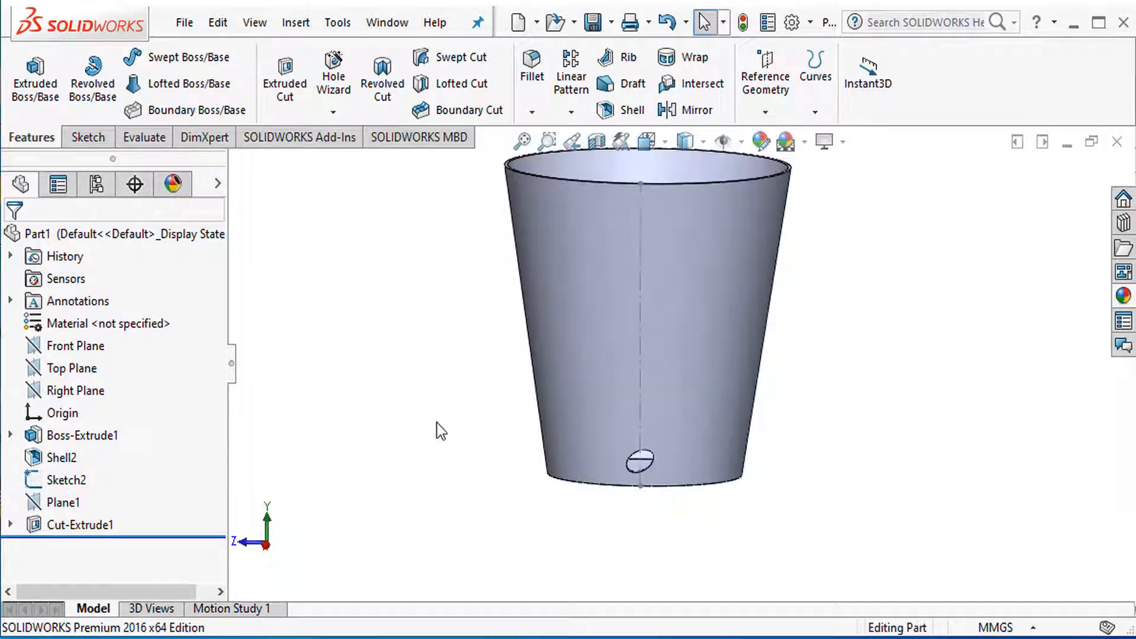
Start a linear pattern of the elliptical cut, using the cup's slanted centerline as the first direction
left_click(571, 111)
left_click(589, 141)
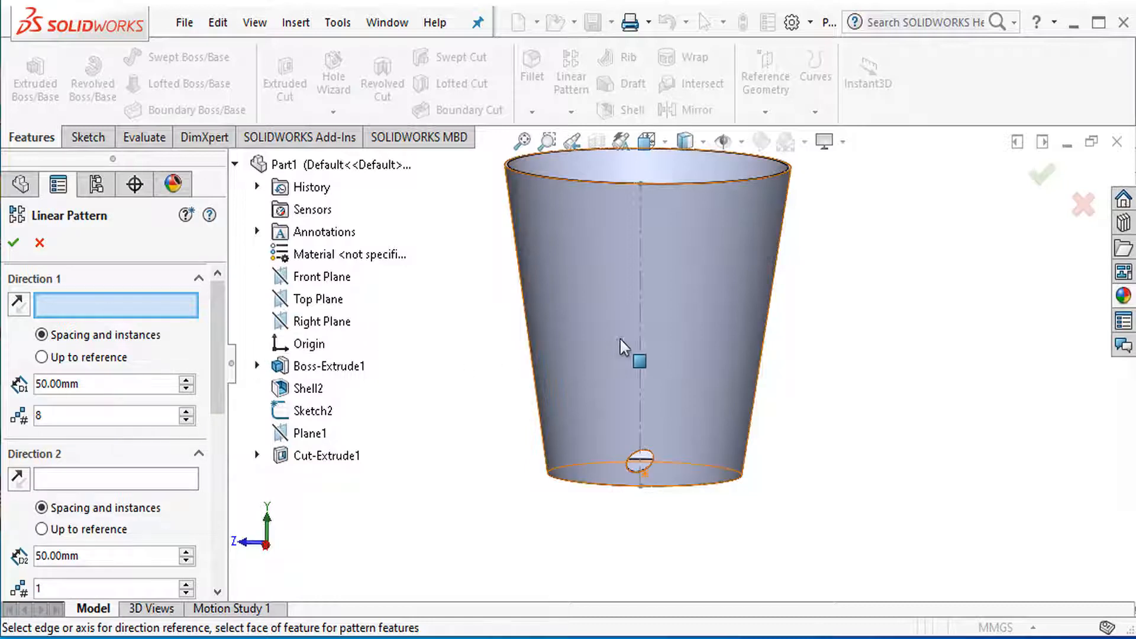
left_click(641, 338)
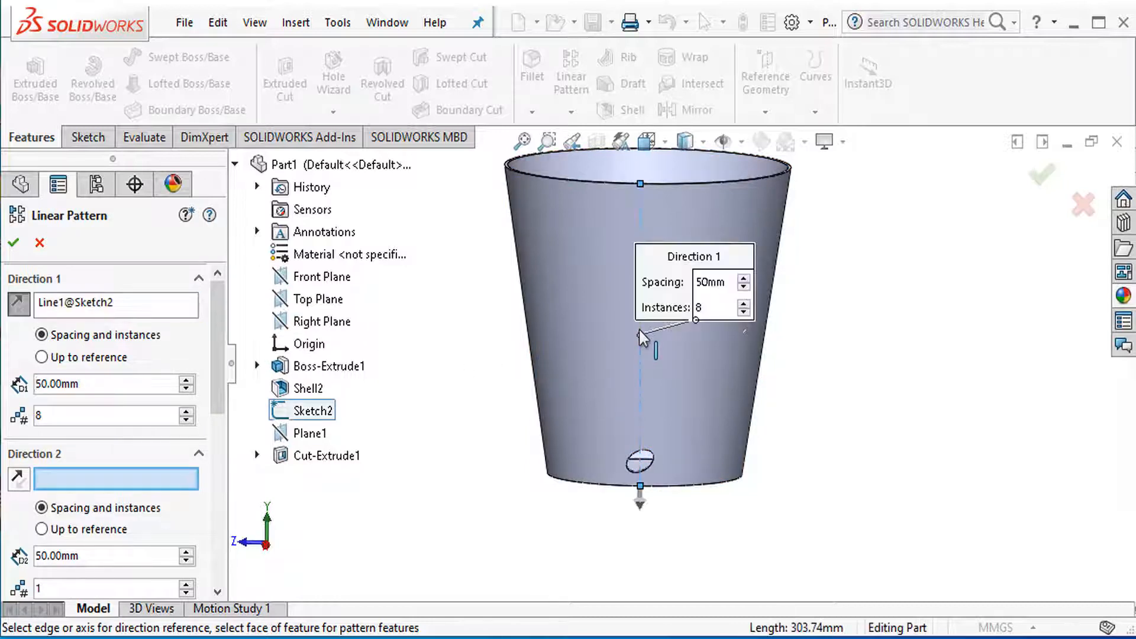
scroll(216, 438, "down", 5)
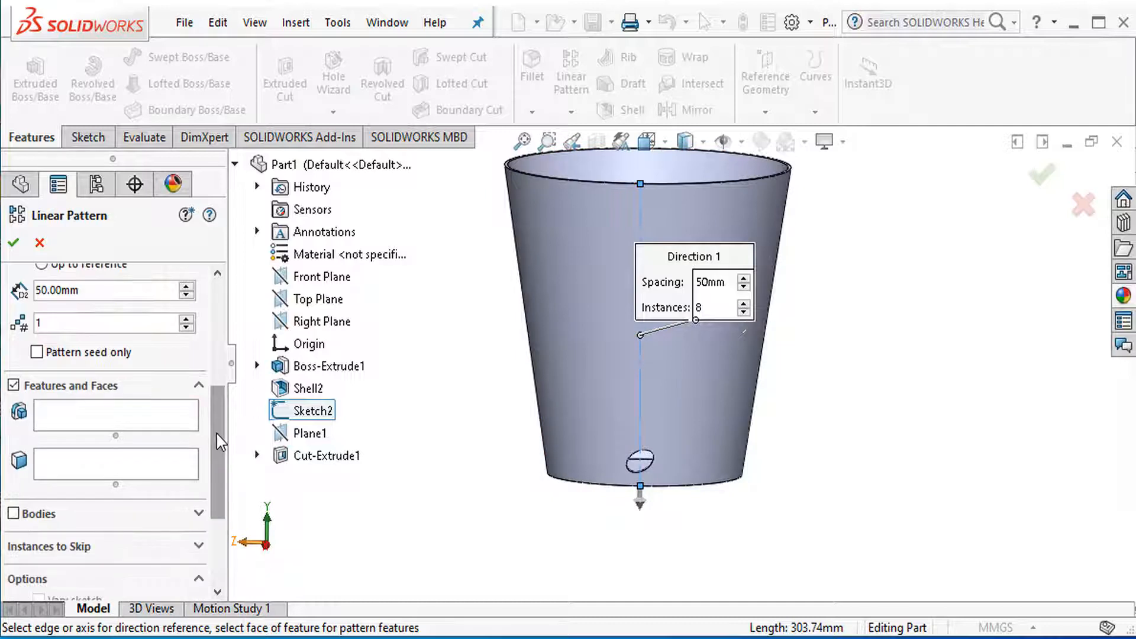
left_click(83, 426)
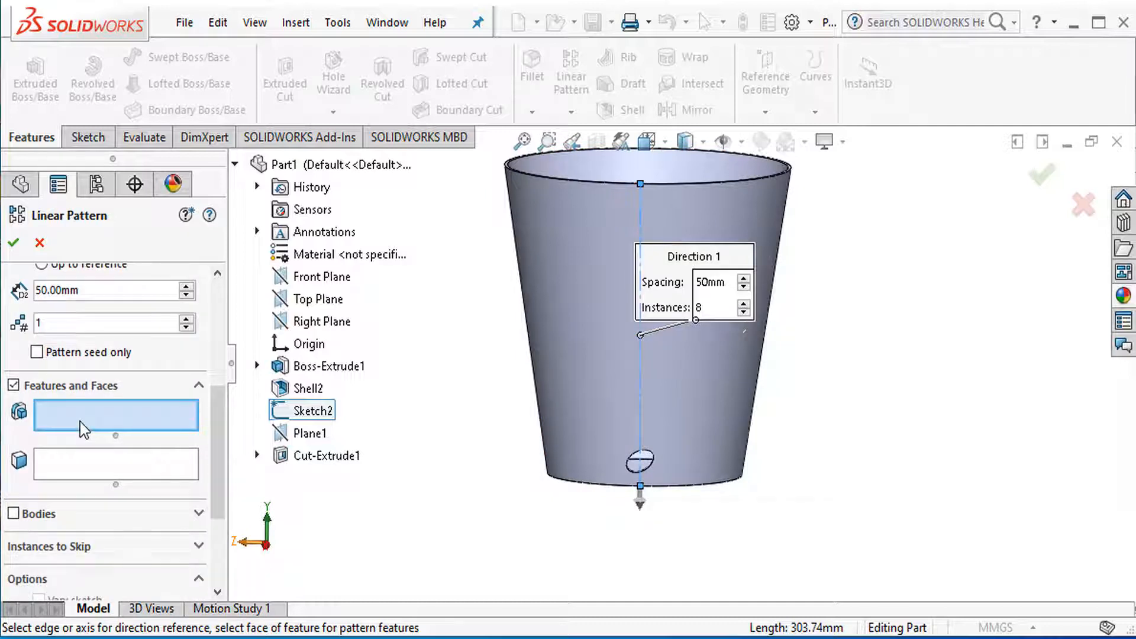
left_click(326, 466)
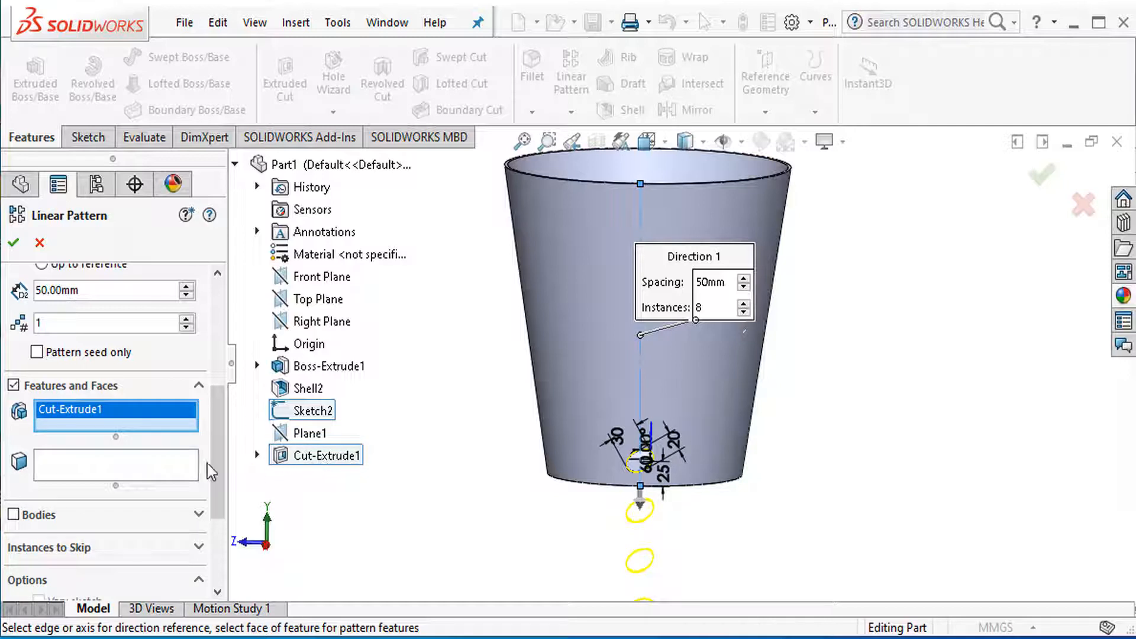
Set the linear pattern's spacing to 30 mm and reverse its direction so the copies run up the cup wall
scroll(207, 463, "up", 3)
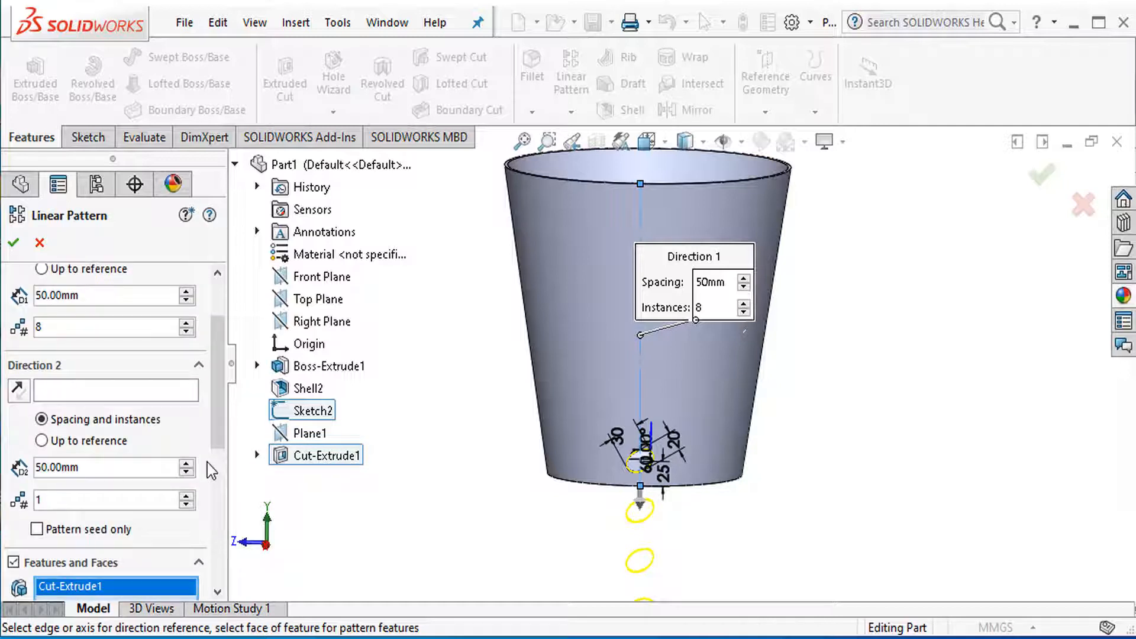
scroll(207, 463, "up", 2)
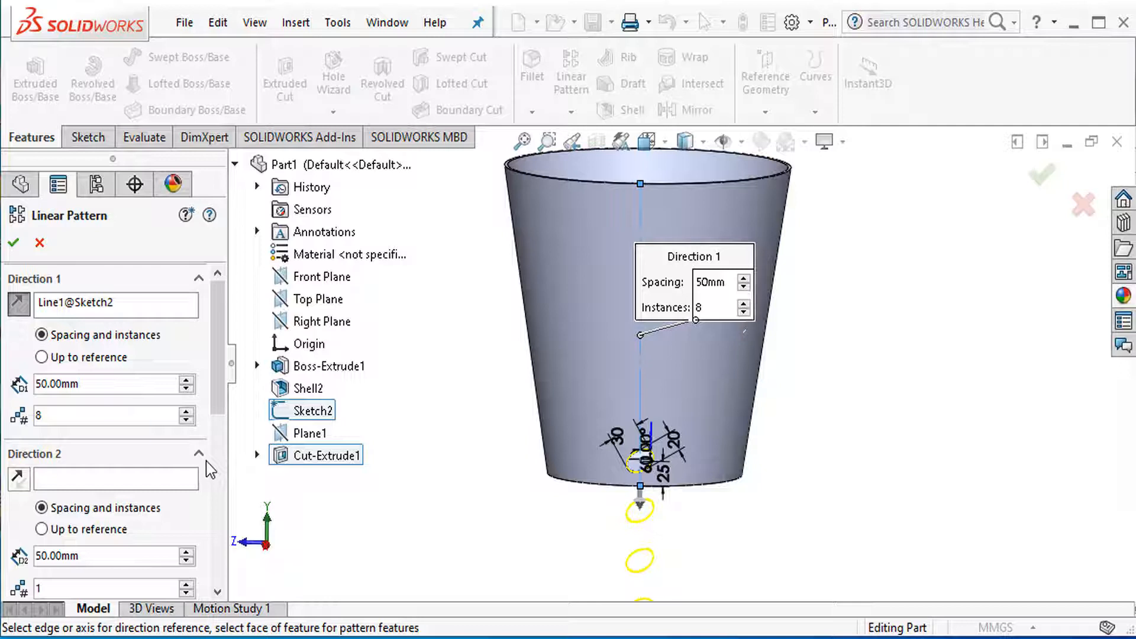
double_click(84, 384)
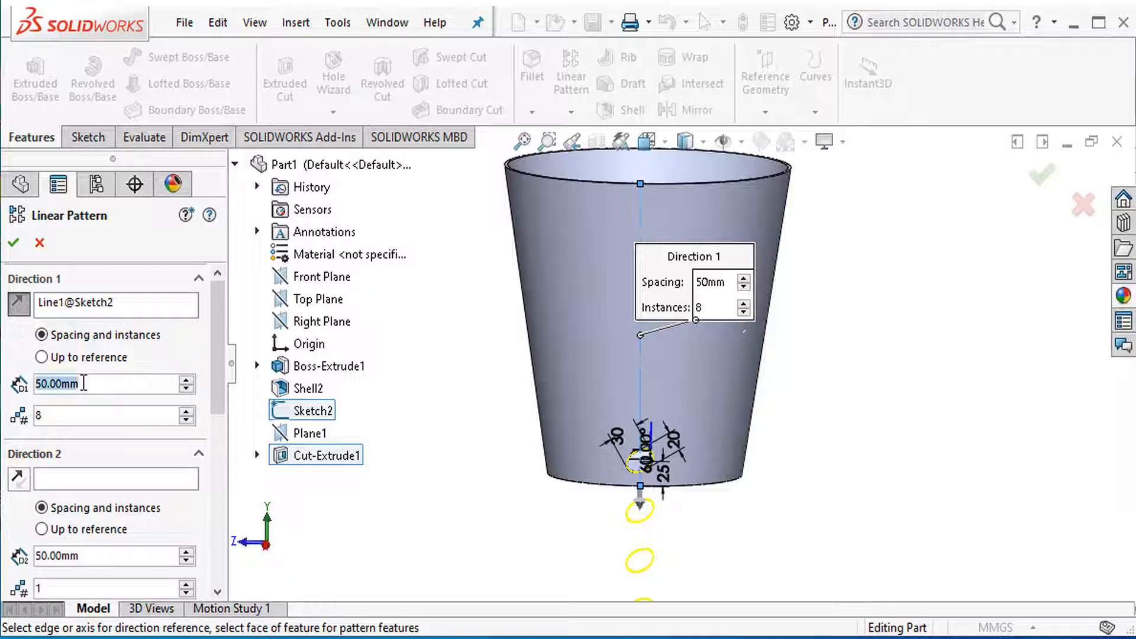
type("30")
key("Return")
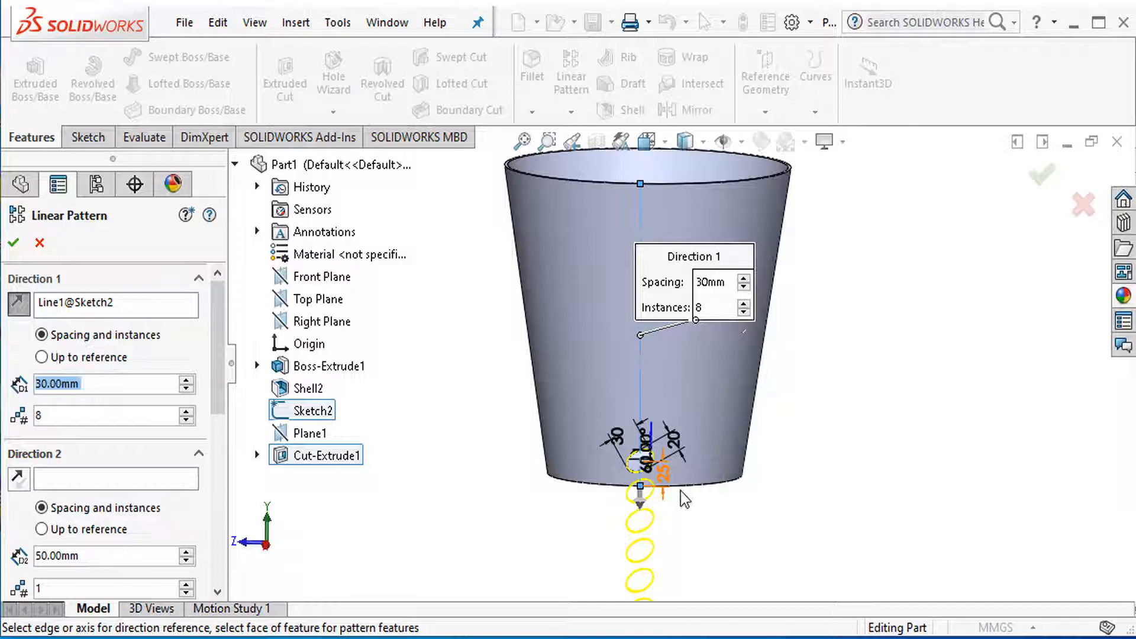
scroll(686, 500, "down", 3)
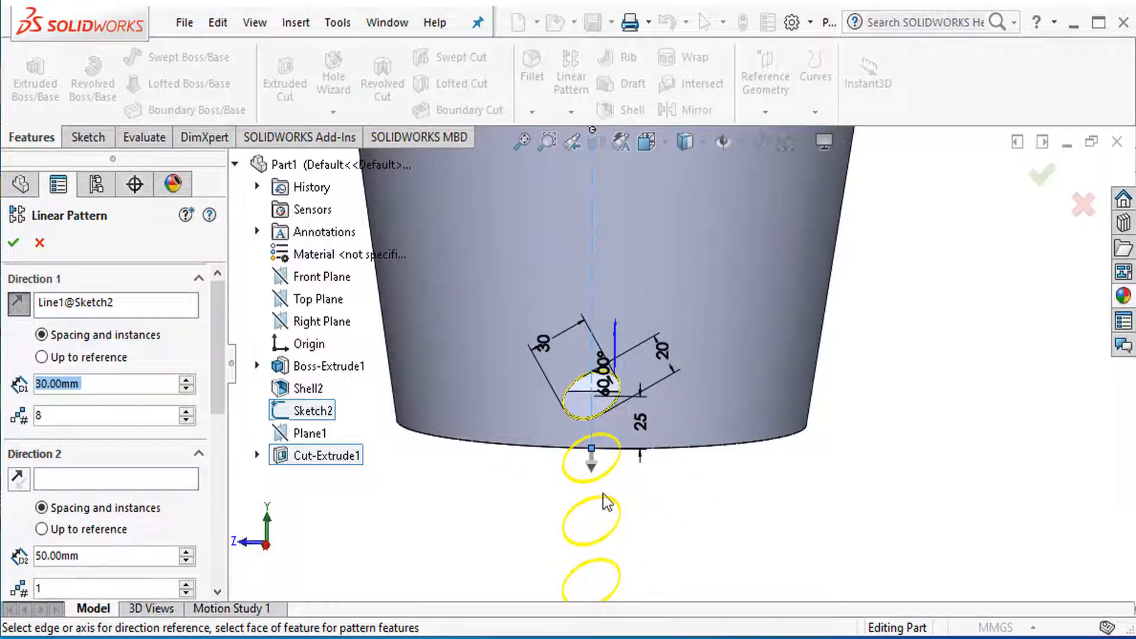
left_click(18, 304)
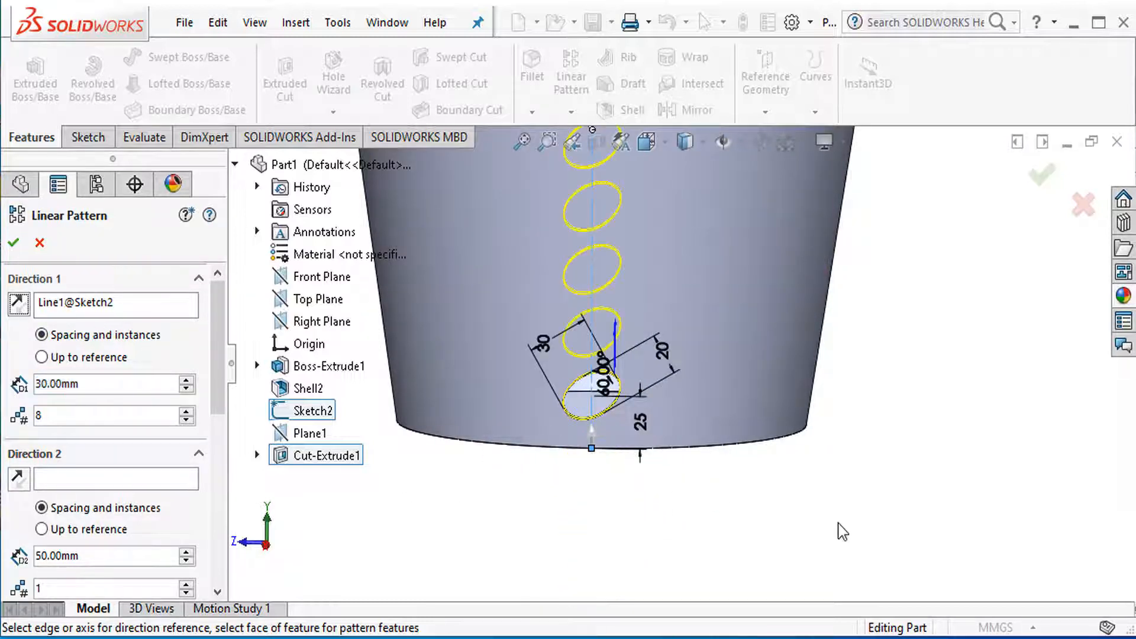
Set the number of instances to 9 and complete the linear pattern
scroll(852, 533, "up", 5)
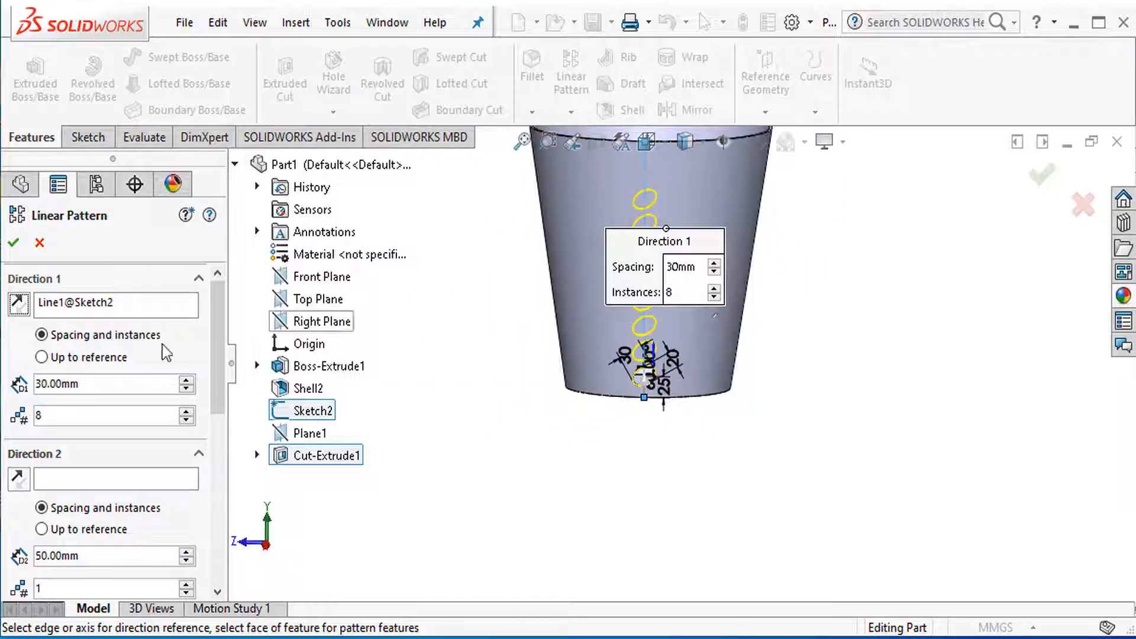
double_click(45, 416)
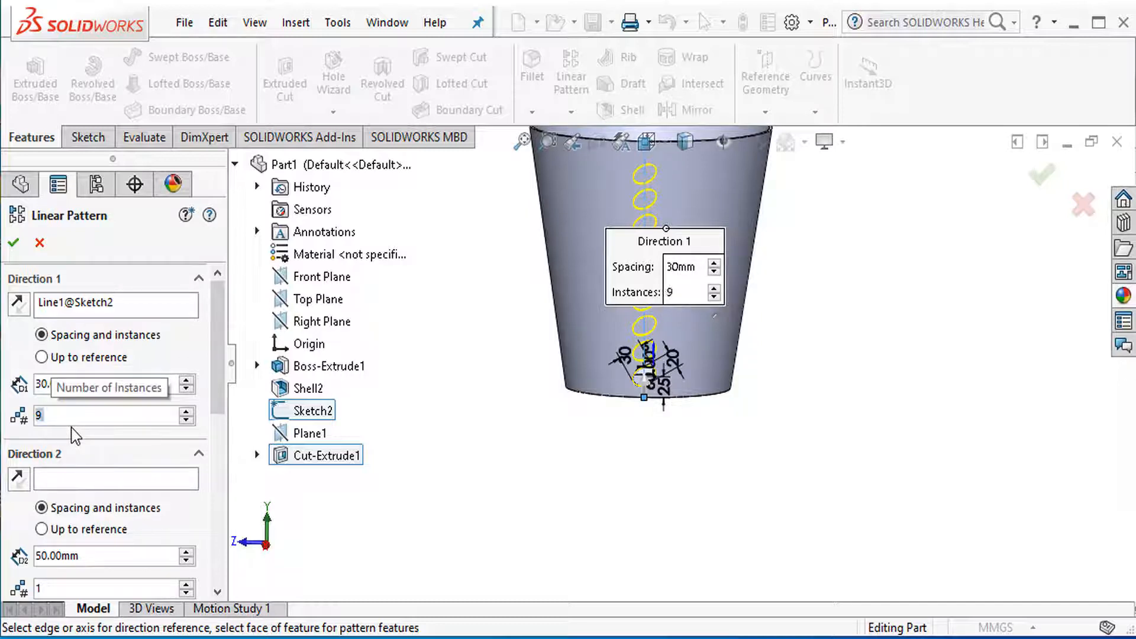
scroll(594, 452, "up", 2)
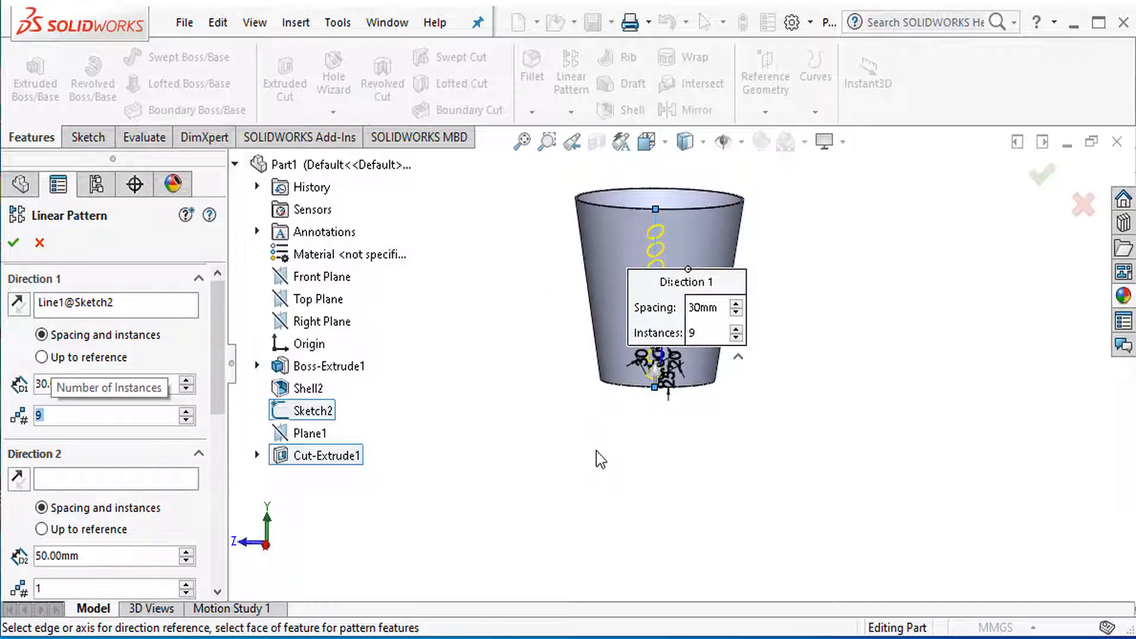
scroll(600, 458, "down", 2)
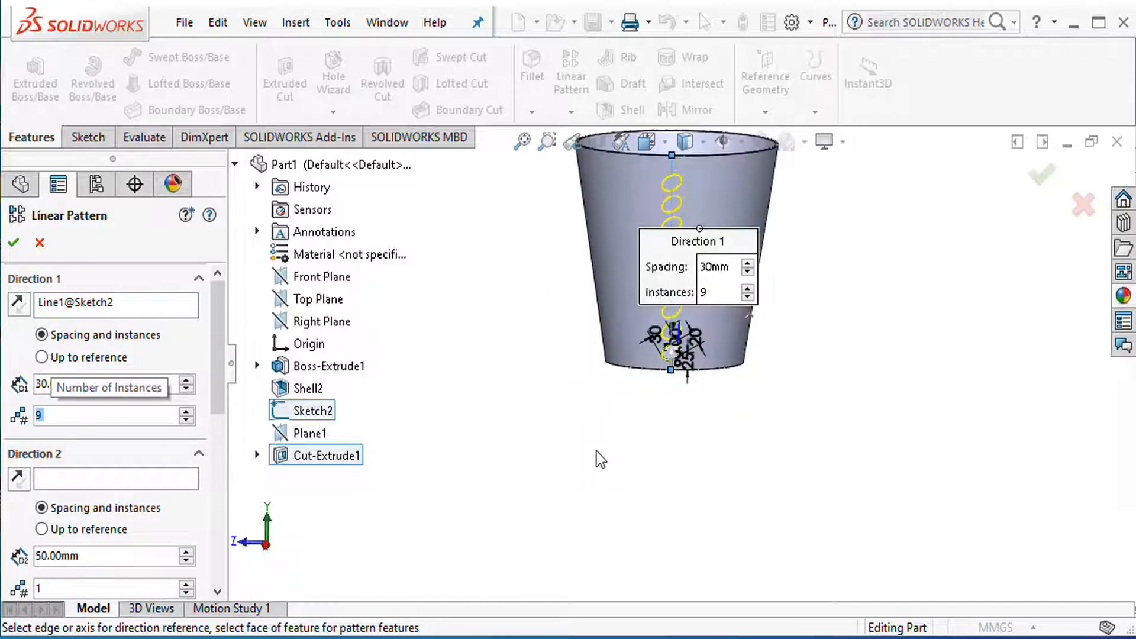
left_click(15, 246)
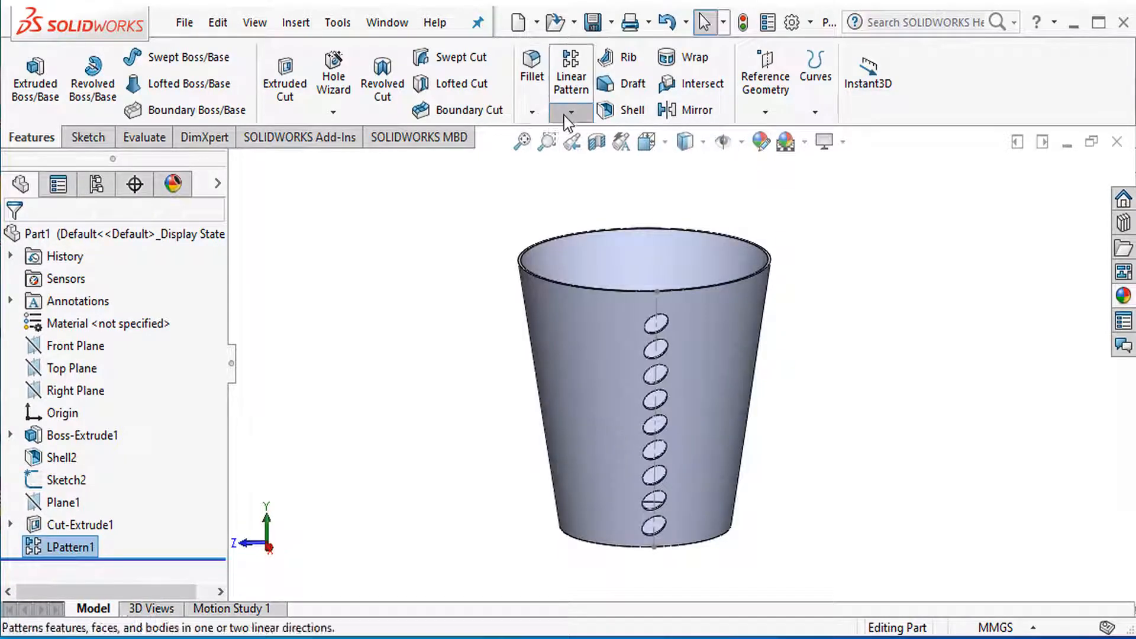
Start a circular pattern of the linear pattern of elliptical holes, using the cup's circular rim edge as the axis reference
left_click(566, 113)
left_click(595, 159)
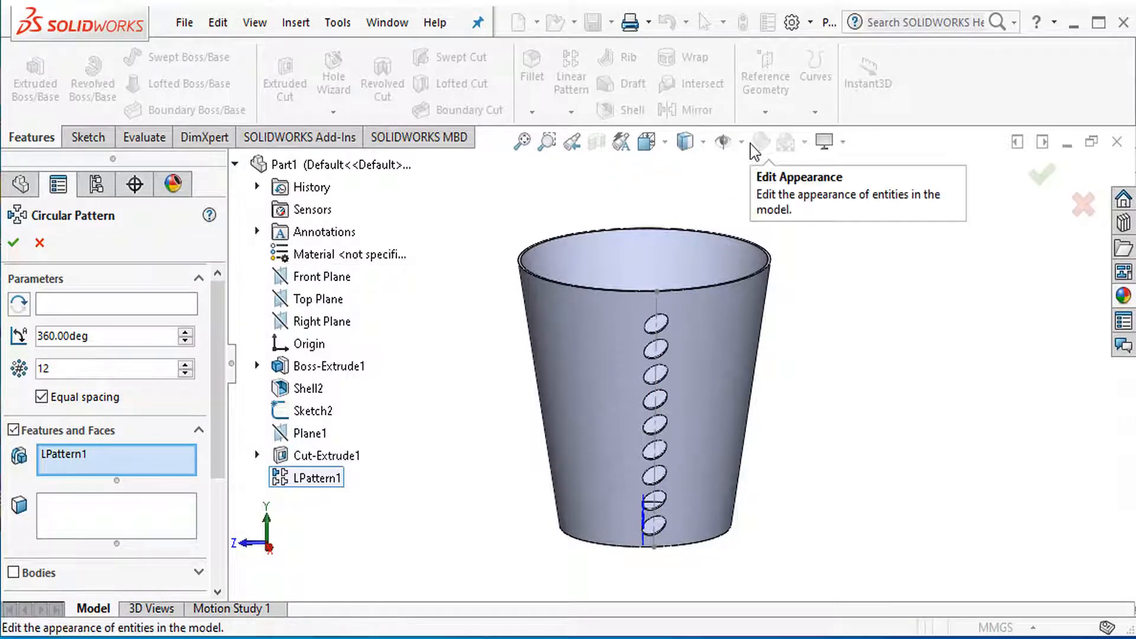
middle_click_drag(769, 474, 752, 501)
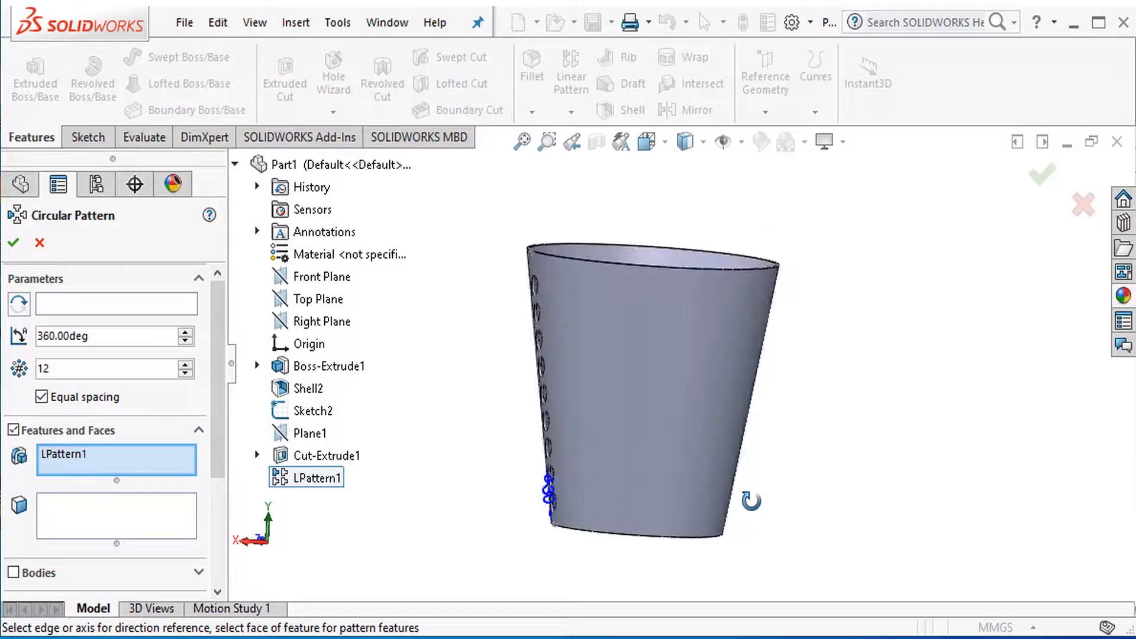
left_click(128, 306)
middle_click_drag(641, 353, 647, 436)
scroll(649, 385, "up", 5)
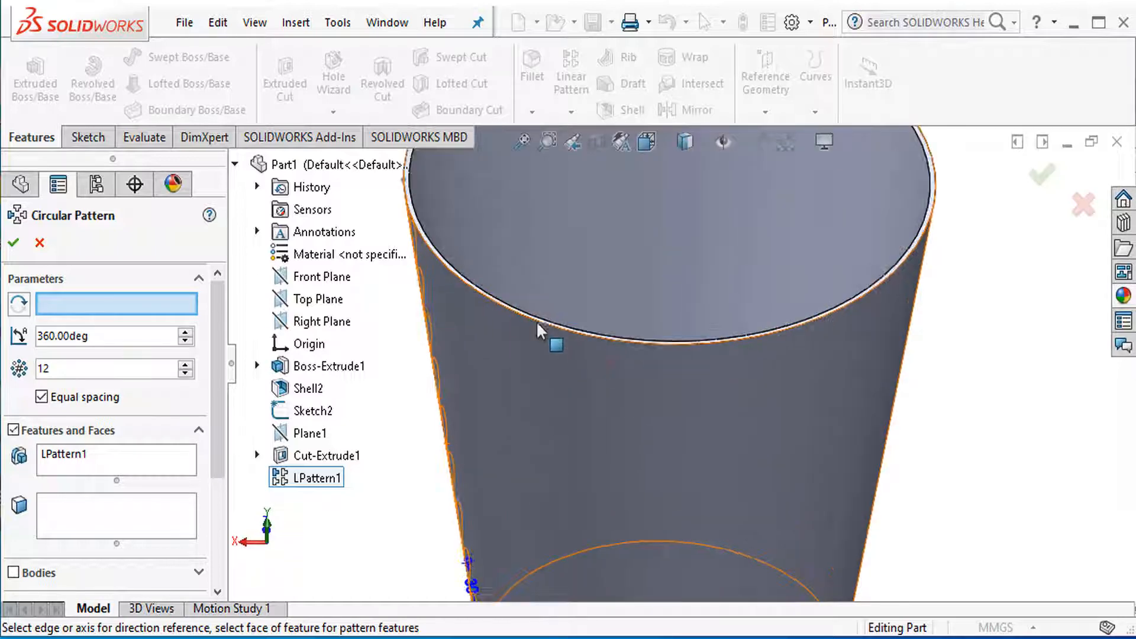
middle_click_drag(538, 308, 539, 333)
scroll(536, 342, "down", 3)
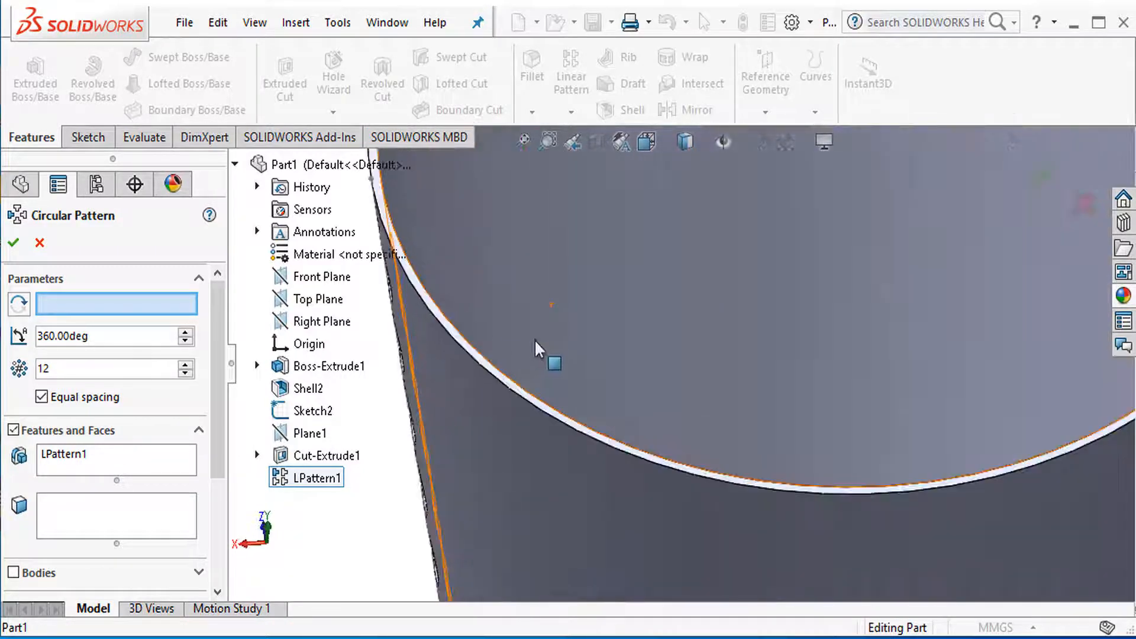
left_click(496, 384)
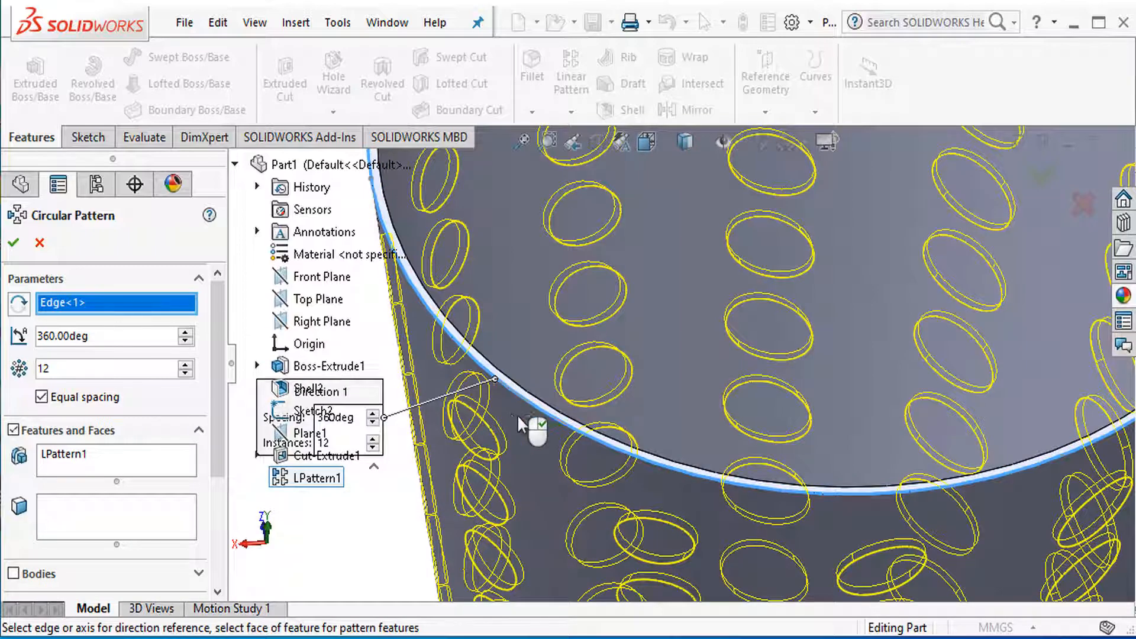
Set the circular pattern to 20 equally spaced instances over 360 degrees and complete it
scroll(519, 424, "up", 8)
middle_click_drag(844, 515, 858, 404)
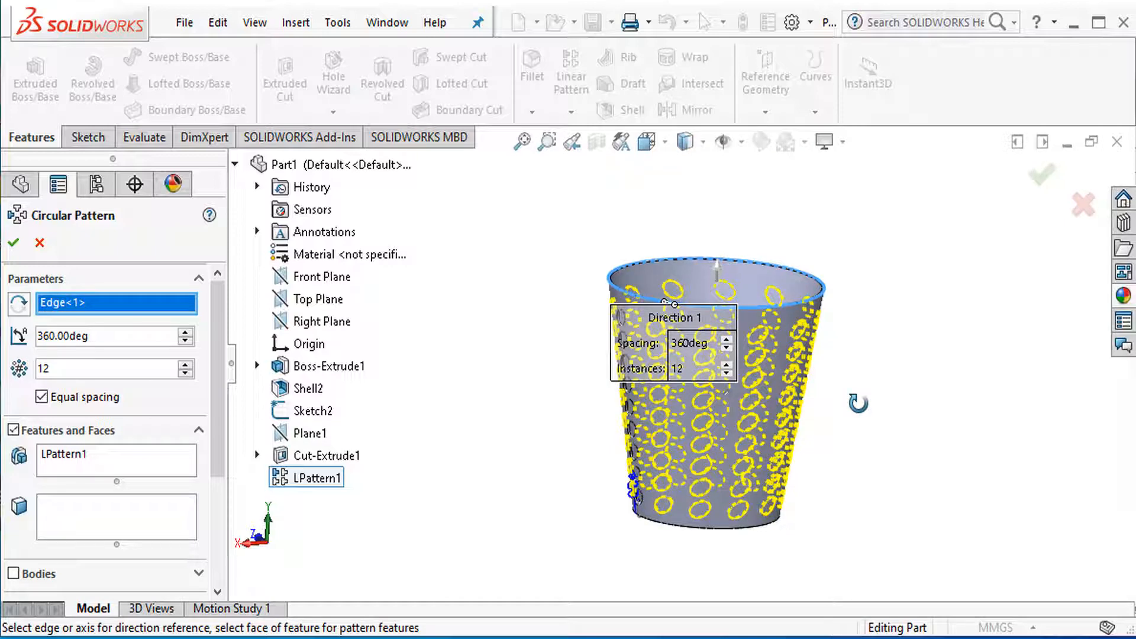
middle_click_drag(859, 404, 850, 399)
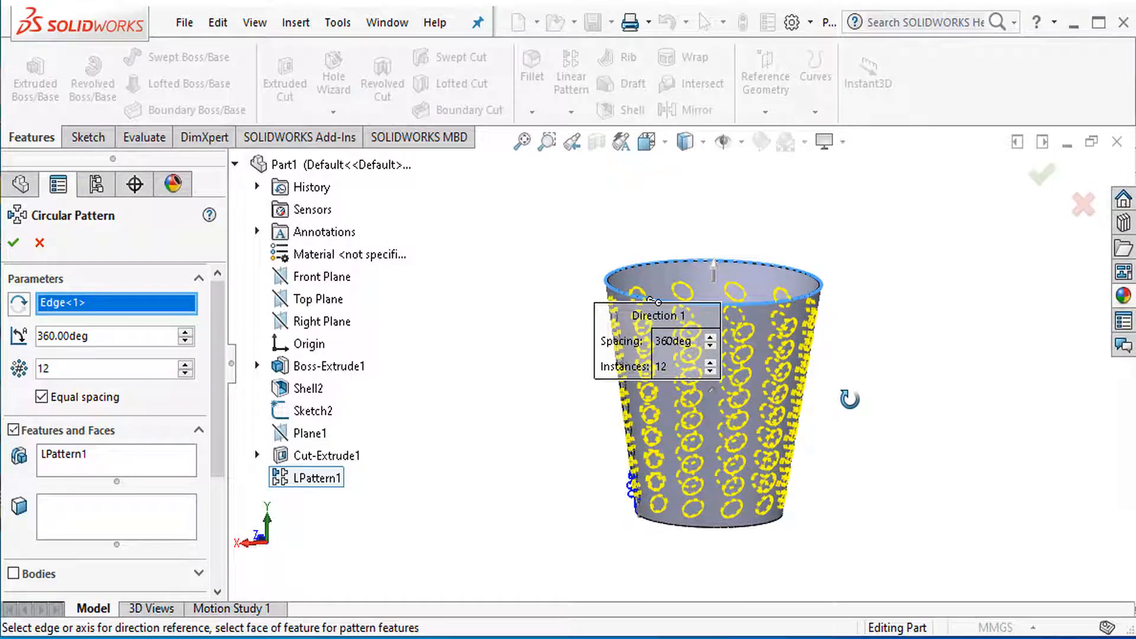
left_click(85, 369)
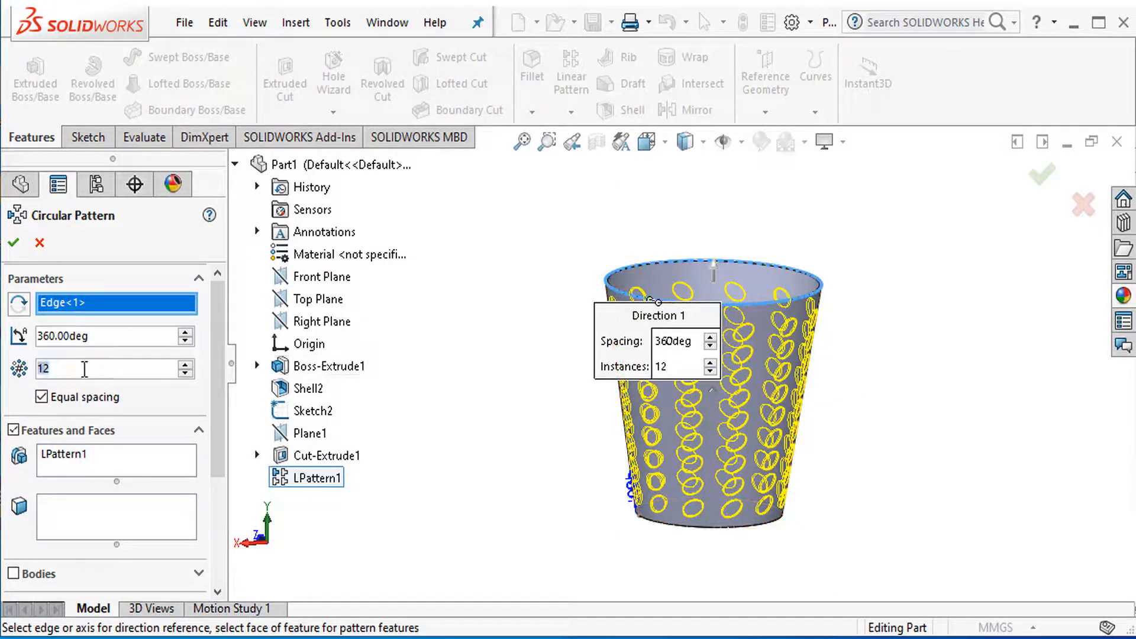
type("20")
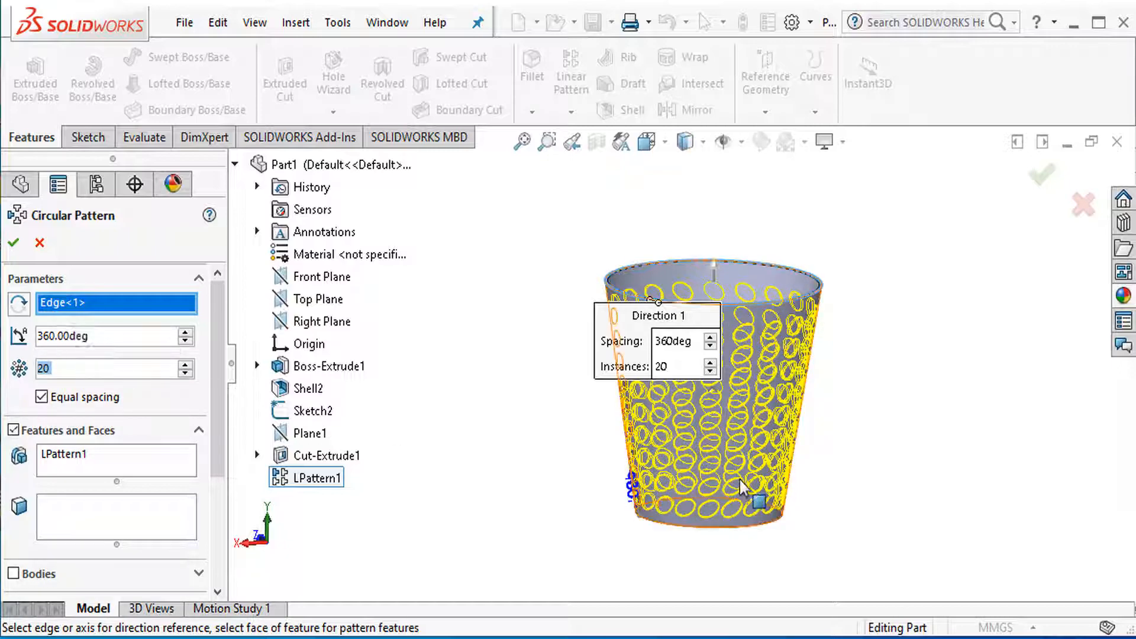
middle_click_drag(592, 574, 794, 474)
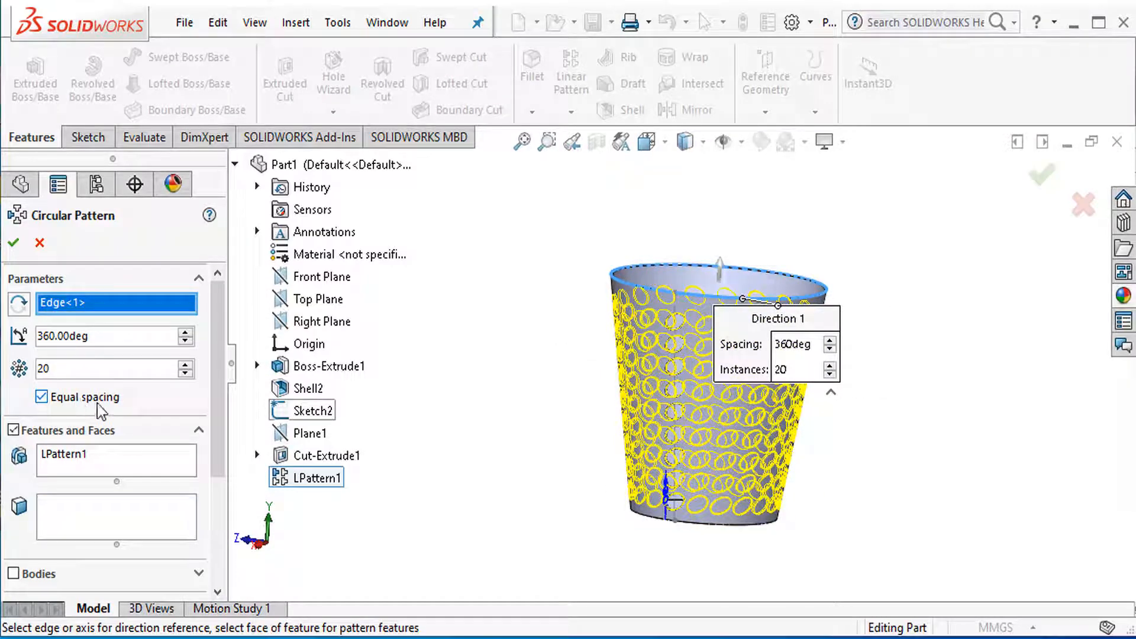
left_click(13, 243)
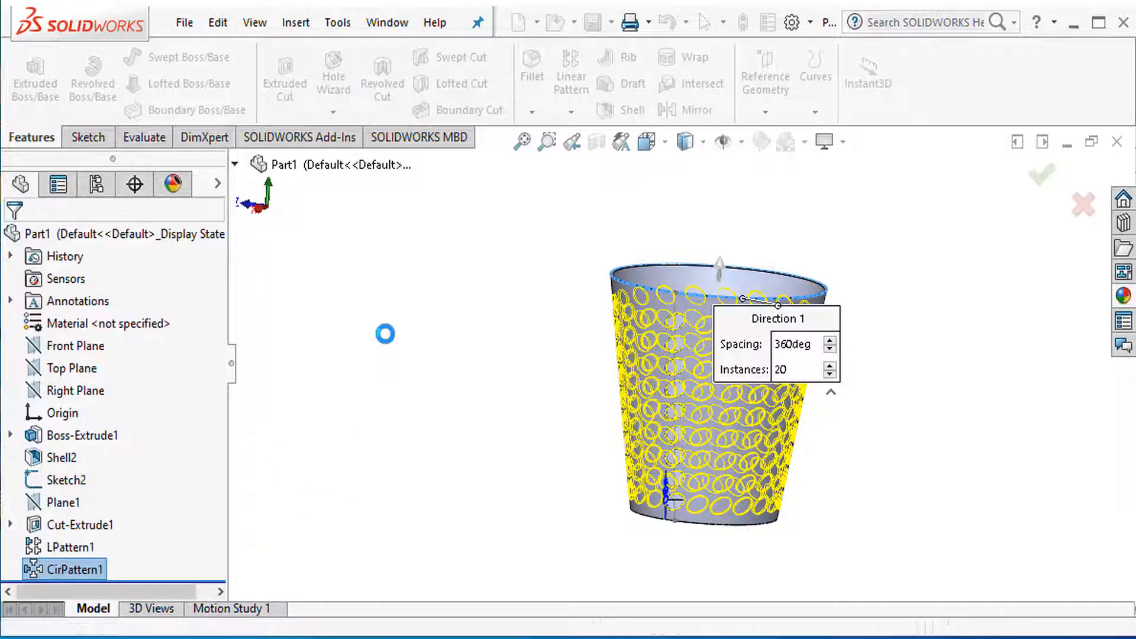
Hide Sketch2, the slanted centerline on the cup's side
left_click(421, 384)
middle_click_drag(460, 405, 487, 393)
scroll(687, 324, "down", 5)
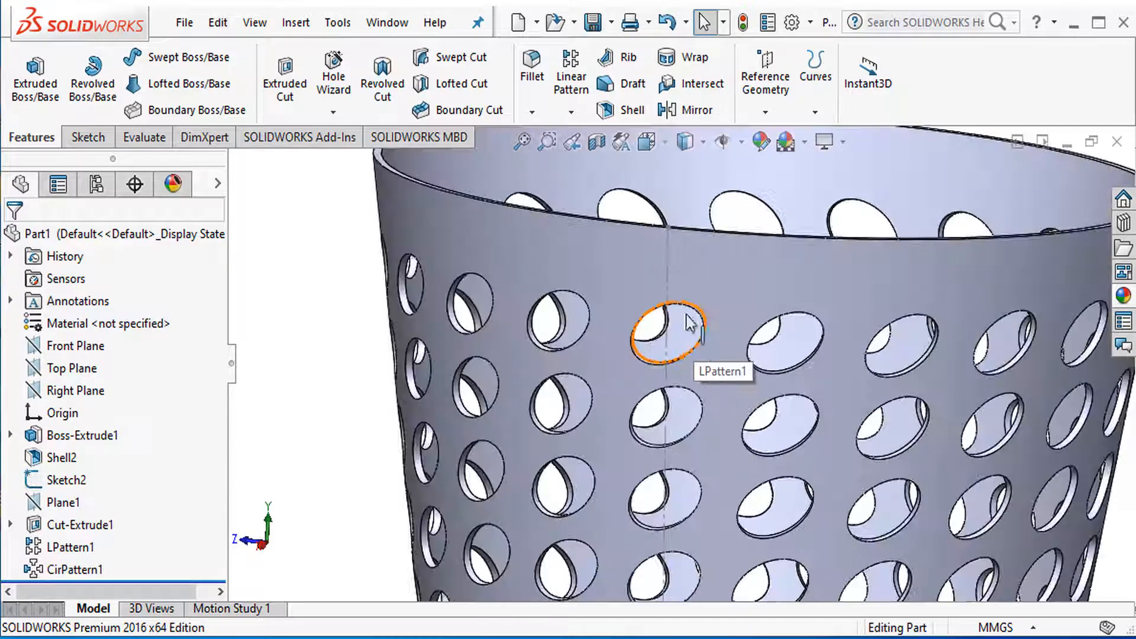
left_click(668, 286)
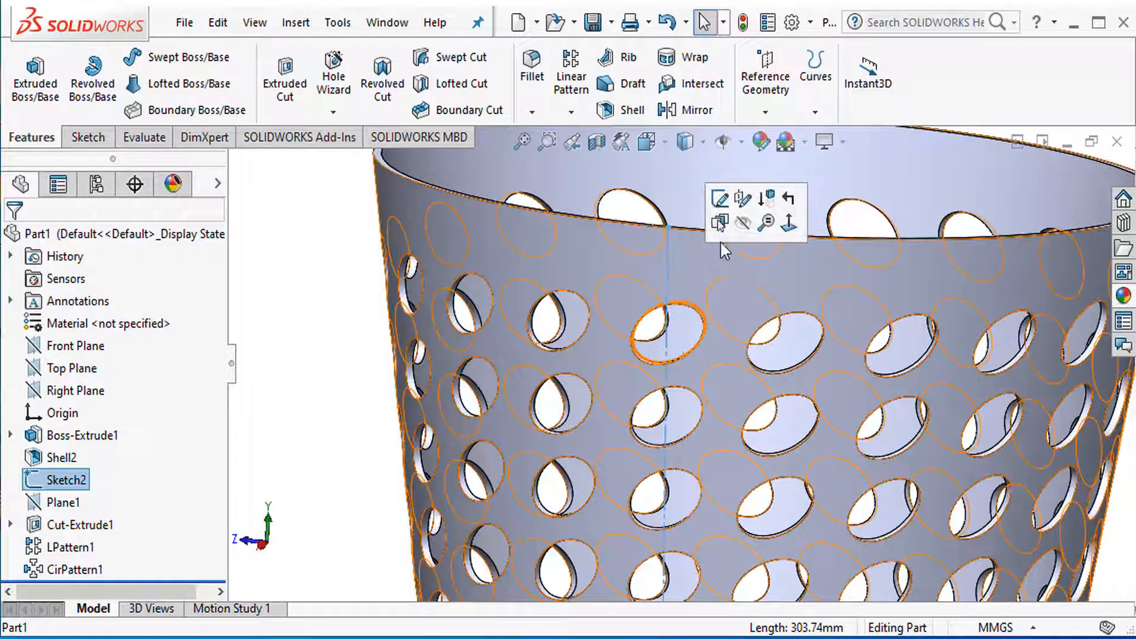
key("Escape")
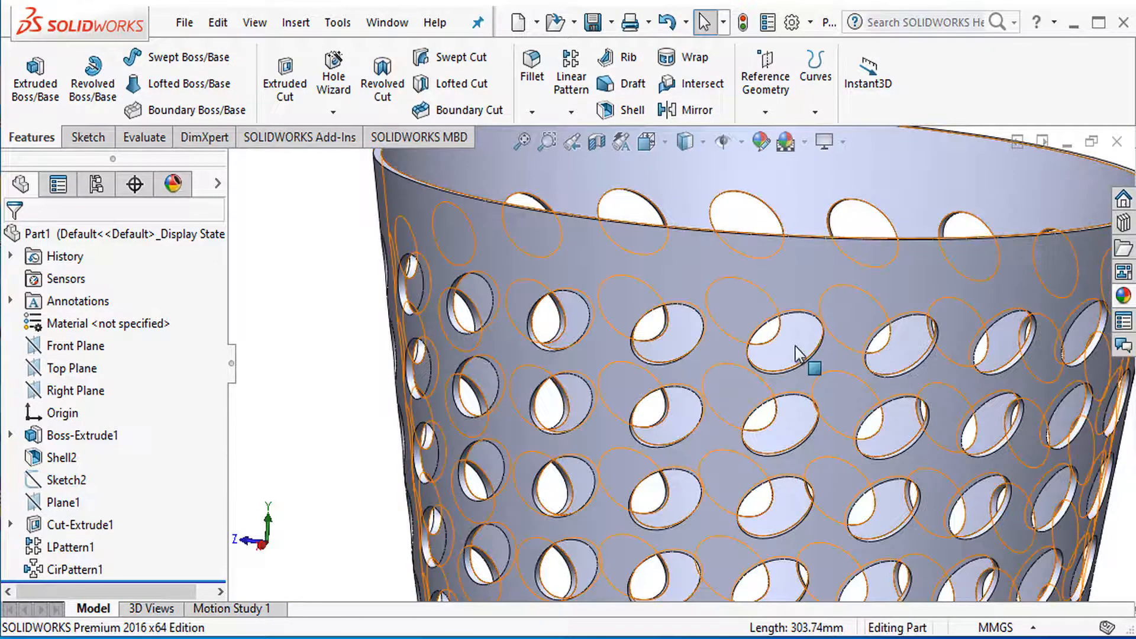
Start a fillet on the outer edge of one bottom-row elliptical hole and set its radius to 1 mm
scroll(817, 385, "up", 6)
middle_click_drag(847, 482, 711, 459)
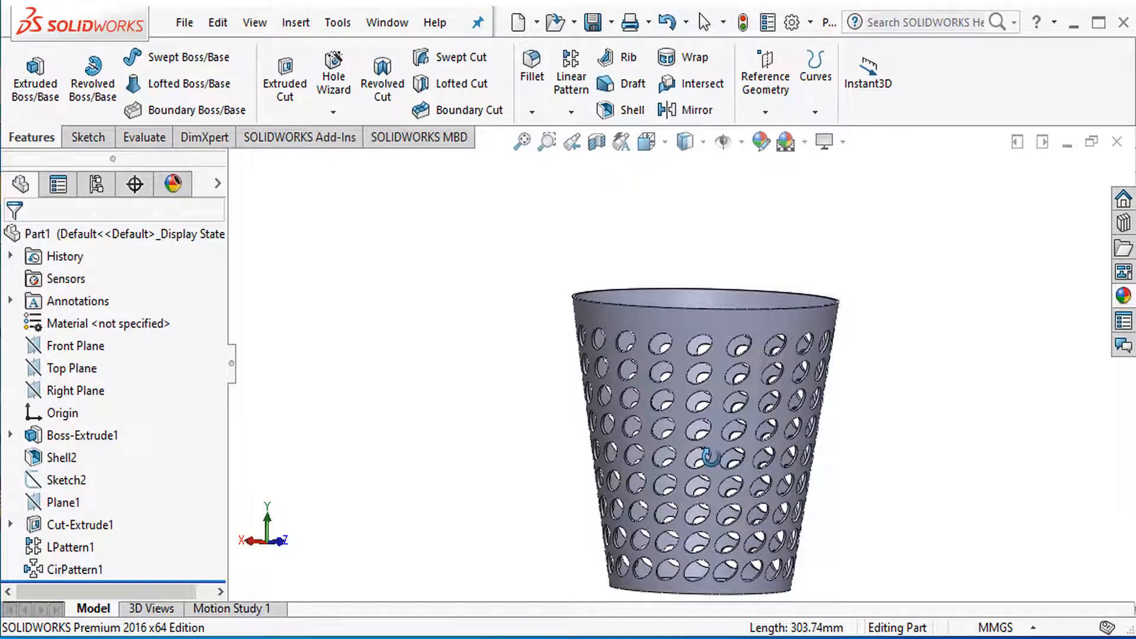
scroll(718, 555, "down", 3)
scroll(718, 555, "down", 5)
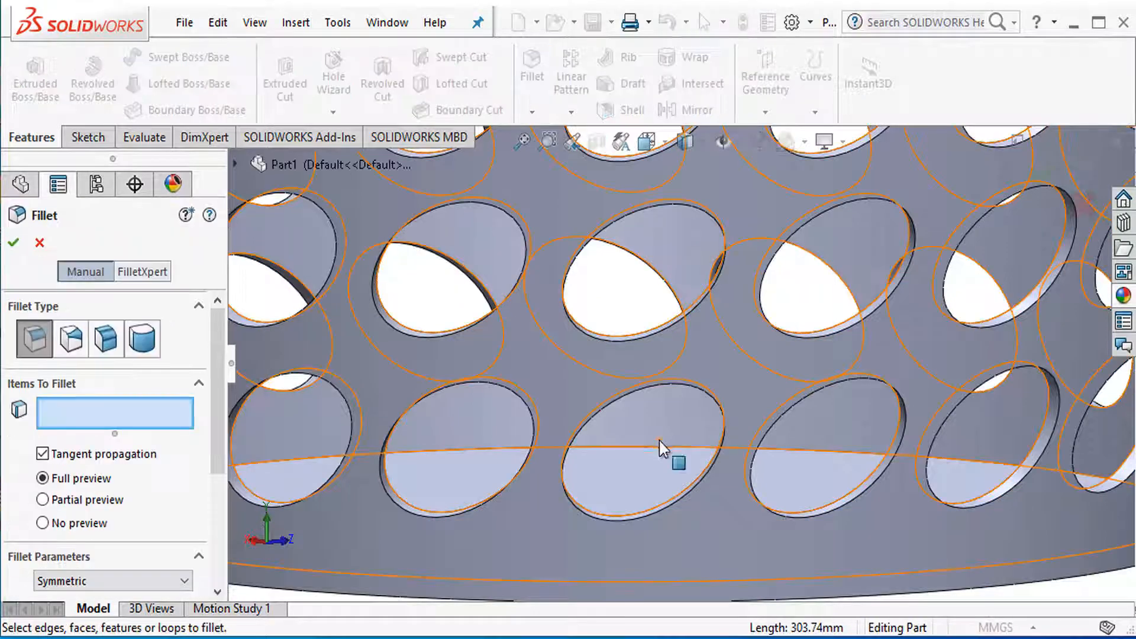
middle_click_drag(659, 441, 631, 441)
scroll(636, 474, "up", 5)
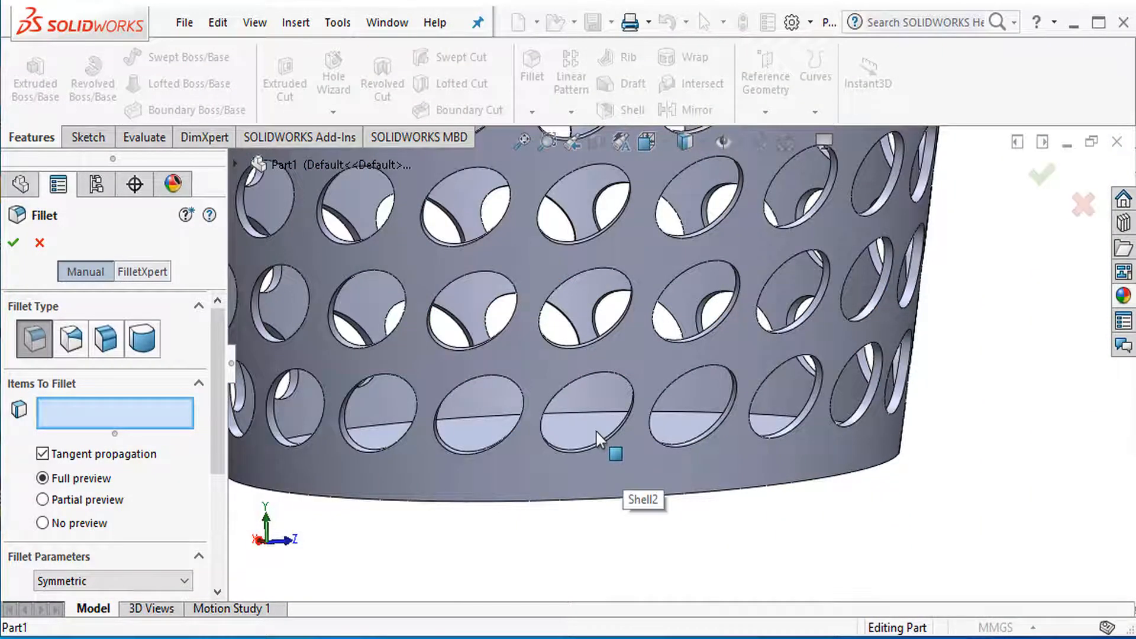
scroll(592, 471, "down", 3)
scroll(474, 569, "down", 5)
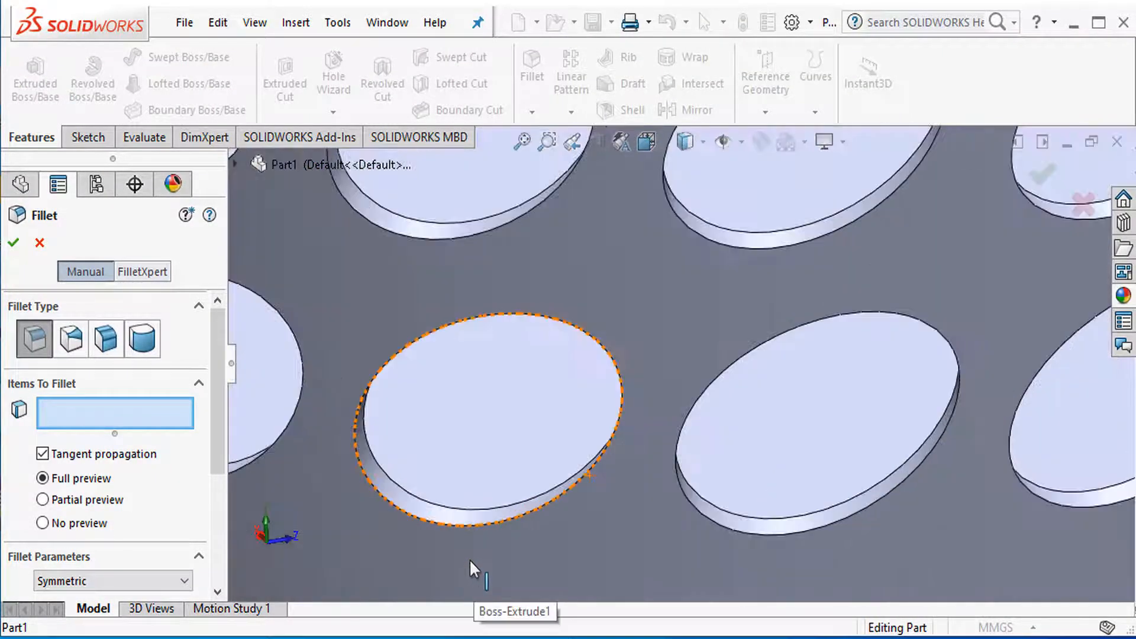
left_click(440, 523)
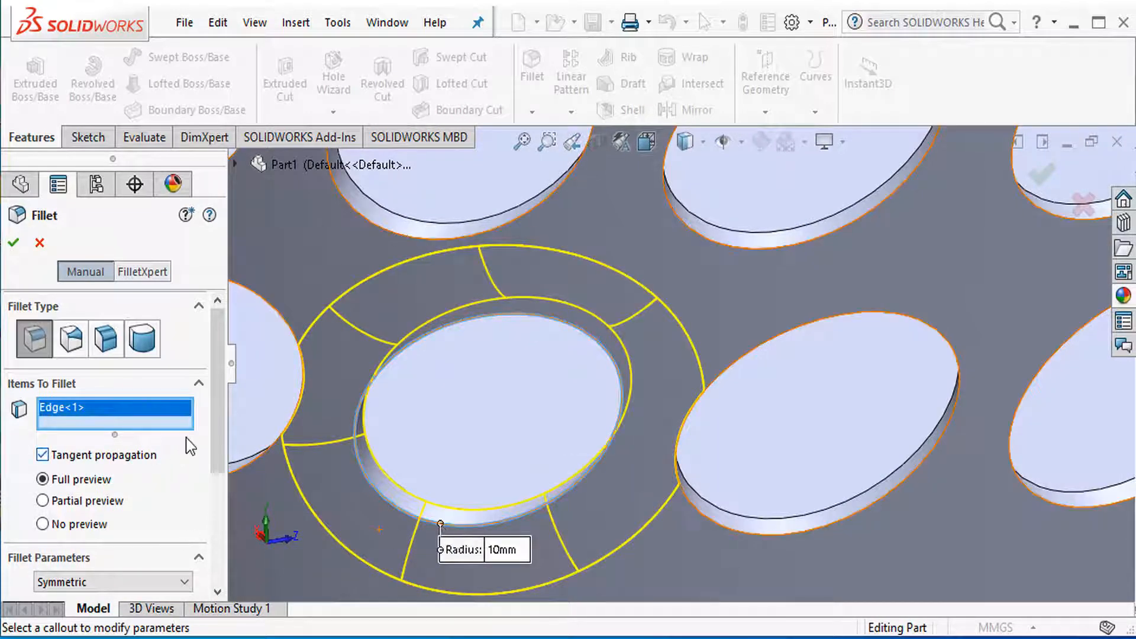
scroll(213, 414, "down", 3)
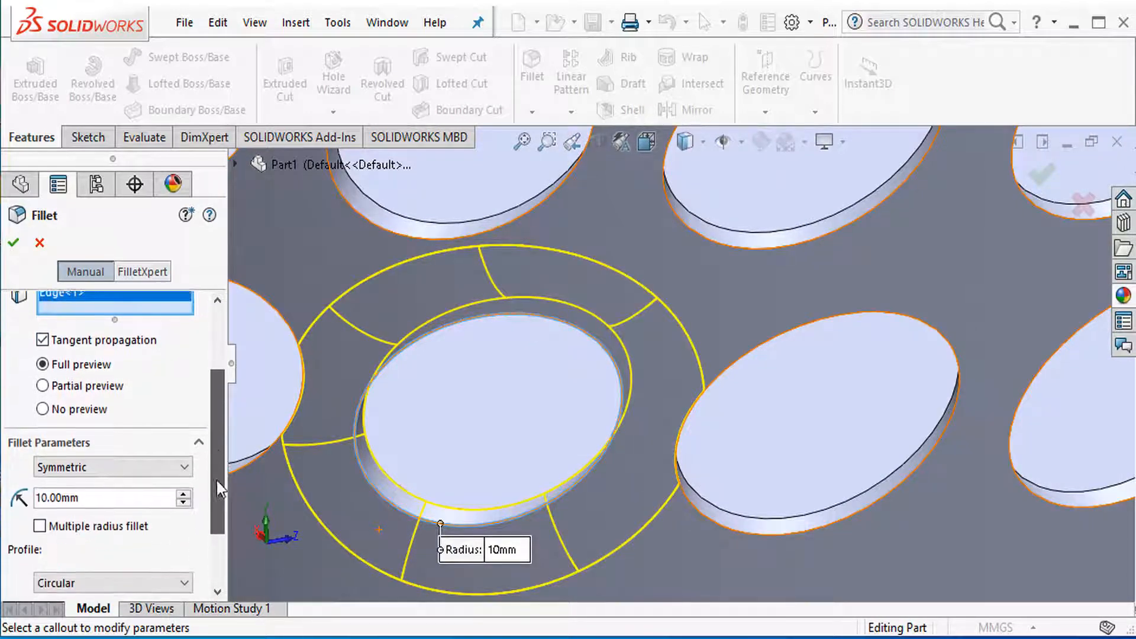
double_click(91, 489)
type("1")
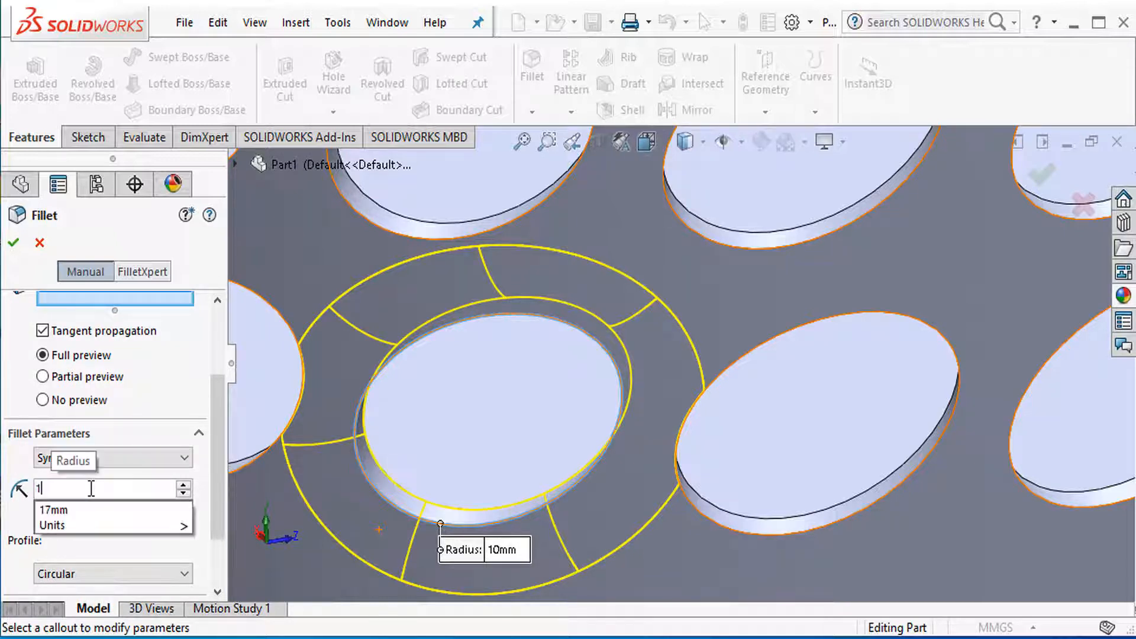
key("Return")
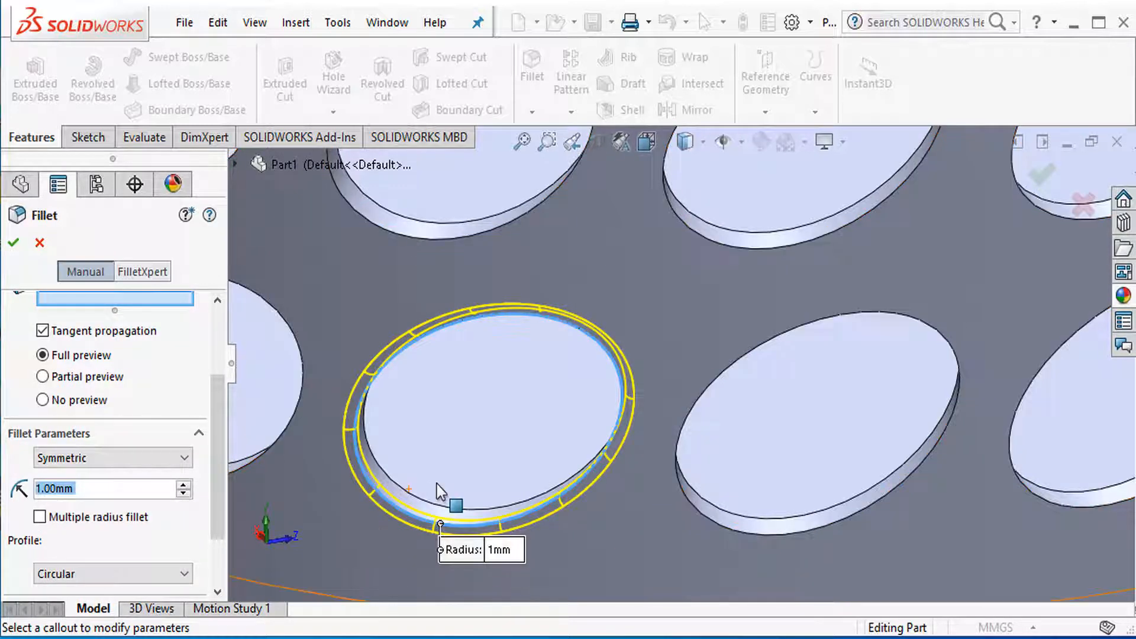
Add the same hole's inner edge and all internal-loop edges of the inner wall to the selection, and complete the 1 mm fillet
left_click(415, 497)
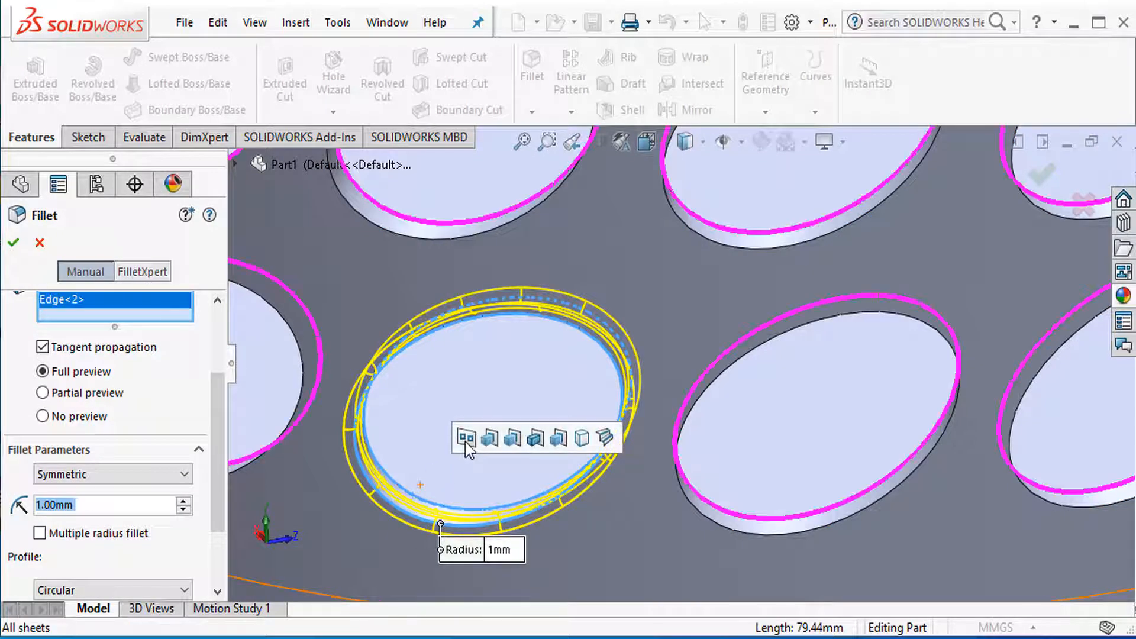
left_click(466, 439)
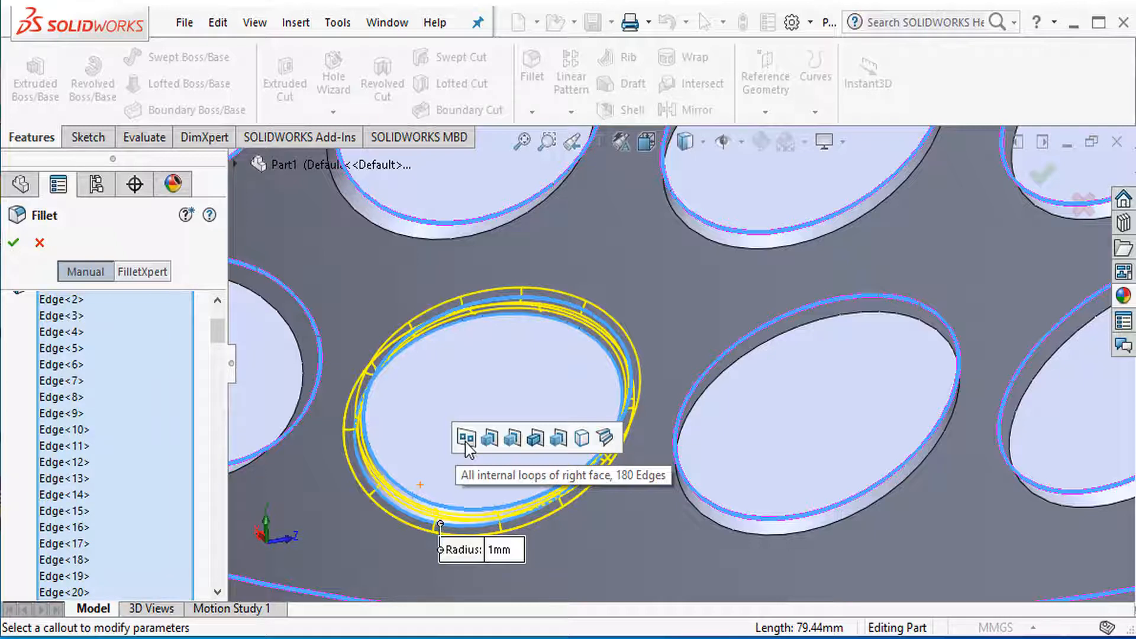
left_click(490, 438)
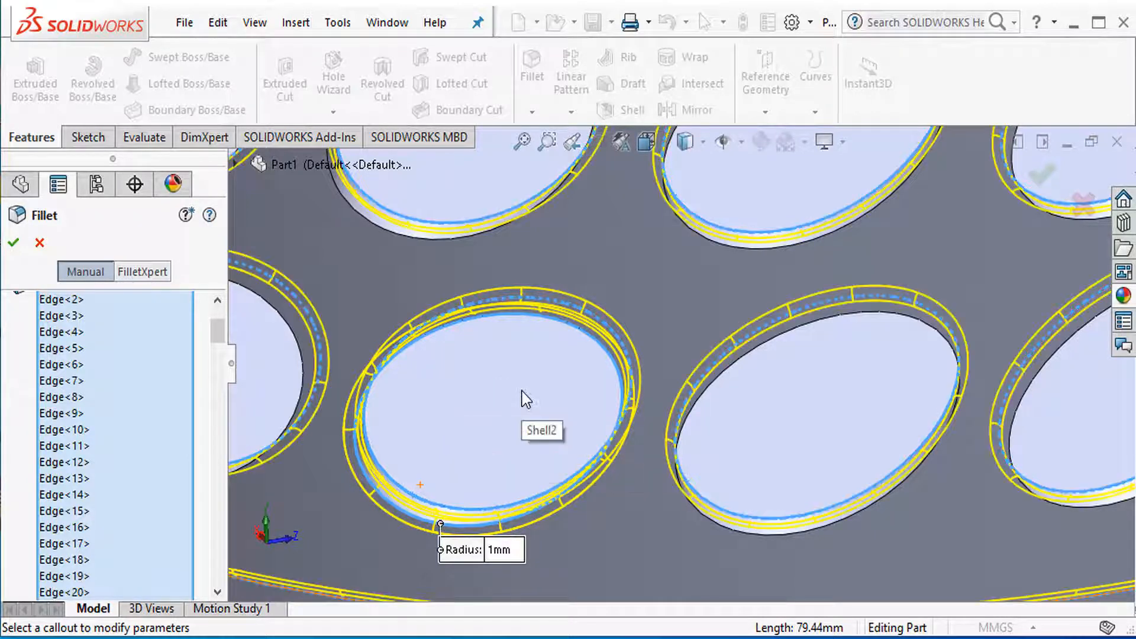
scroll(730, 449, "up", 10)
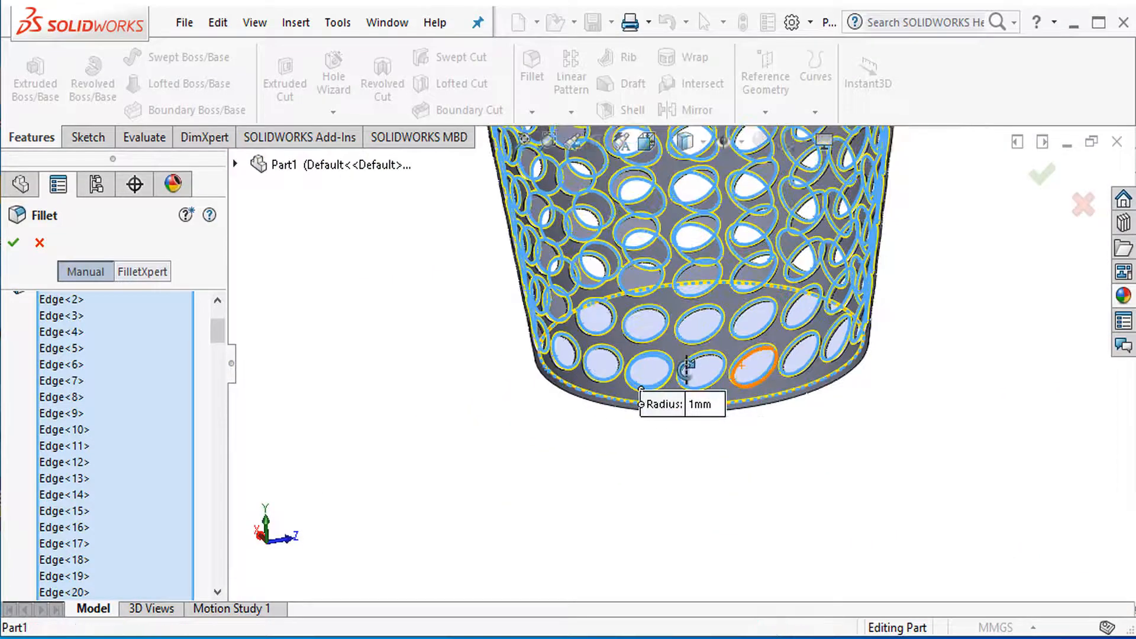
middle_click_drag(681, 364, 773, 460)
scroll(781, 450, "up", 5)
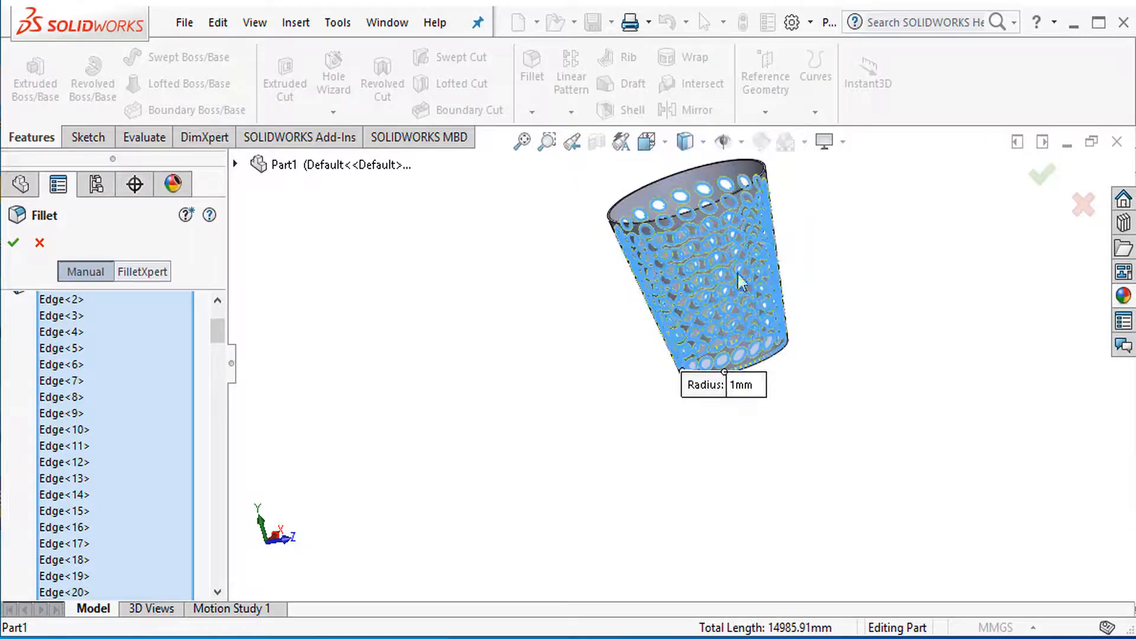
scroll(718, 254, "down", 8)
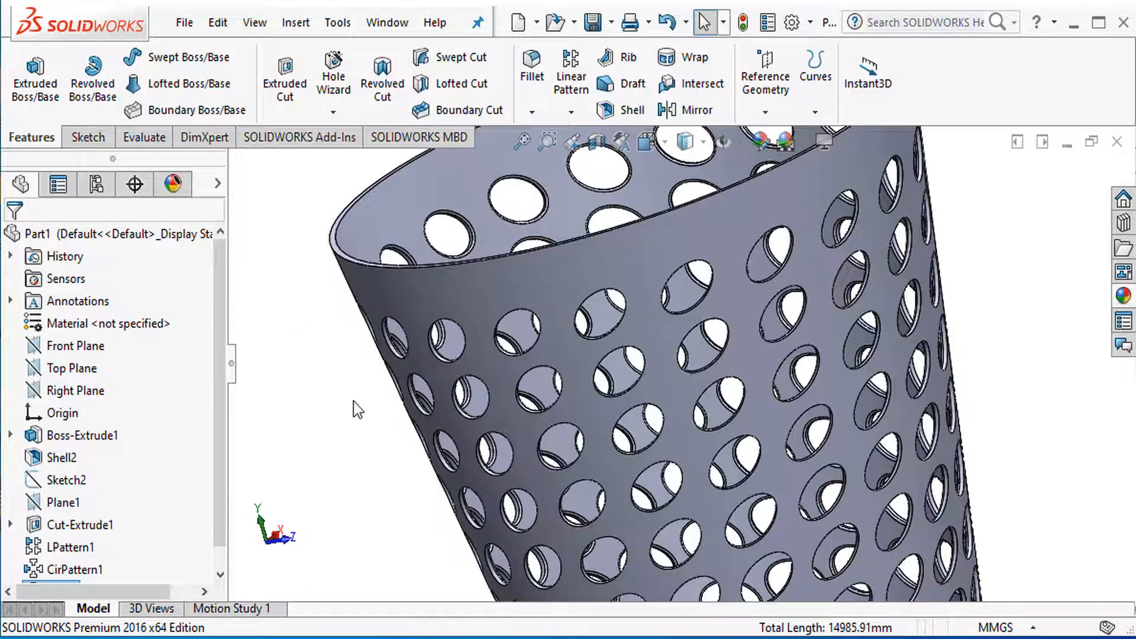
Fillet the outer circular edge of the basket's base with a 3 mm radius
scroll(618, 473, "down", 10)
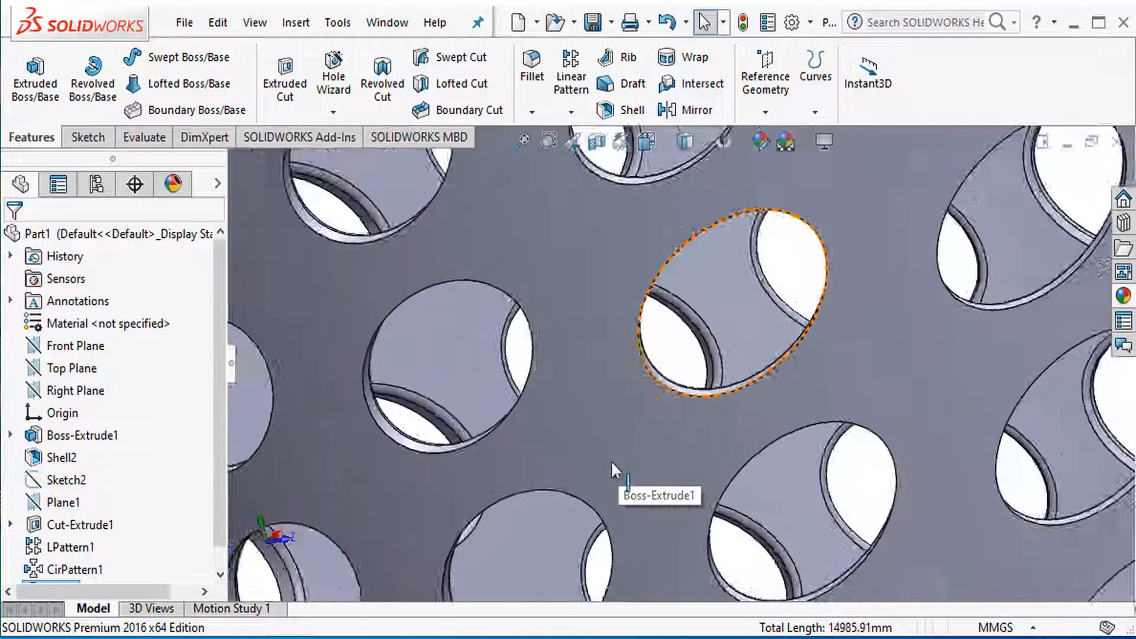
scroll(496, 448, "up", 10)
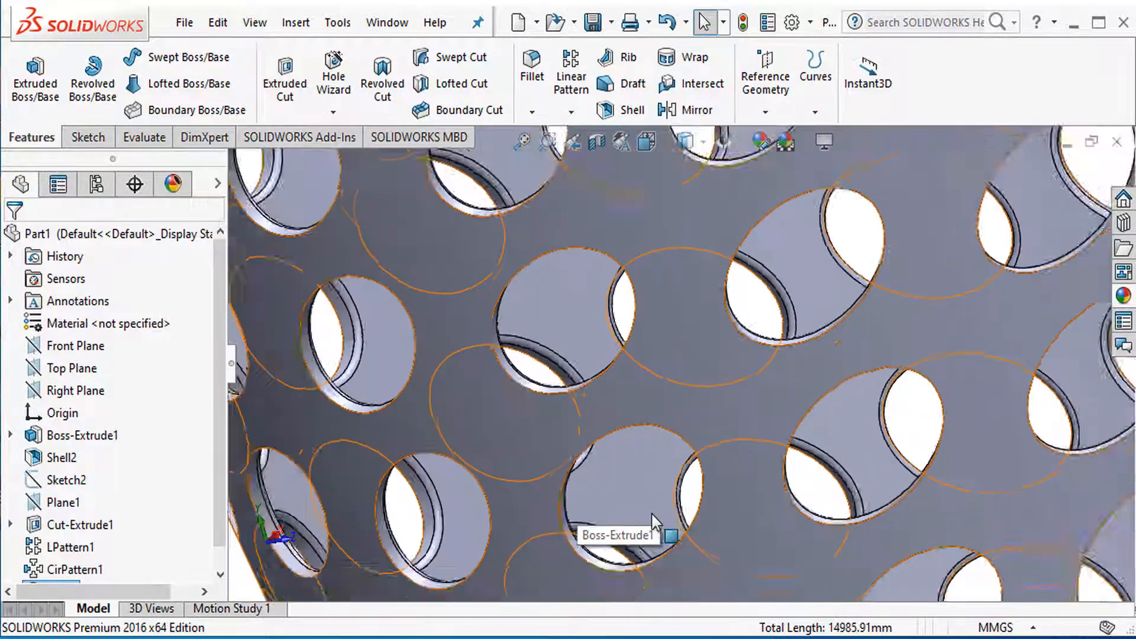
scroll(666, 521, "up", 10)
scroll(578, 355, "down", 10)
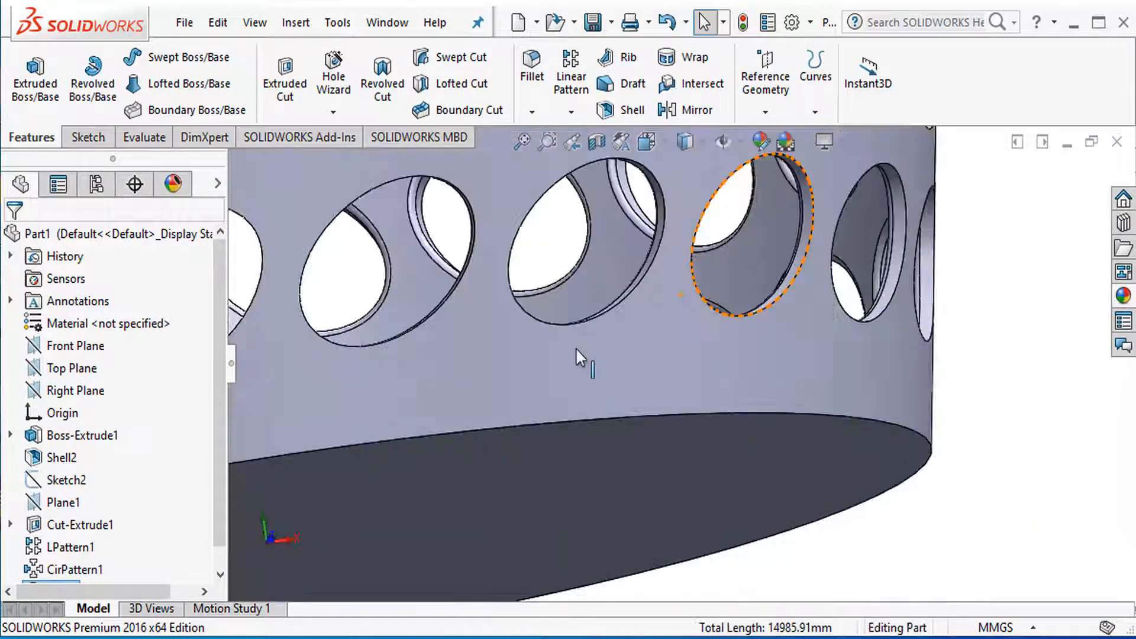
left_click(532, 76)
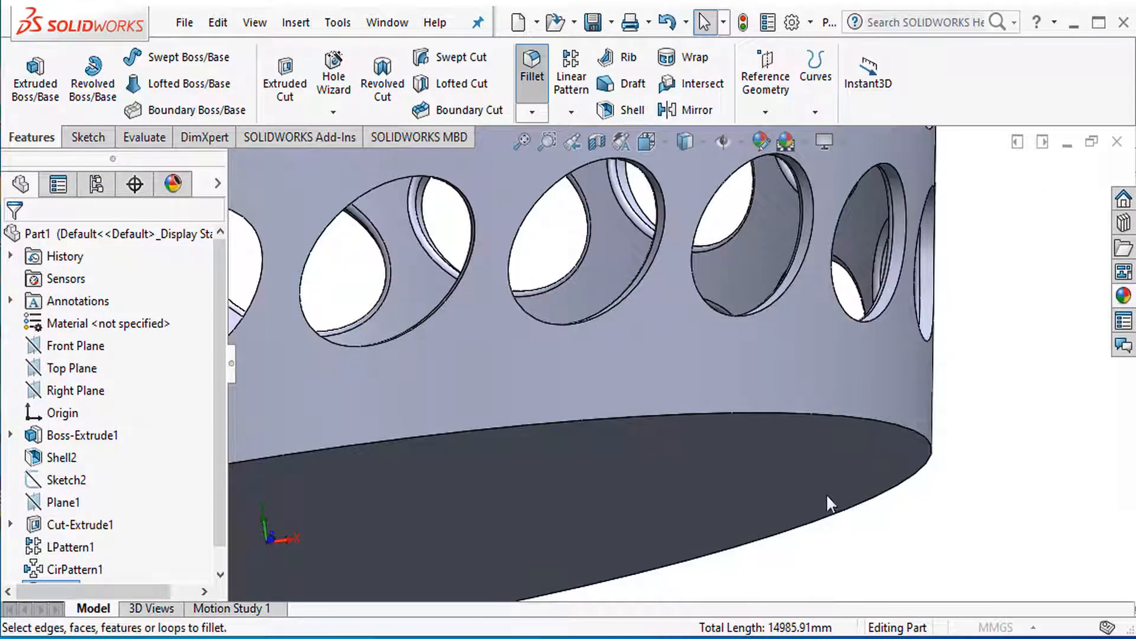
left_click(833, 416)
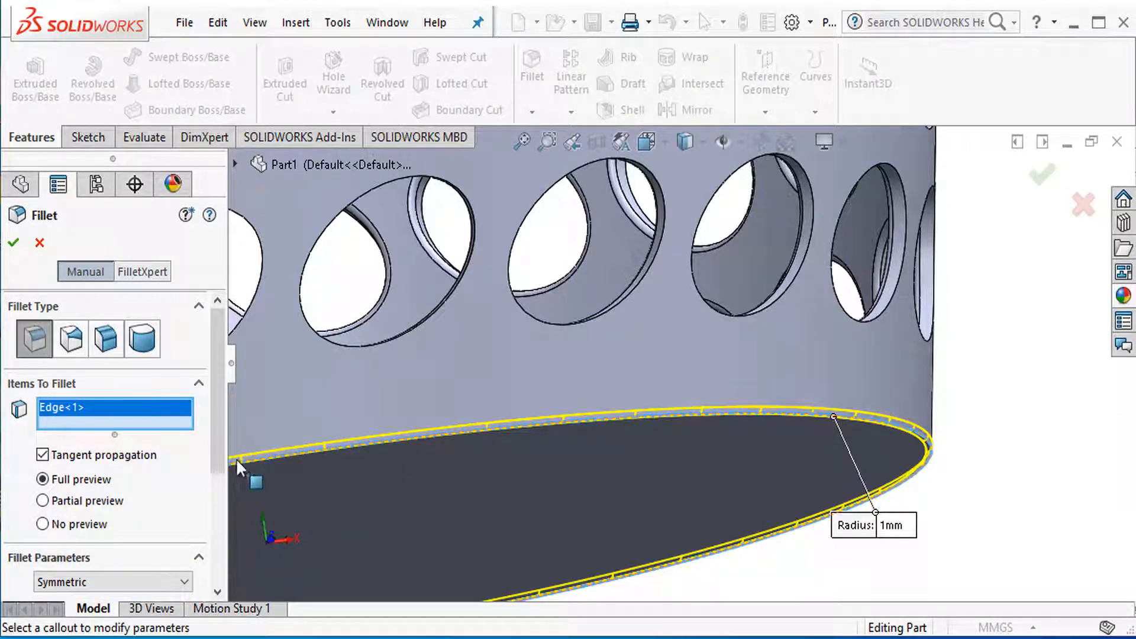
scroll(219, 442, "down", 3)
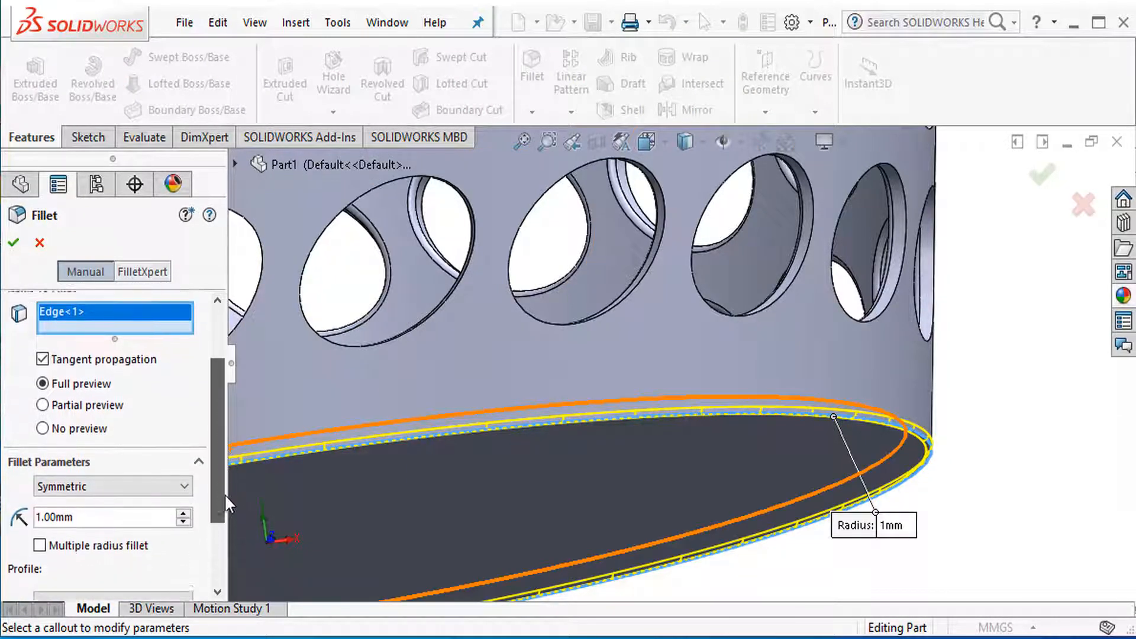
left_click(122, 512)
type("3")
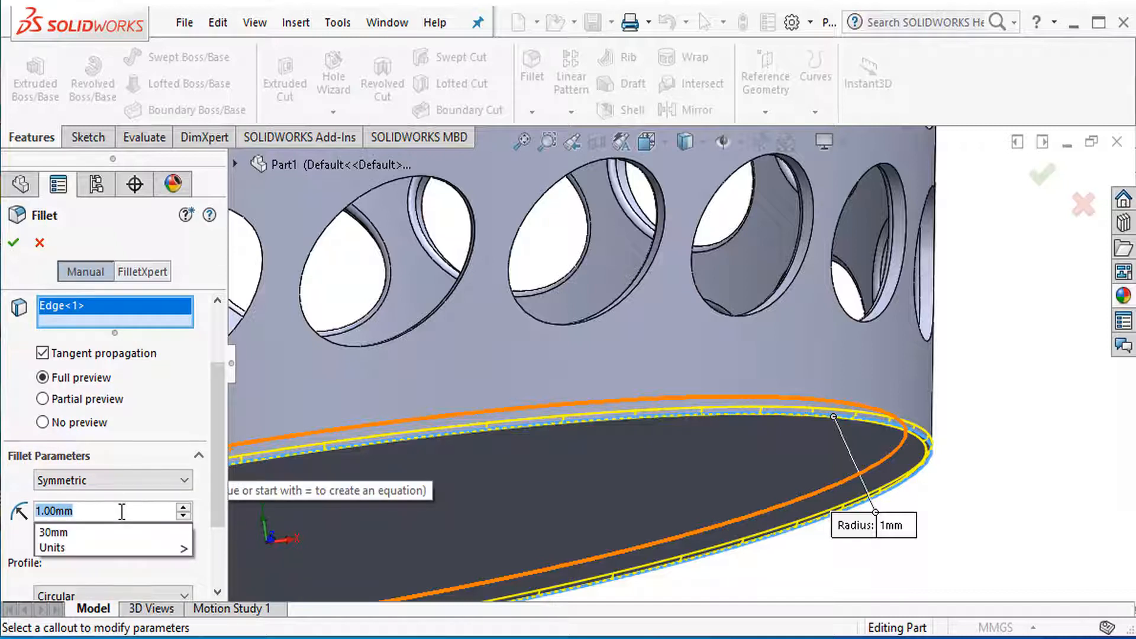
key("Return")
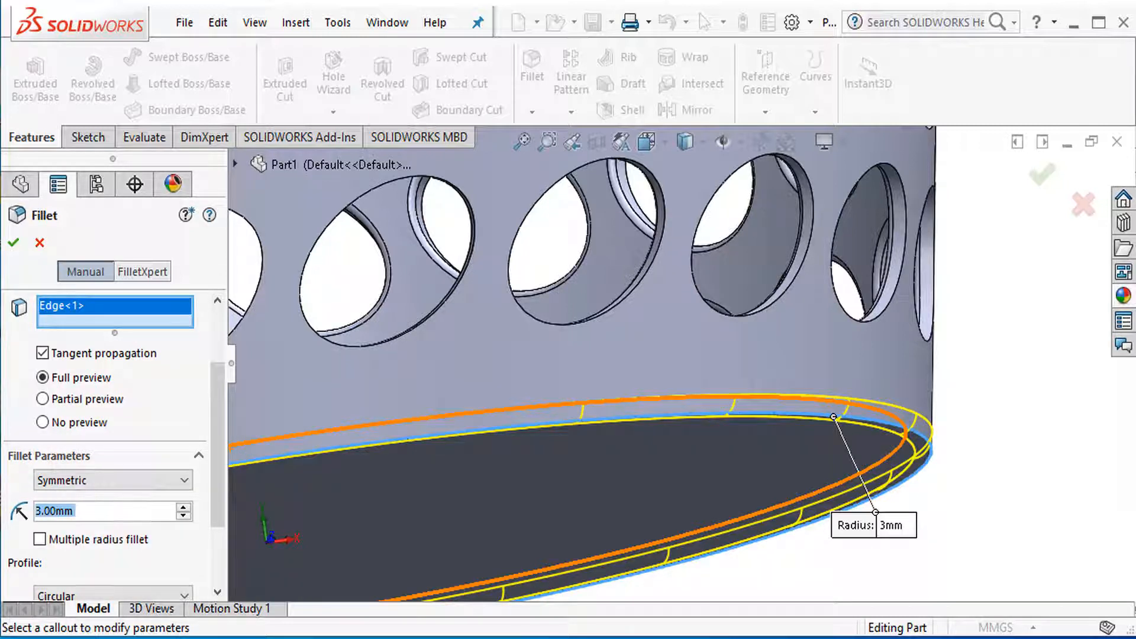
left_click(13, 244)
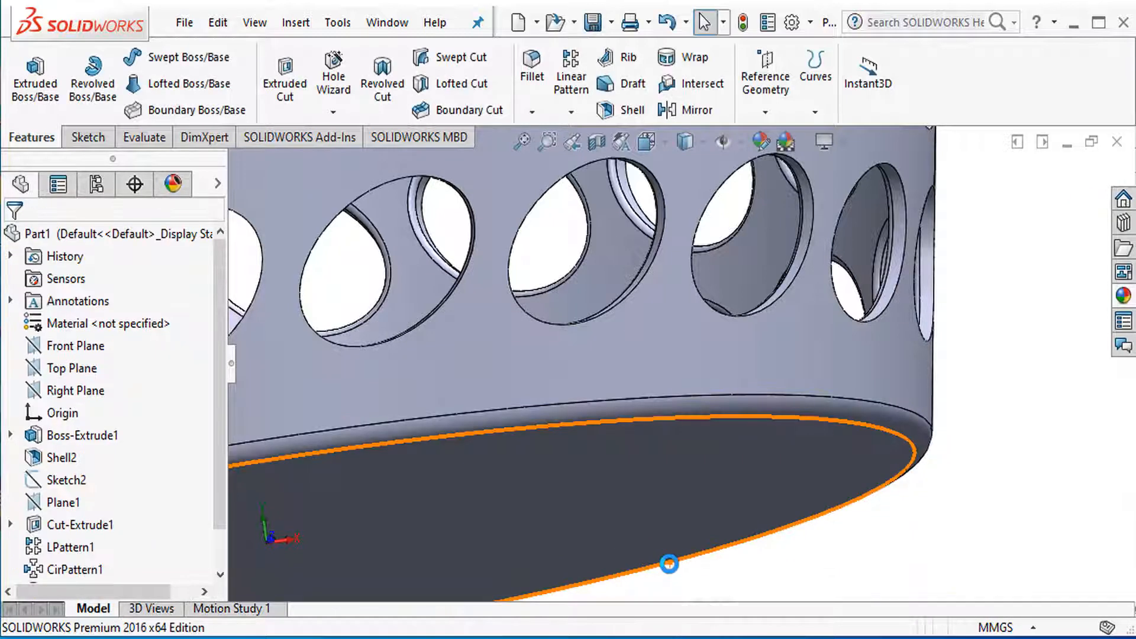
Examine the basket's filleted base, its outer hole pattern and the hole edges on the inner wall
scroll(897, 544, "up", 8)
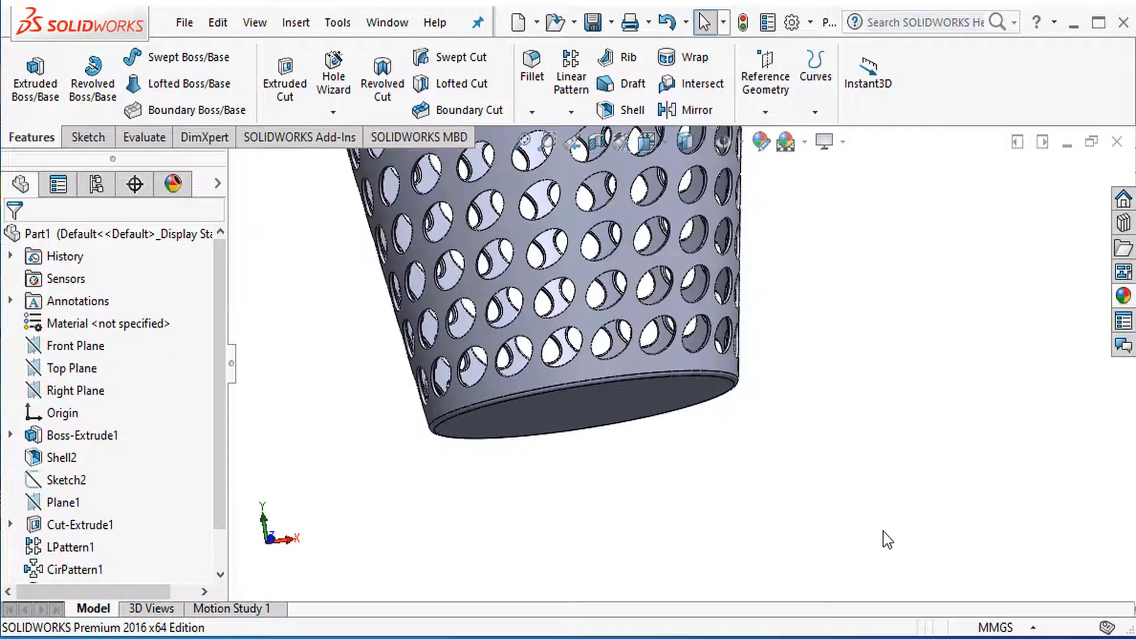
middle_click_drag(883, 533, 858, 528)
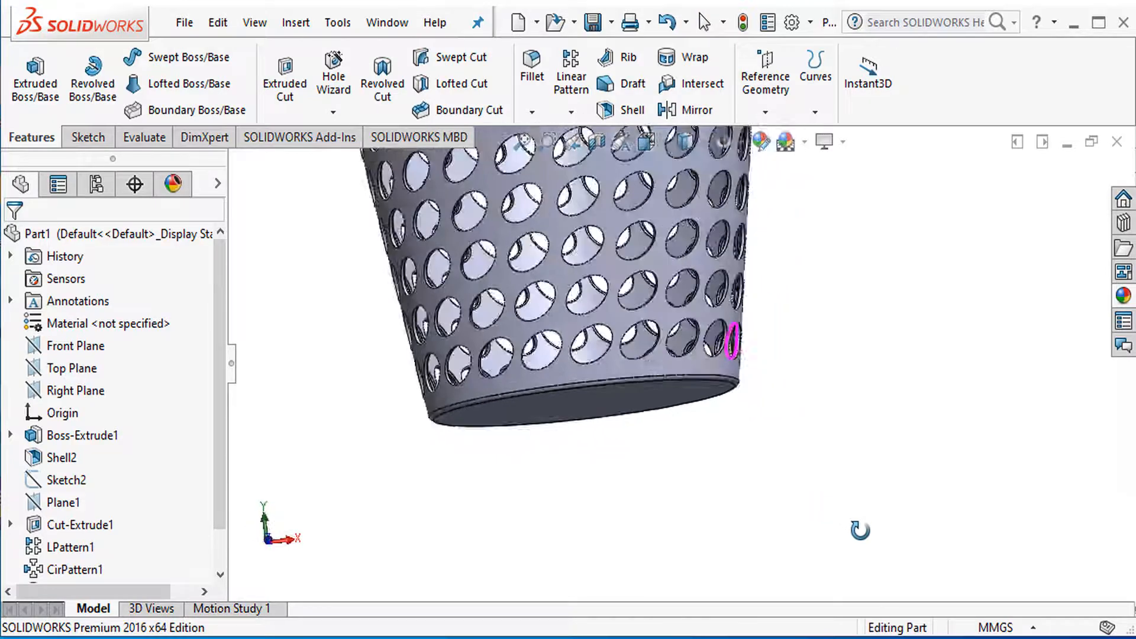
scroll(849, 534, "up", 5)
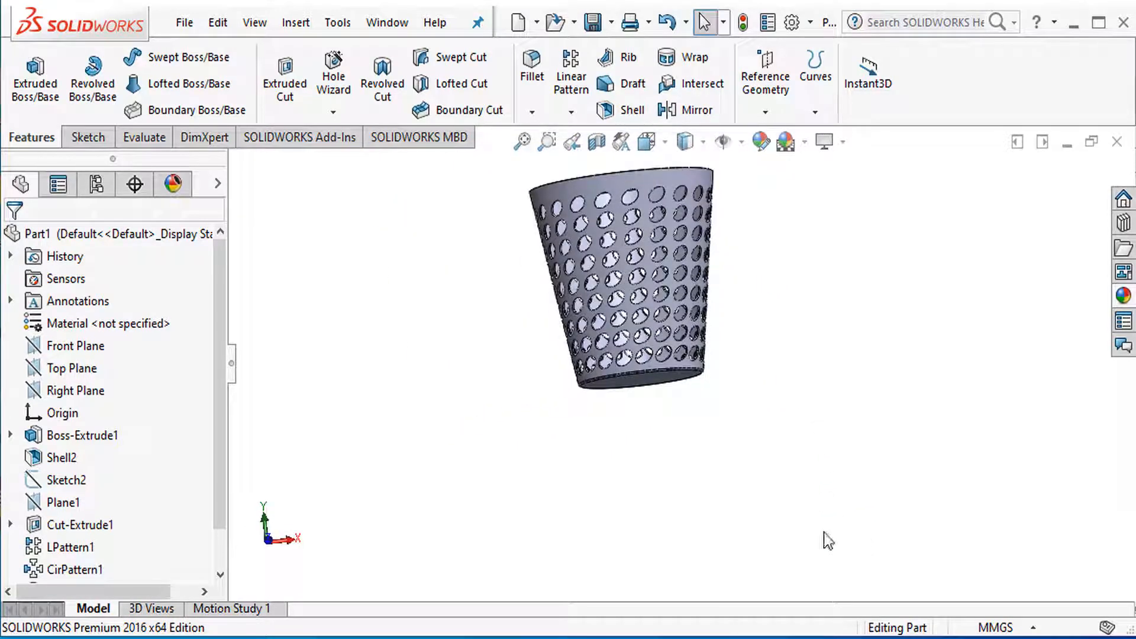
scroll(733, 257, "up", 2)
scroll(720, 272, "down", 5)
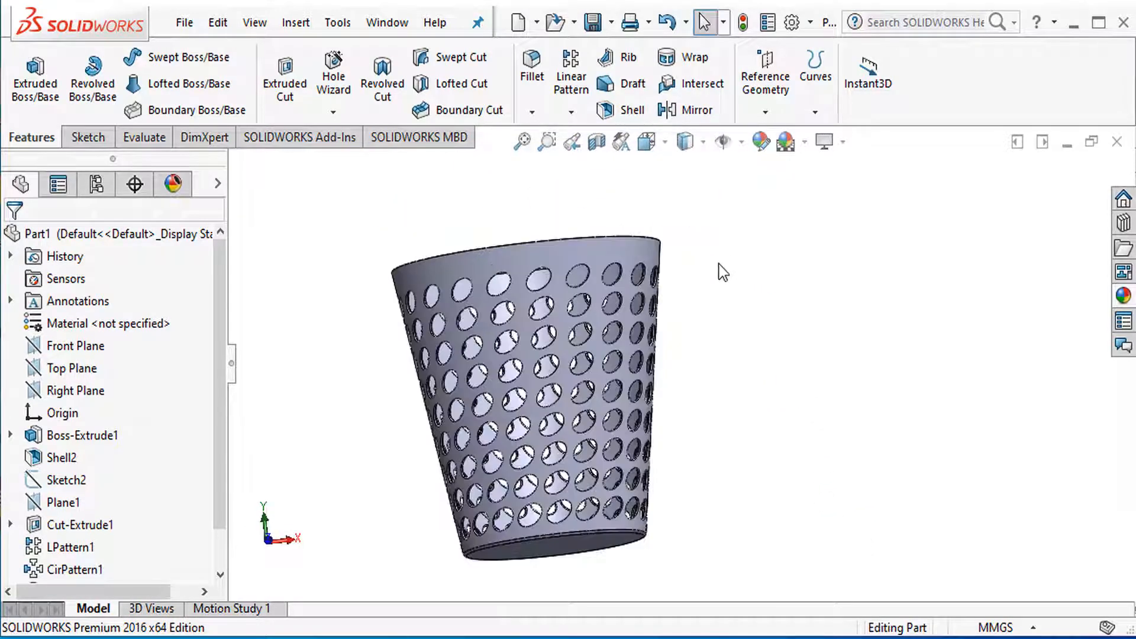
middle_click_drag(675, 312, 616, 354)
scroll(616, 353, "down", 10)
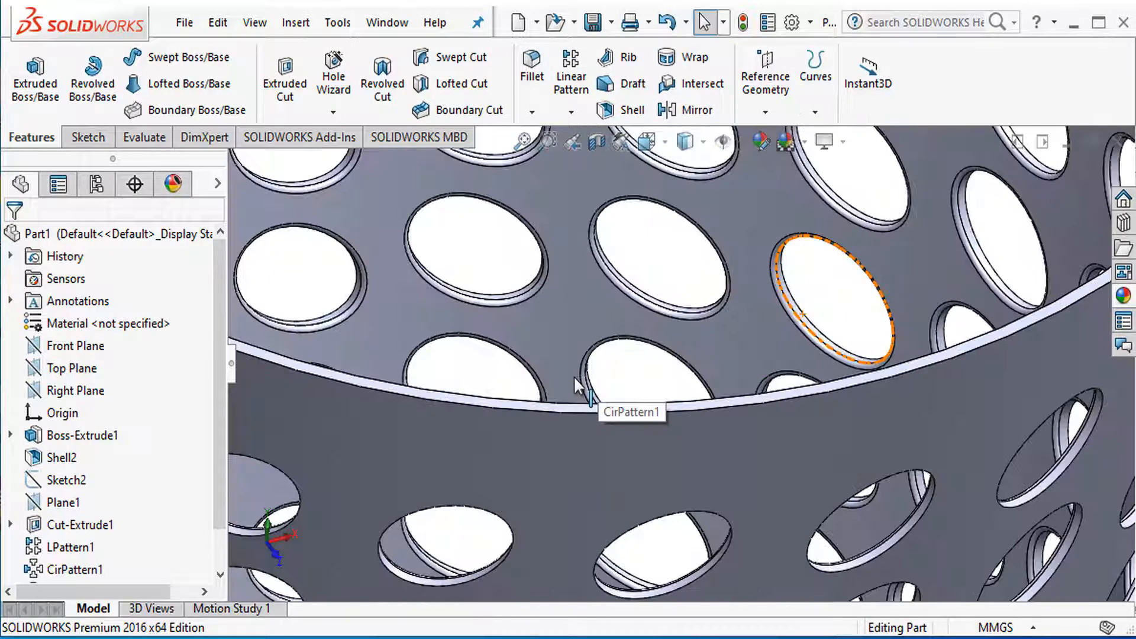
scroll(573, 358, "up", 5)
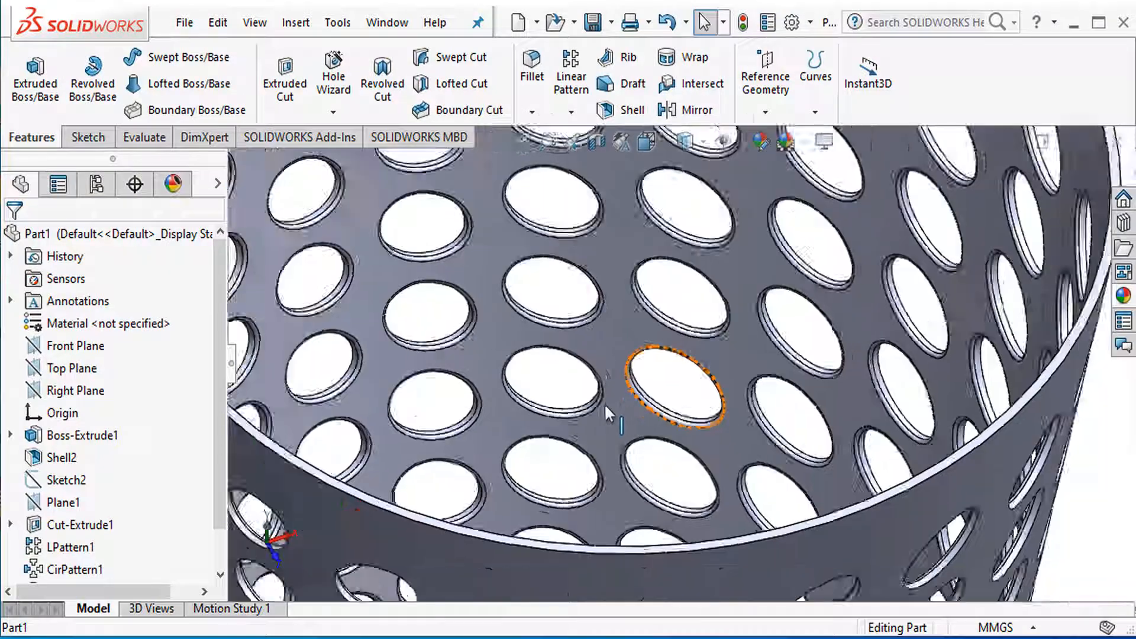
Start a sketch on the basket's flat top rim face and view it normal to the sketch plane
scroll(610, 444, "down", 2)
scroll(616, 462, "down", 6)
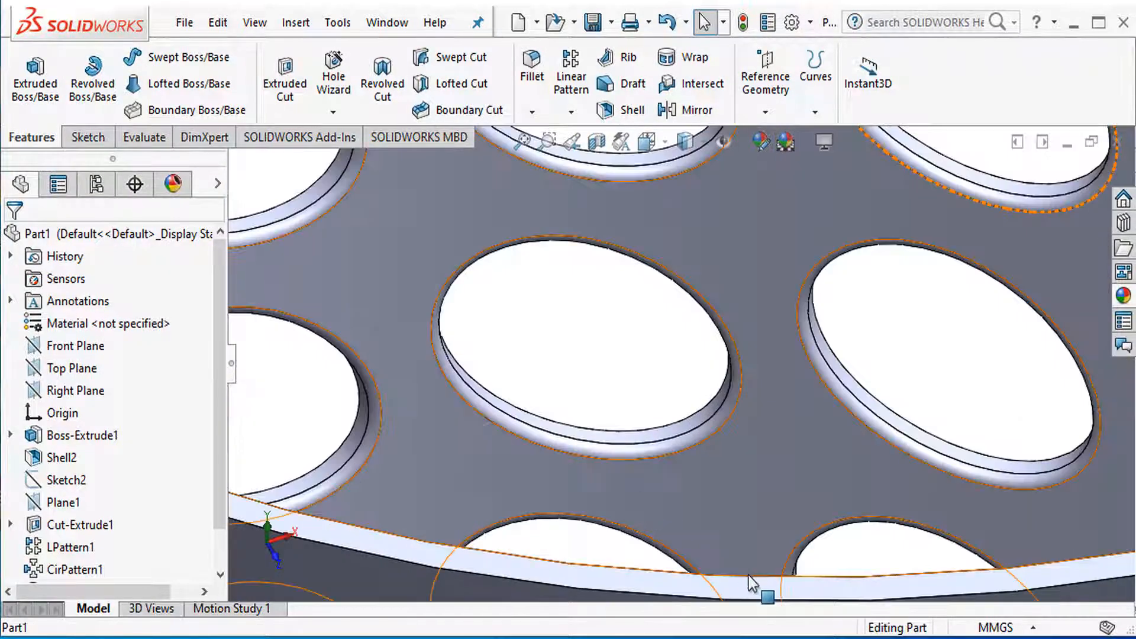
left_click(759, 592)
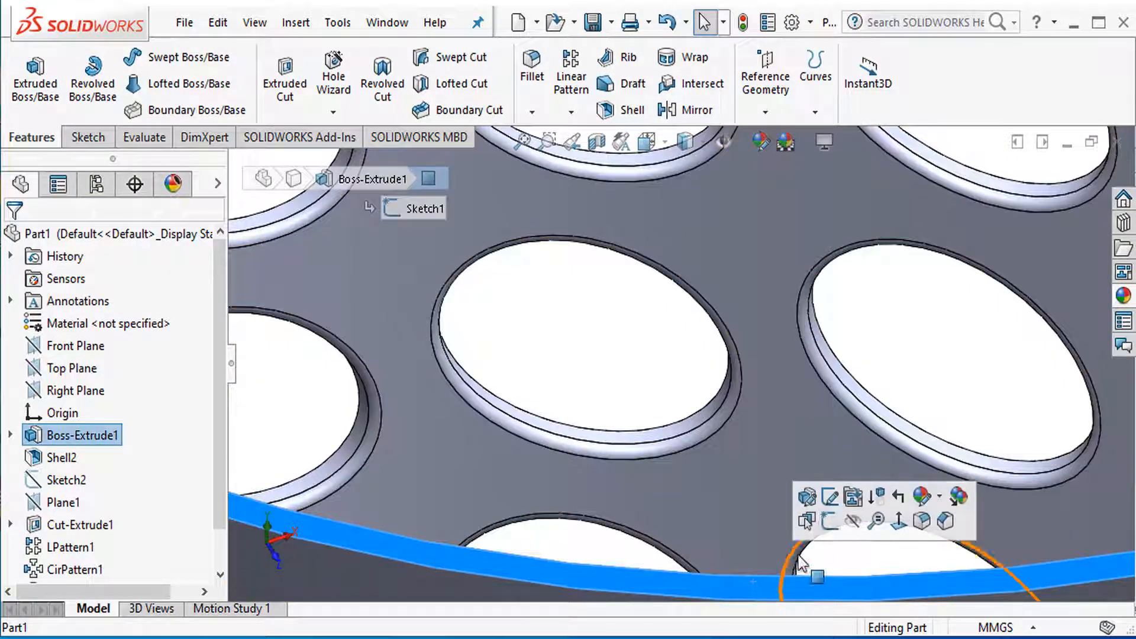
left_click(830, 523)
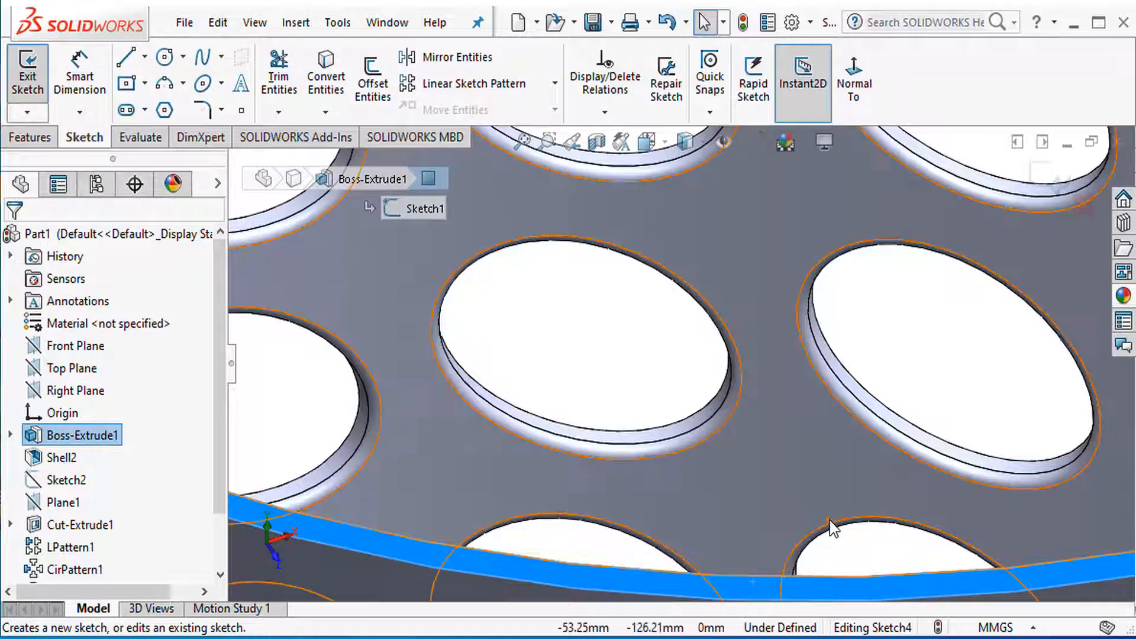
left_click(855, 89)
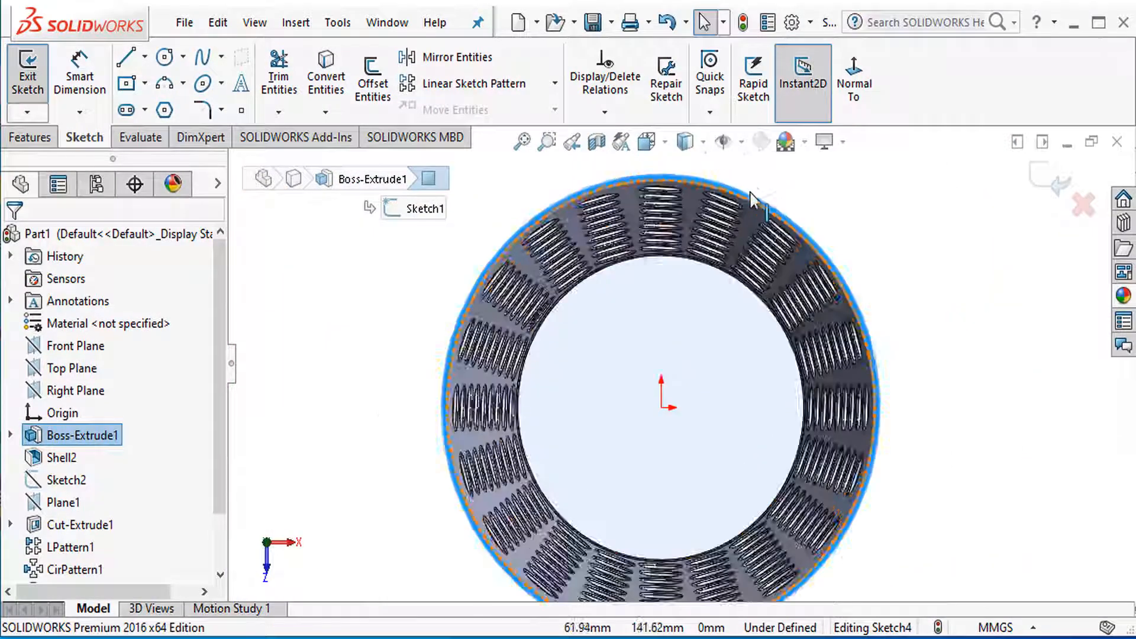
Convert the rim's inner circular edge into the sketch and offset that circle outward by 10 mm
scroll(616, 208, "down", 5)
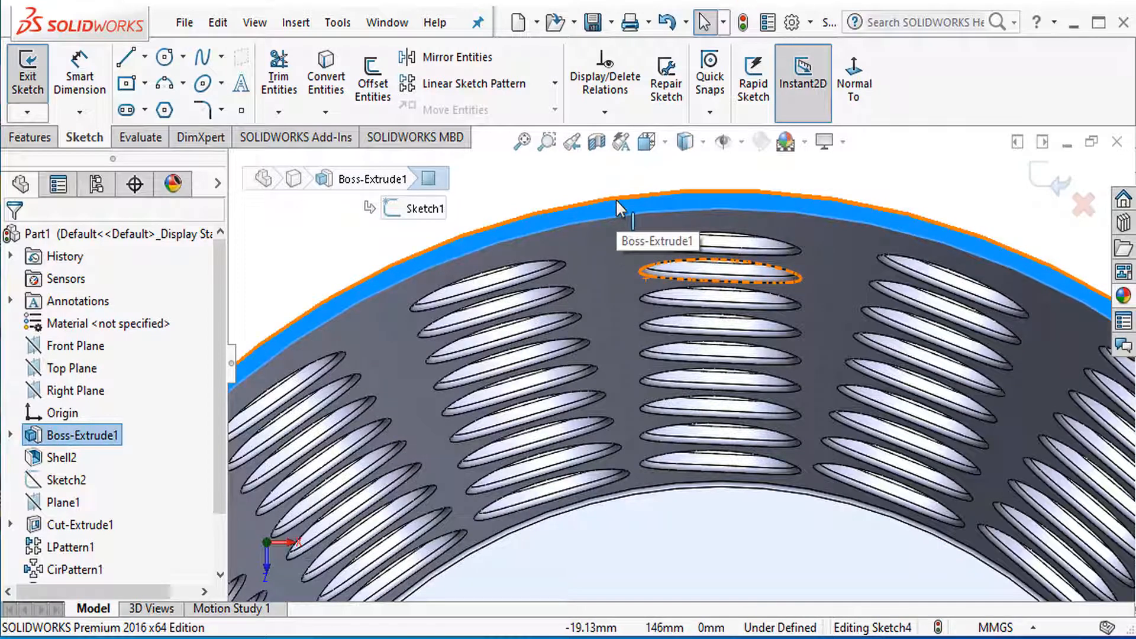
left_click(625, 215)
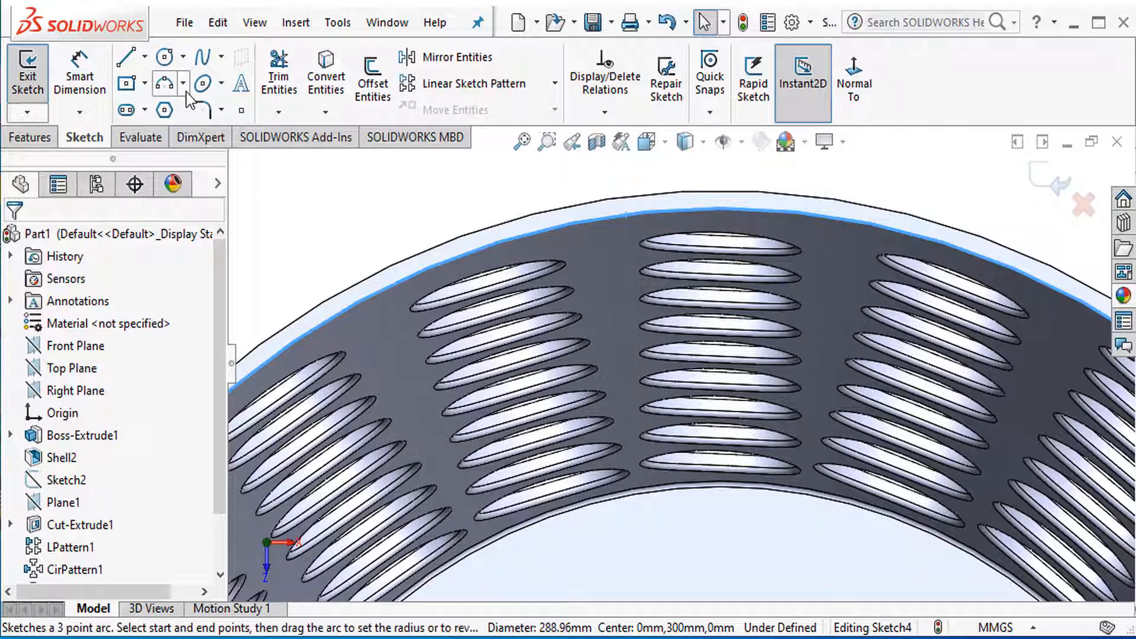
left_click(329, 80)
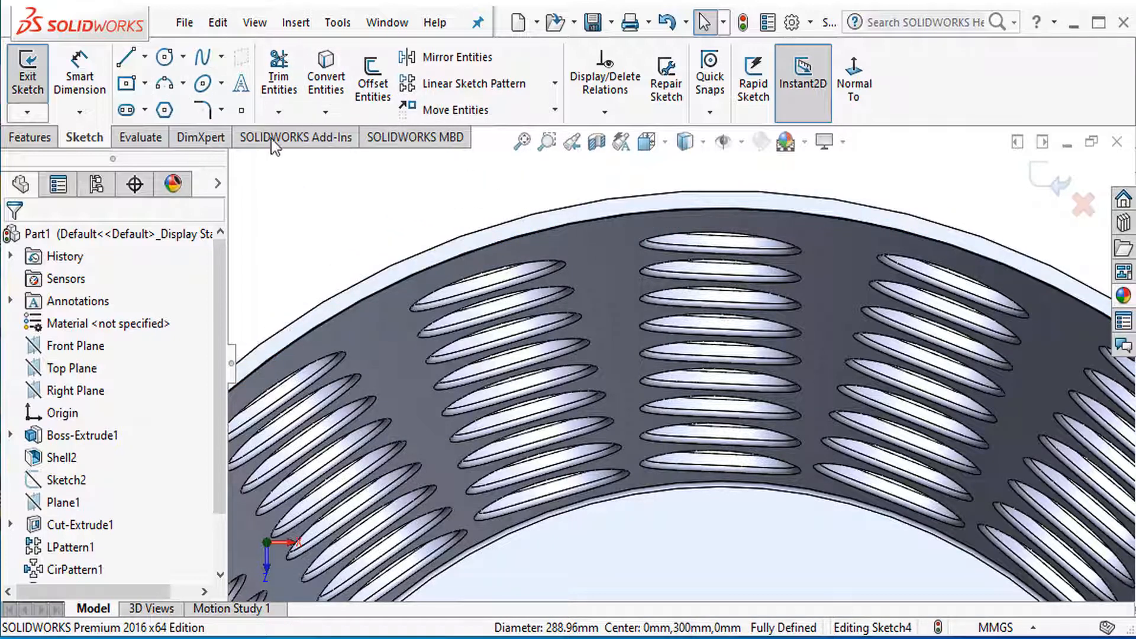
left_click(373, 98)
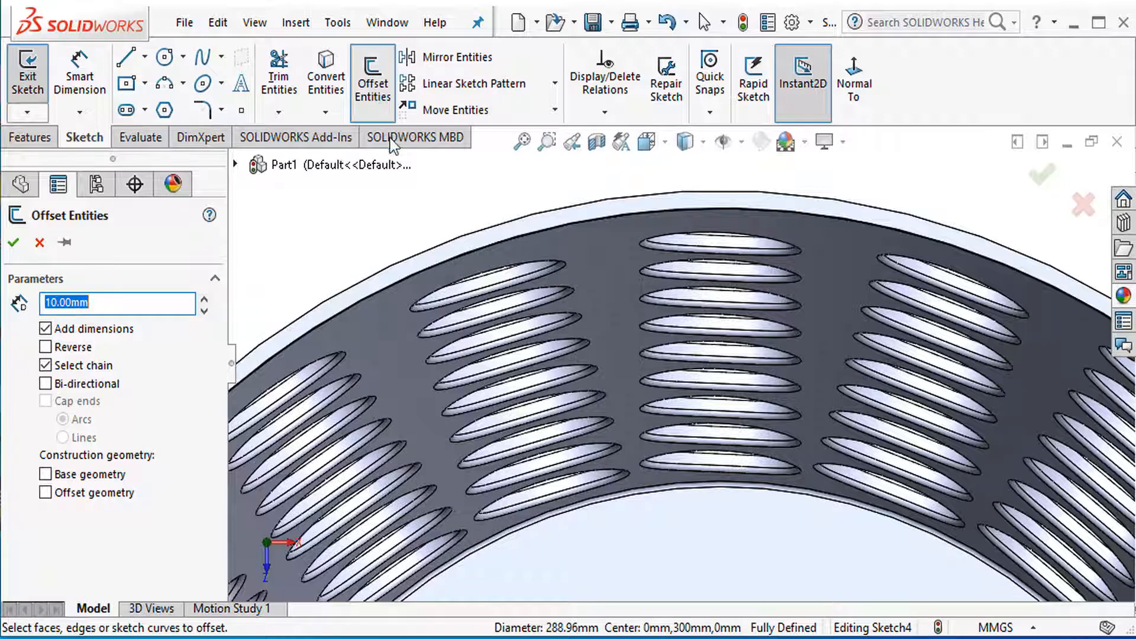
left_click(581, 220)
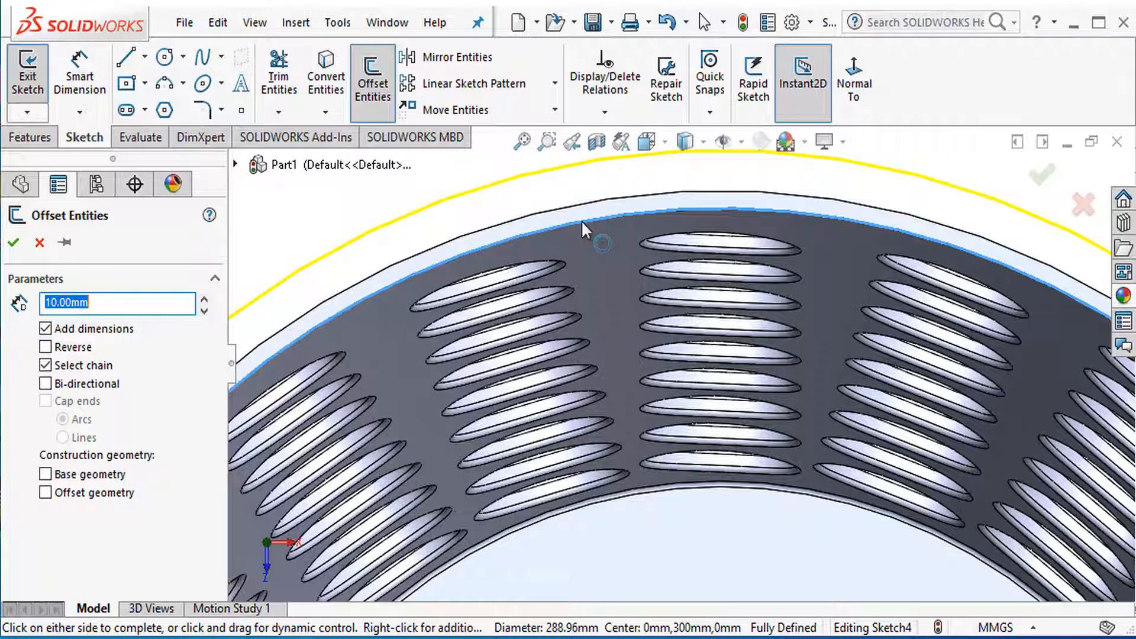
left_click(14, 242)
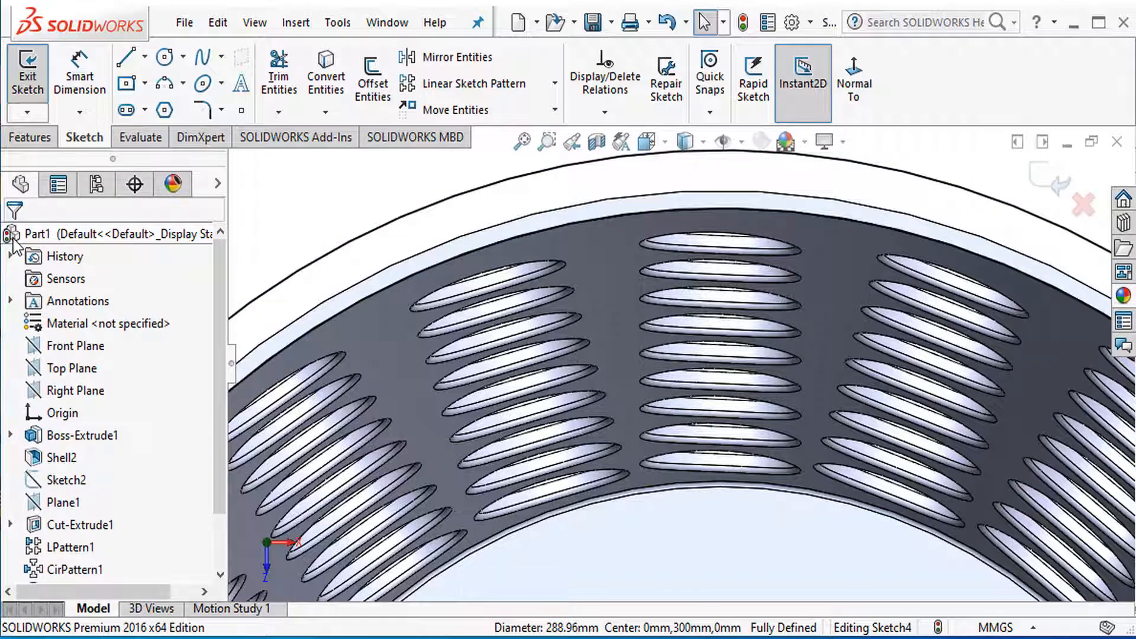
Extrude the ring between the two rim circles as a blind boss 4 mm deep, merged with the basket
scroll(691, 528, "up", 5)
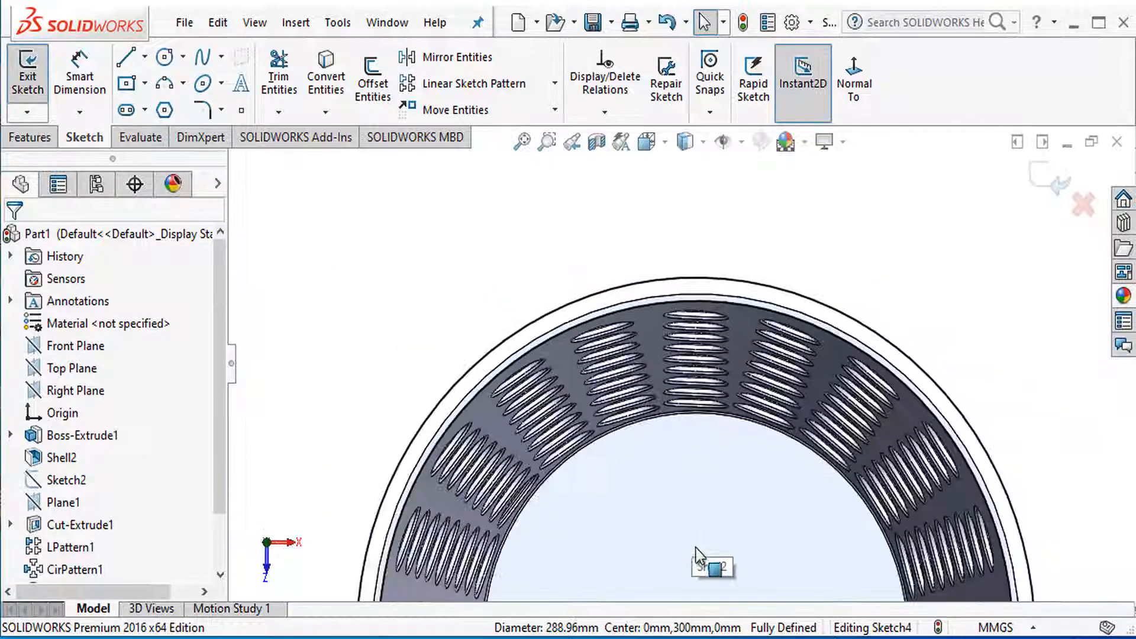
scroll(693, 535, "up", 5)
middle_click_drag(703, 563, 641, 513)
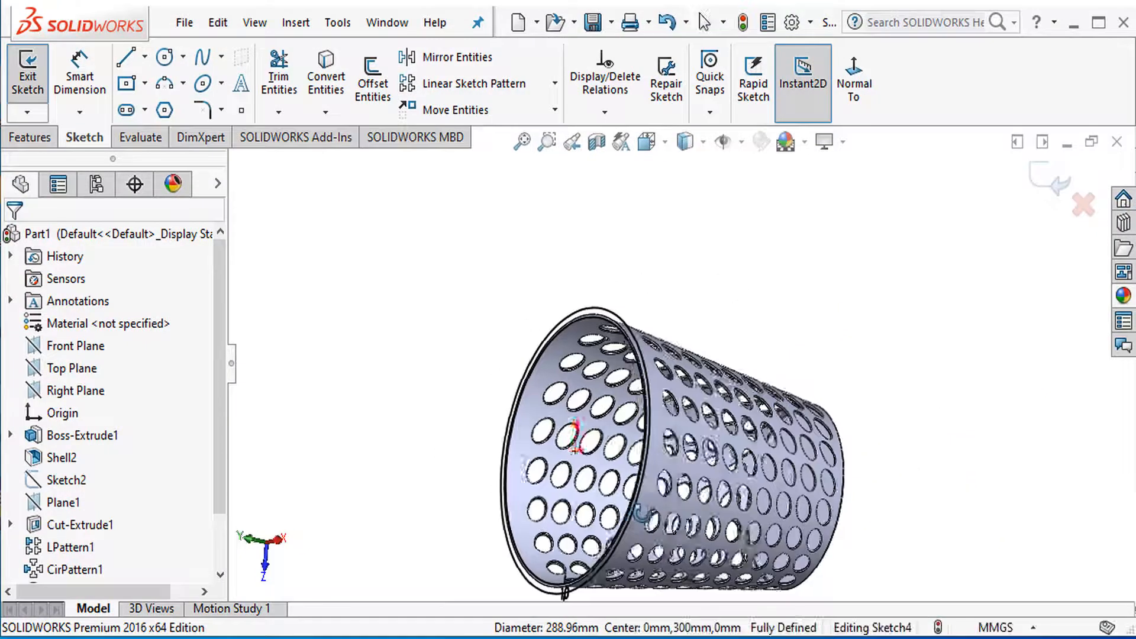
scroll(645, 473, "down", 6)
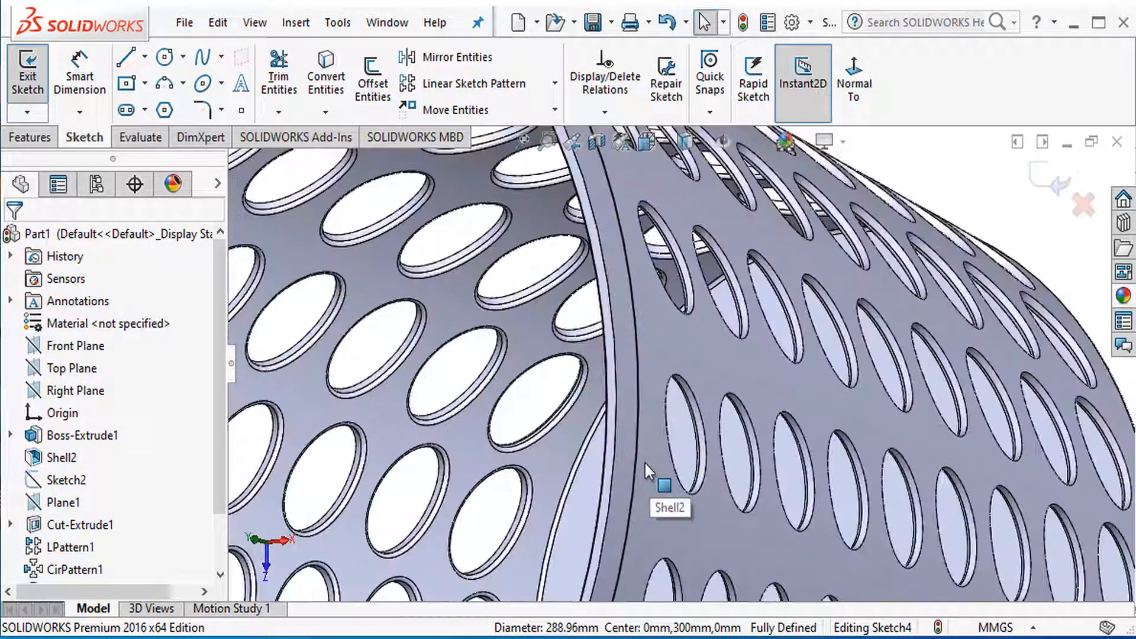
scroll(645, 462, "up", 6)
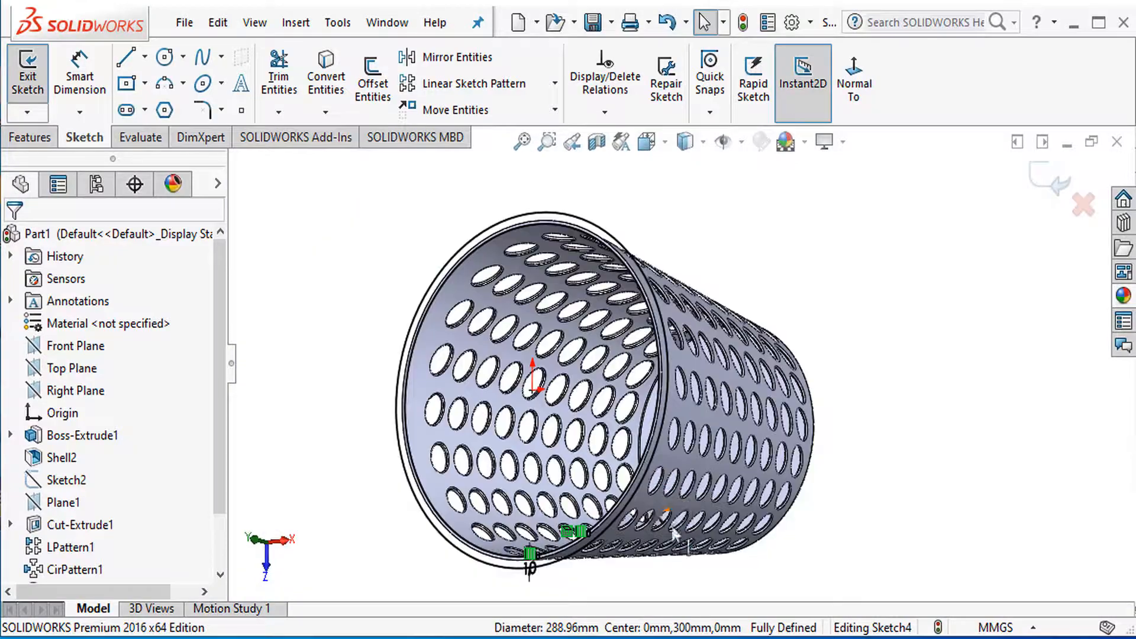
middle_click_drag(666, 519, 661, 477)
left_click(41, 141)
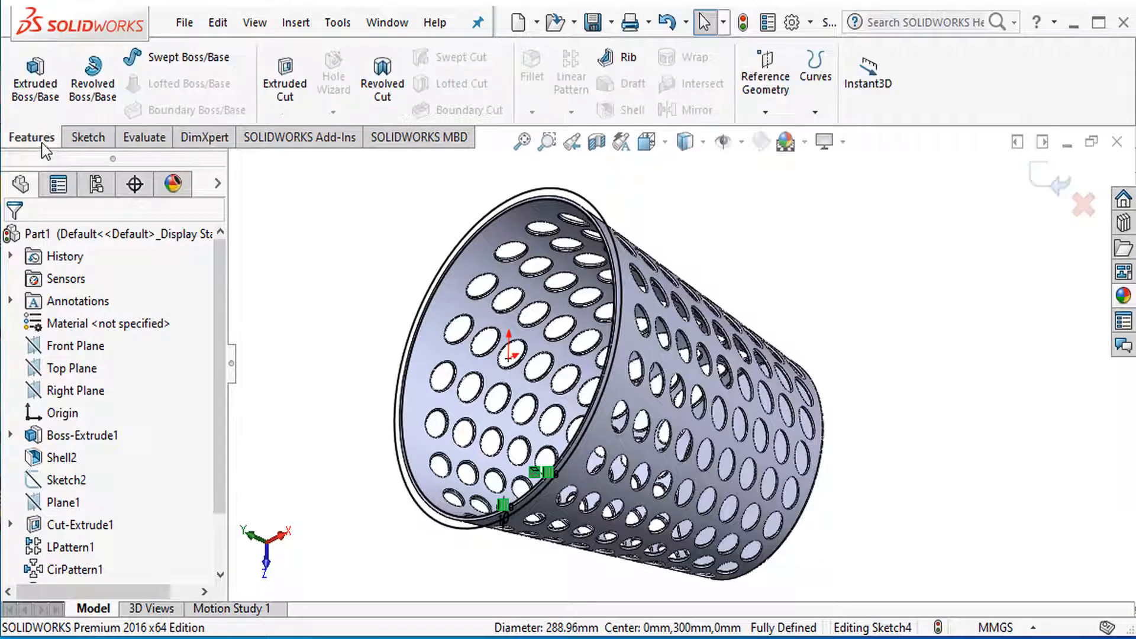
left_click(43, 96)
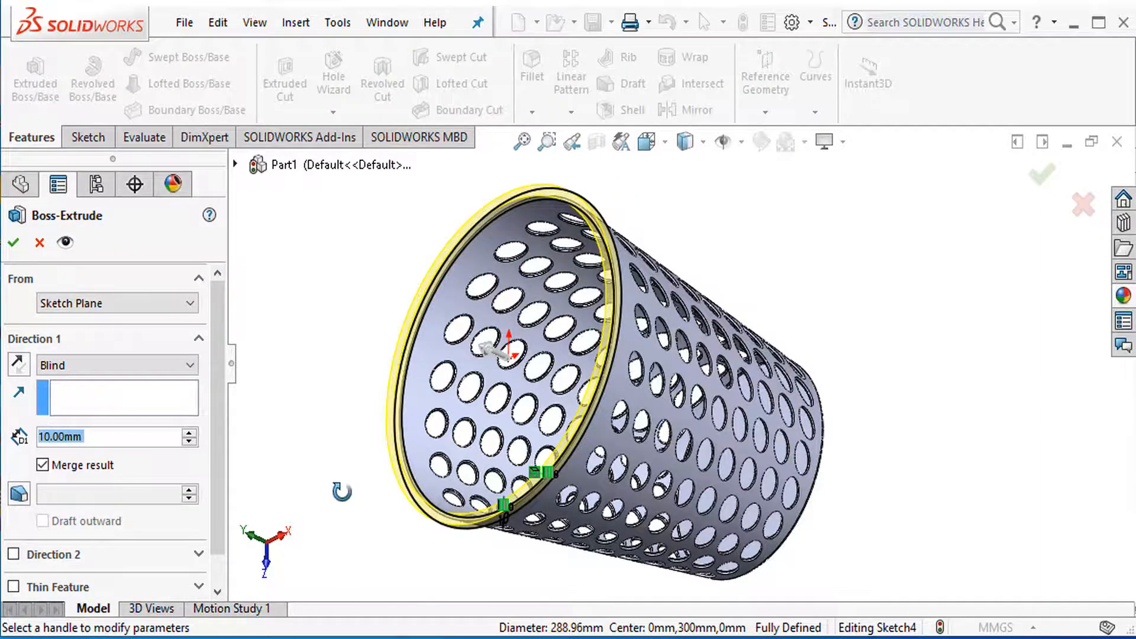
mouse_move(340, 478)
middle_mouse_down()
mouse_move(320, 357)
mouse_move(330, 397)
mouse_move(340, 393)
mouse_move(322, 406)
middle_mouse_up()
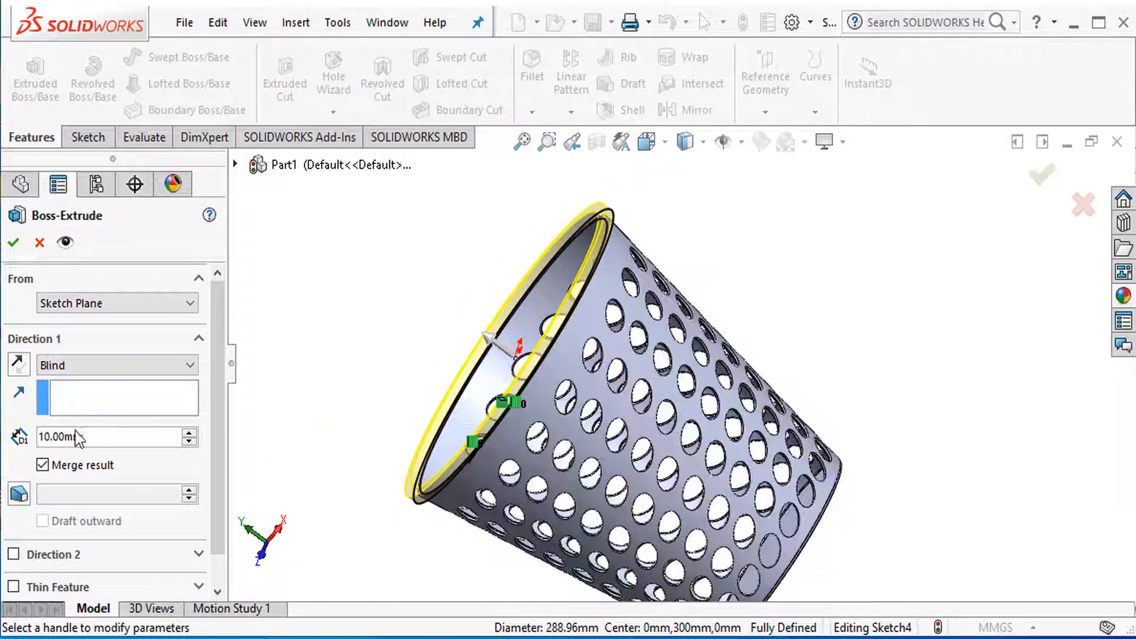
left_click(94, 436)
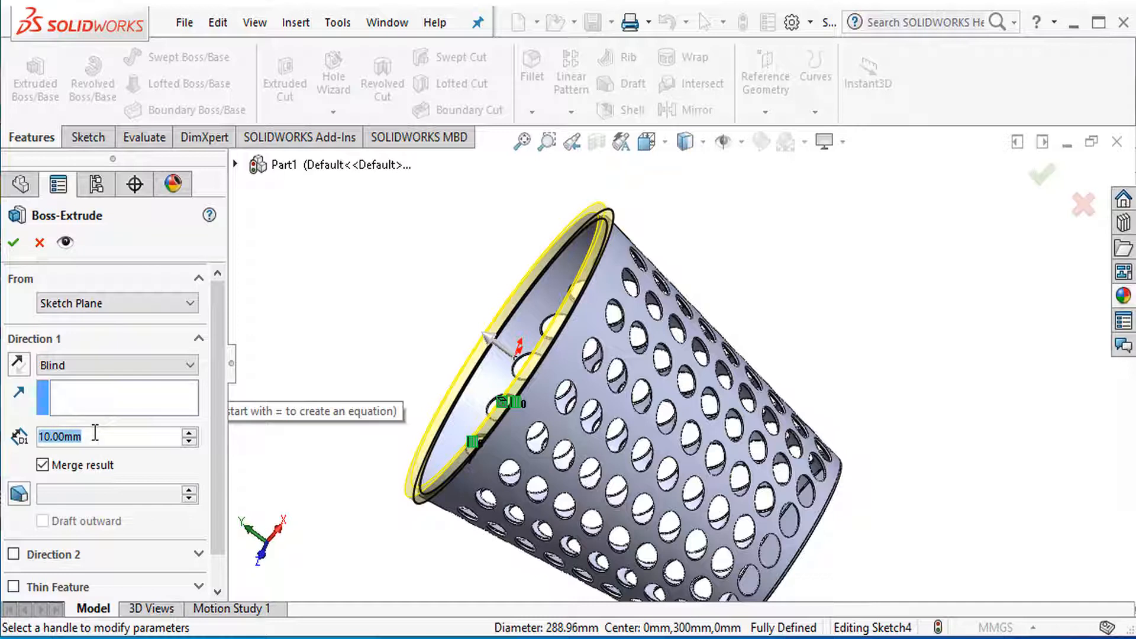
type("4")
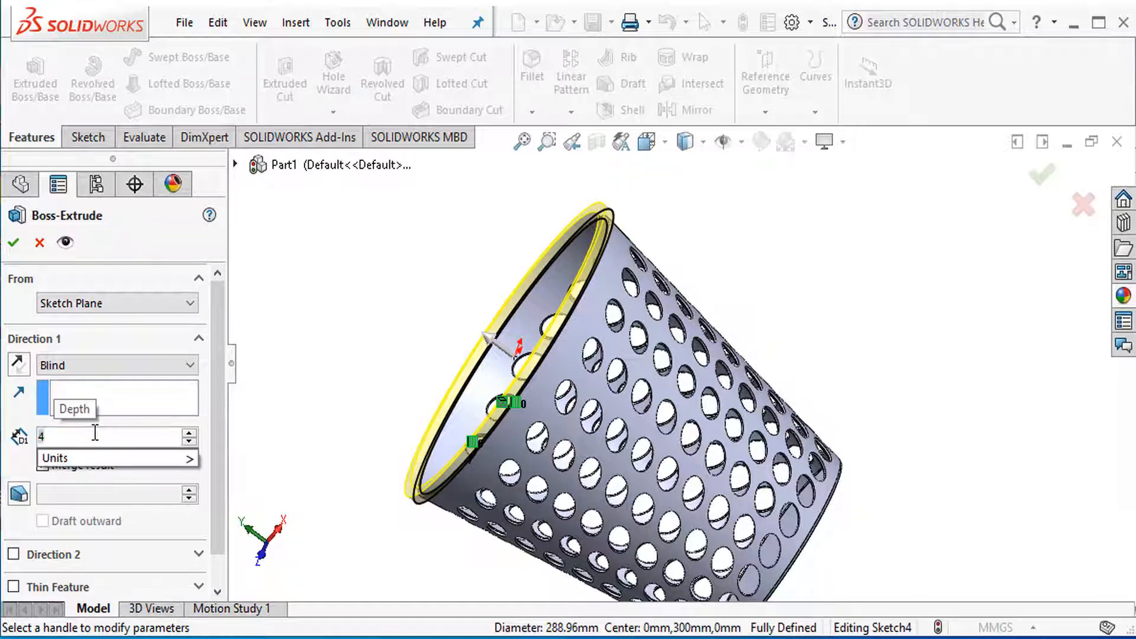
key("Return")
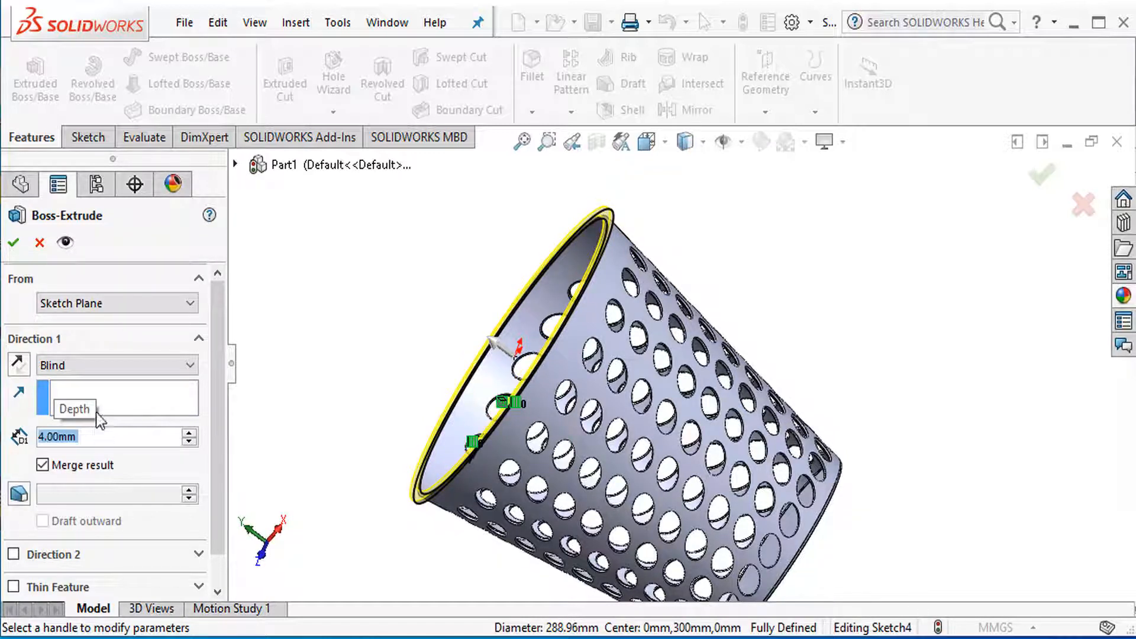
left_click(14, 242)
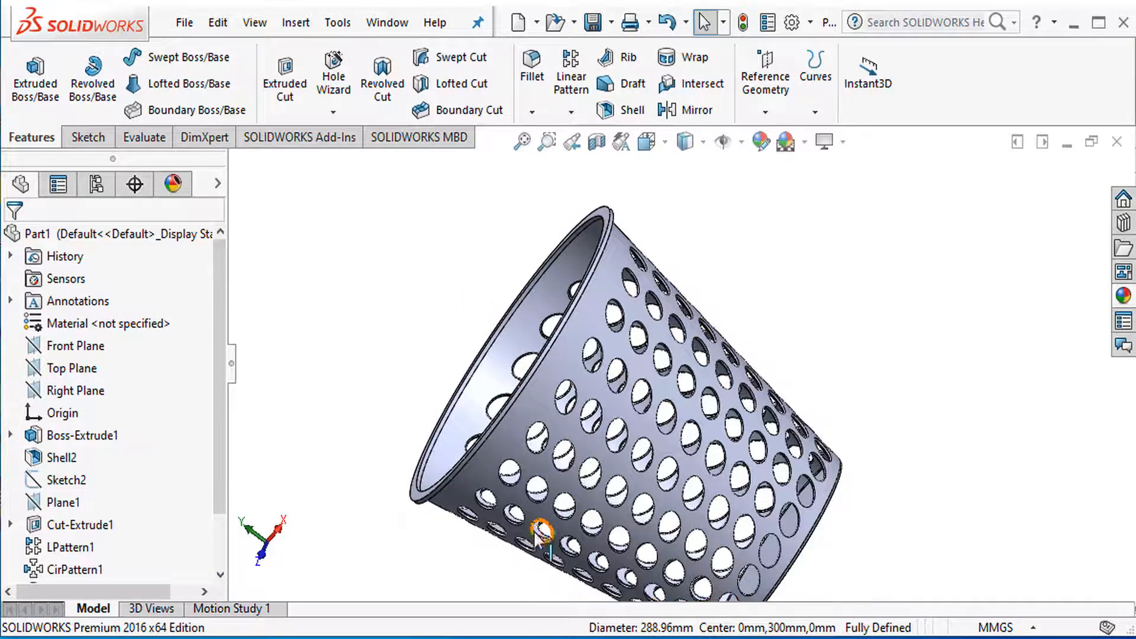
Fillet the edges of the new rim's top face with a 1 mm radius
middle_click_drag(541, 526, 608, 391)
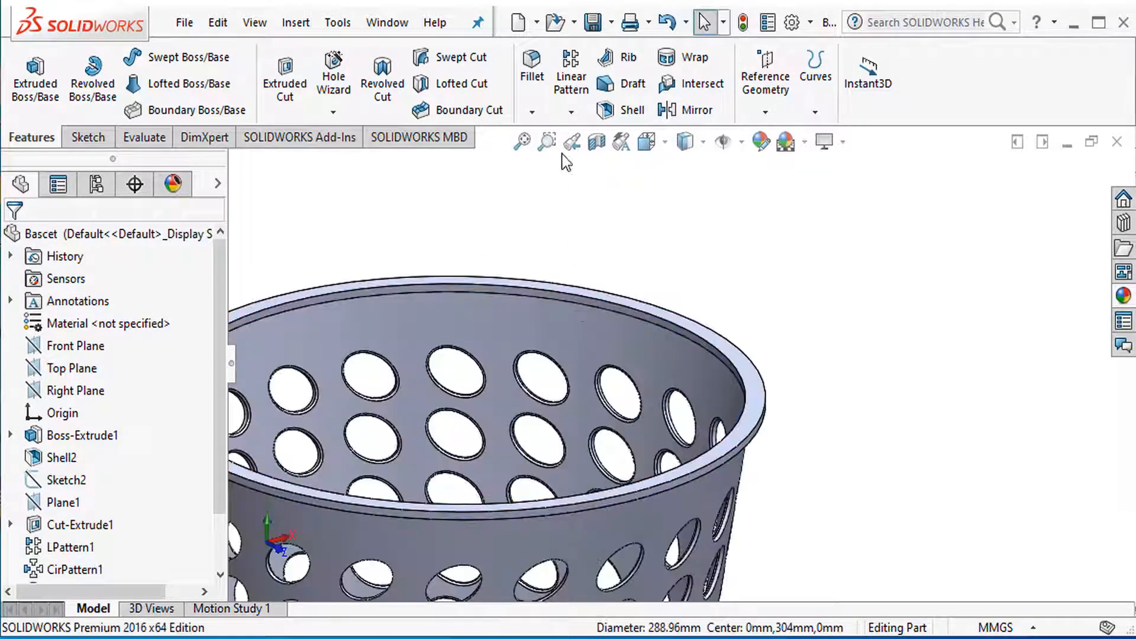
left_click(533, 112)
left_click(560, 137)
scroll(744, 385, "down", 3)
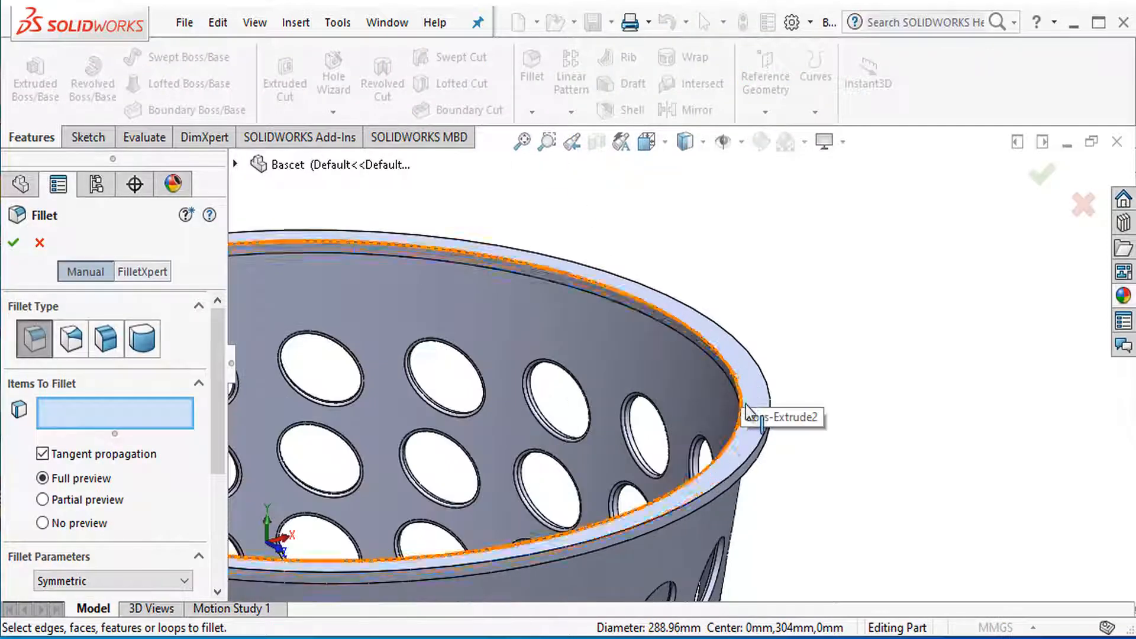
left_click(759, 398)
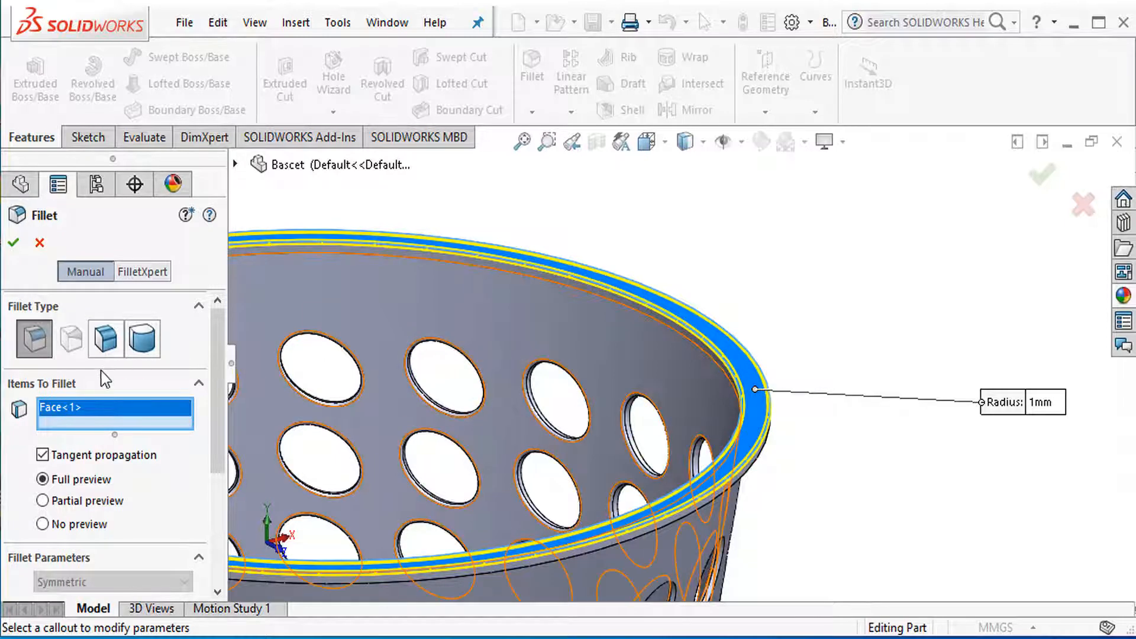
scroll(222, 429, "down", 3)
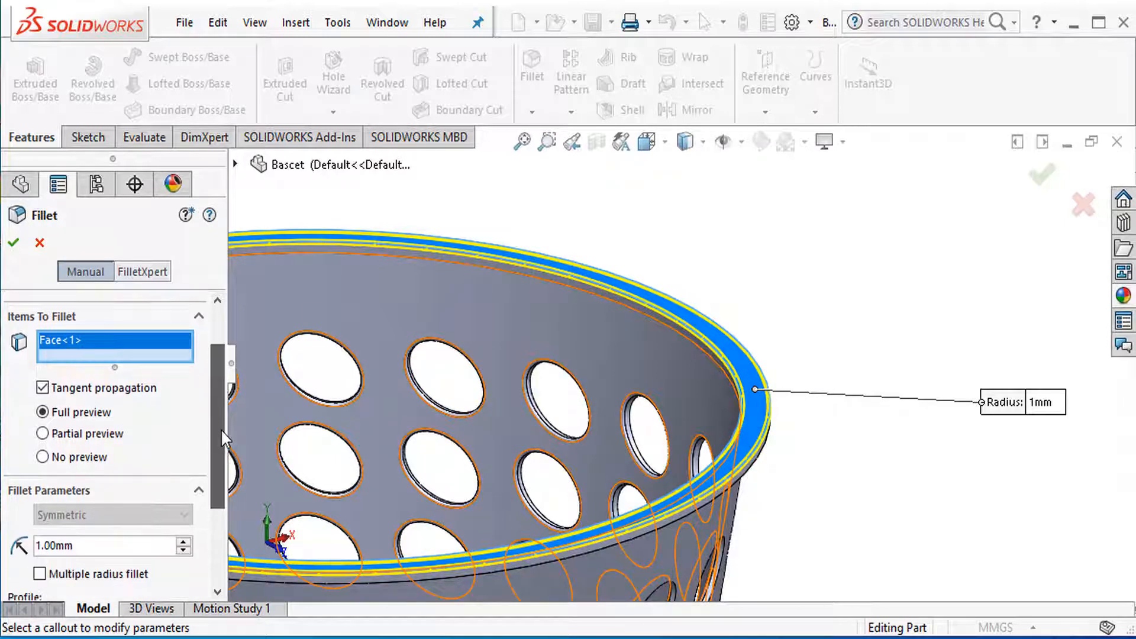
left_click(8, 249)
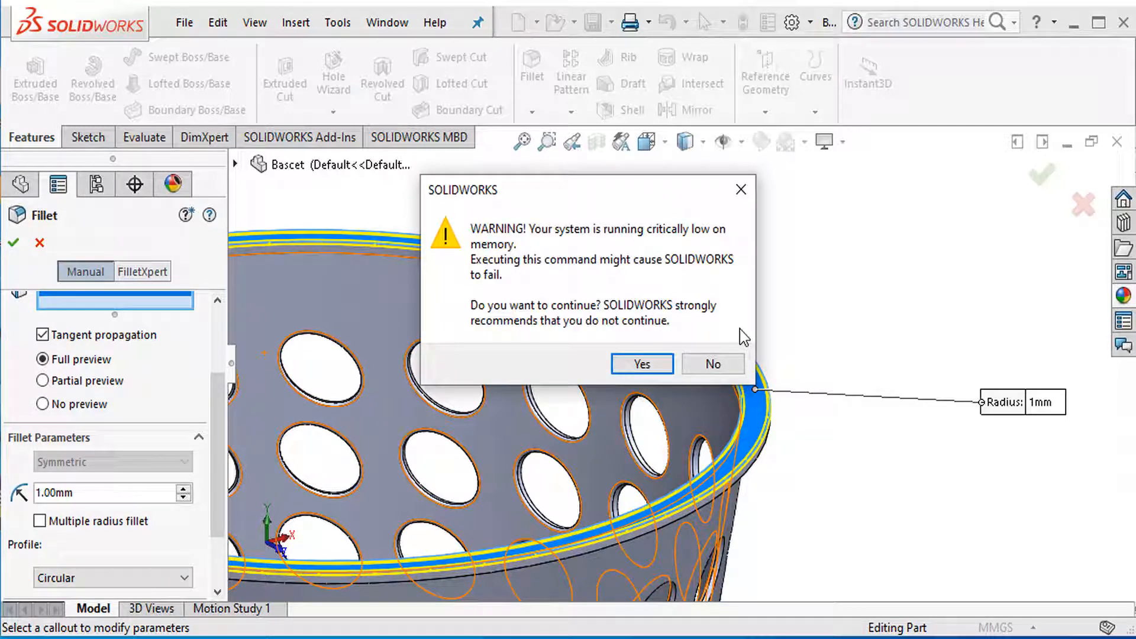
left_click(639, 364)
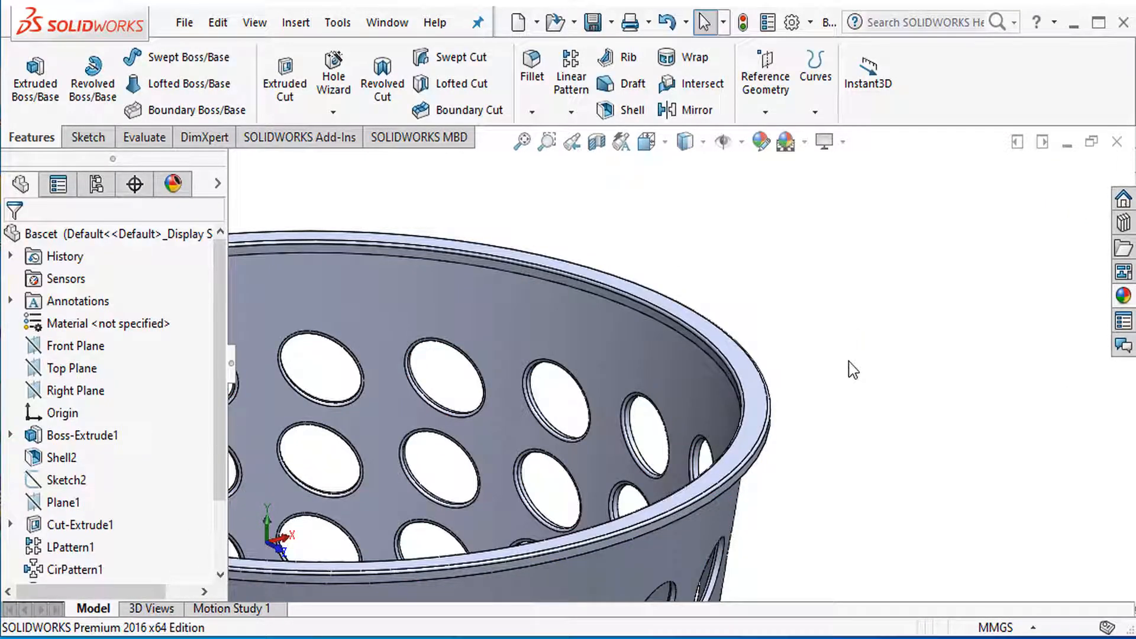
Examine the filleted rim up close and its fit on the whole basket
scroll(716, 399, "down", 3)
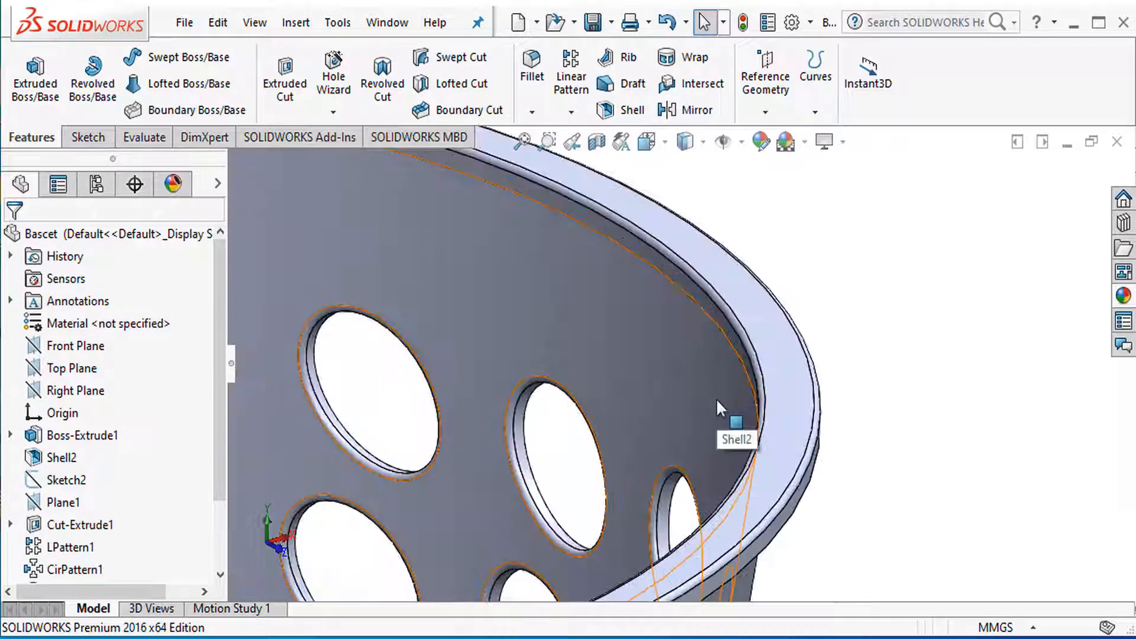
scroll(719, 407, "up", 2)
scroll(735, 442, "up", 5)
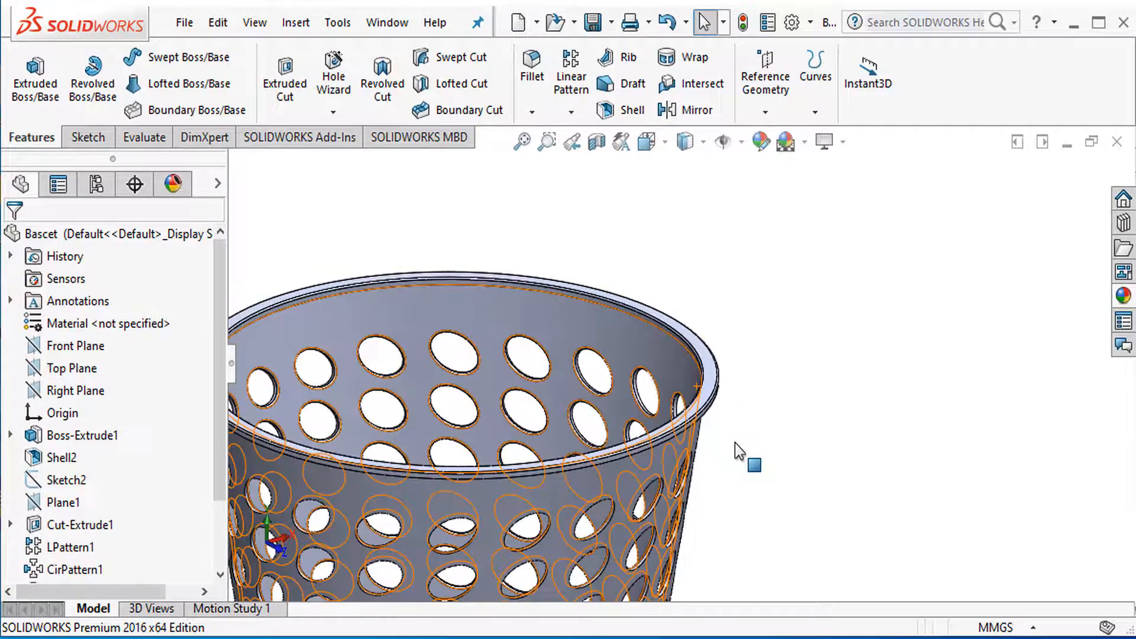
scroll(738, 452, "up", 6)
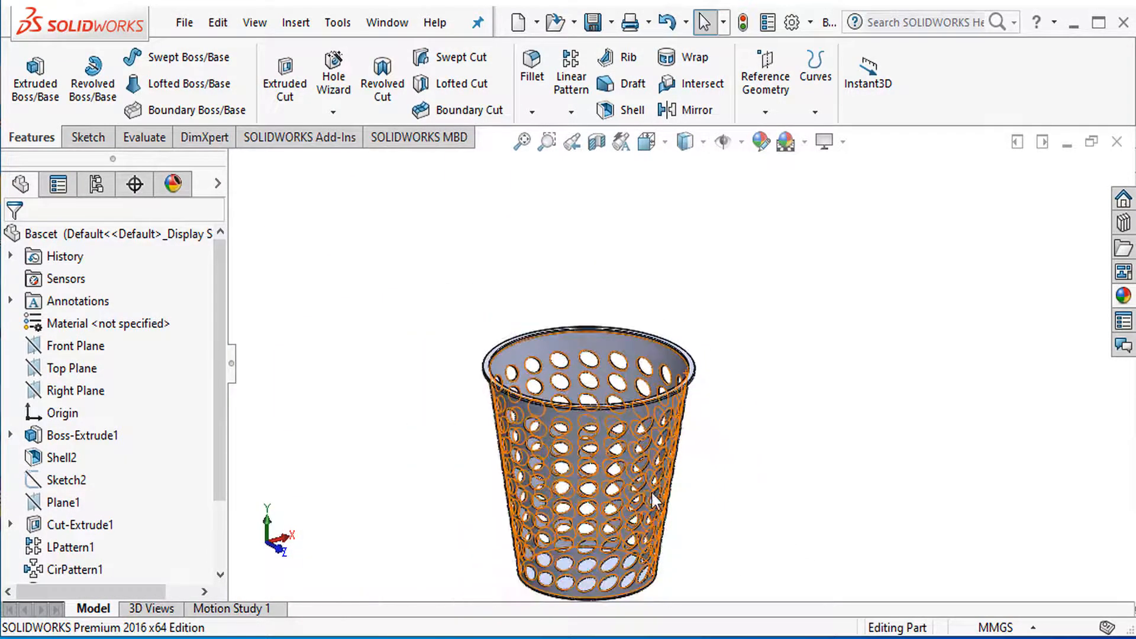
middle_click_drag(765, 467, 736, 427)
scroll(694, 386, "down", 8)
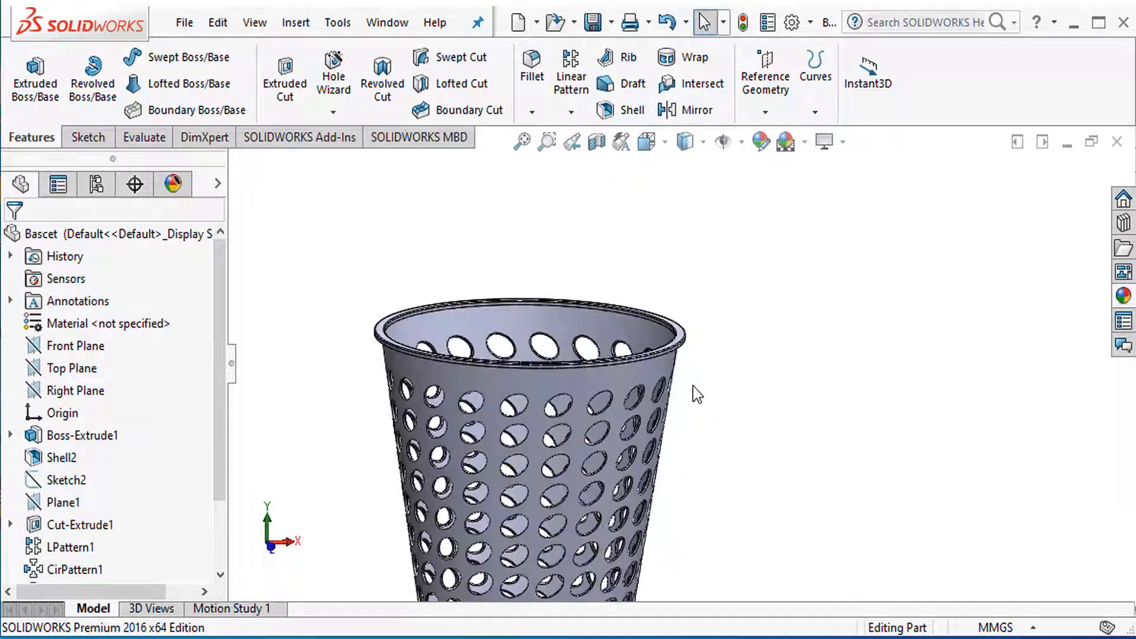
Start a sketch on the underside face of the protruding rim and view it normal to the sketch plane
middle_click_drag(694, 386, 708, 272)
scroll(705, 279, "up", 3)
scroll(675, 296, "down", 6)
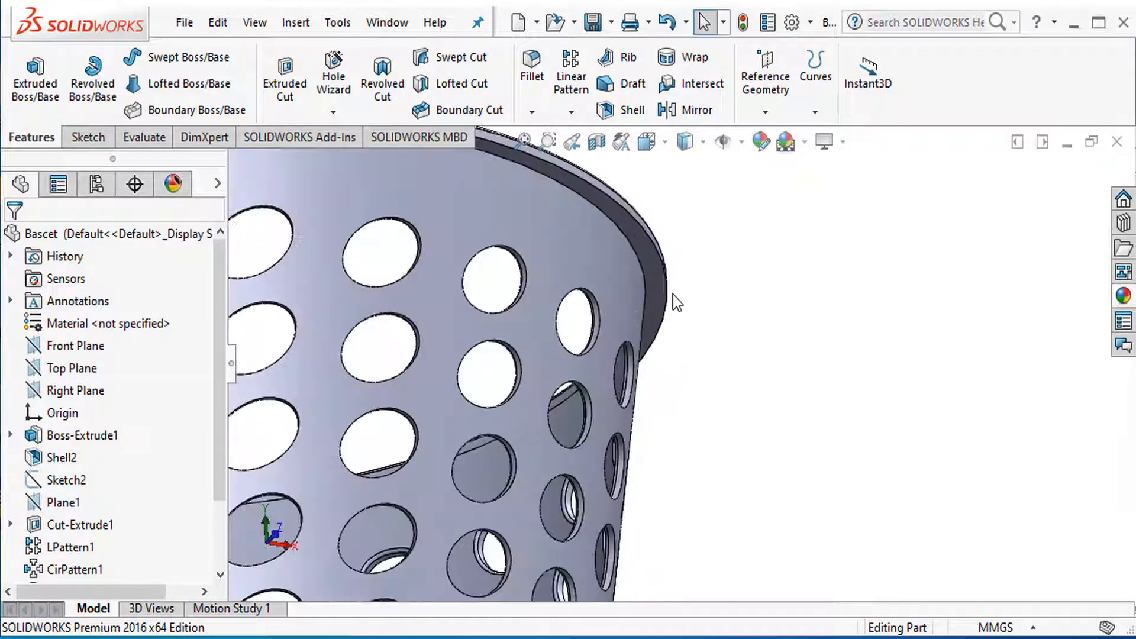
left_click(654, 320)
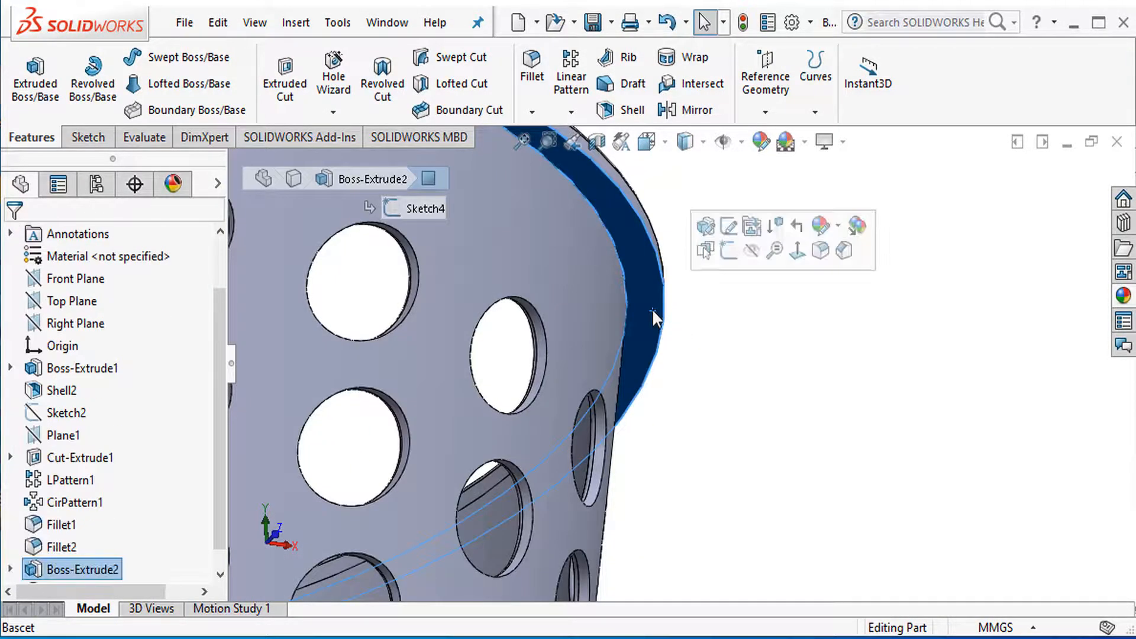
left_click(731, 259)
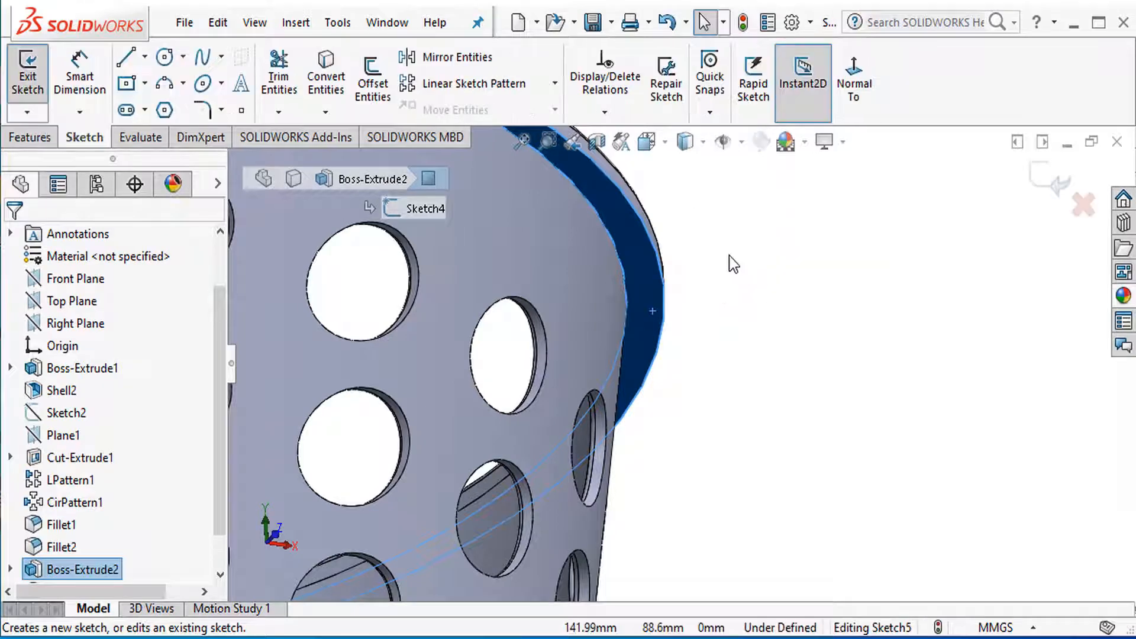
left_click(854, 77)
scroll(831, 331, "down", 5)
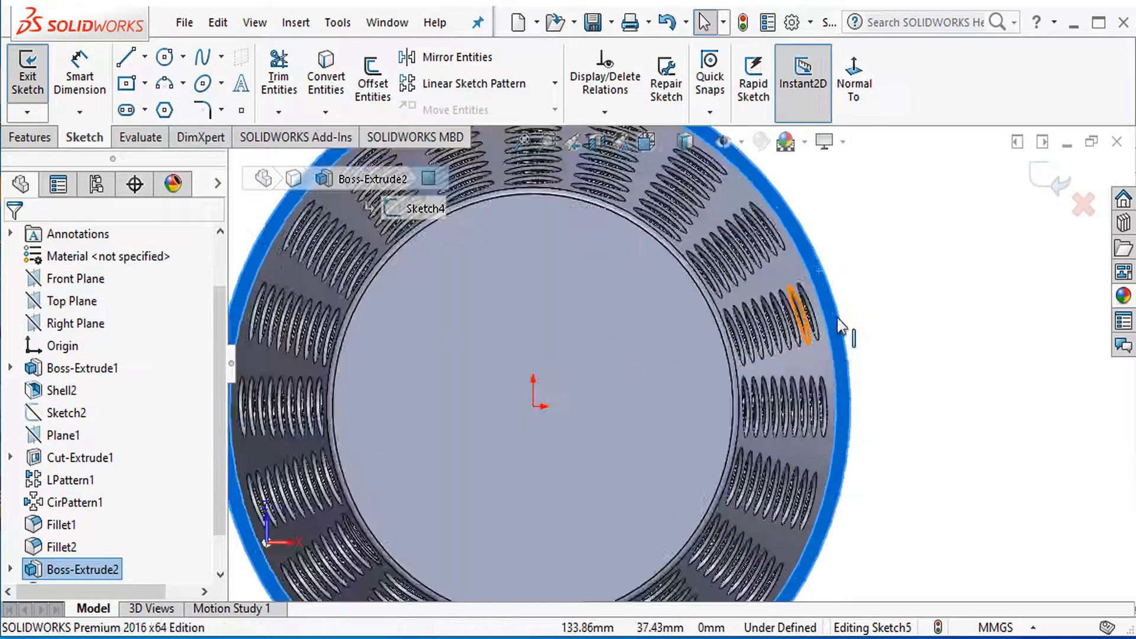
Convert the outer circular edge of the rim's underside into a sketch circle
left_click(840, 348)
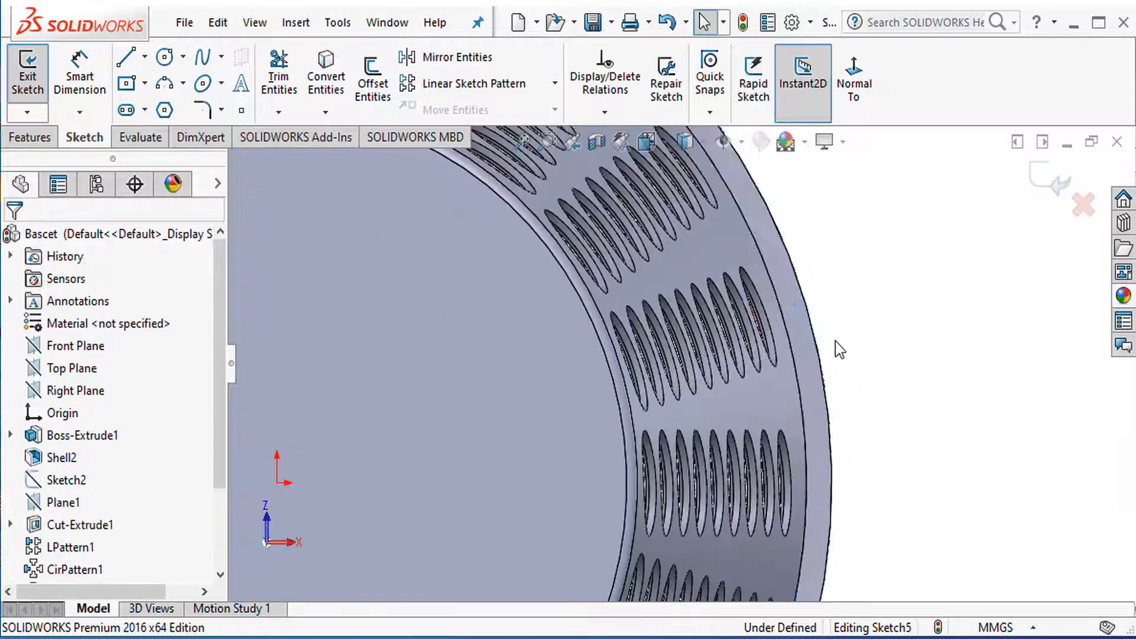
left_click(825, 381)
left_click(730, 283)
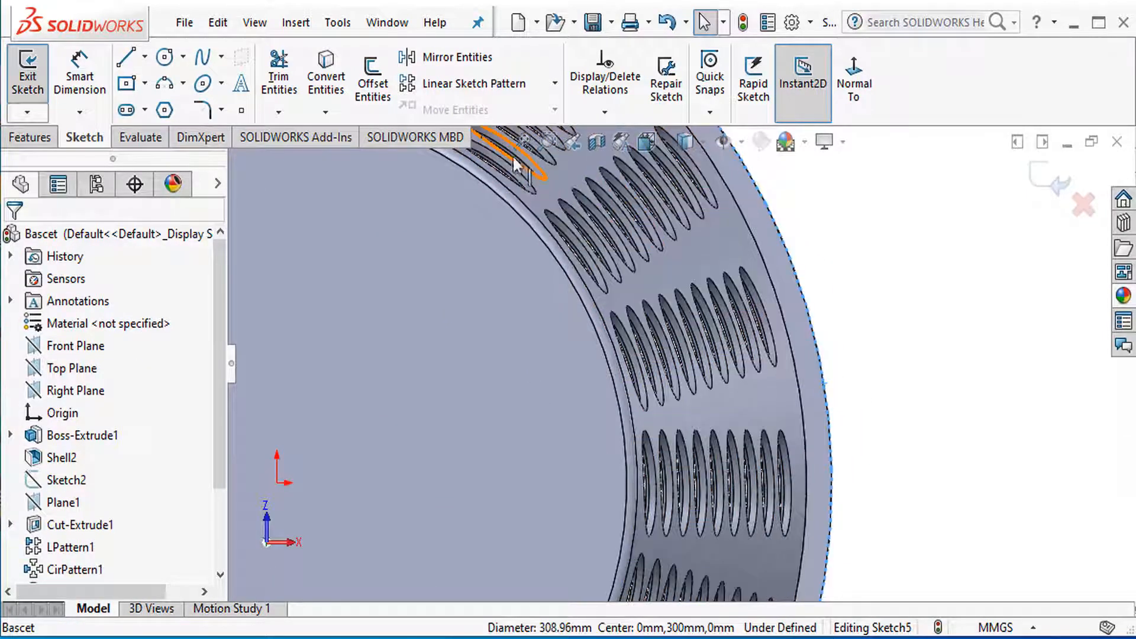
left_click(329, 86)
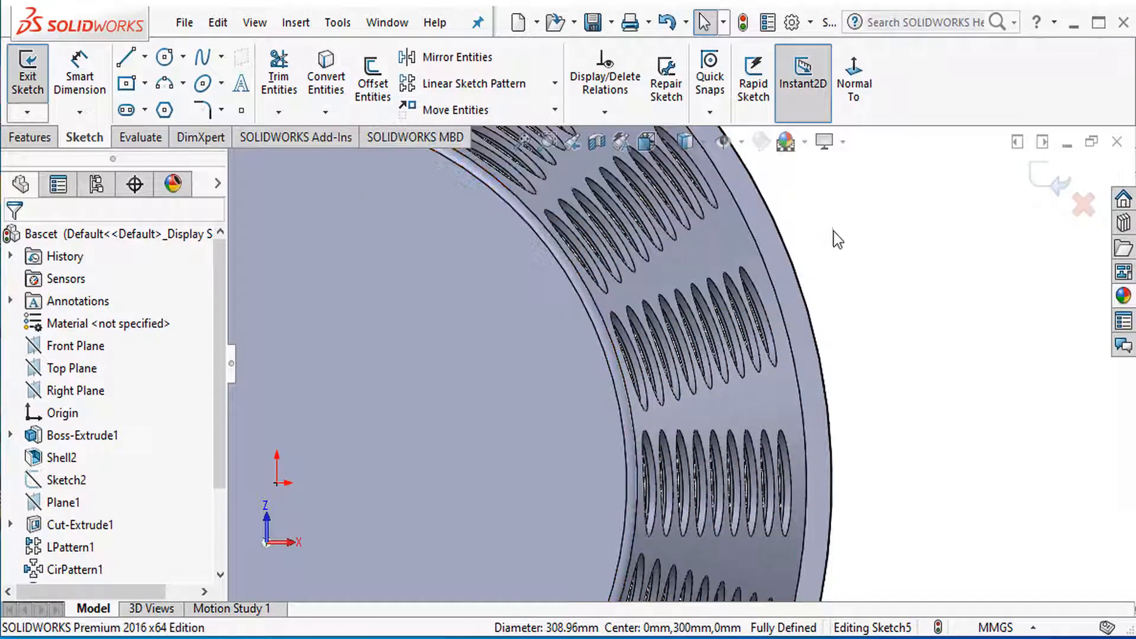
Offset the converted rim circle 3 mm inward, reversing the offset direction
left_click(369, 94)
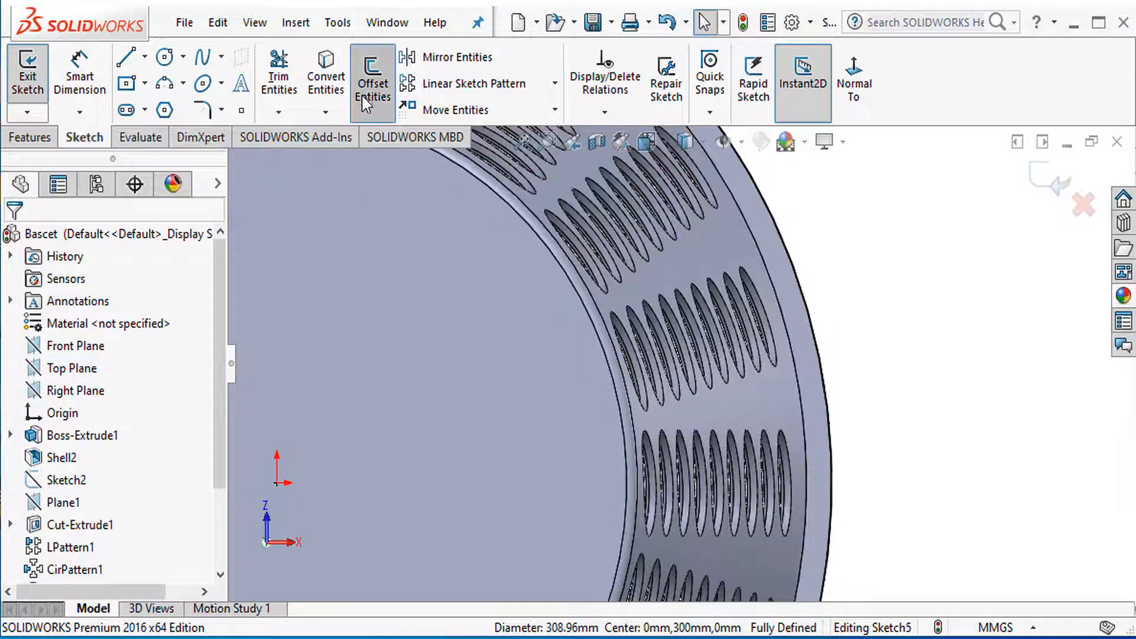
left_click(823, 361)
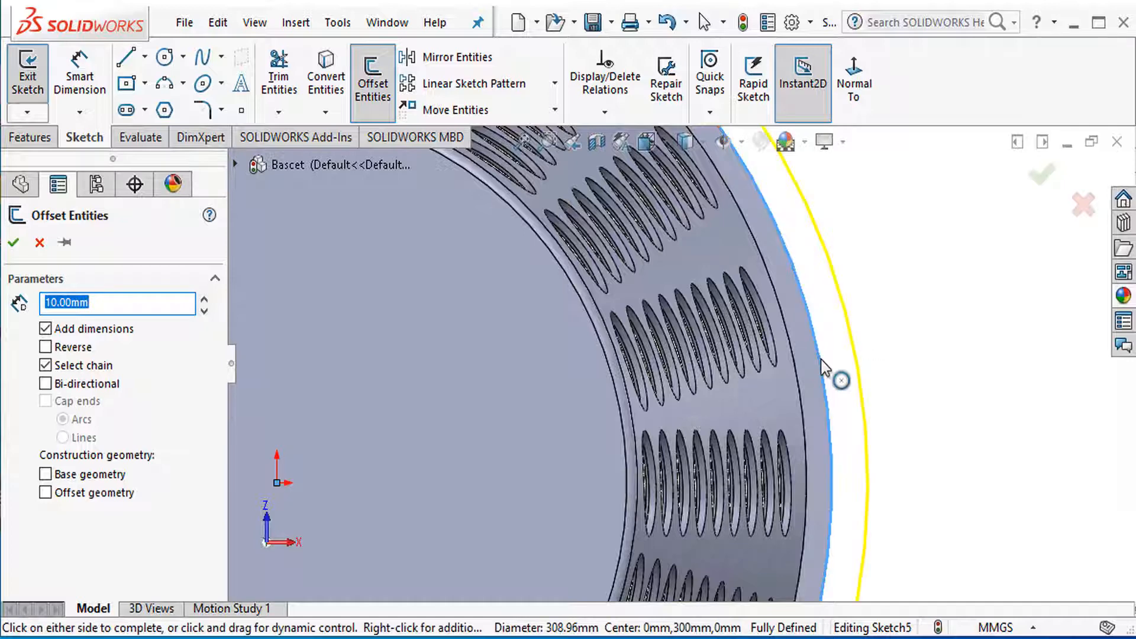
left_click(45, 348)
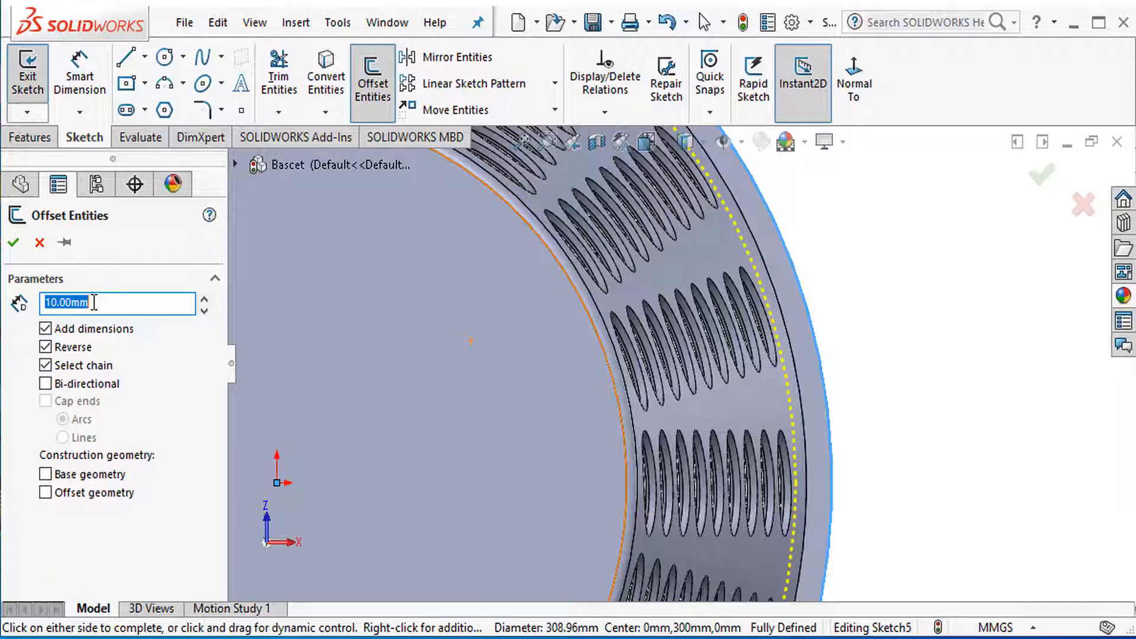
key("Return")
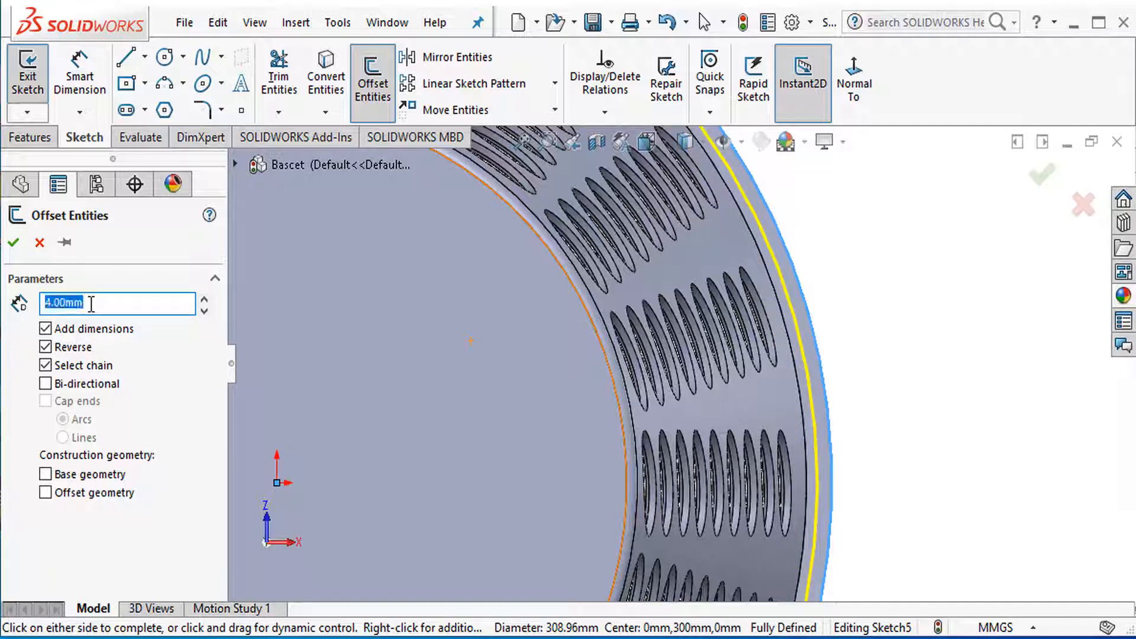
key("Return")
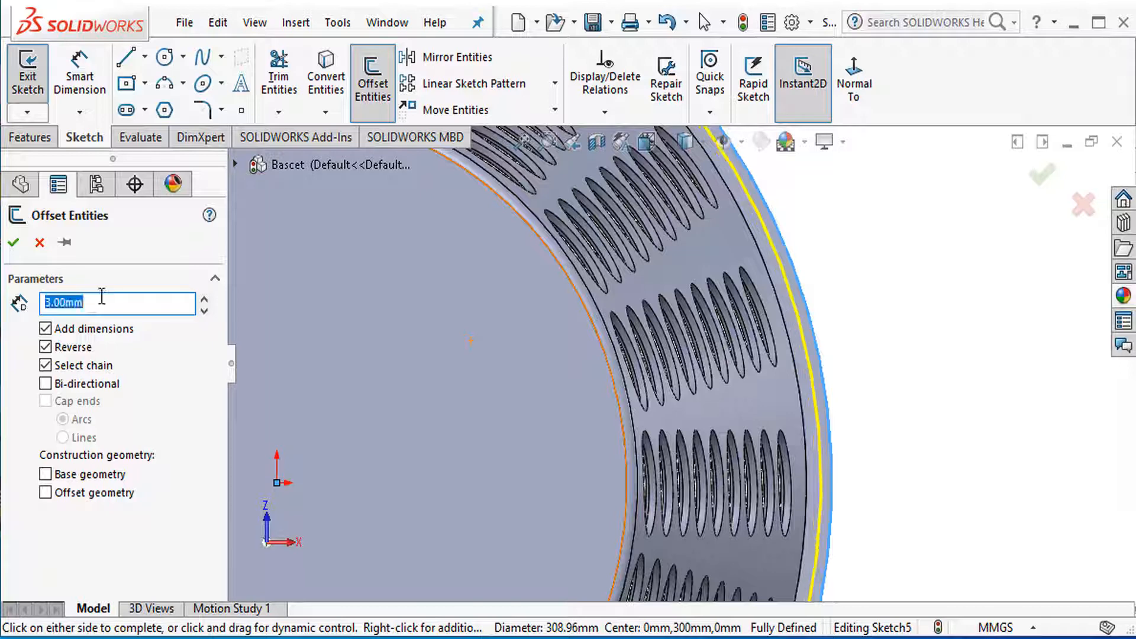
left_click(14, 242)
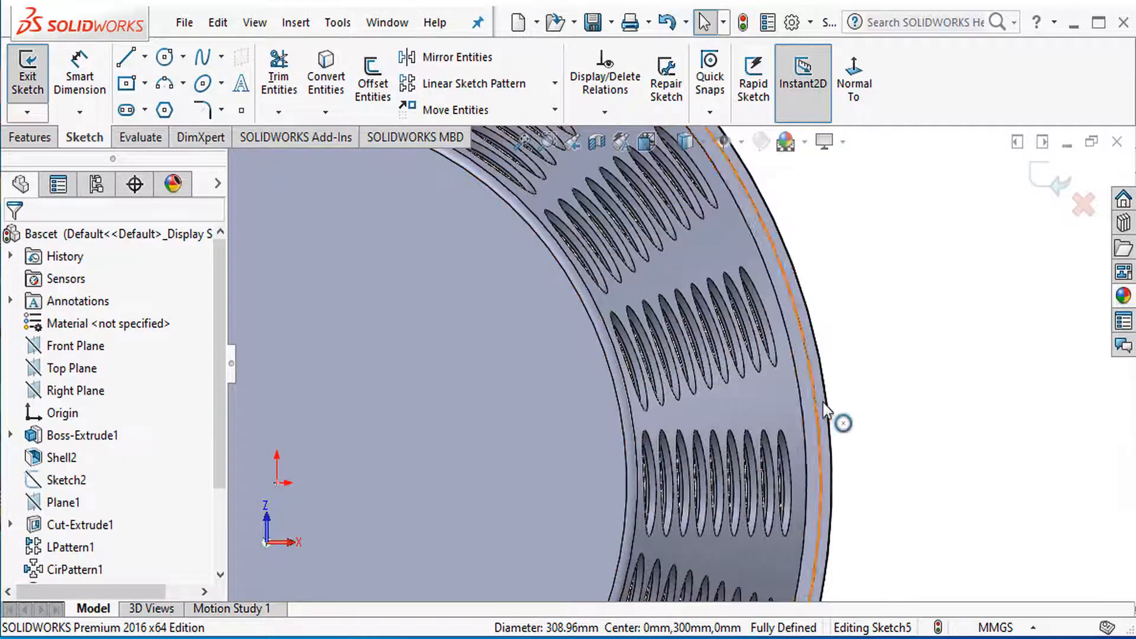
Extrude the ring between the two rim circles as a blind boss 10 mm deep, merged with the basket
scroll(837, 417, "up", 5)
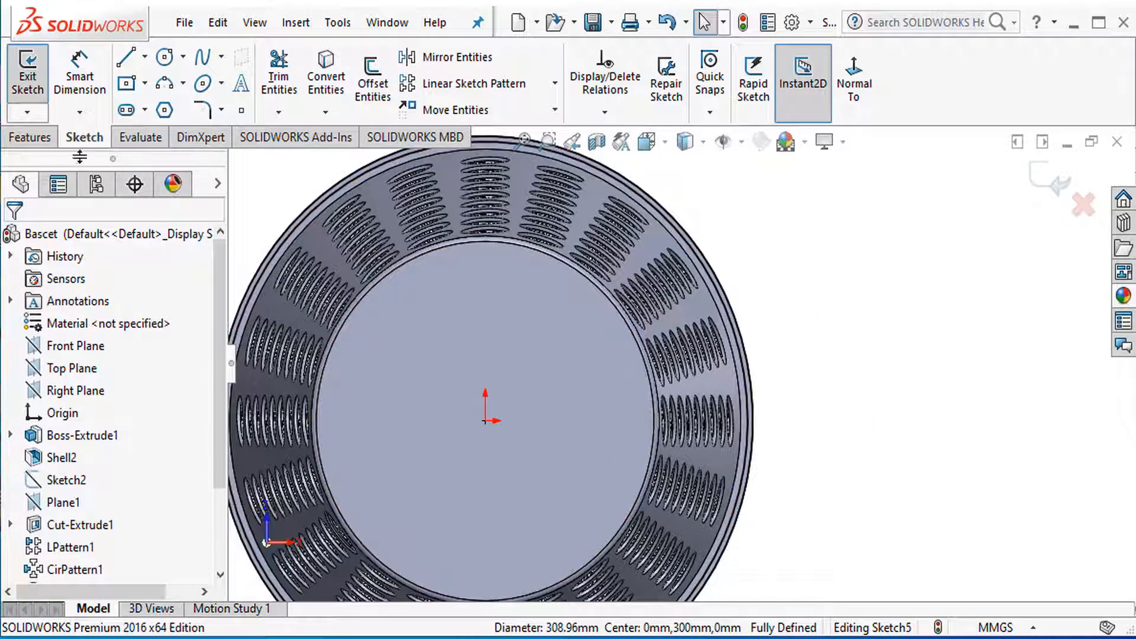
left_click(30, 138)
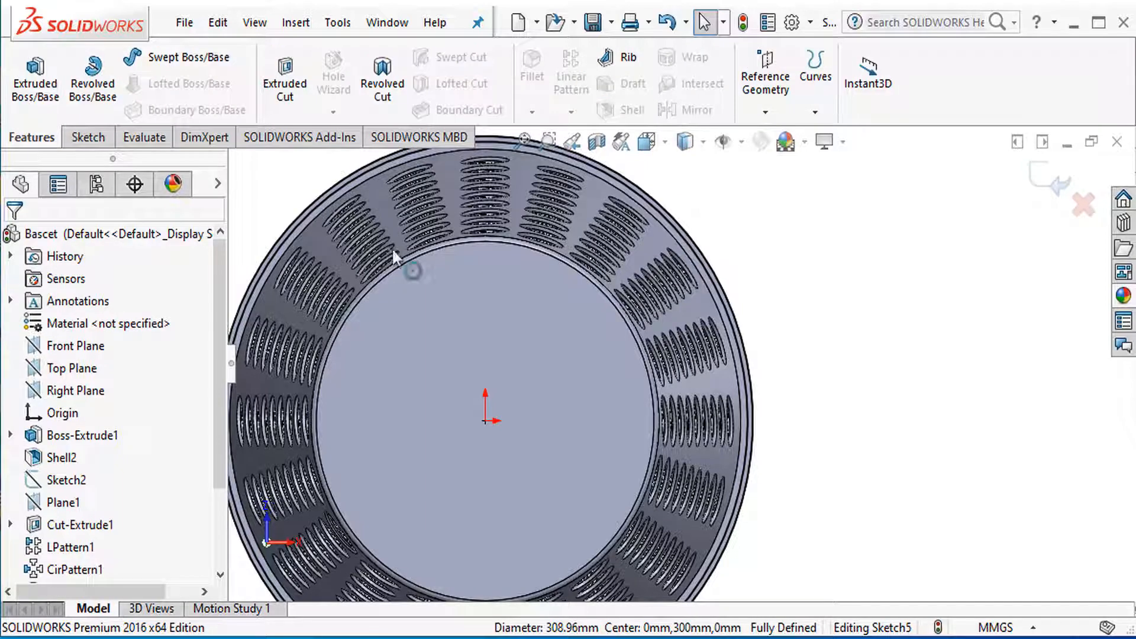
middle_click_drag(811, 312, 591, 340)
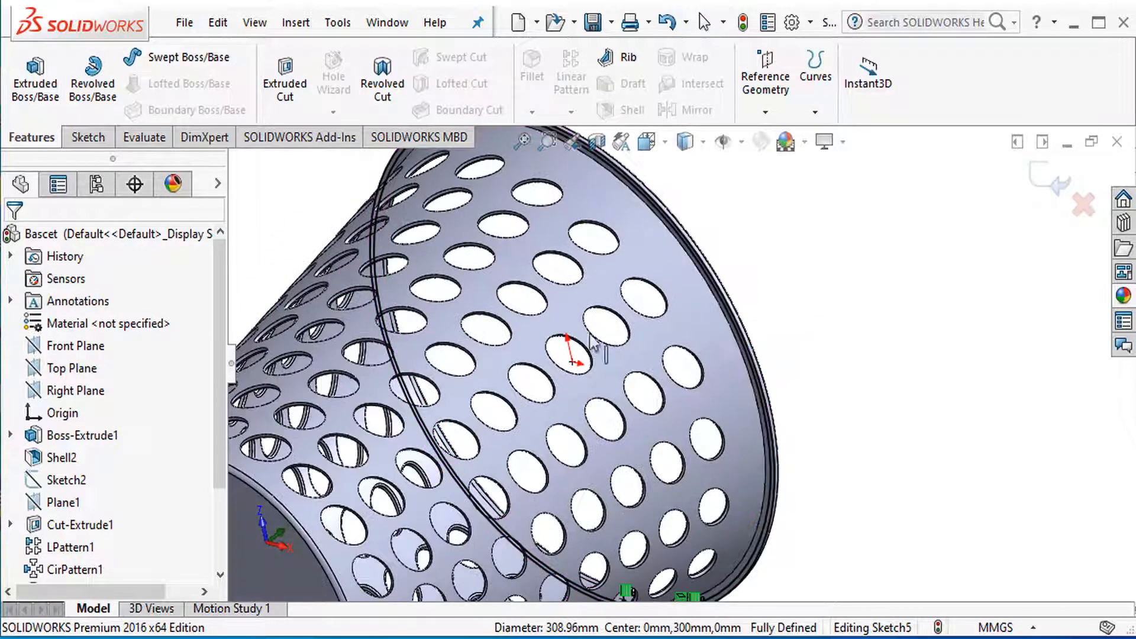
left_click(35, 76)
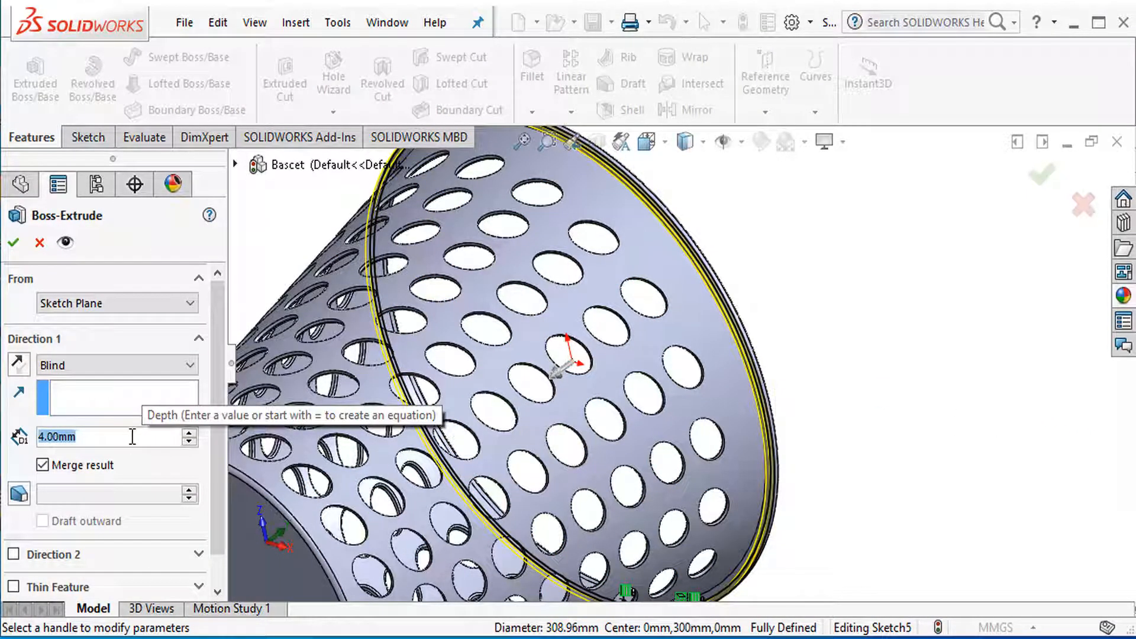
type("10")
key("Return")
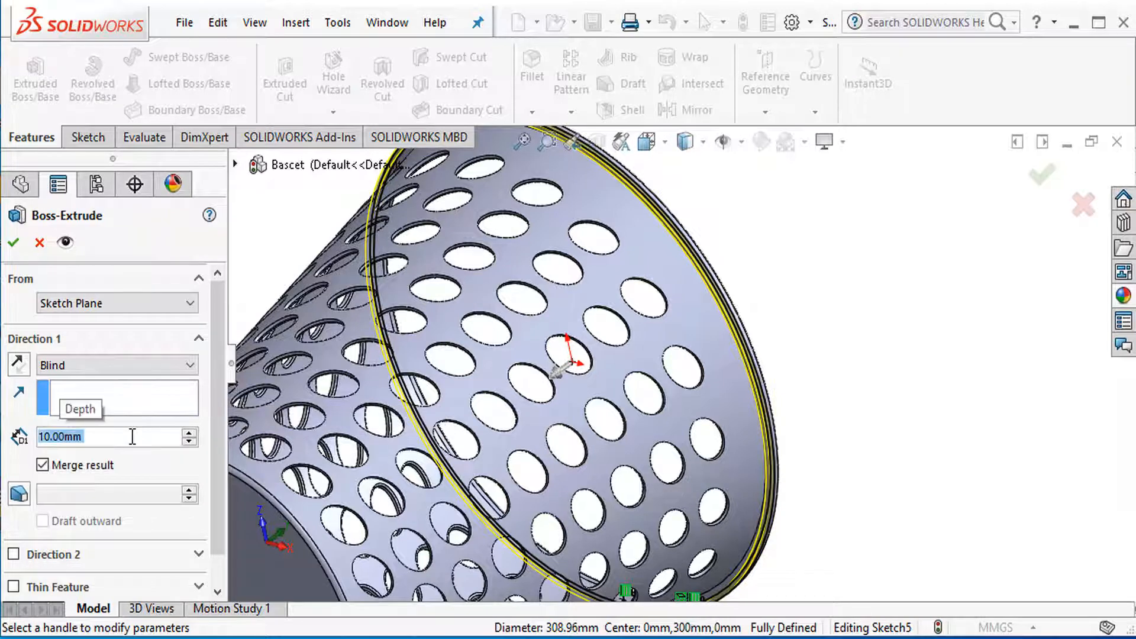
left_click(13, 242)
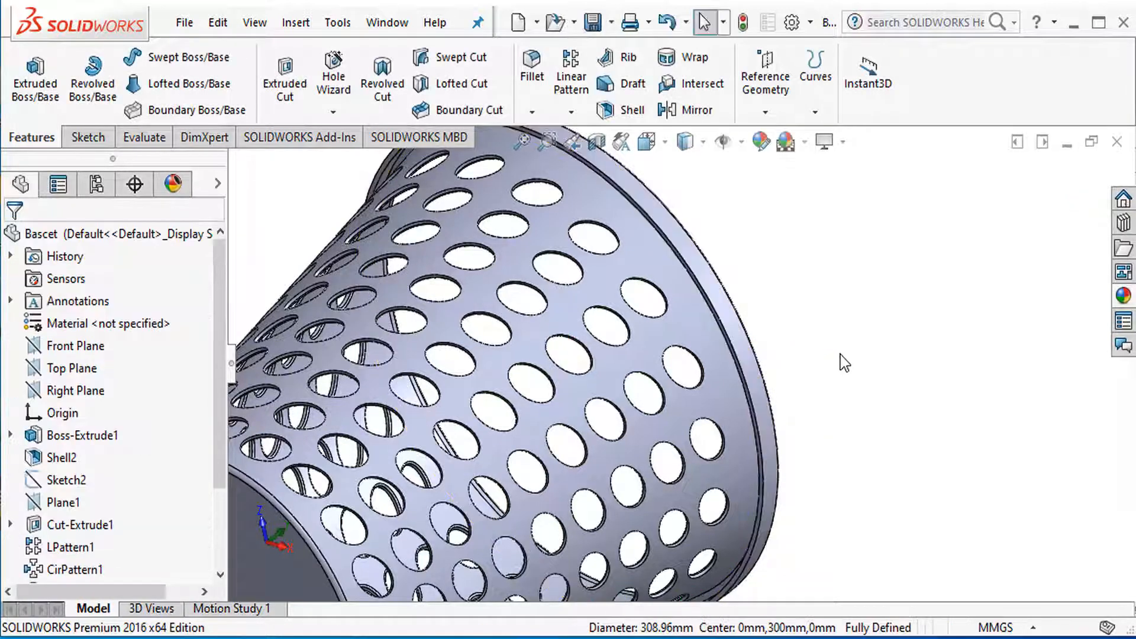
Start a sketch on the outer face of the basket's closed bottom and view it normal to the sketch plane
key("f")
middle_click_drag(855, 397, 756, 427)
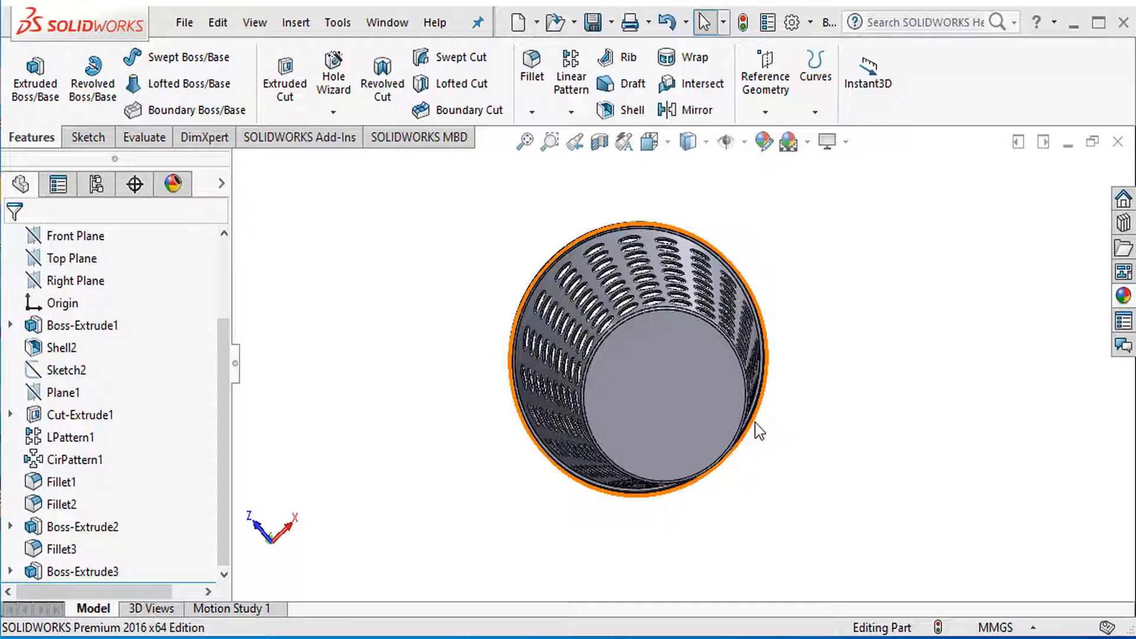
middle_click_drag(834, 416, 837, 456)
left_click(699, 455)
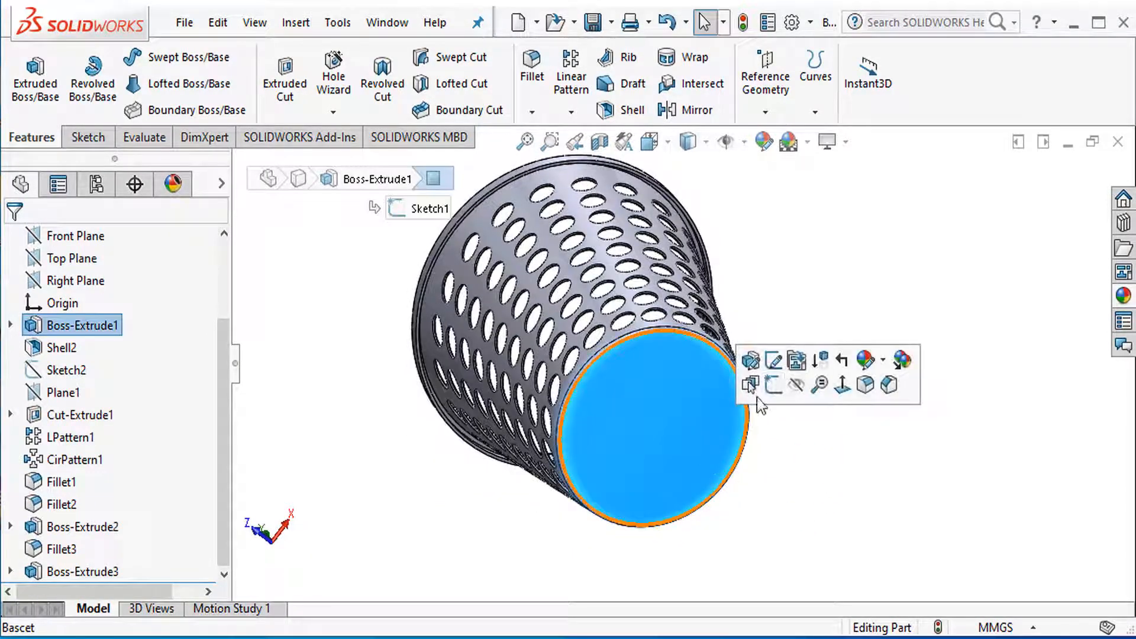
left_click(772, 385)
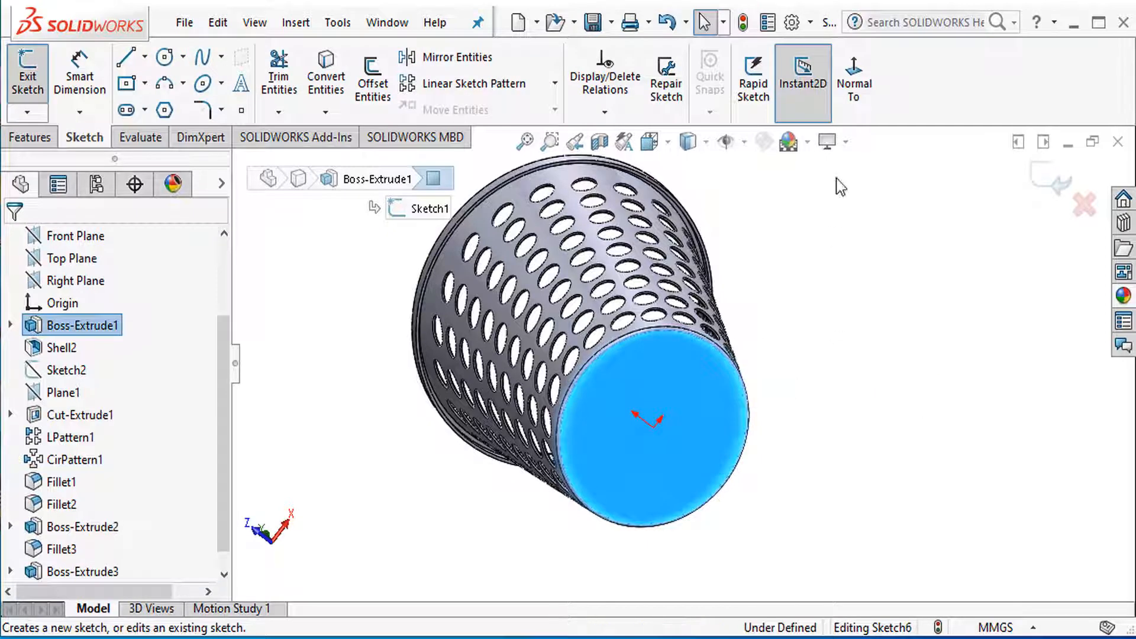
left_click(854, 83)
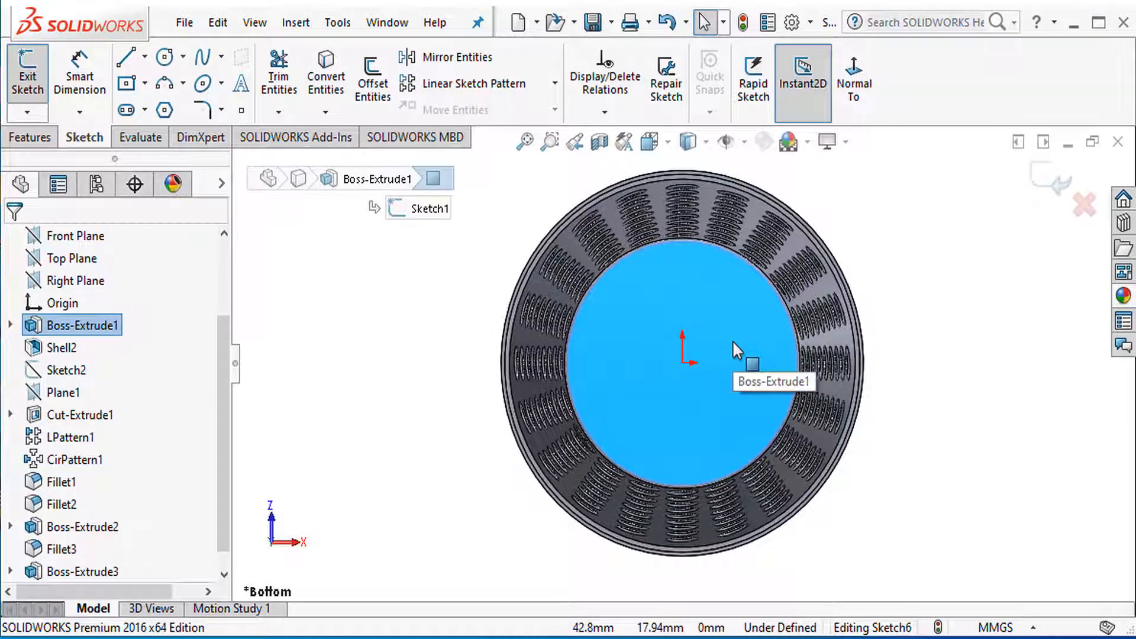
Offset the circular edge of the basket's bottom face 5 mm inward, reversing the offset direction
scroll(715, 283, "down", 5)
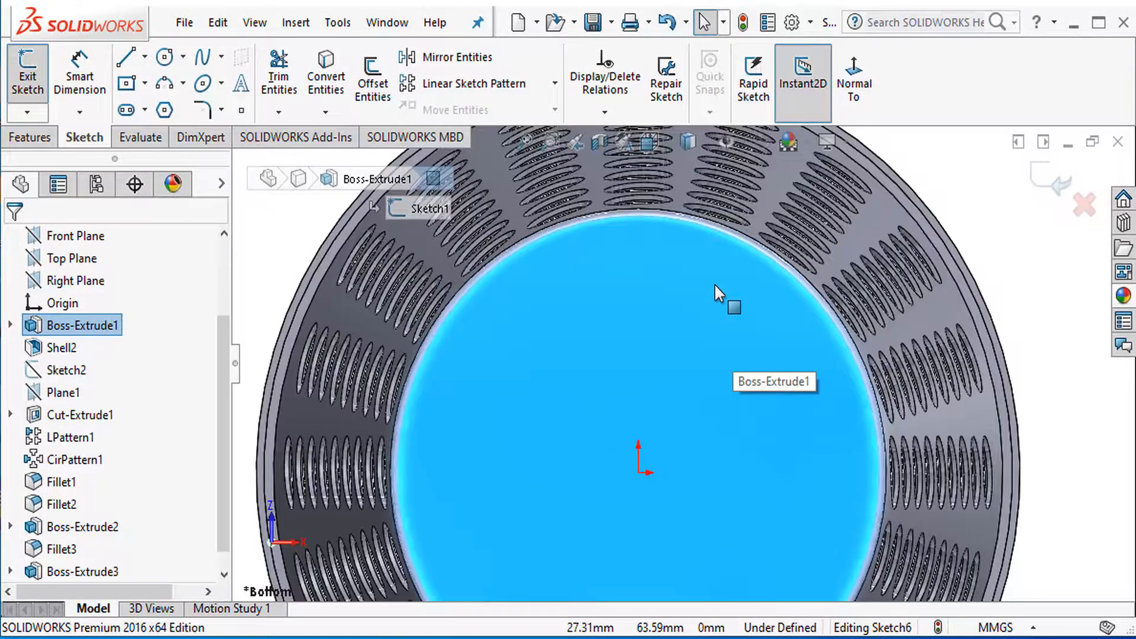
left_click(744, 249)
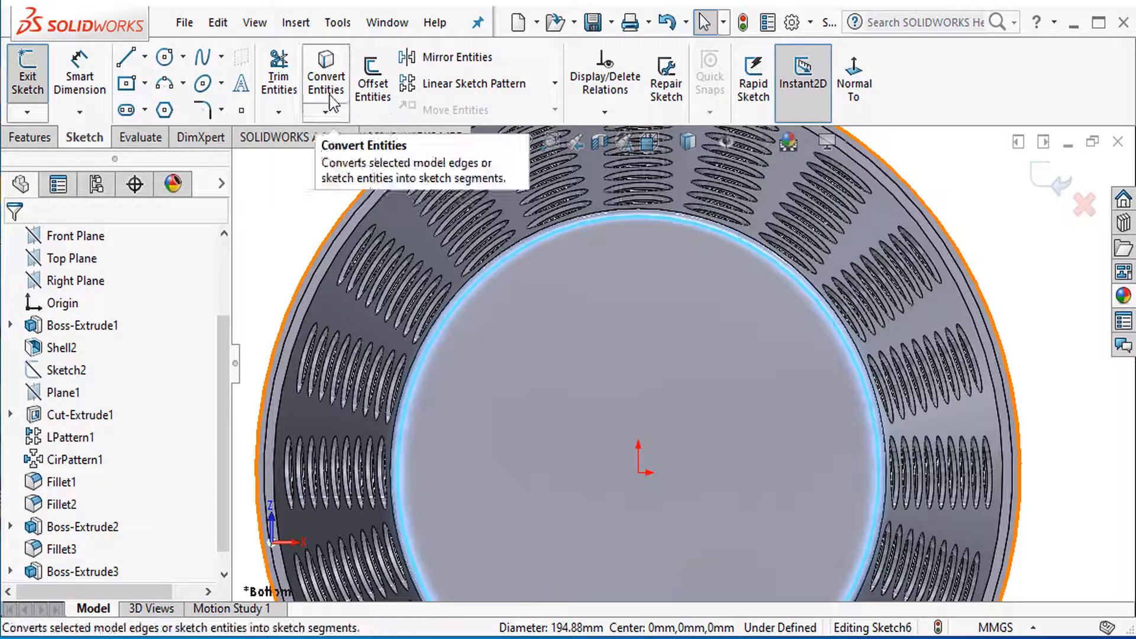
left_click(372, 107)
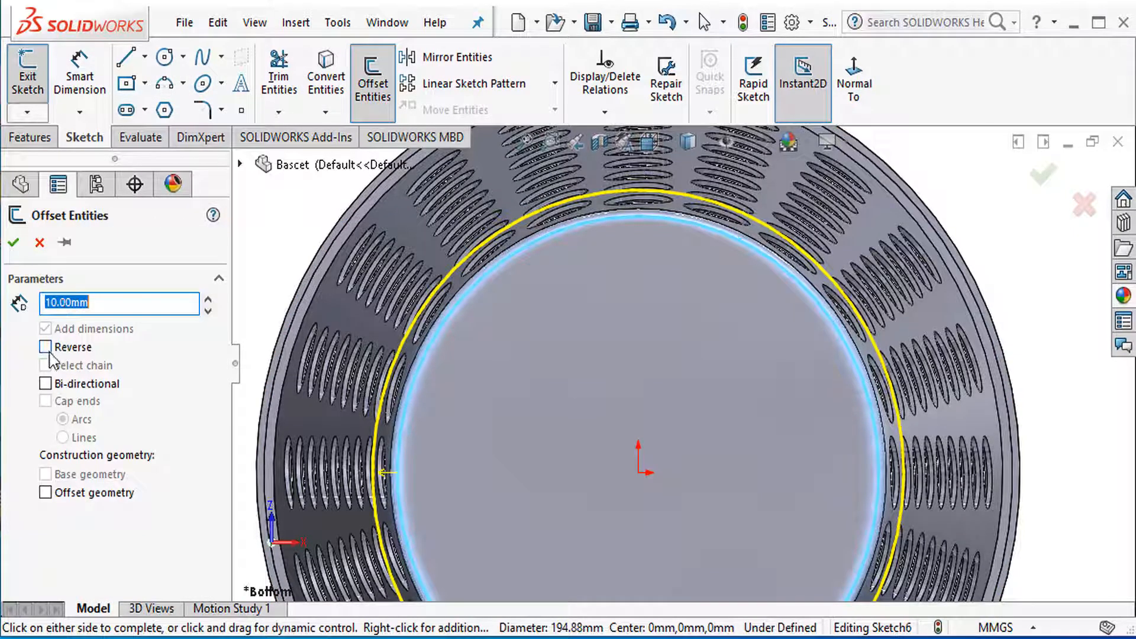
left_click(45, 347)
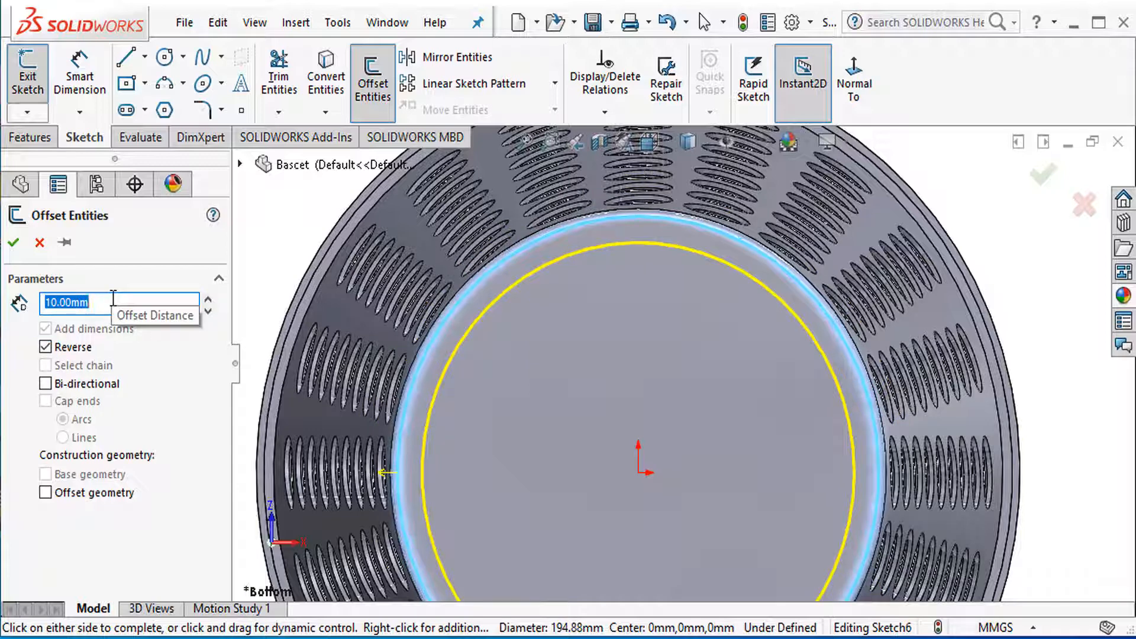
type("5")
key("Return")
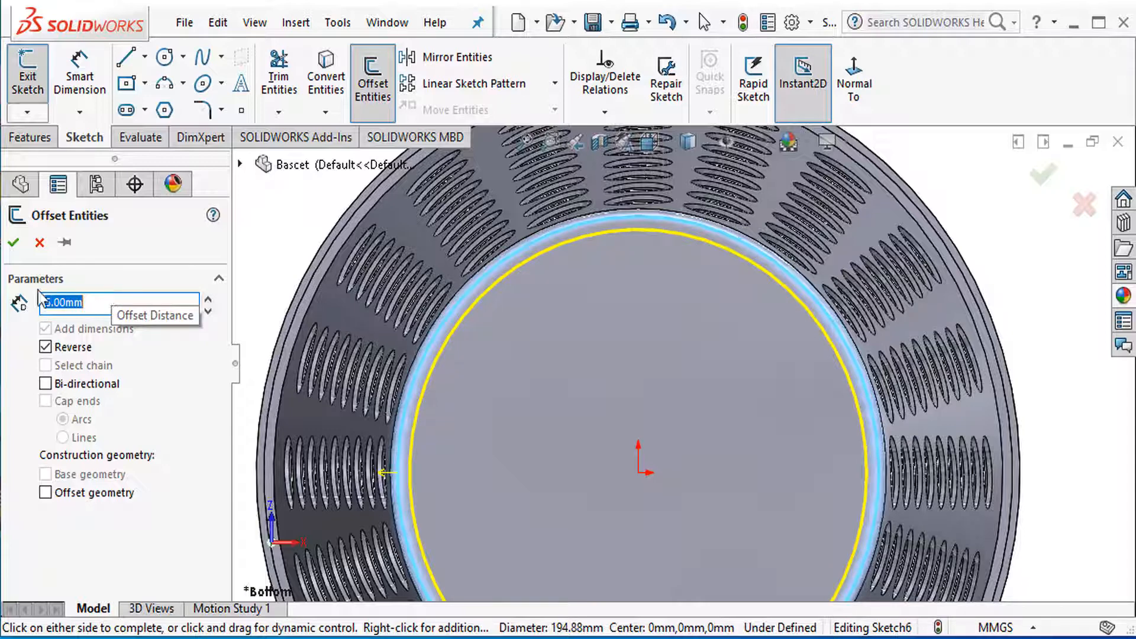
left_click(14, 243)
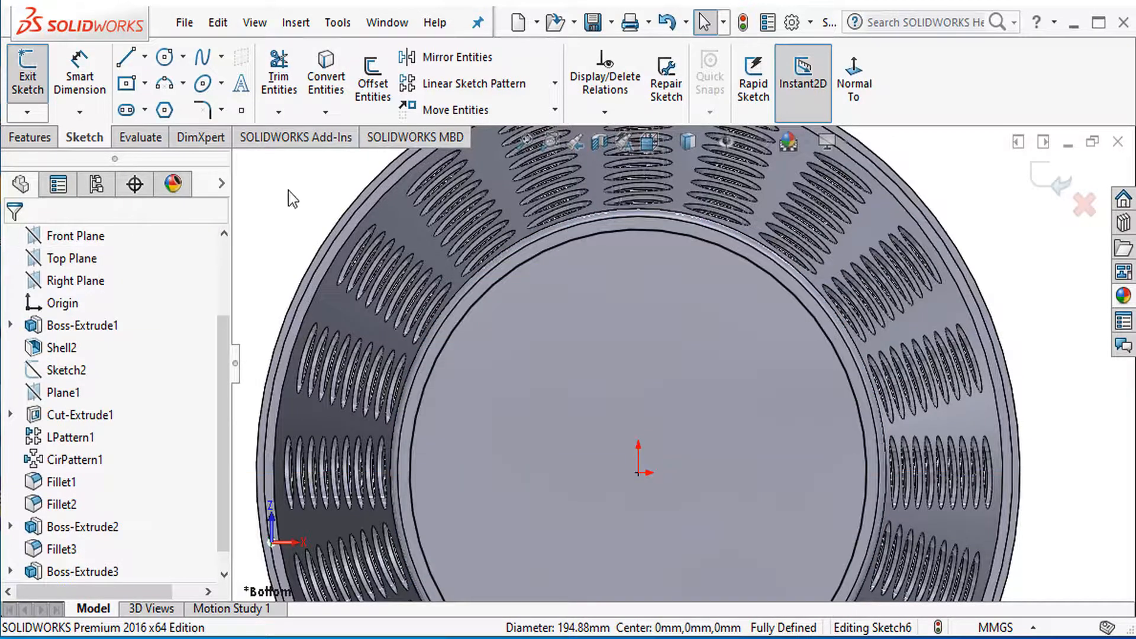
Offset the new circle on the bottom face another 4 mm inward to form a narrow ring
left_click(655, 232)
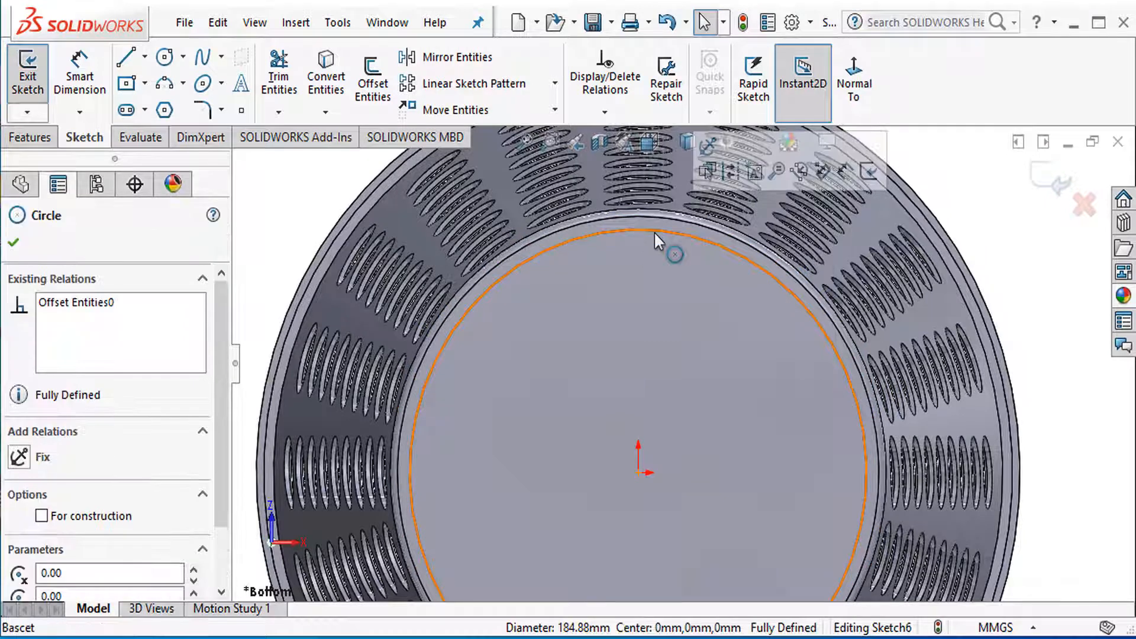
left_click(382, 100)
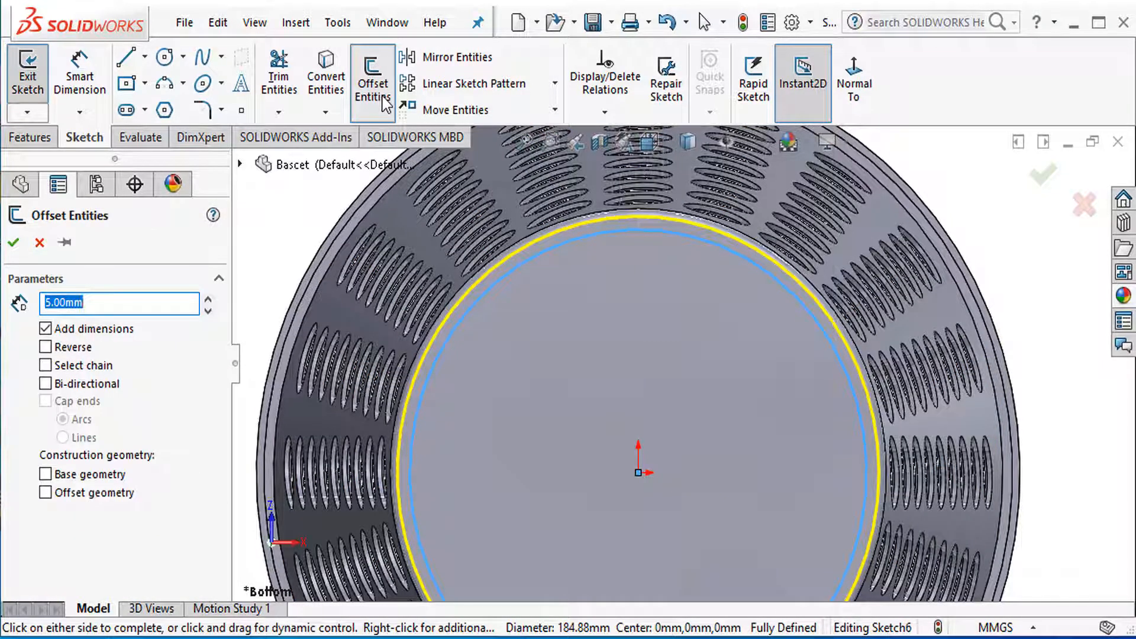
left_click(46, 346)
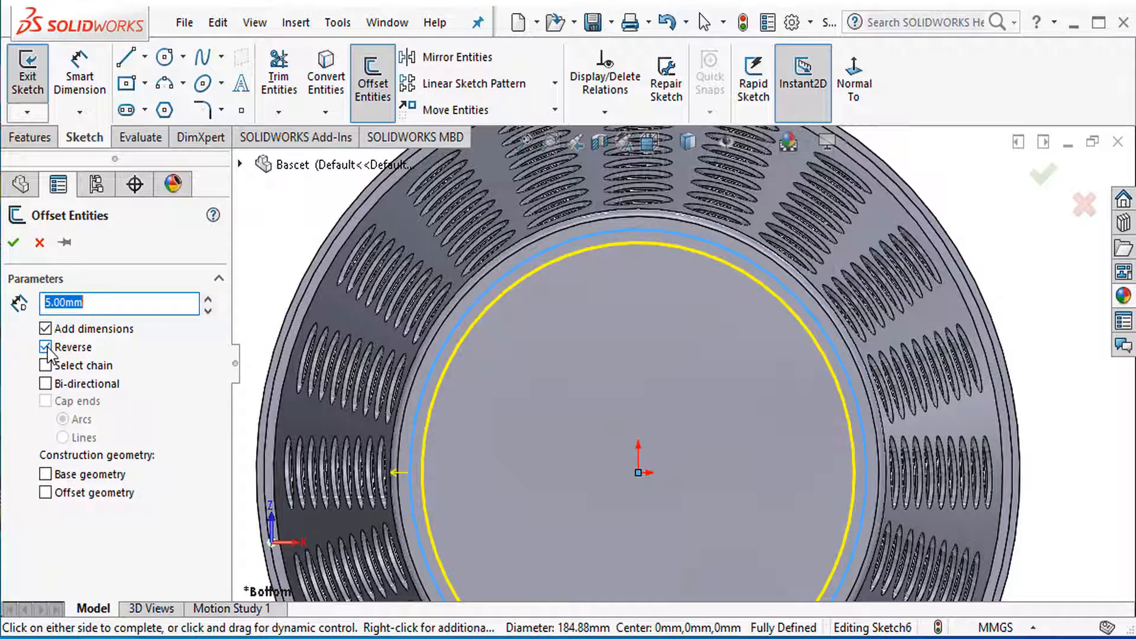
type("4")
key("Return")
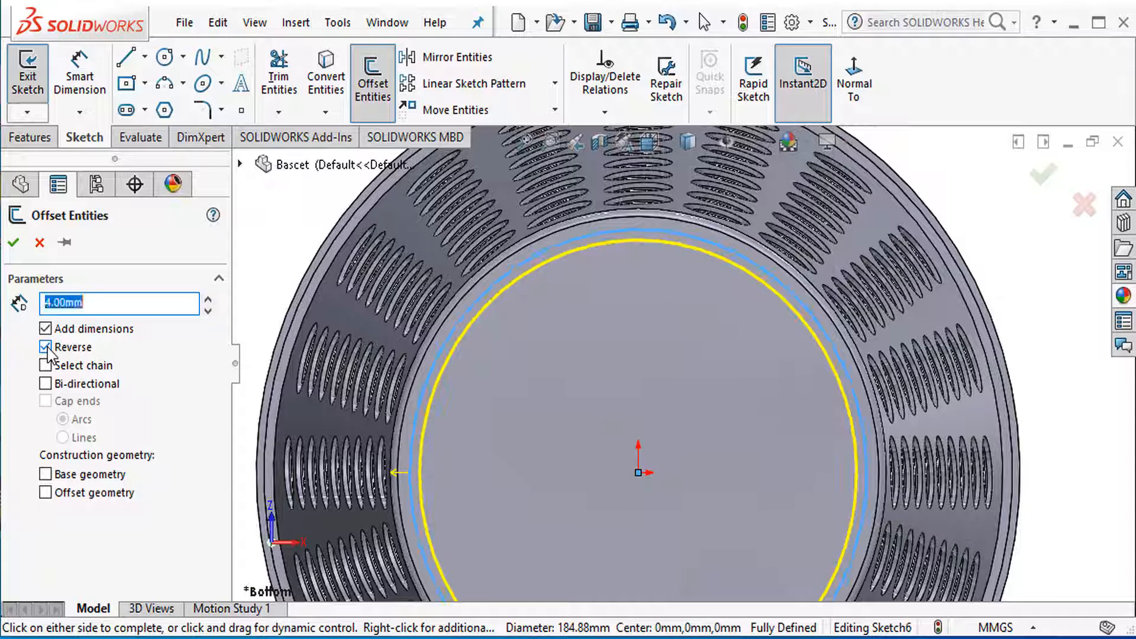
left_click(13, 242)
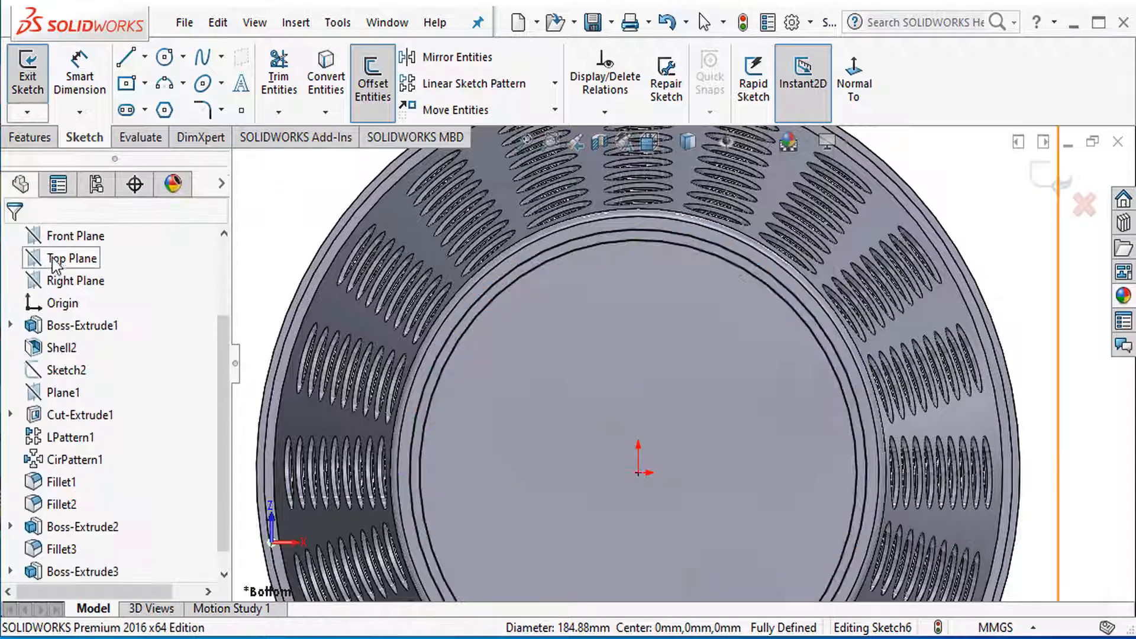
Extrude the ring on the basket's bottom as a blind boss 3 mm deep, merged with the basket
left_click(38, 138)
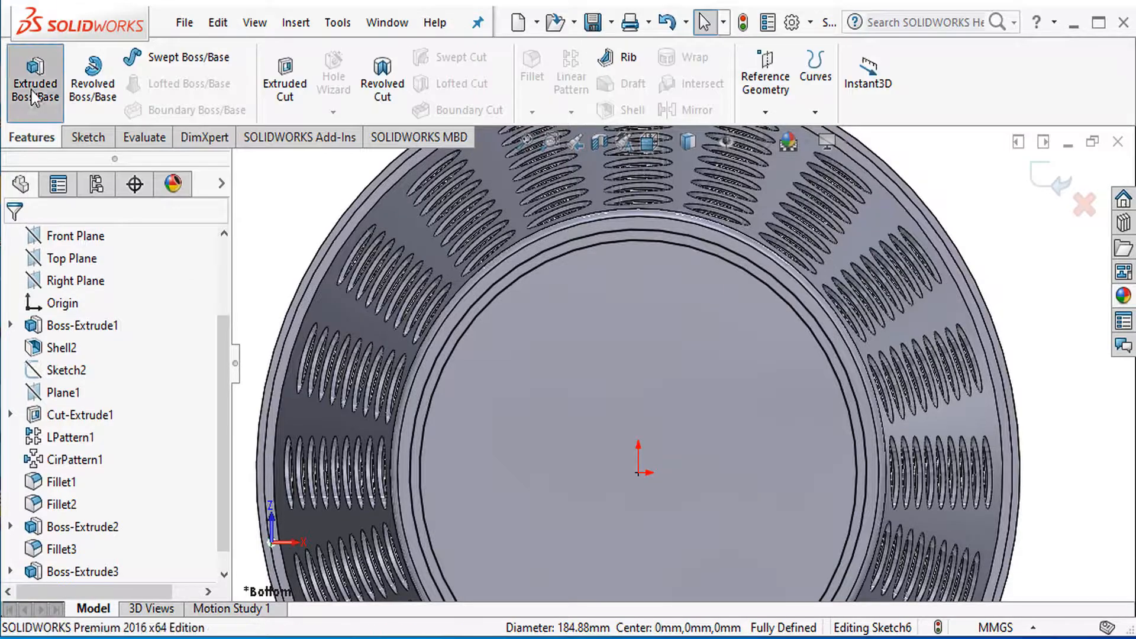
left_click(35, 77)
middle_click_drag(615, 414, 521, 441)
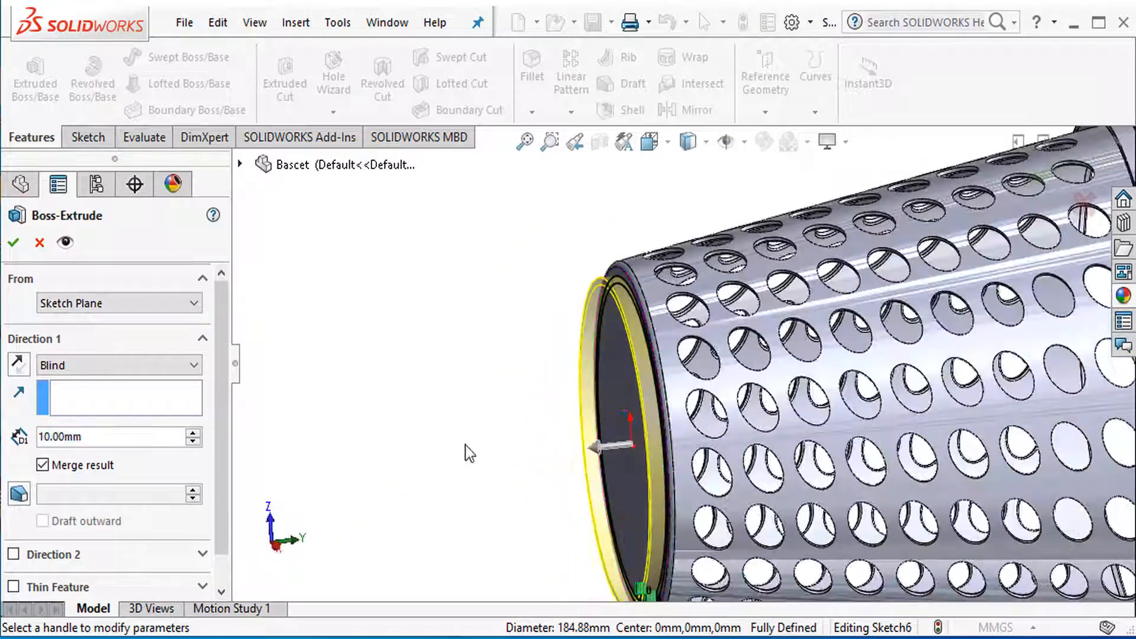
double_click(116, 438)
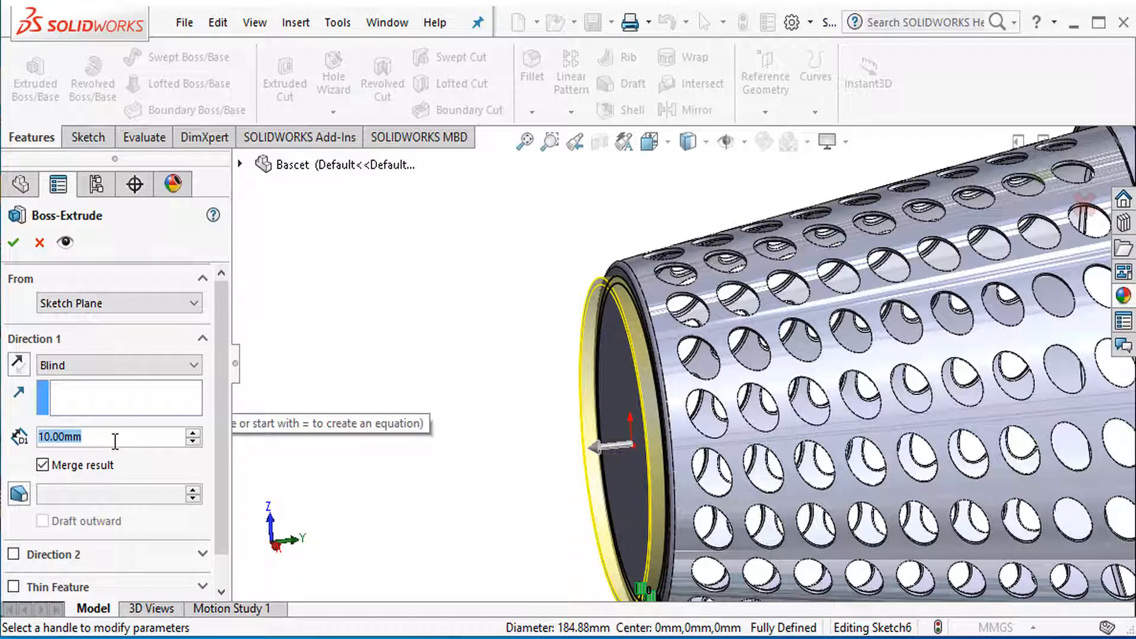
type("3")
key("Return")
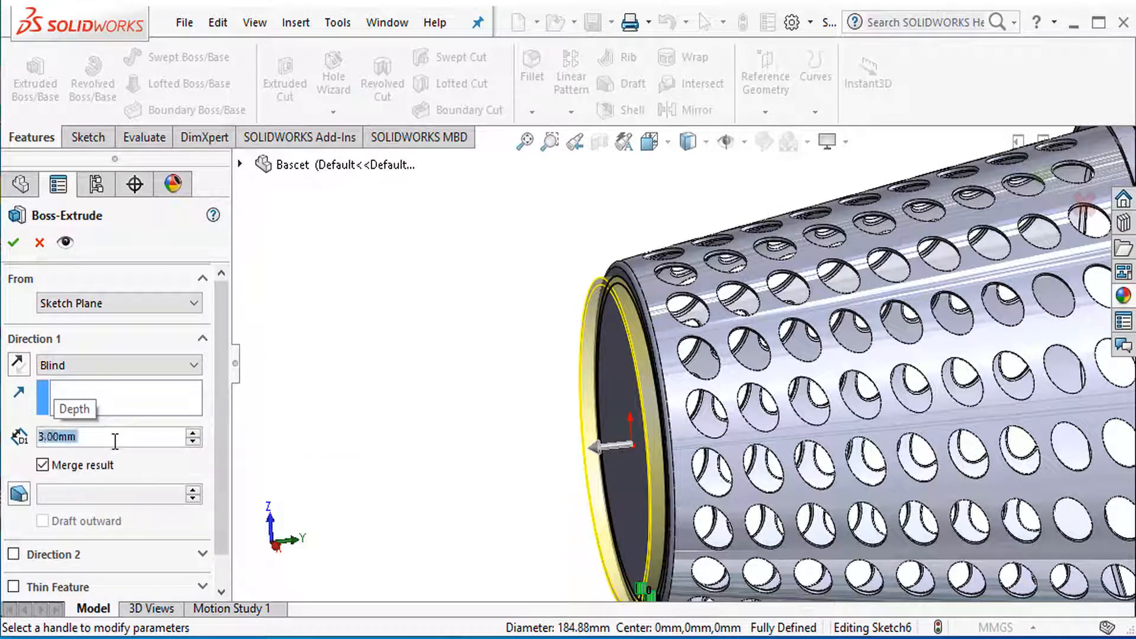
left_click(13, 242)
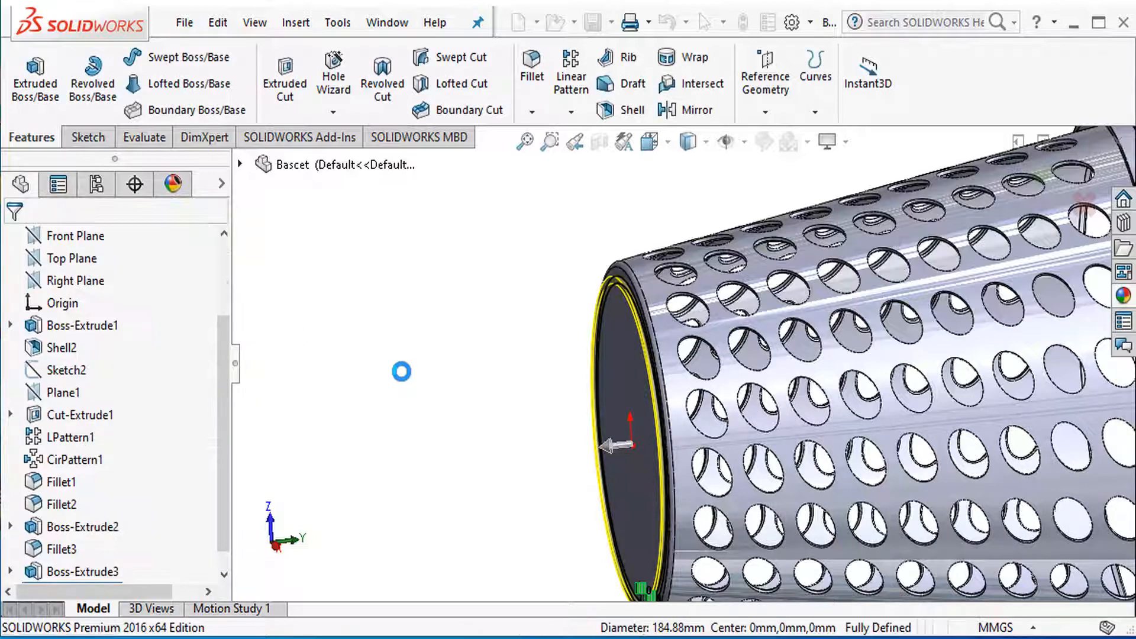
Examine the basket's bottom ring, perforated wall and the underside of the rim from several angles
scroll(735, 429, "up", 2)
middle_click_drag(684, 431, 761, 427)
scroll(790, 385, "down", 2)
middle_click_drag(790, 391, 859, 304)
scroll(749, 441, "up", 4)
scroll(845, 248, "down", 5)
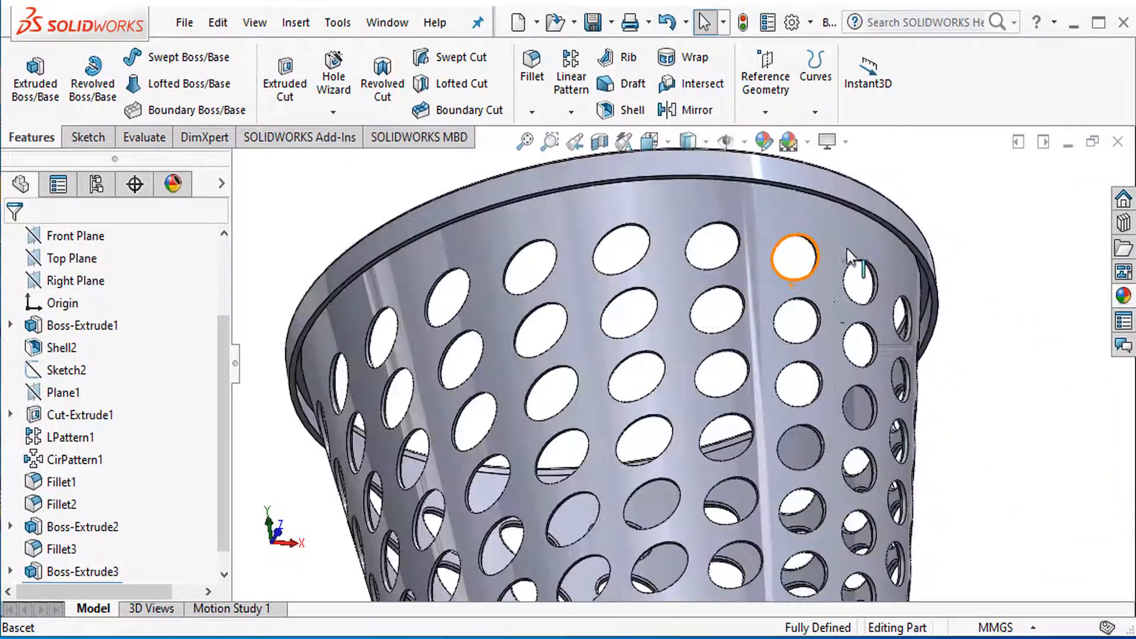
scroll(826, 293, "up", 3)
scroll(235, 416, "up", 5)
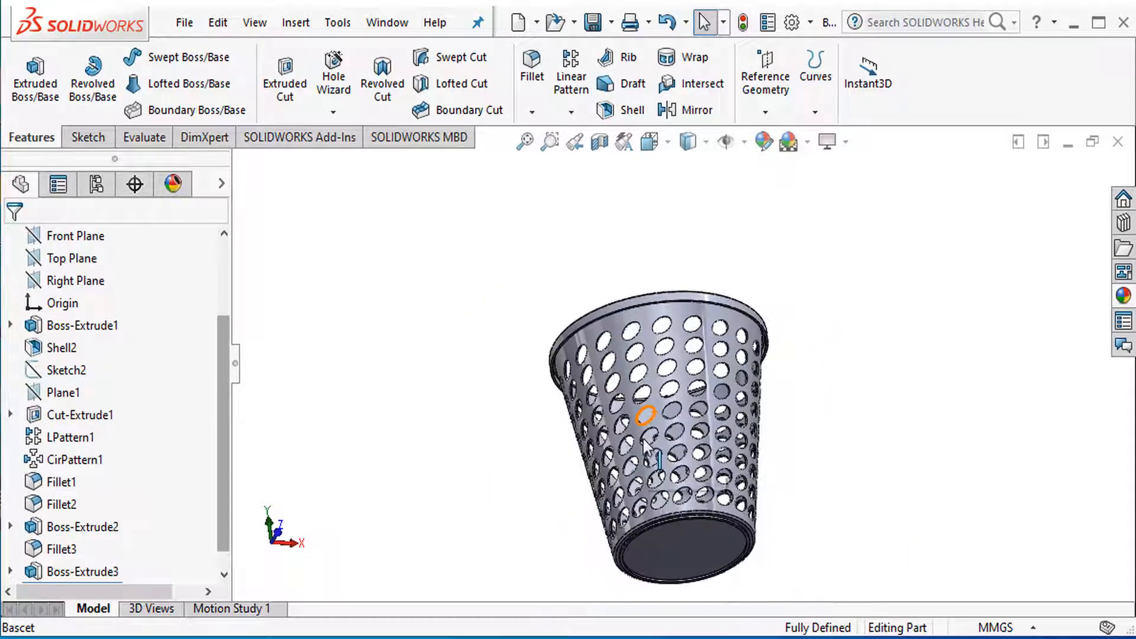
scroll(95, 373, "up", 2)
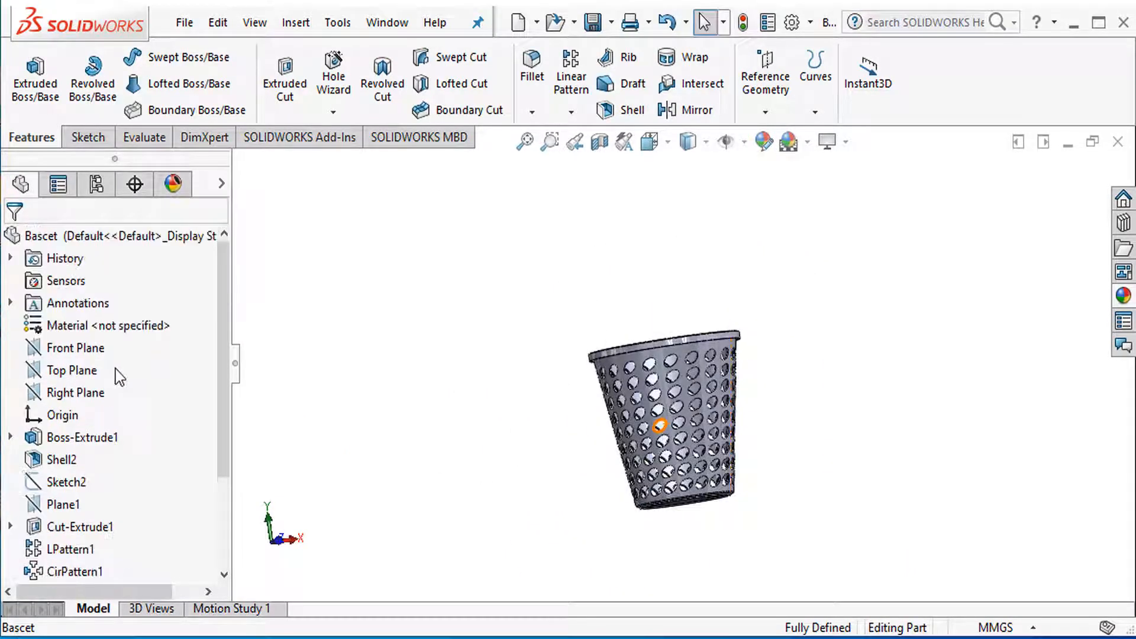
Start a sketch on the Front Plane, view it normal to the plane and show the basket with hidden lines visible
left_click(70, 349)
left_click(83, 332)
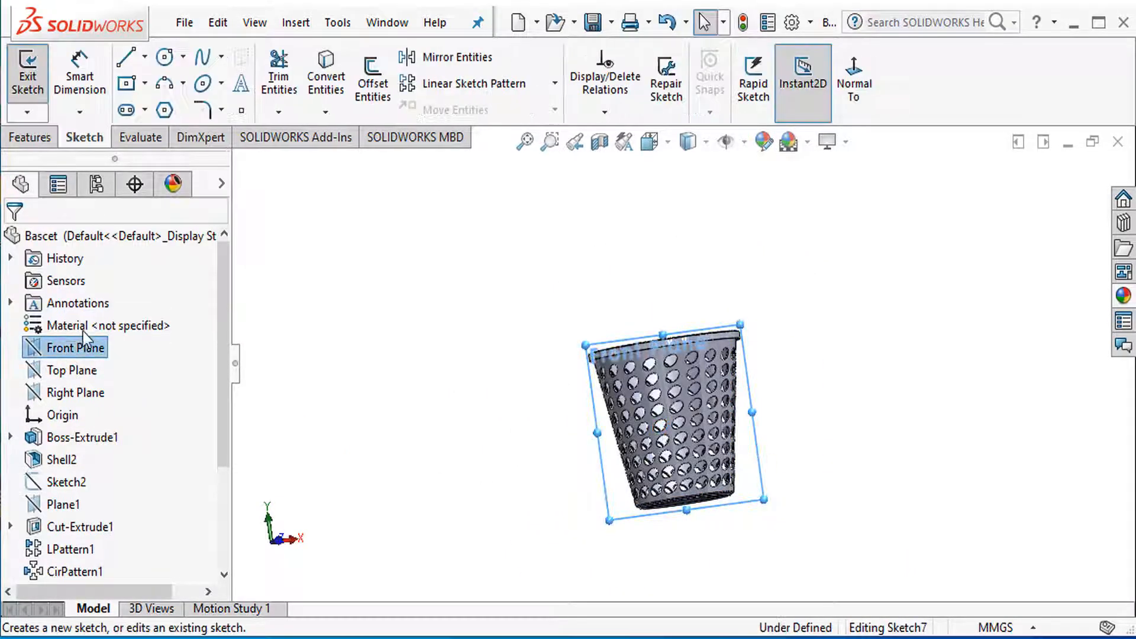
left_click(869, 96)
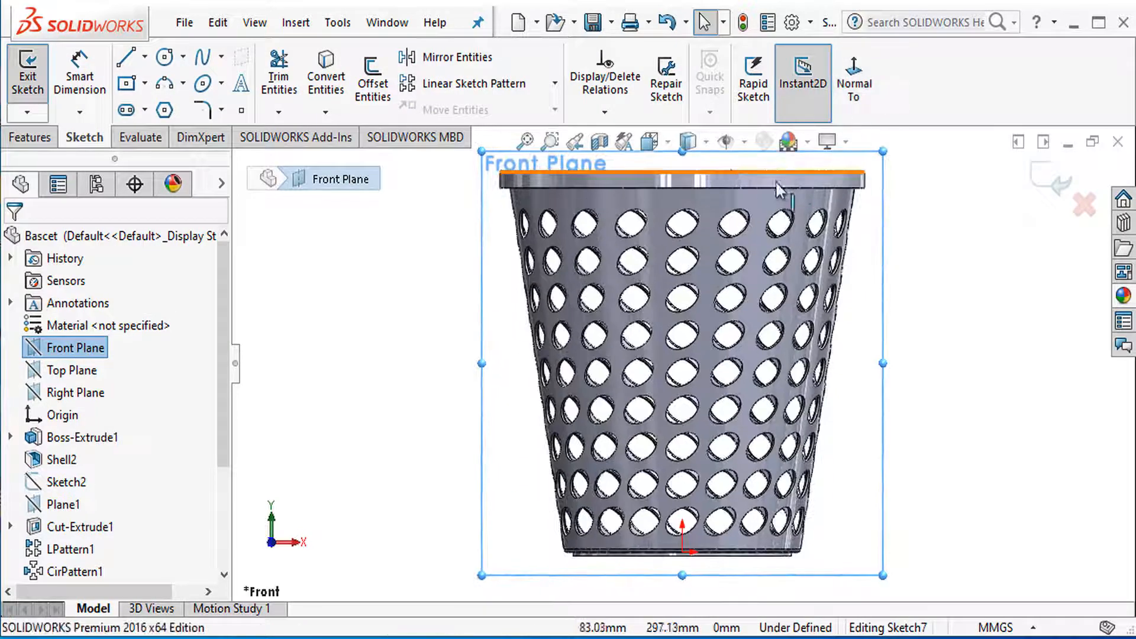
left_click(706, 142)
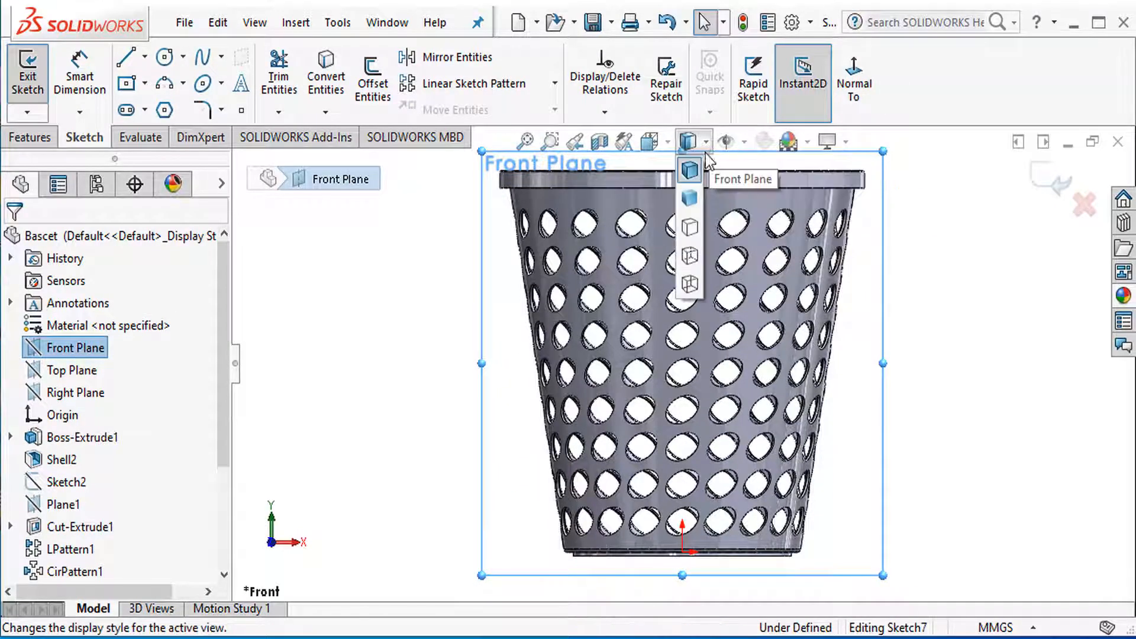
left_click(688, 268)
scroll(846, 222, "down", 5)
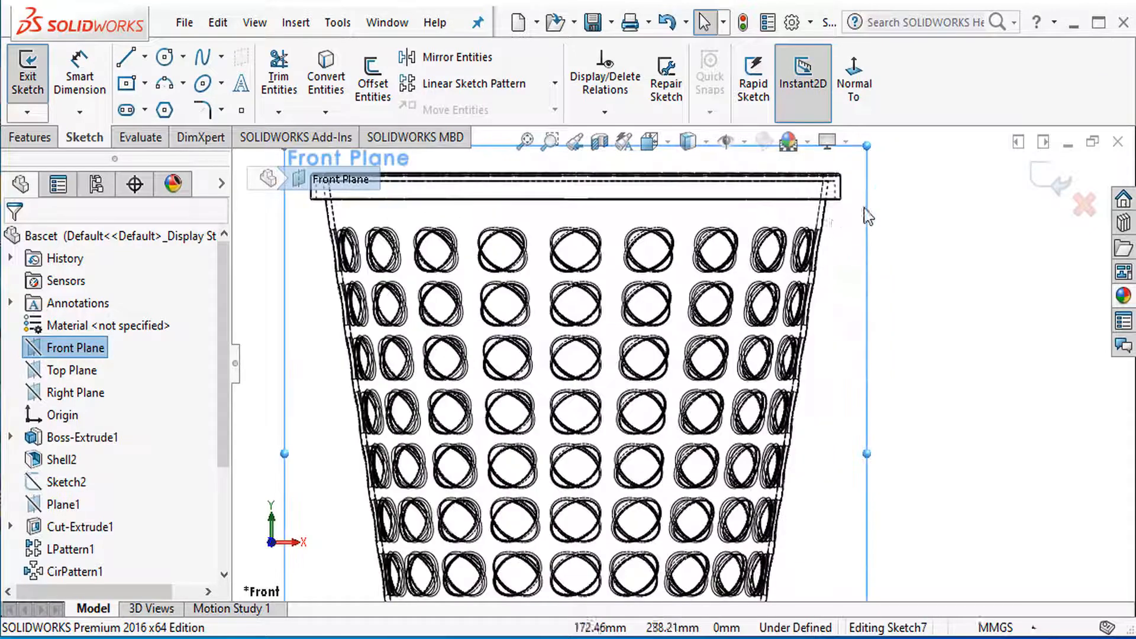
scroll(834, 228, "down", 2)
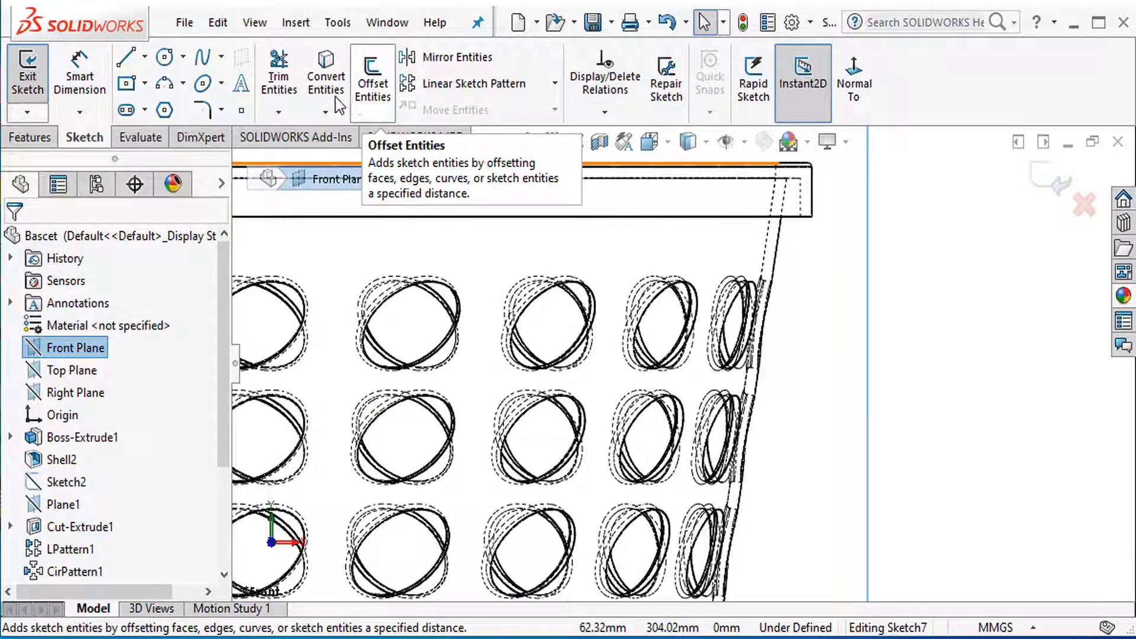
Sketch a closed four-line profile about 8 mm tall and 5 mm wide at its base, between the basket's outer wall and the rim lip
left_click(126, 57)
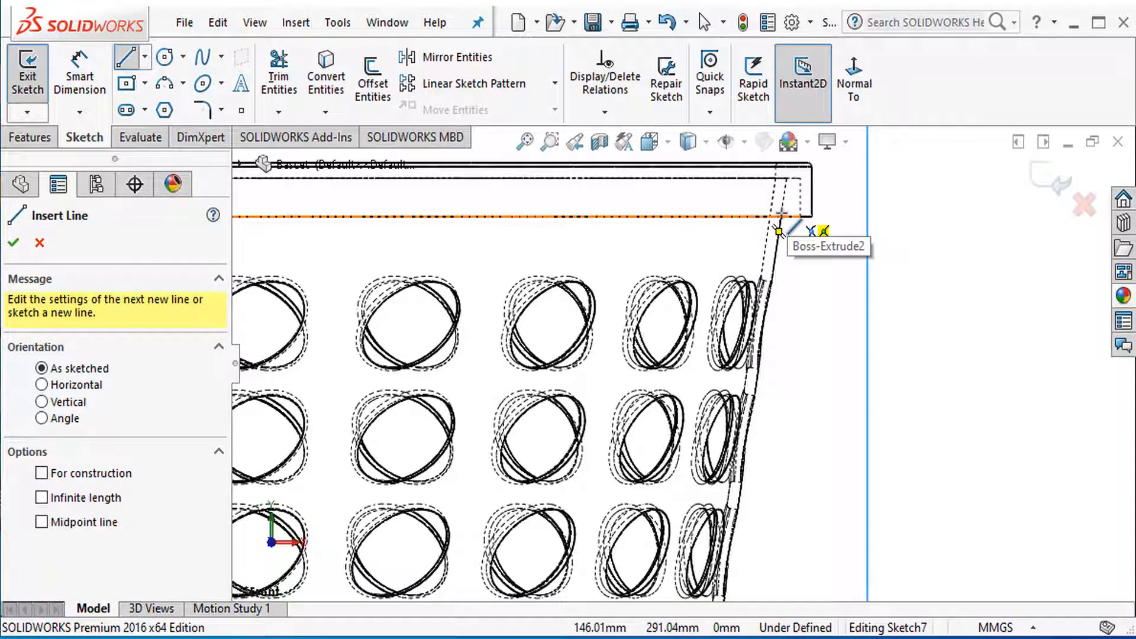
left_click(778, 231)
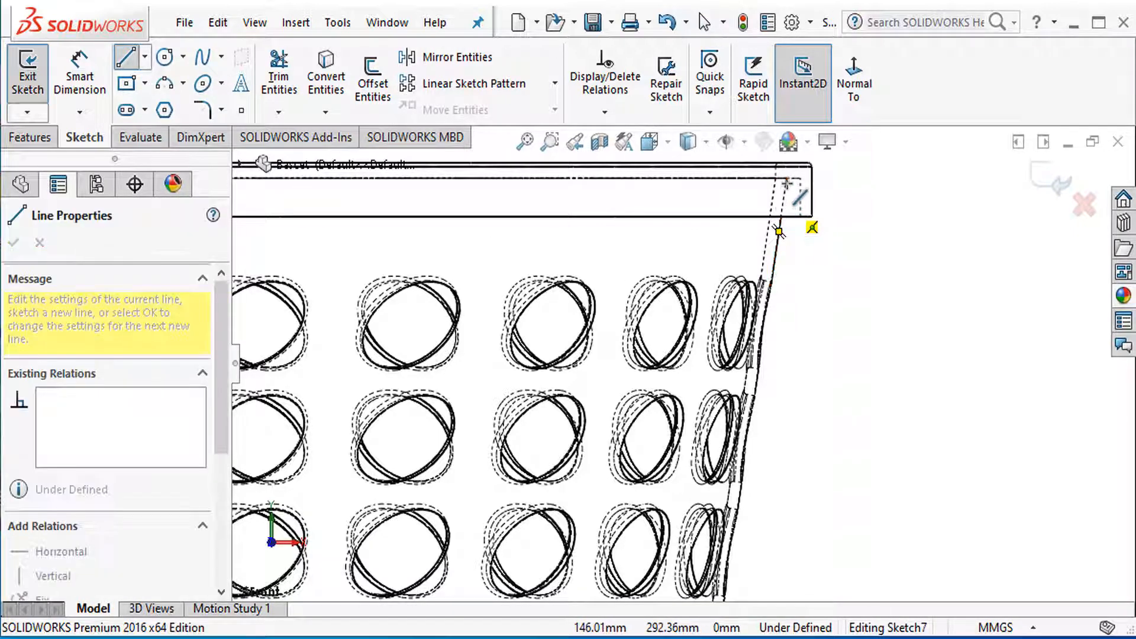
left_click(787, 178)
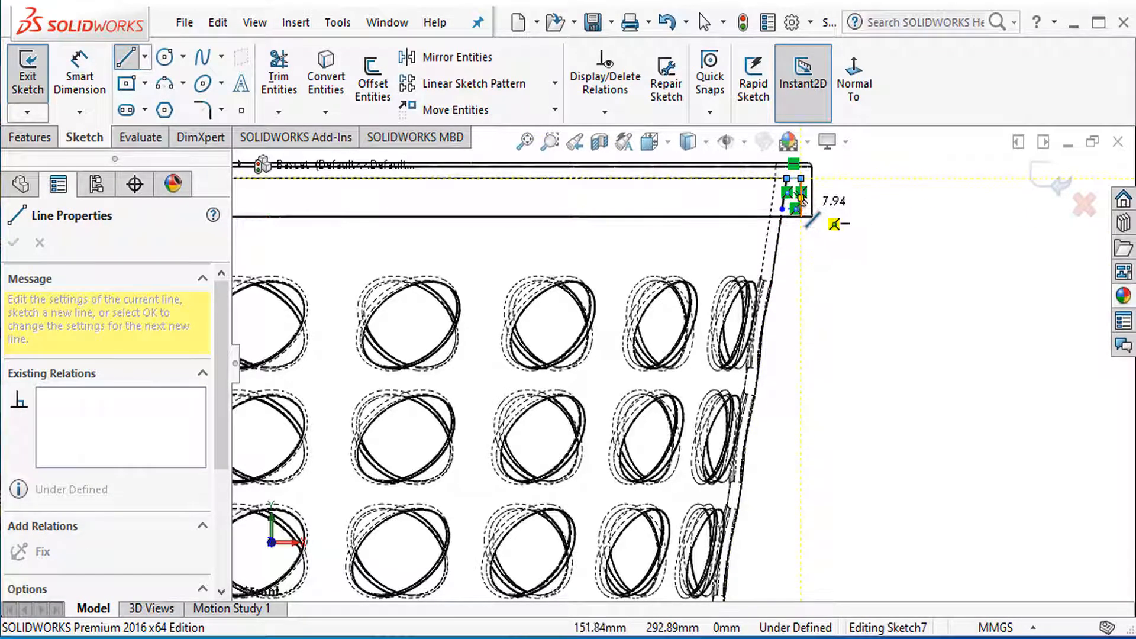
scroll(802, 198, "down", 10)
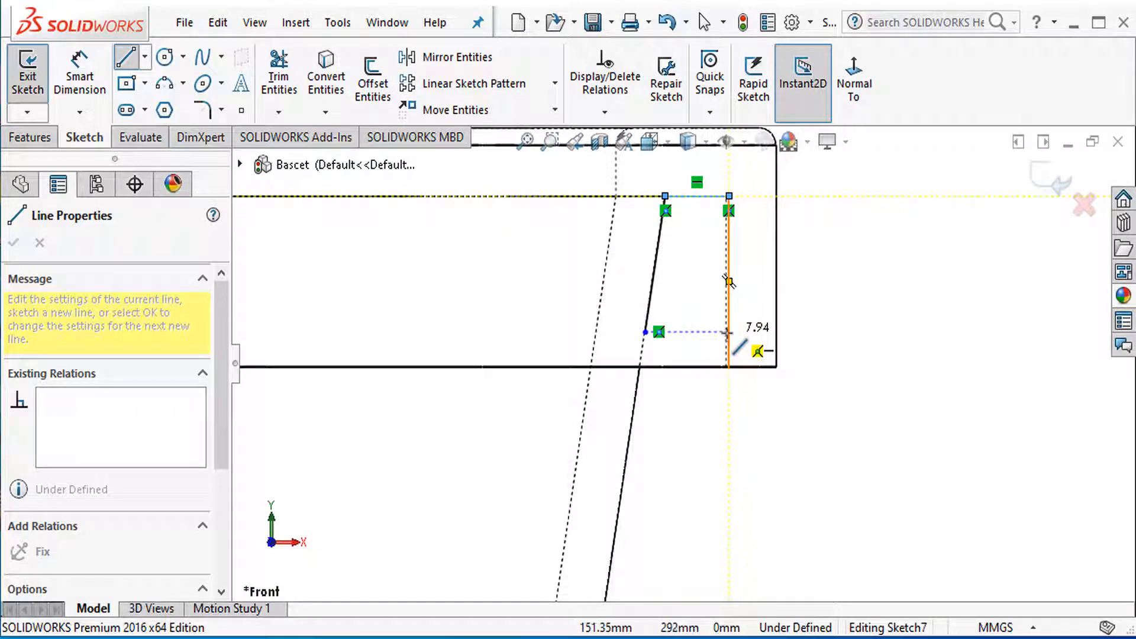
left_click(727, 332)
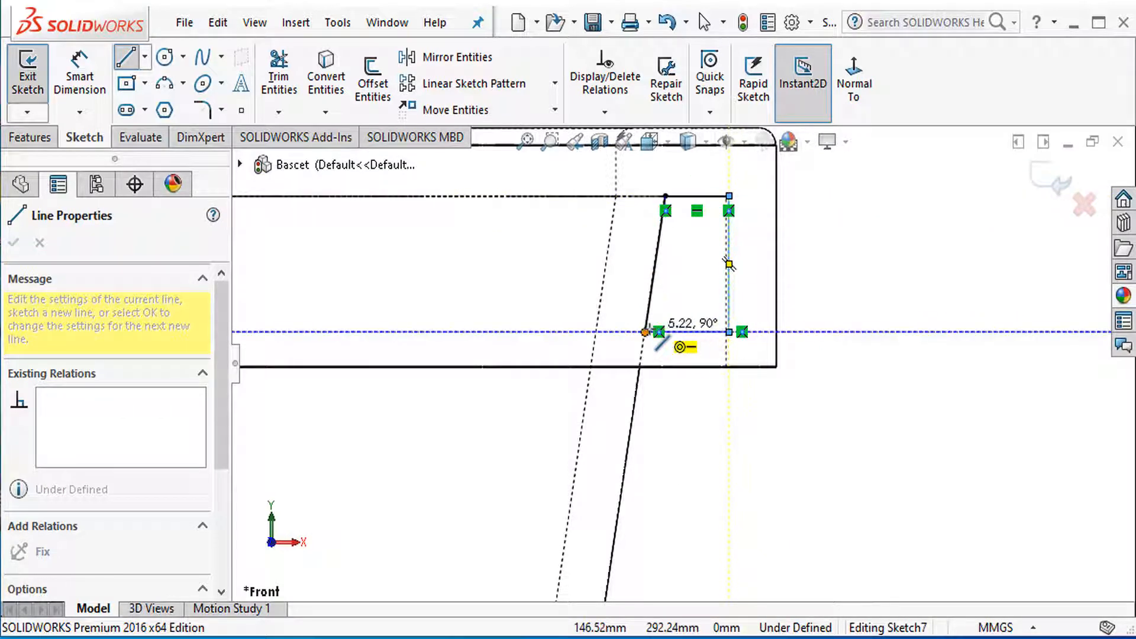
double_click(646, 332)
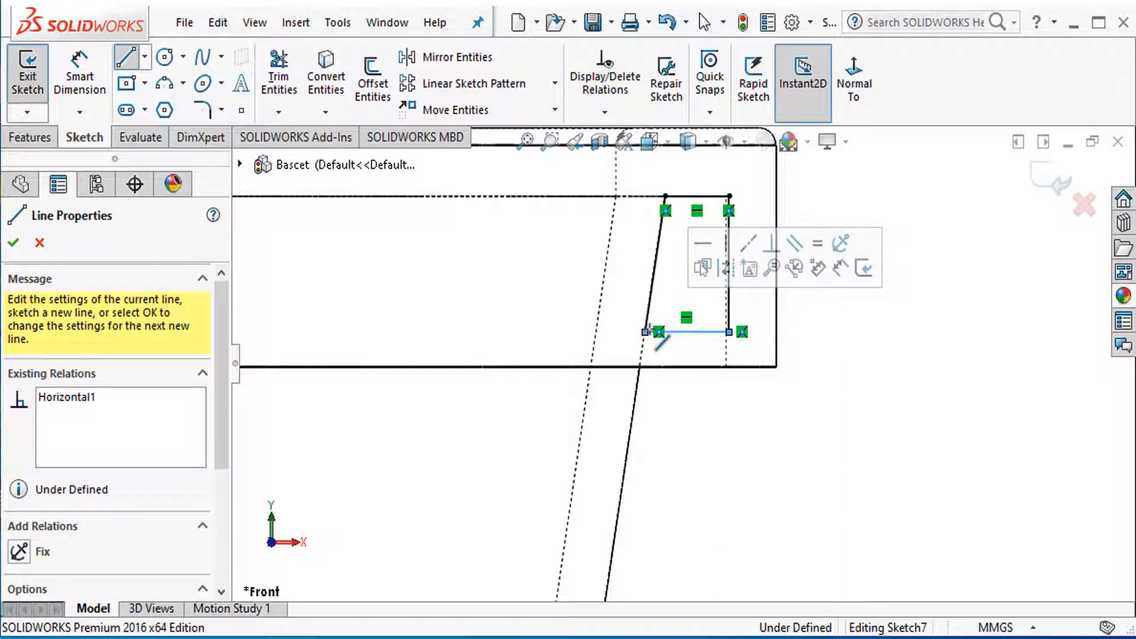
key("Escape")
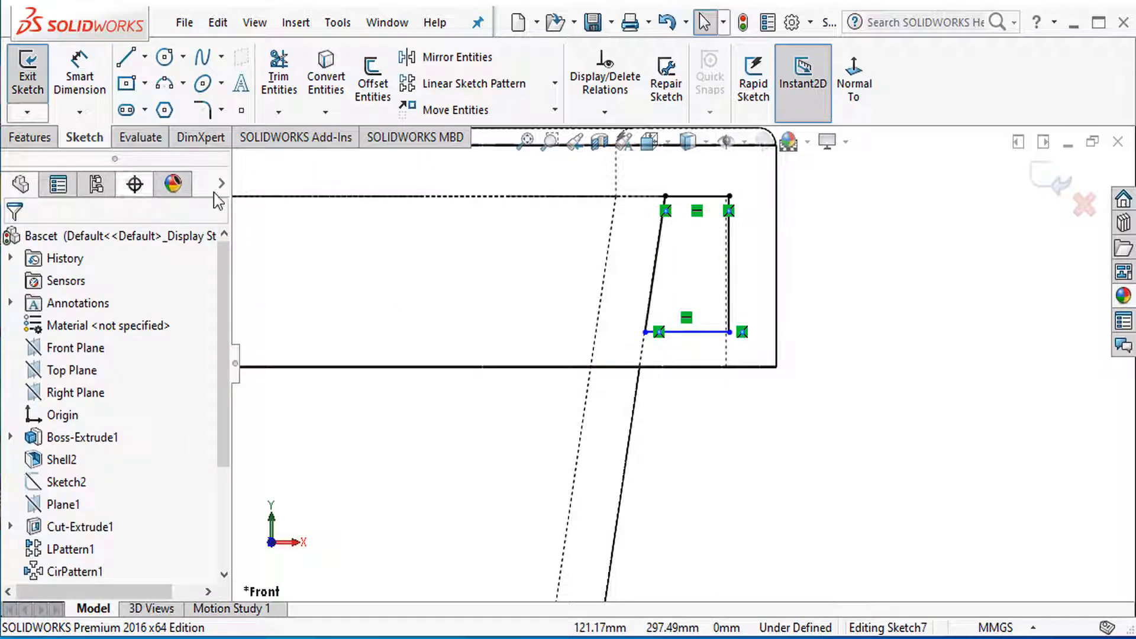
Extrude the rib profile under the rim as a Mid Plane boss 3 mm thick, merged with the basket
scroll(862, 339, "up", 6)
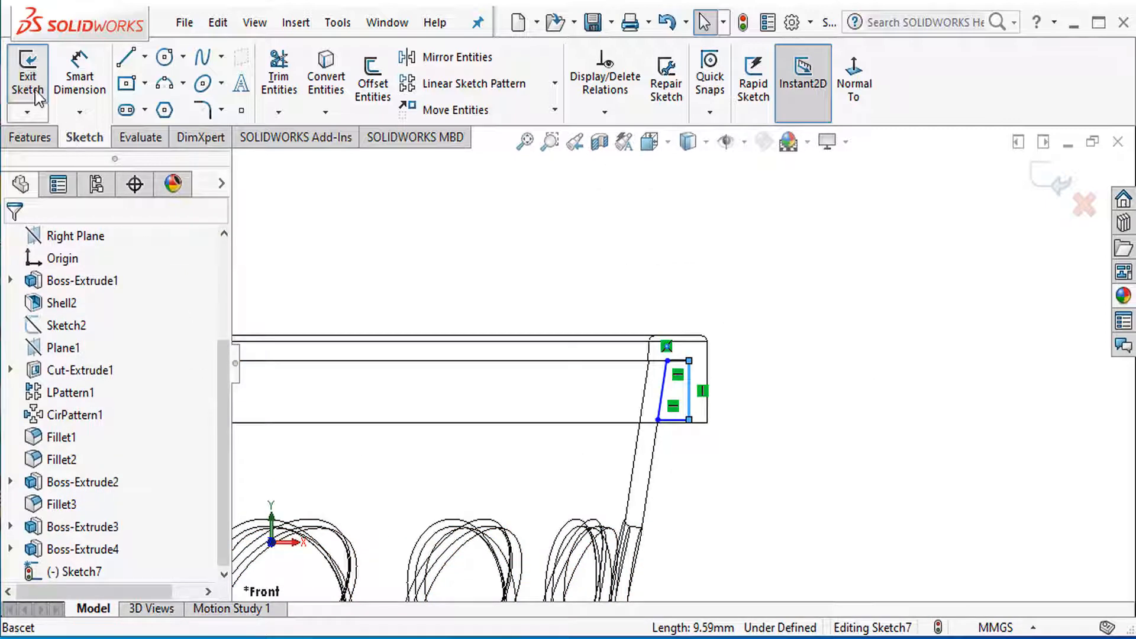
left_click(29, 137)
left_click(36, 89)
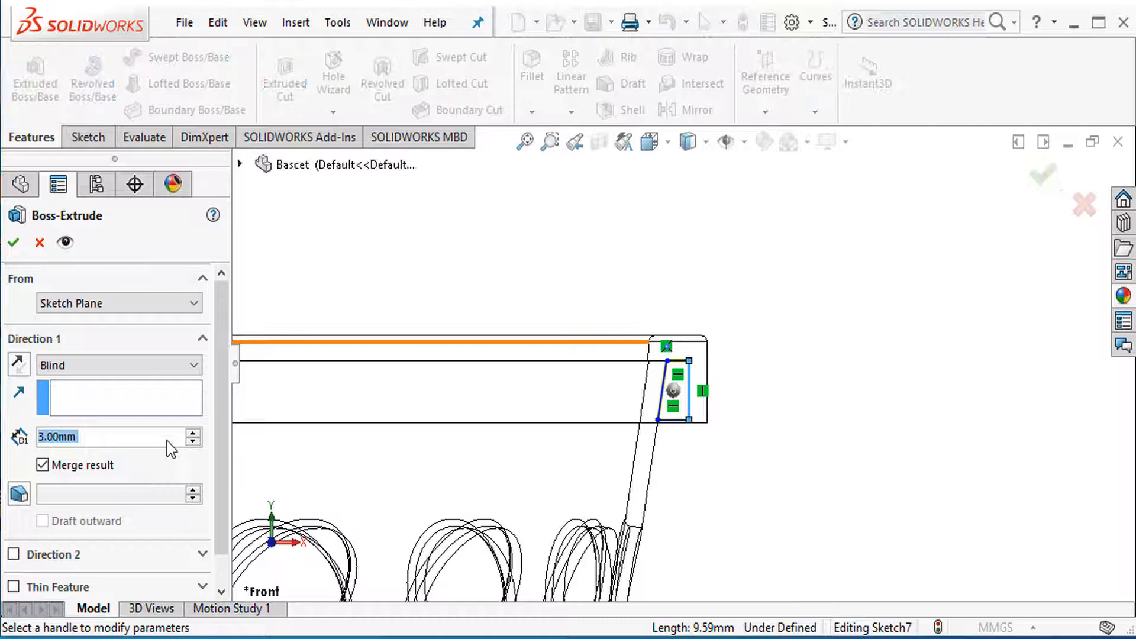
left_click(190, 367)
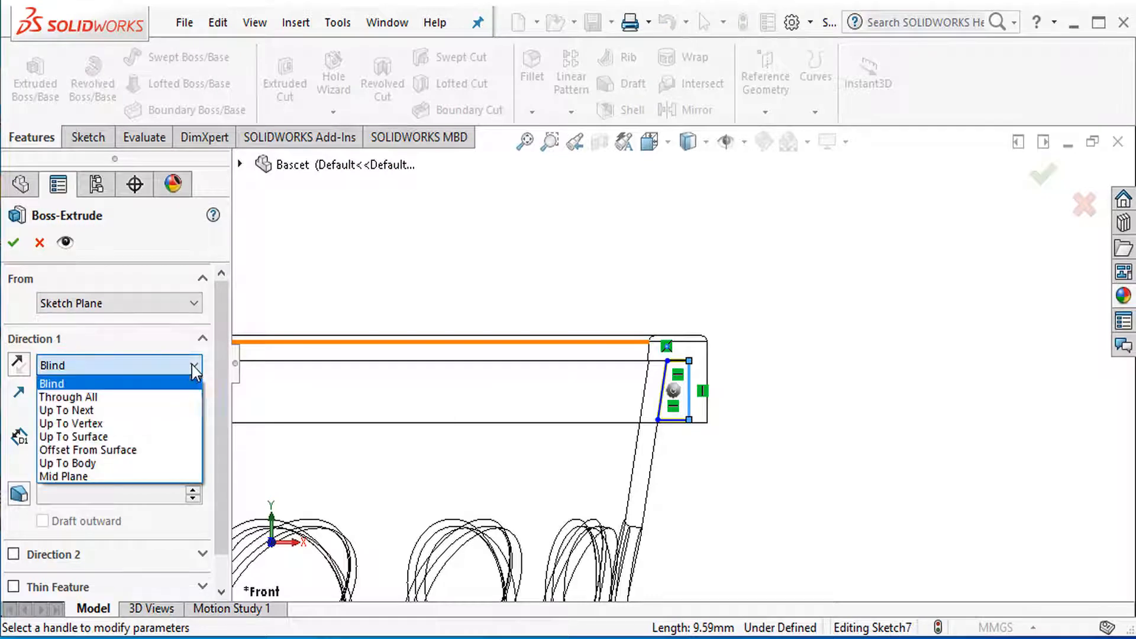
left_click(159, 477)
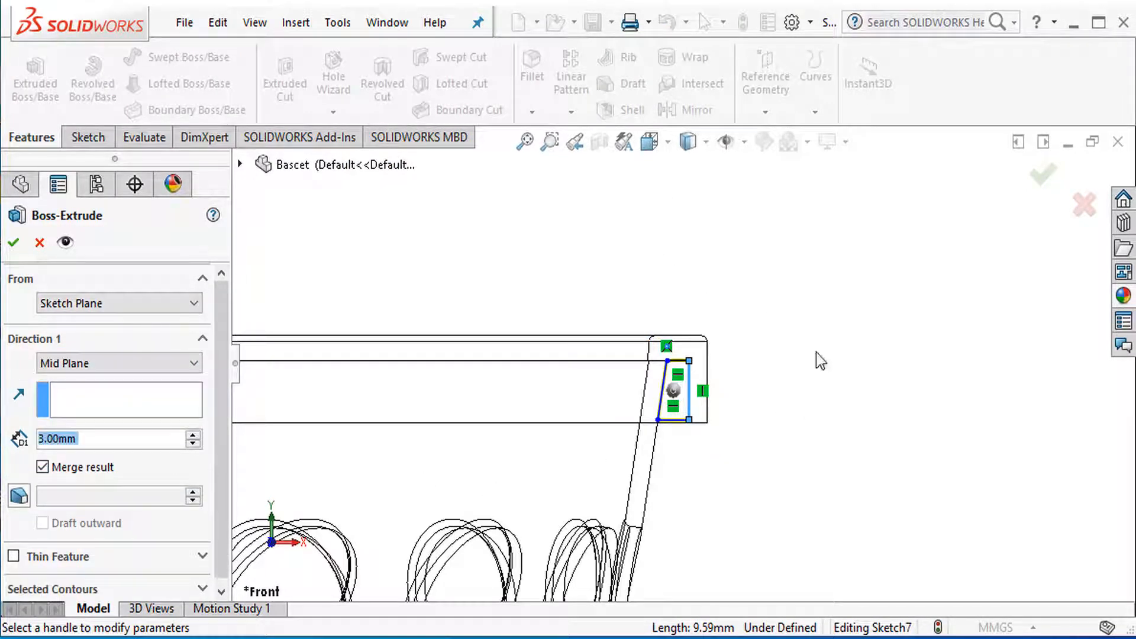
middle_click_drag(862, 437, 799, 448)
scroll(813, 396, "down", 4)
middle_click_drag(817, 404, 754, 417)
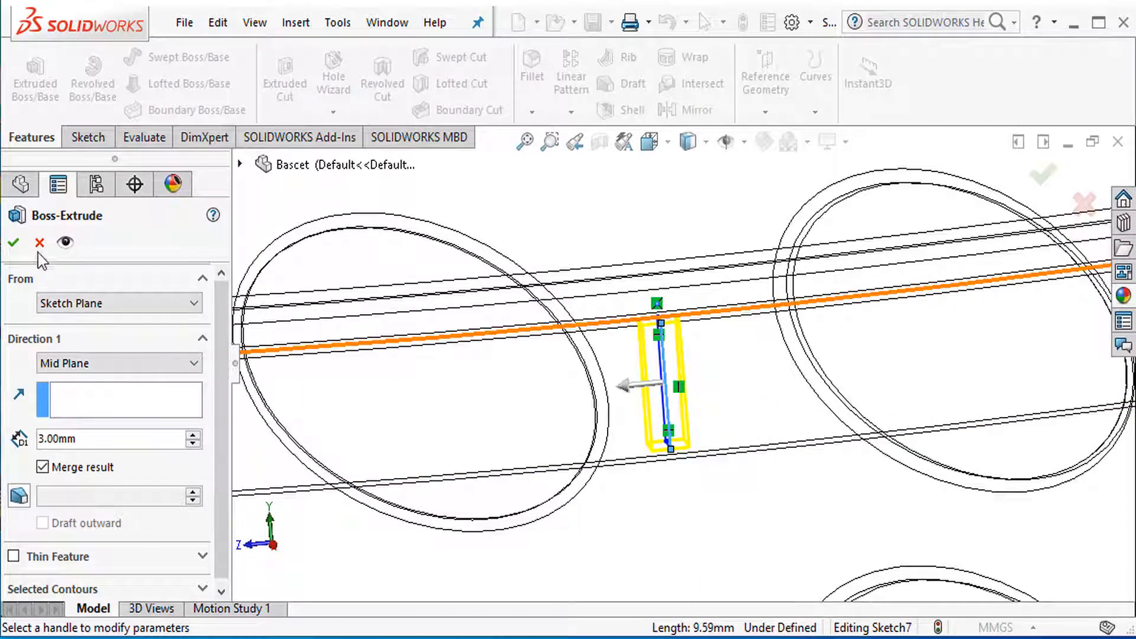
left_click(15, 243)
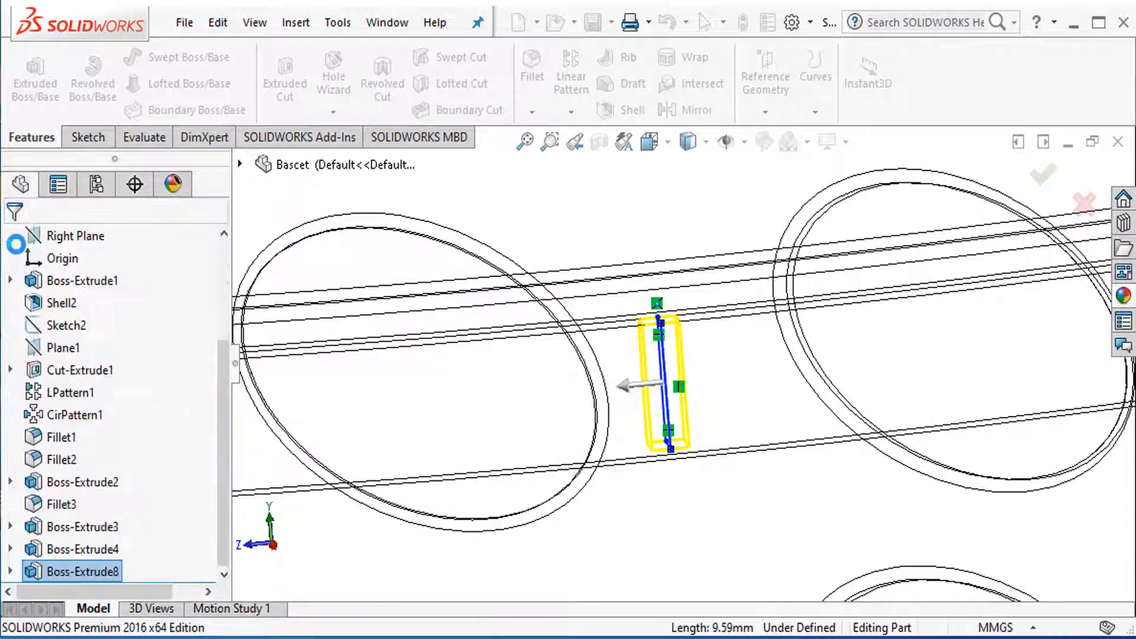
Return the basket to the shaded-with-edges display and turn it to view the underside of the rim
scroll(903, 408, "up", 6)
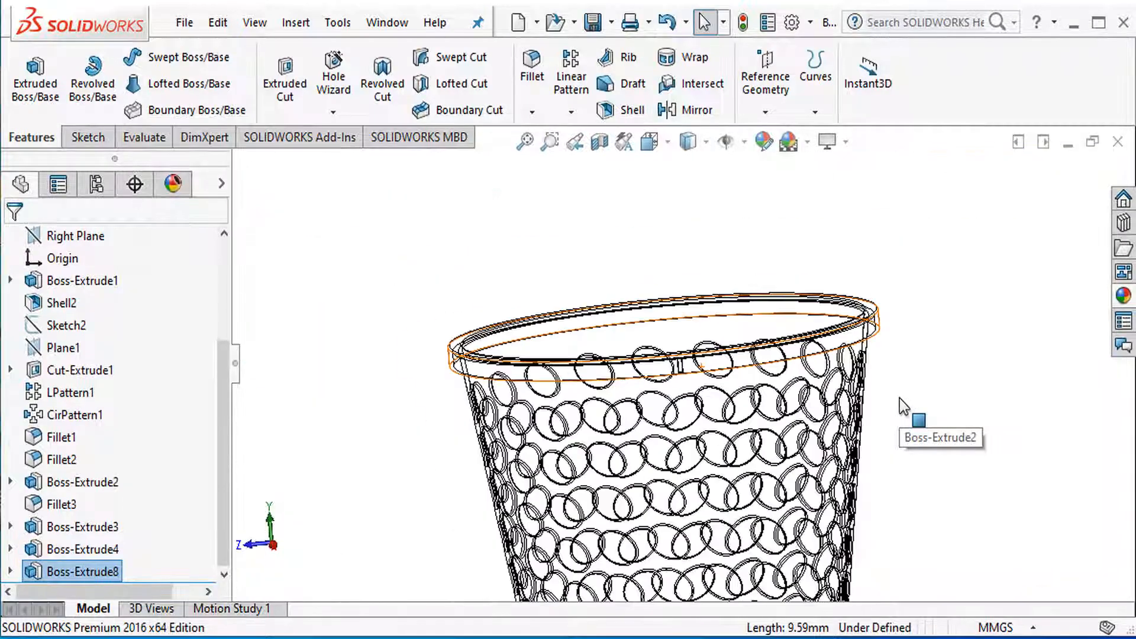
left_click(707, 143)
left_click(690, 170)
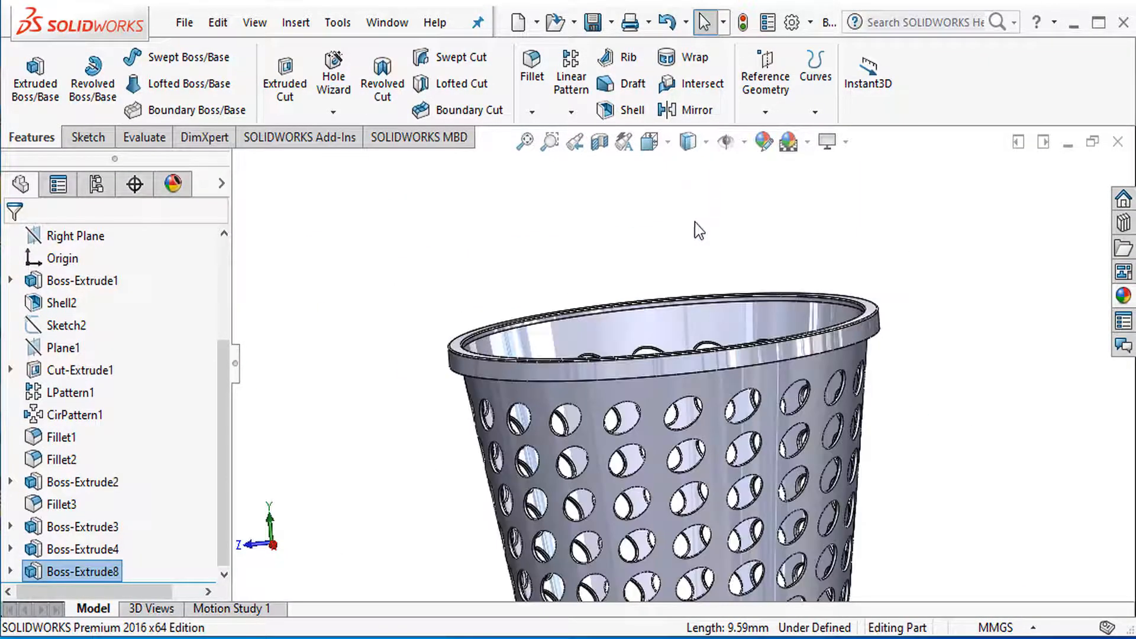
middle_click_drag(827, 485, 916, 408)
scroll(927, 311, "down", 4)
scroll(880, 371, "up", 2)
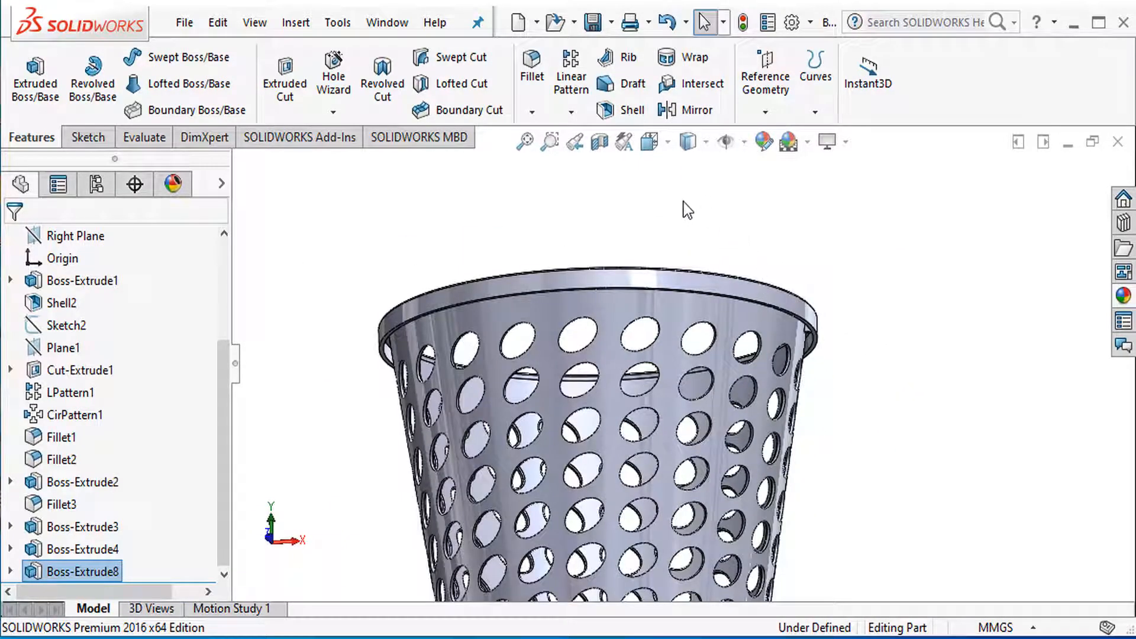
Create a circular pattern of the rim rib around the rim's lower circular edge, with 10 equally spaced instances over 360 degrees
left_click(571, 112)
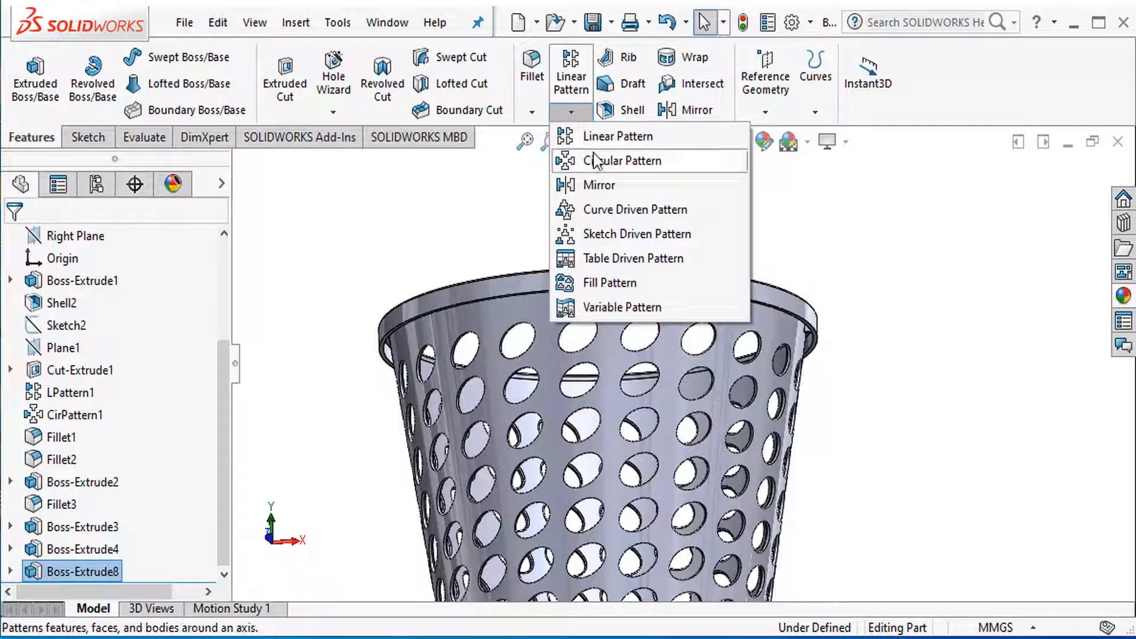
left_click(596, 161)
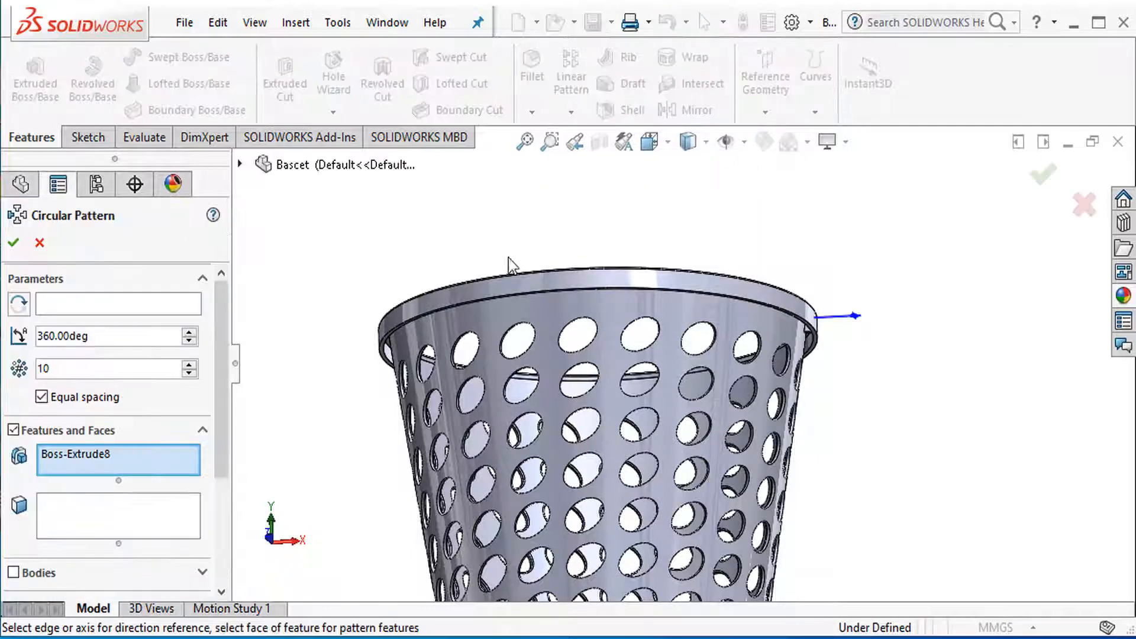
scroll(757, 290, "down", 4)
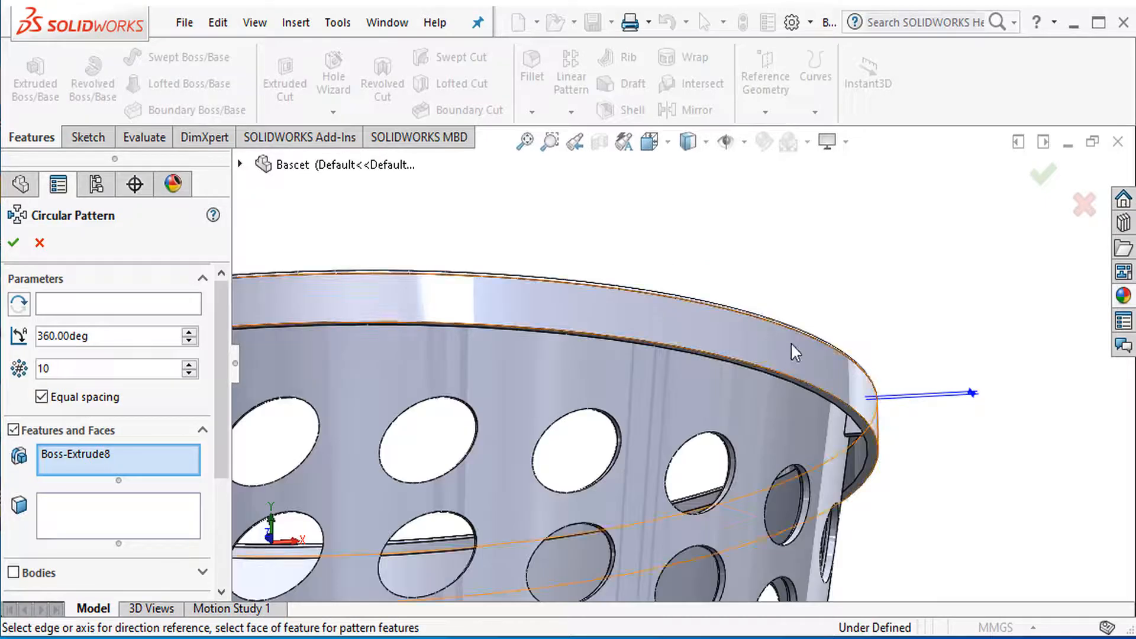
middle_click_drag(791, 345, 798, 392)
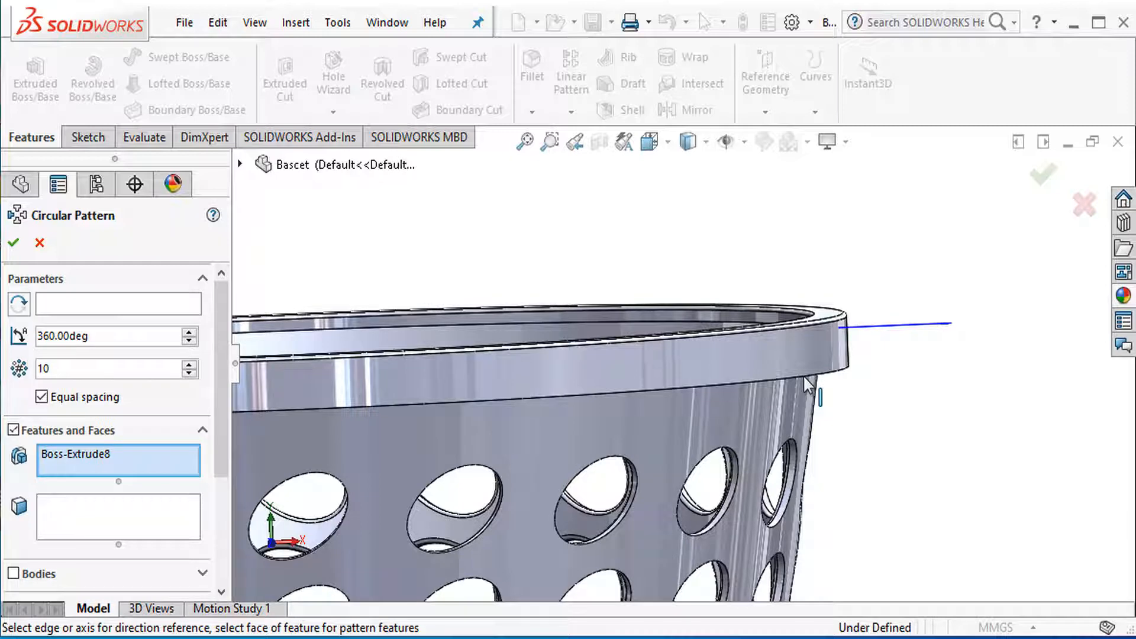
scroll(826, 437, "up", 3)
left_click(177, 305)
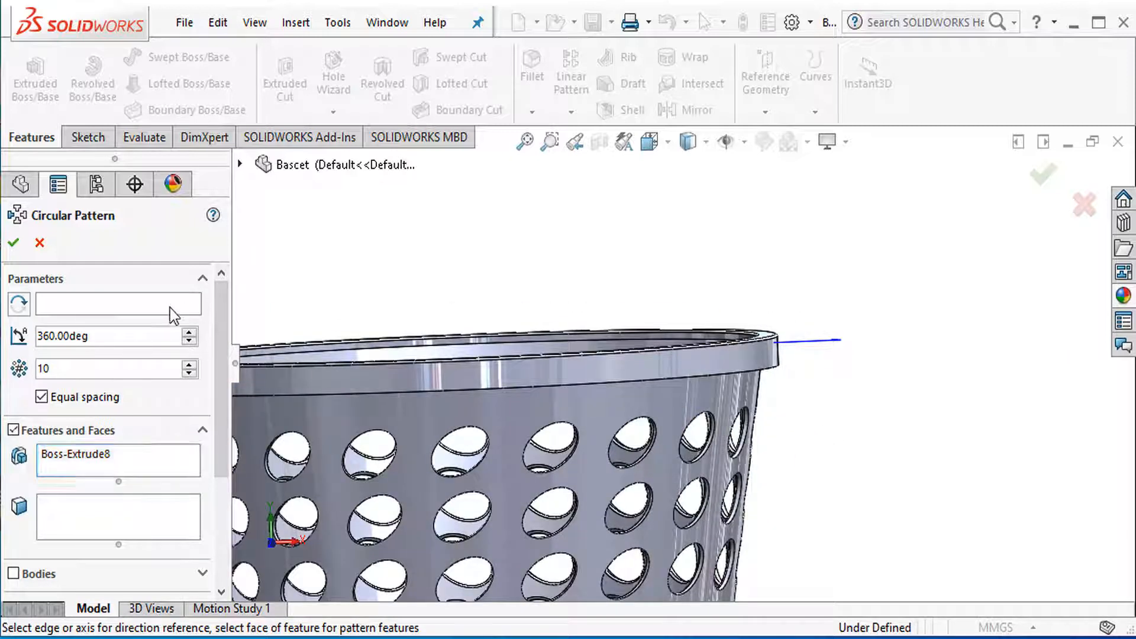
scroll(744, 376, "down", 8)
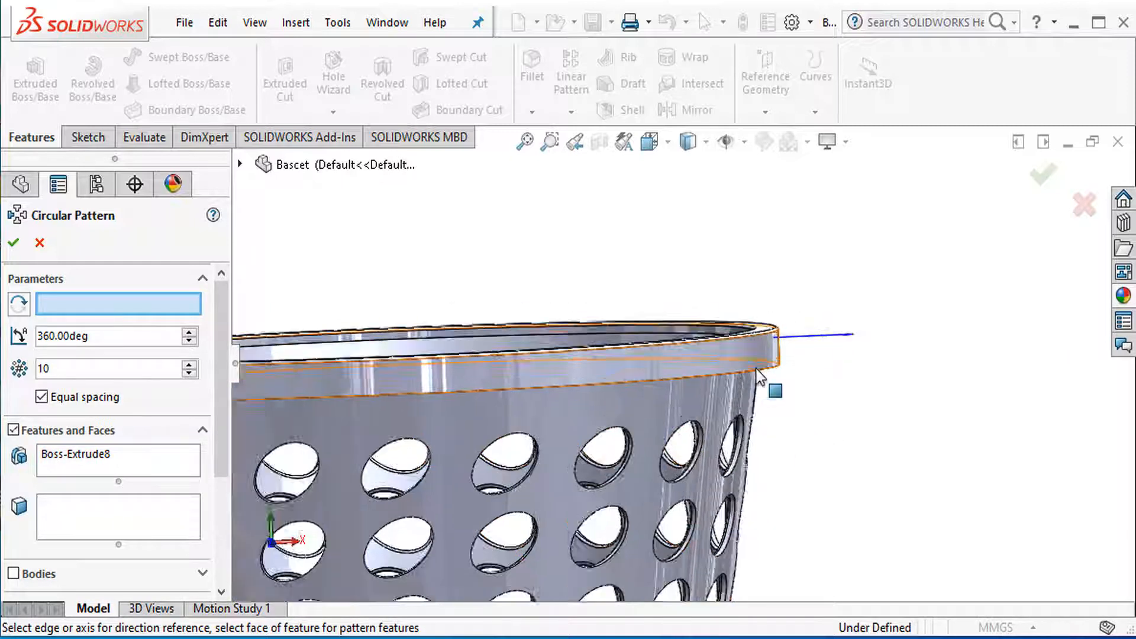
scroll(778, 351, "down", 2)
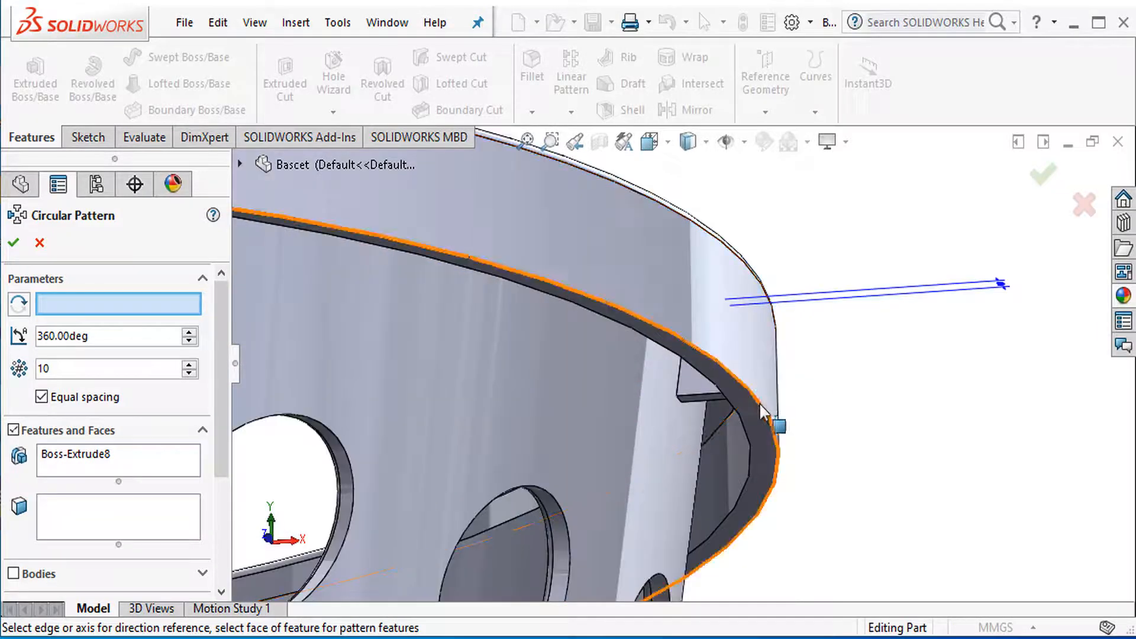
left_click(760, 404)
scroll(819, 438, "up", 3)
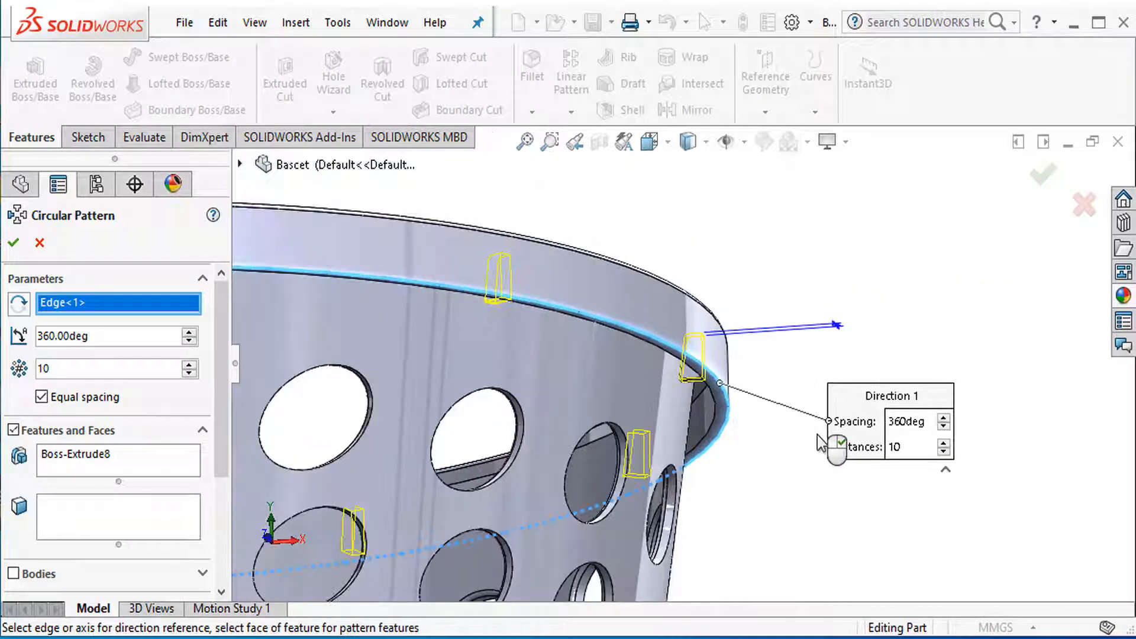
scroll(812, 467, "up", 1)
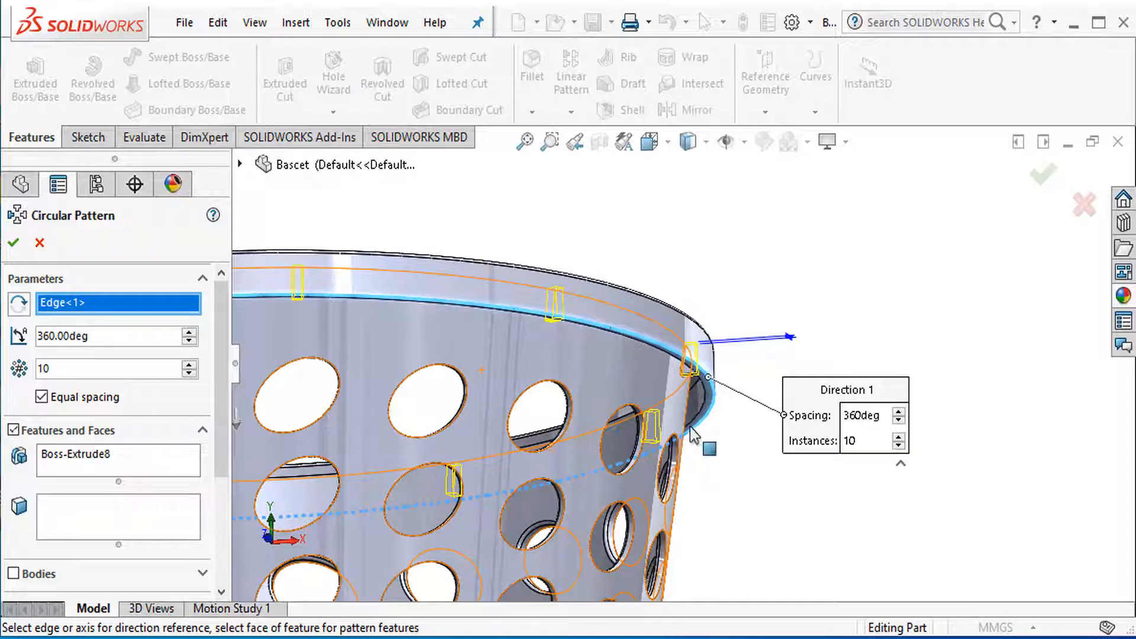
left_click(13, 243)
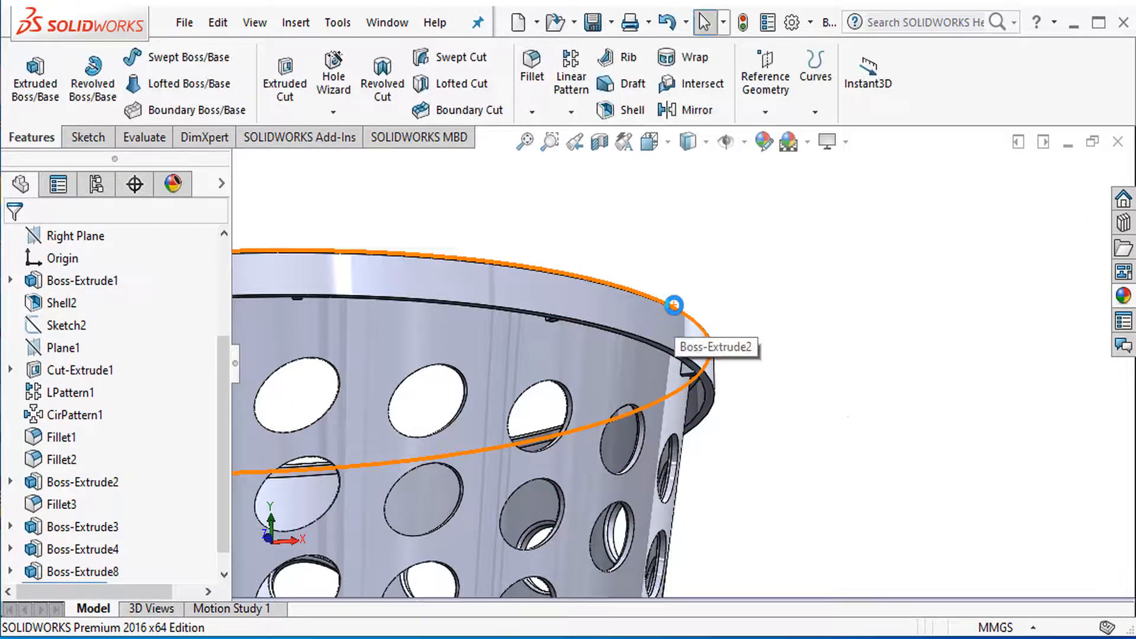
scroll(852, 425, "up", 2)
scroll(761, 449, "up", 3)
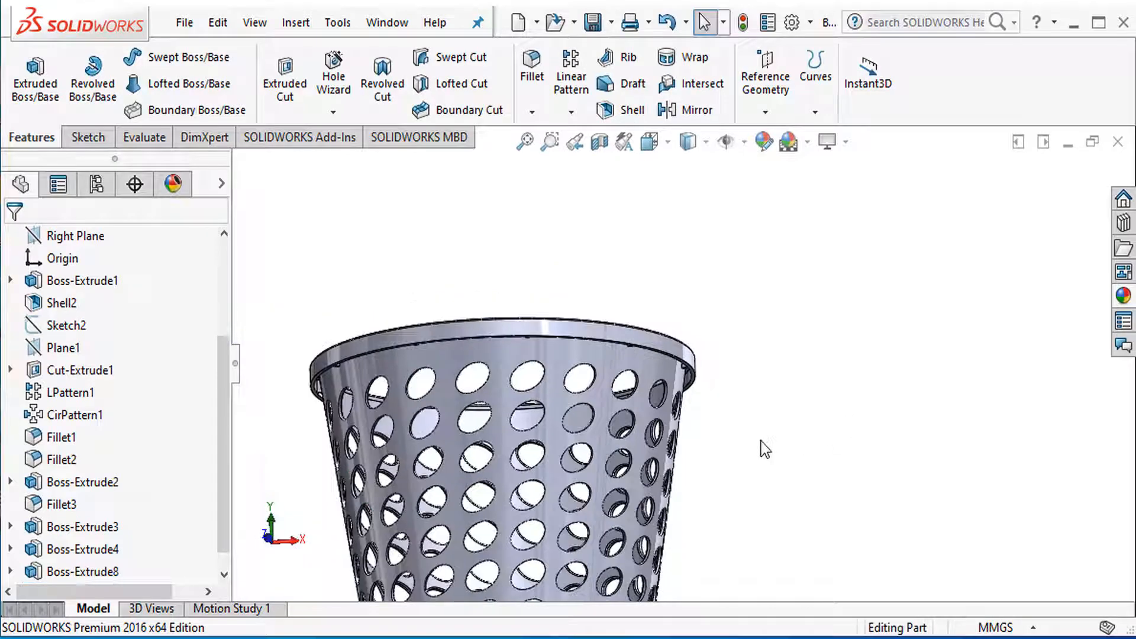
Start editing the appearance and replace the whole-part selection with the basket's solid body
middle_click_drag(765, 449, 718, 393)
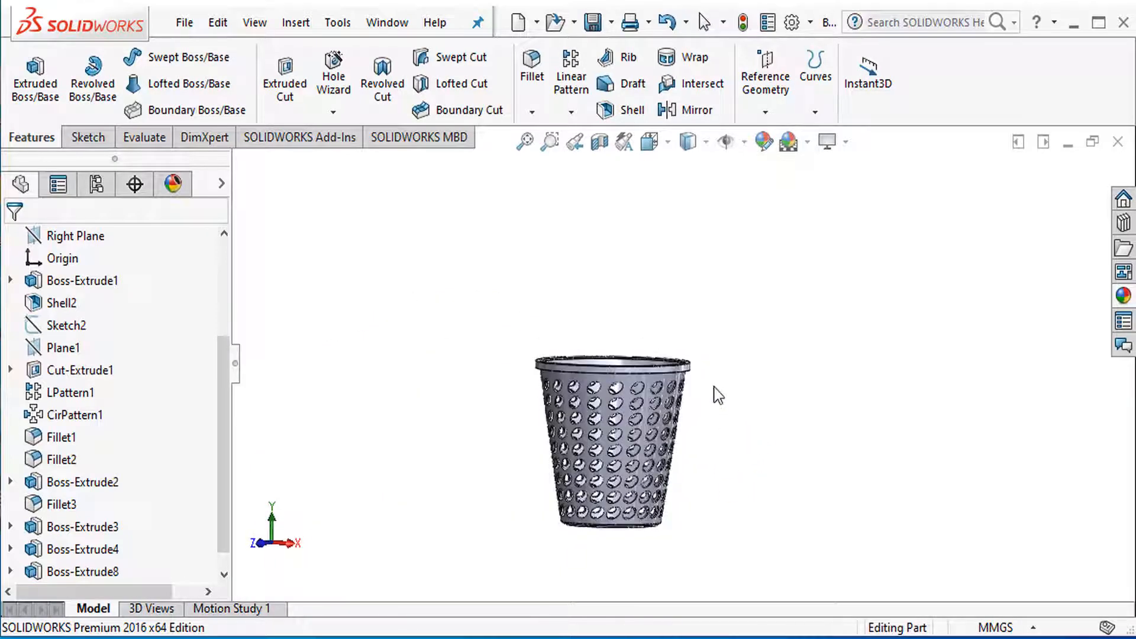
scroll(718, 389, "down", 3)
scroll(718, 389, "down", 2)
scroll(718, 389, "up", 3)
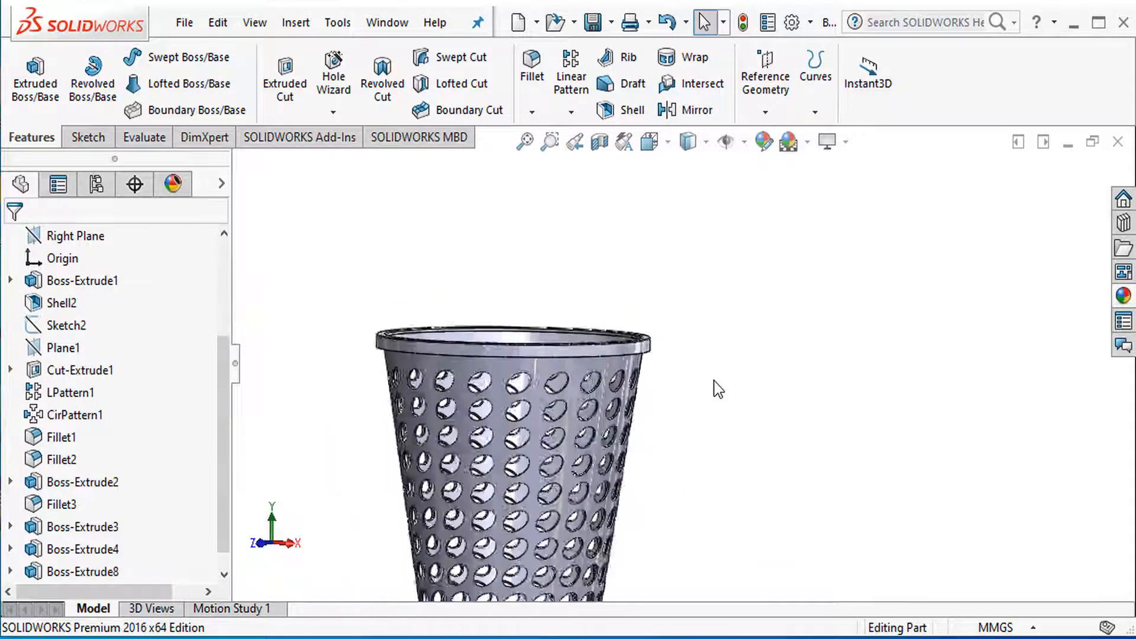
left_click(759, 147)
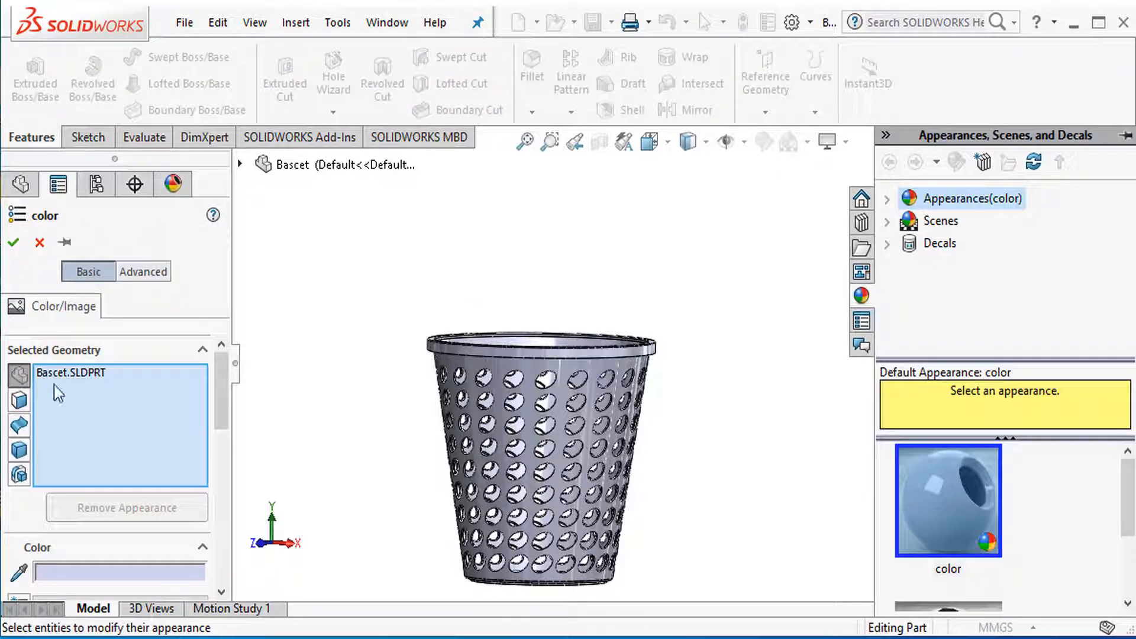
left_click(59, 373)
right_click(59, 373)
left_click(119, 414)
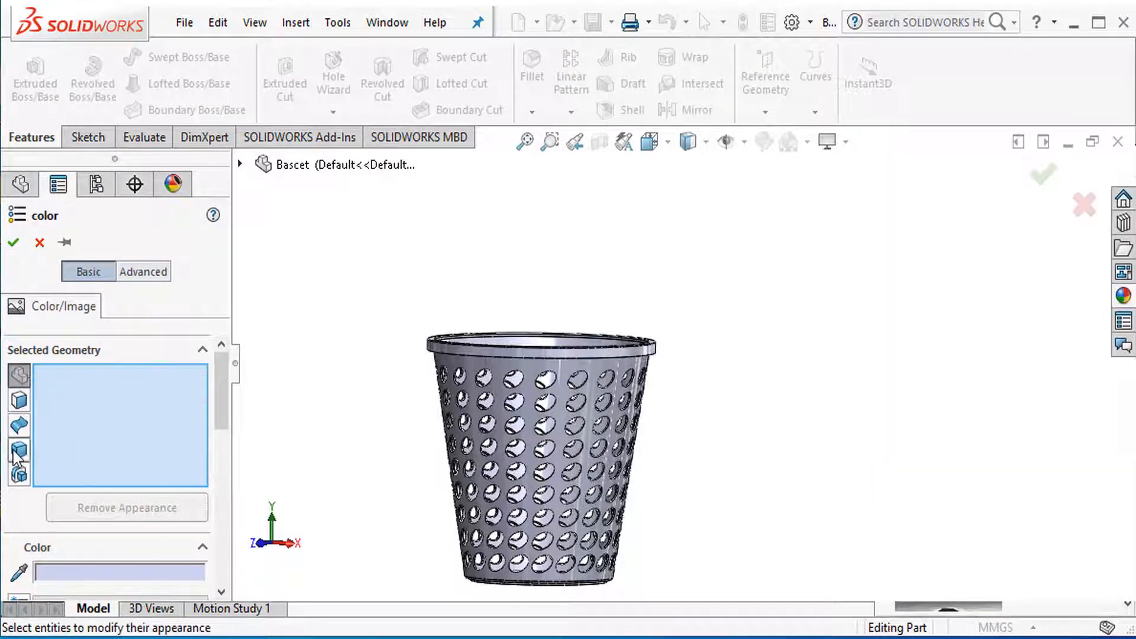
left_click(18, 452)
scroll(565, 389, "down", 2)
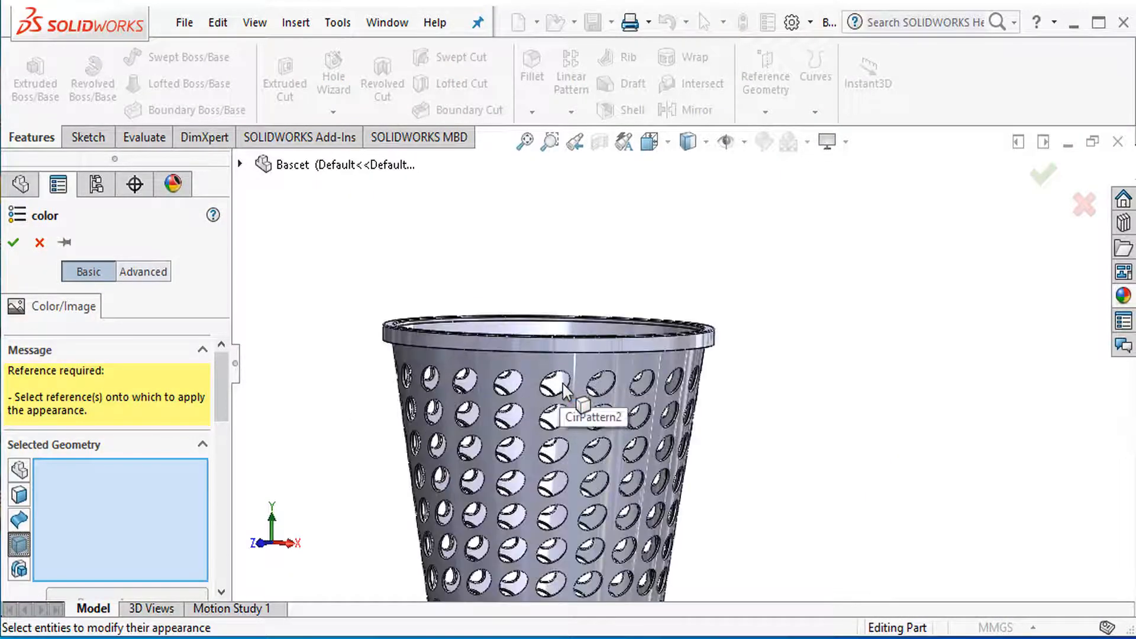
scroll(563, 384, "down", 2)
left_click(601, 355)
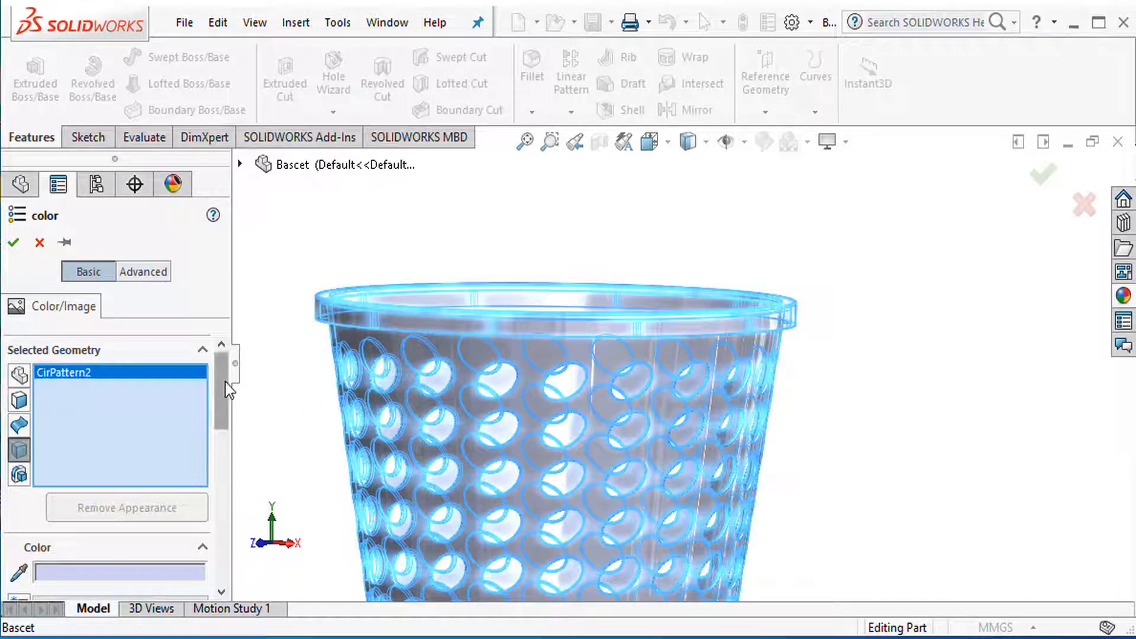
Apply a bright green from the standard colour swatches to the selected basket body
left_click_drag(229, 391, 228, 452)
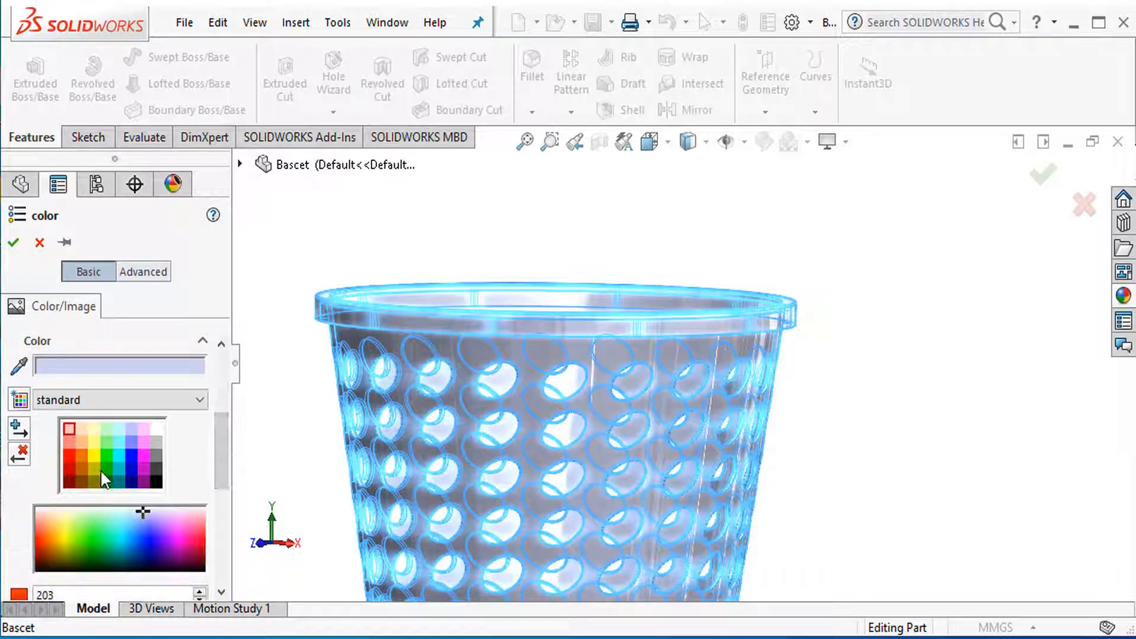
left_click(106, 470)
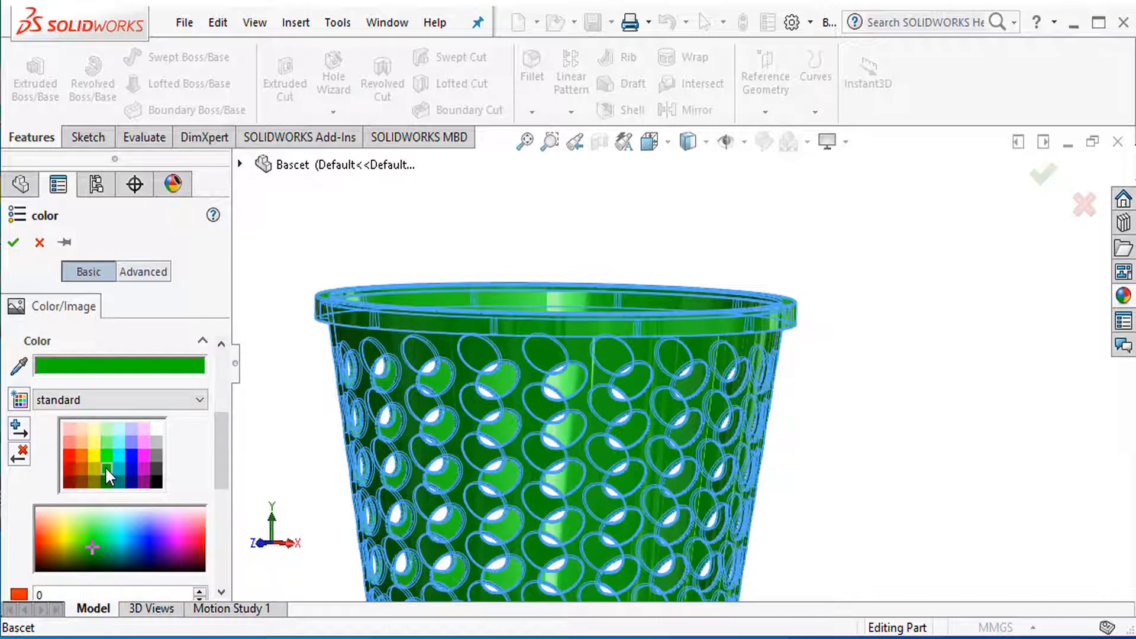
left_click(108, 445)
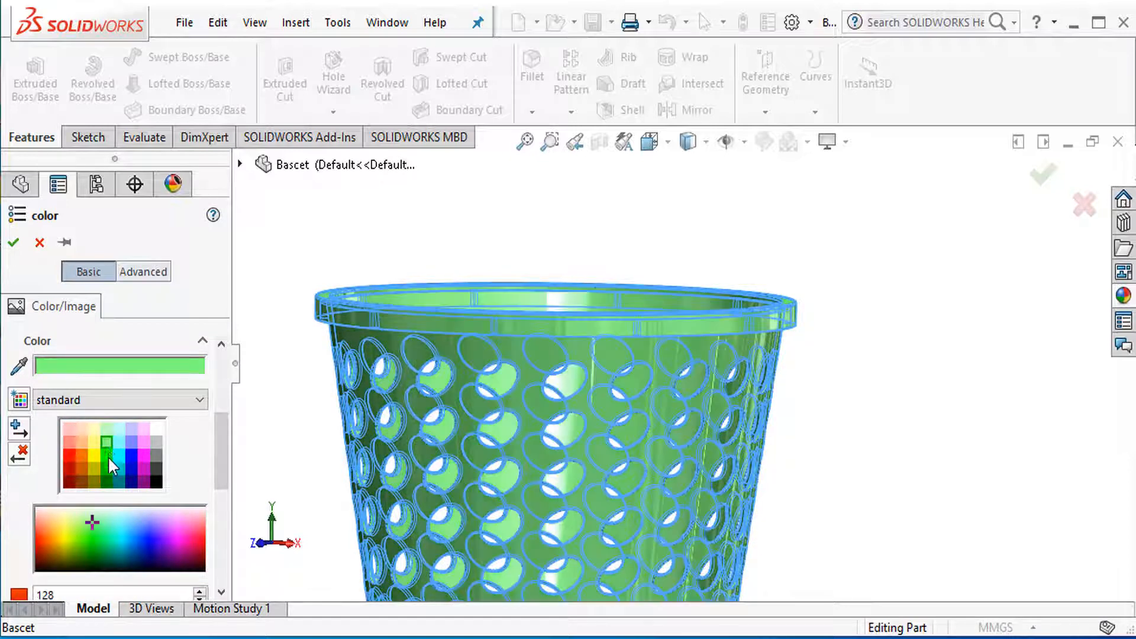
left_click(108, 457)
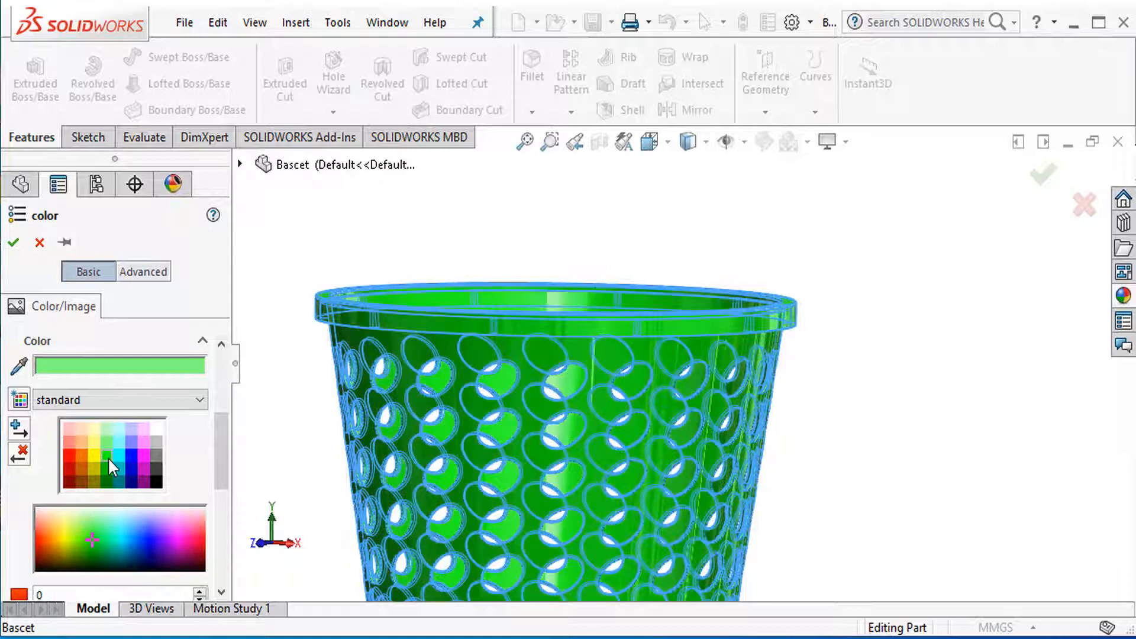
left_click(108, 471)
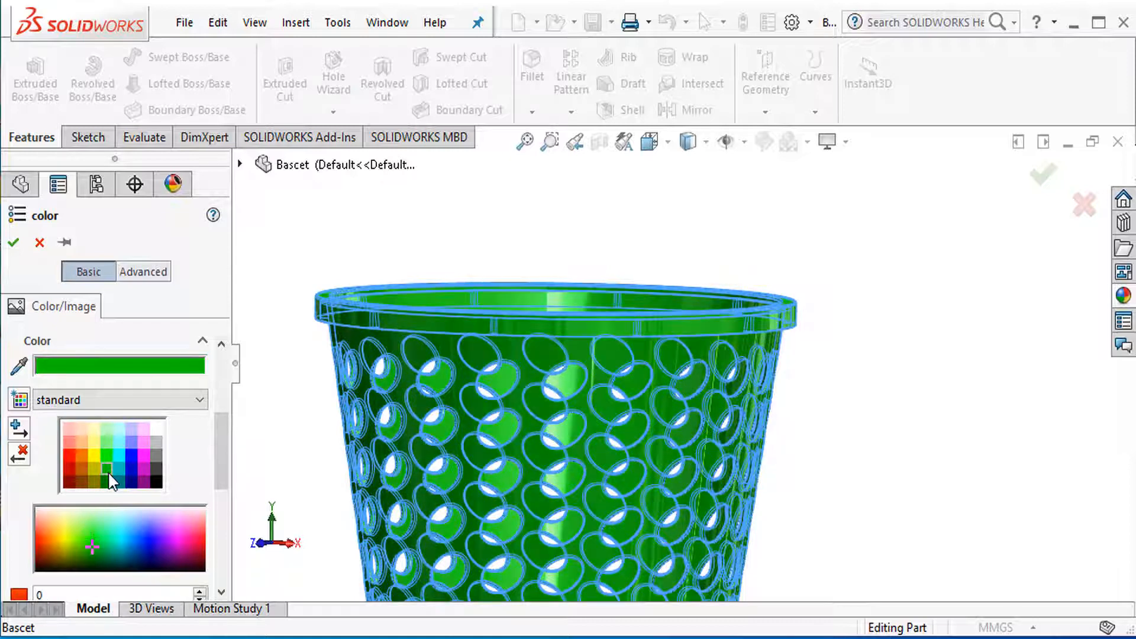
left_click(105, 456)
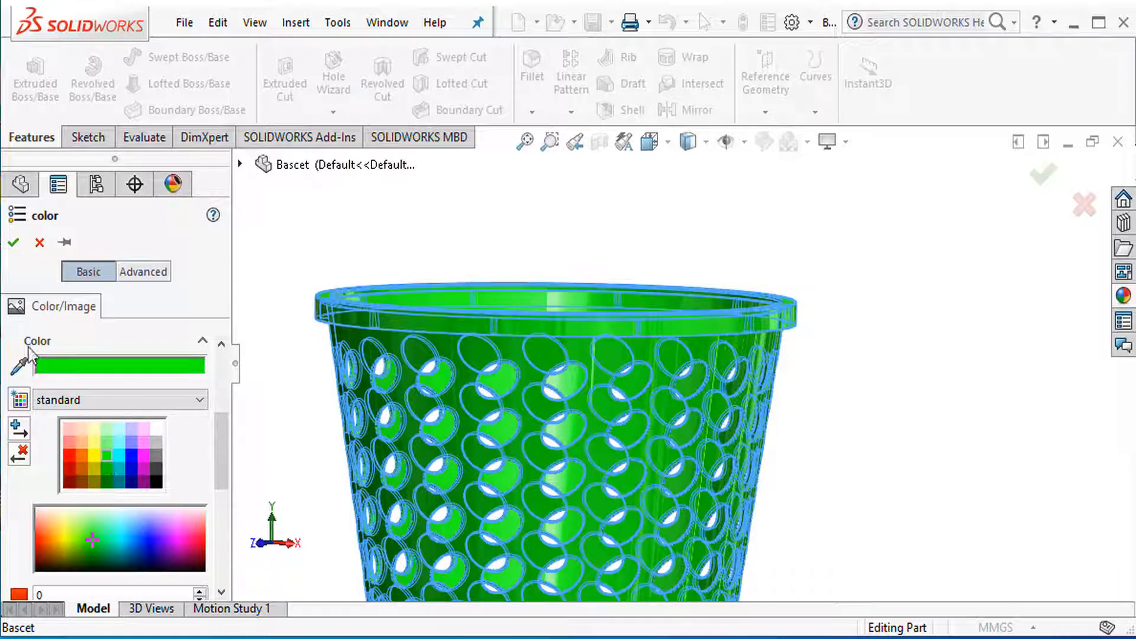
key("Return")
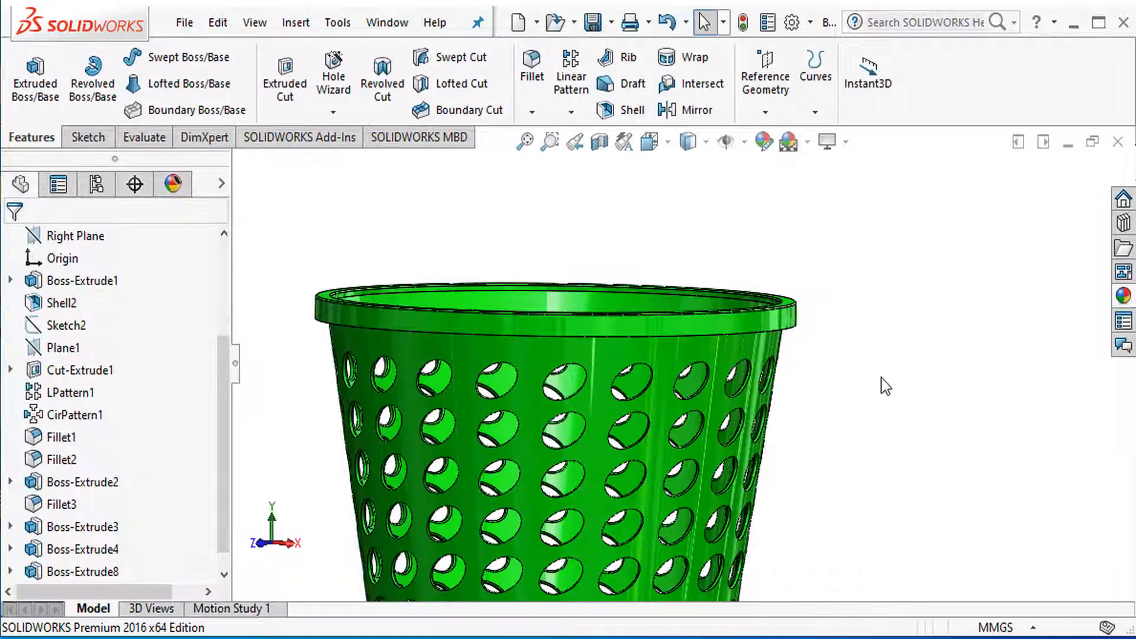
Show the whole basket at an angle from above and open Motion Study 1
scroll(882, 381, "up", 4)
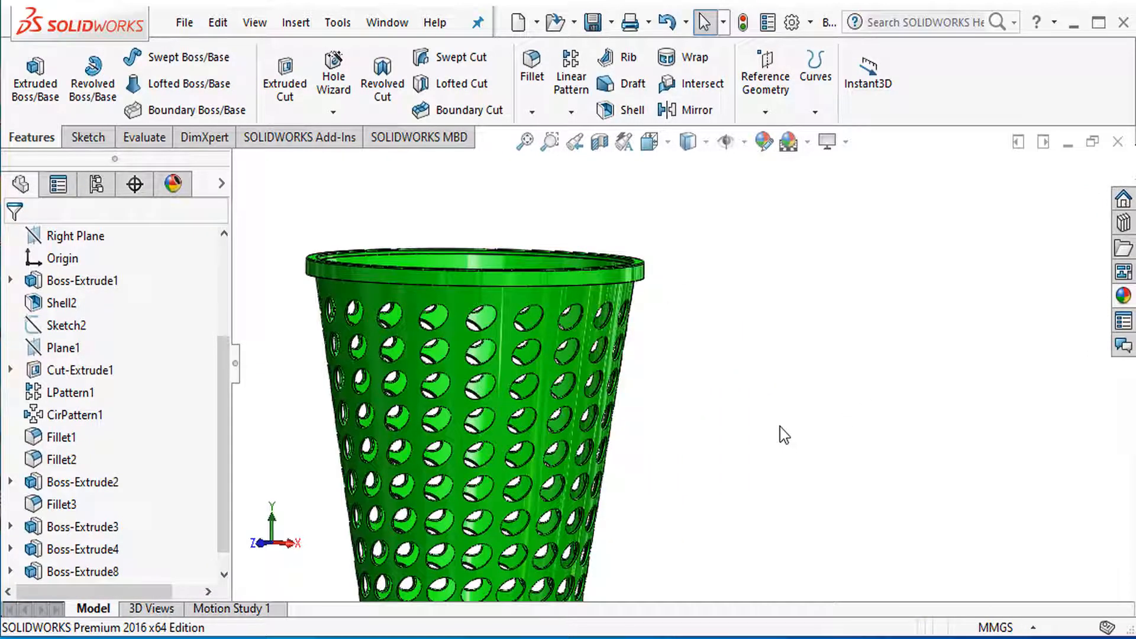
scroll(780, 429, "up", 2)
middle_click_drag(730, 397, 722, 441)
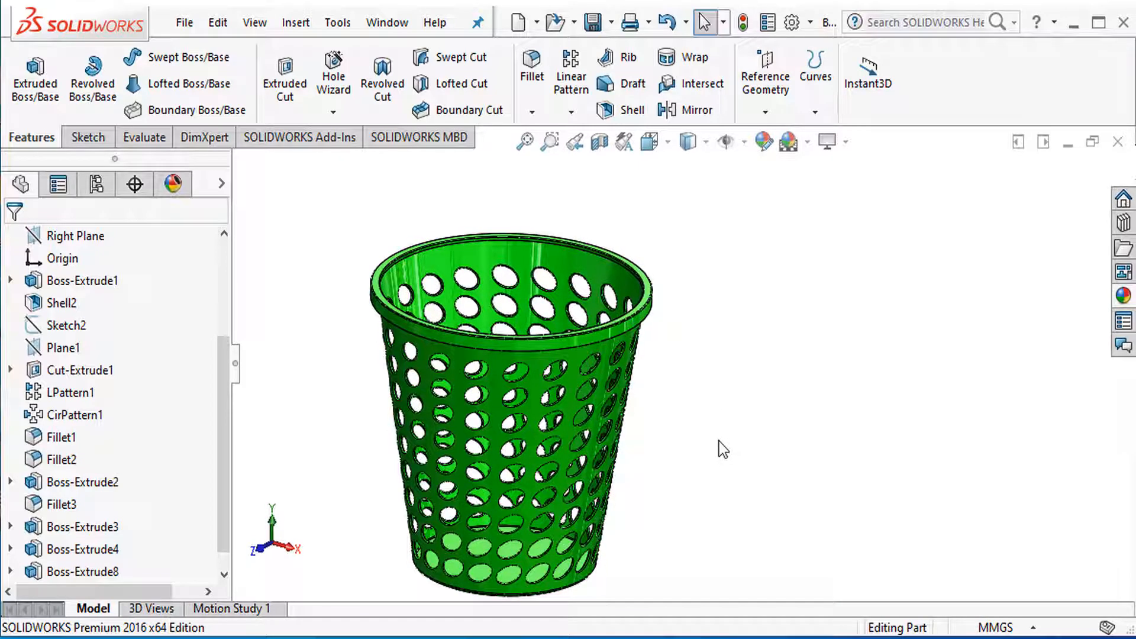
left_click(260, 610)
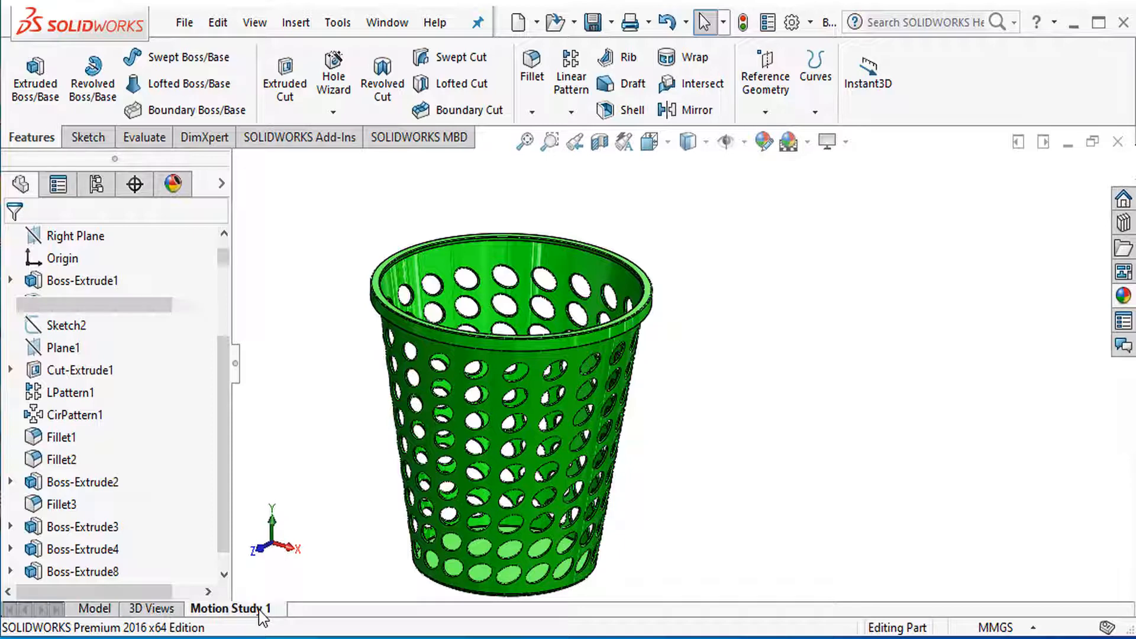